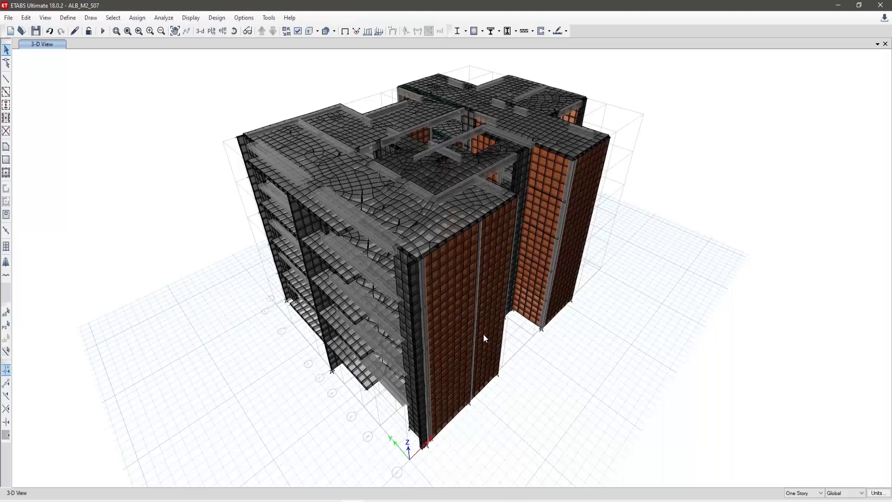
# - Open the Story1 plan view and examine how the slab and wall meshes meet, especially along grid line 1, before returning to 3-D
pyautogui.click(216, 33)
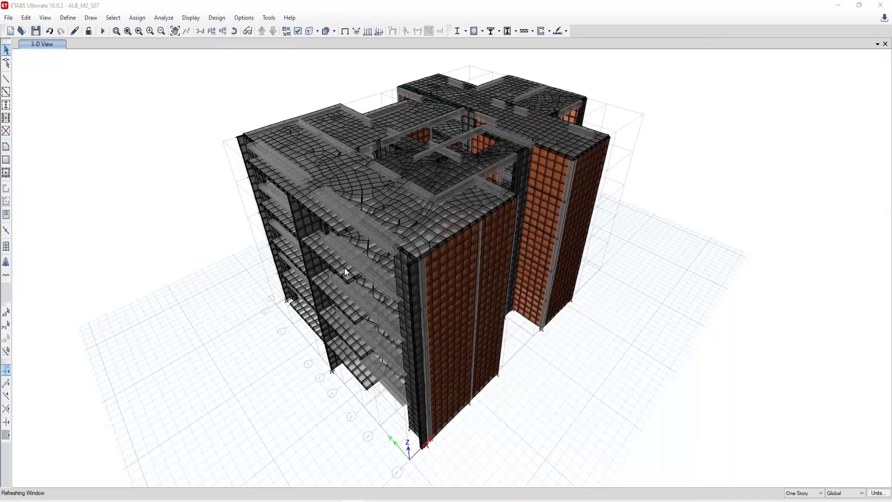
pyautogui.scroll(5, 321, 152)
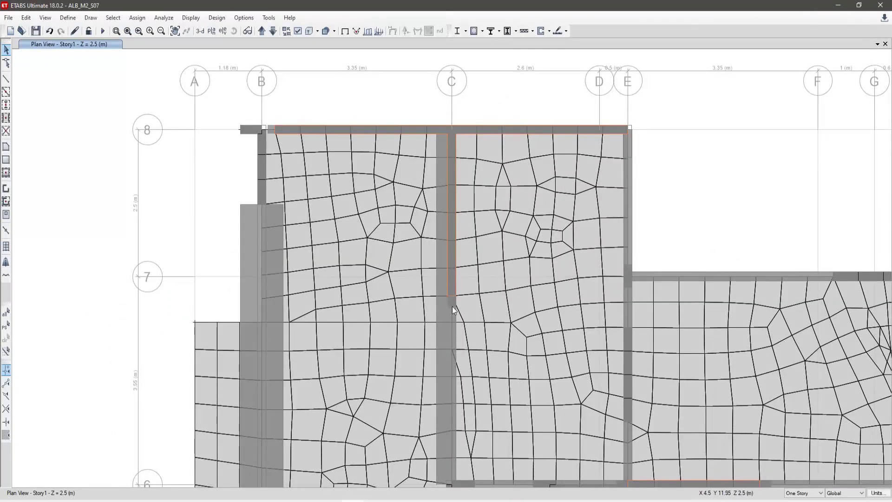
pyautogui.moveTo(563, 428); pyautogui.dragTo(597, 214, button='middle')
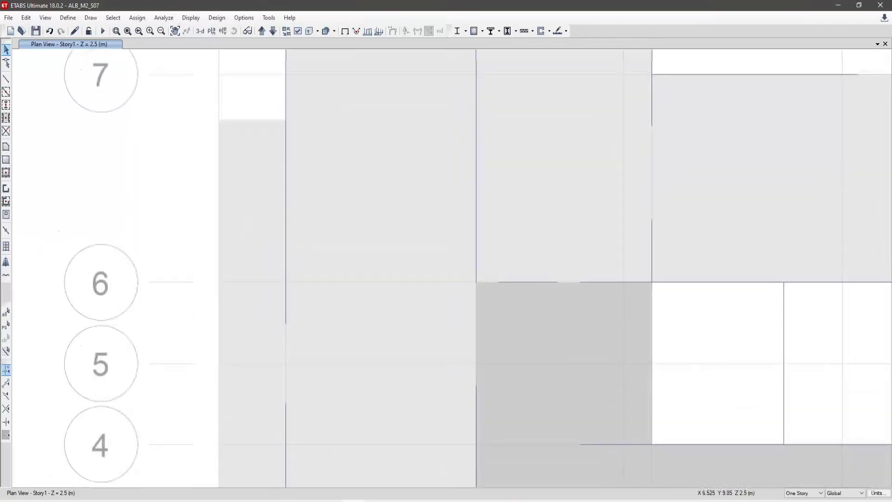
pyautogui.moveTo(390, 384); pyautogui.dragTo(389, 147, button='middle')
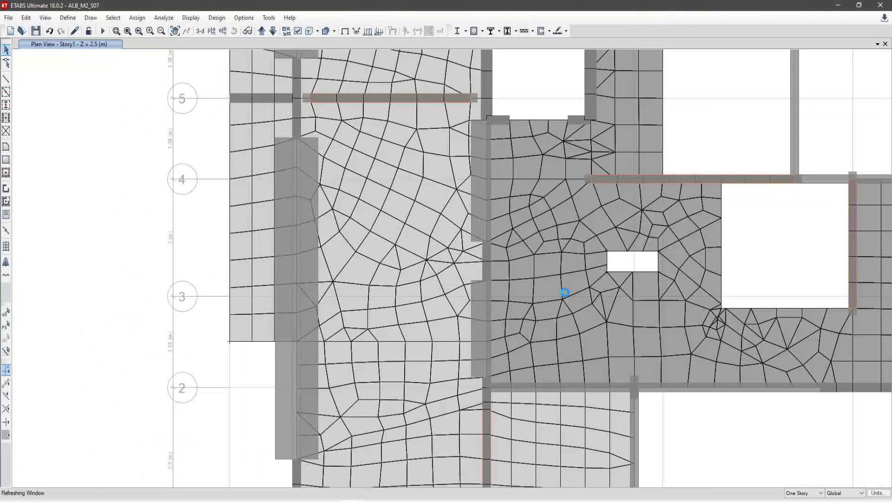
pyautogui.moveTo(563, 295); pyautogui.dragTo(522, 73, button='middle')
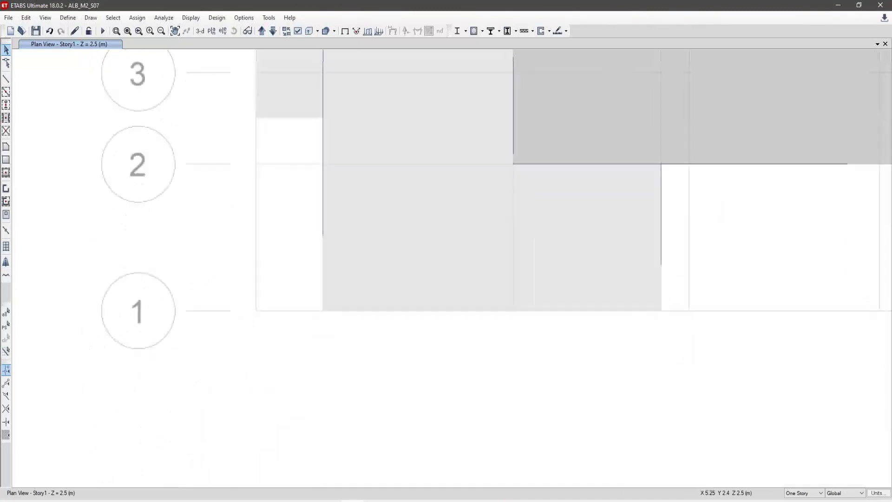
pyautogui.scroll(5, 356, 305)
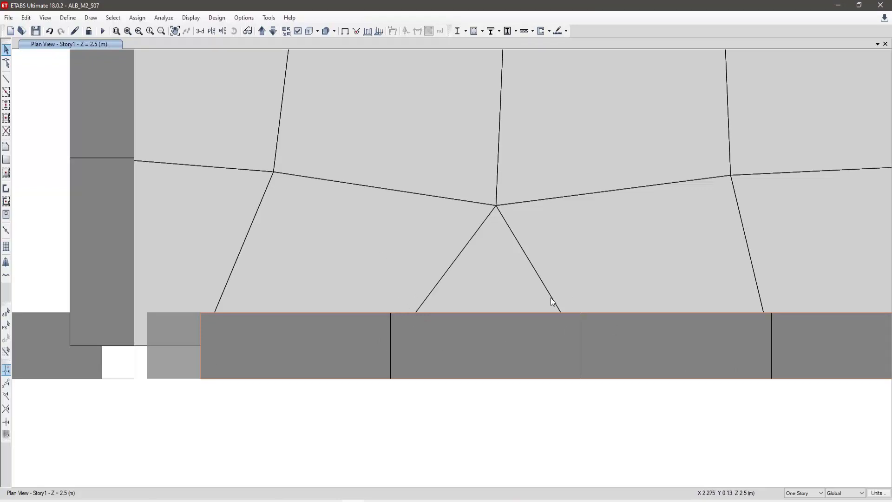
pyautogui.moveTo(740, 348); pyautogui.dragTo(470, 350, button='middle')
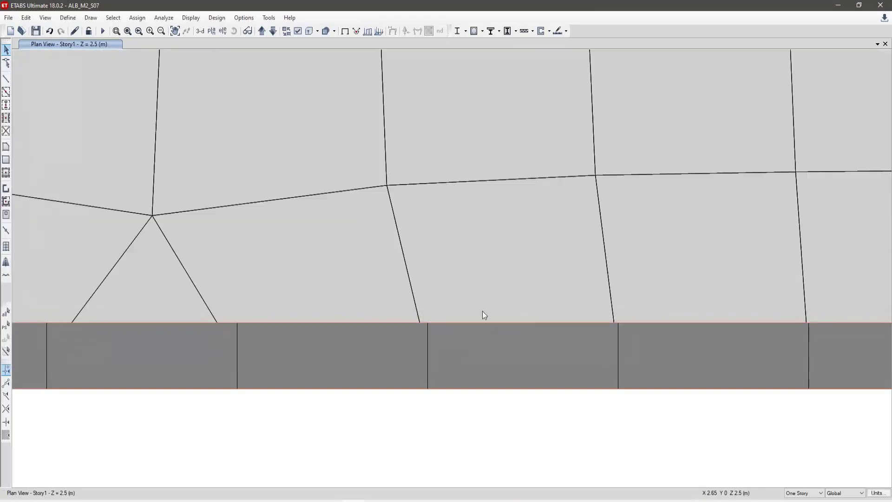
pyautogui.moveTo(588, 311); pyautogui.dragTo(621, 341, button='middle')
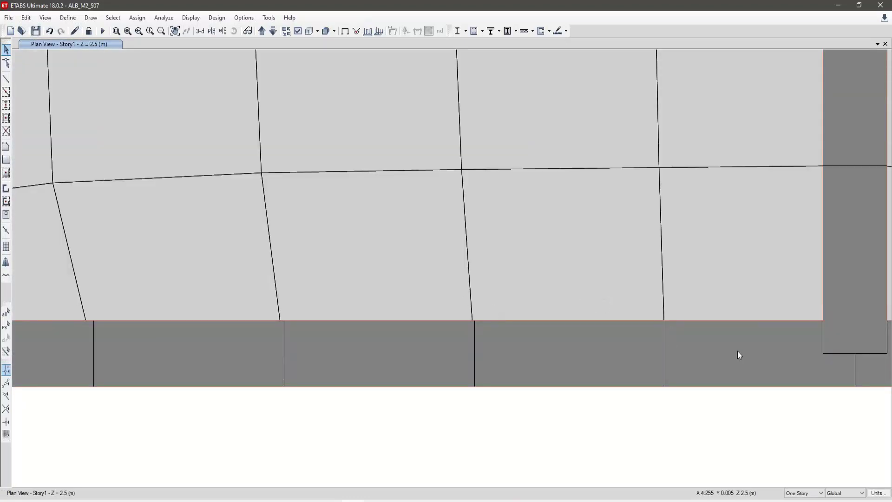
pyautogui.moveTo(739, 355); pyautogui.dragTo(490, 346, button='middle')
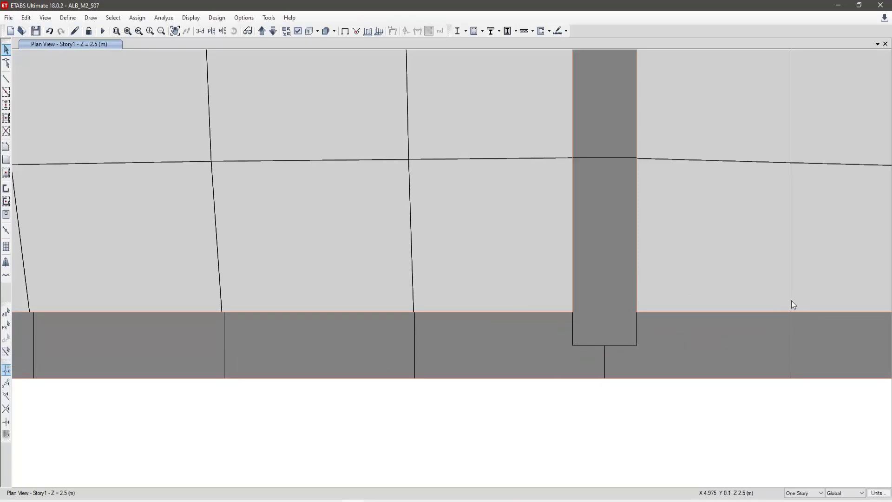
pyautogui.scroll(-3, 608, 362)
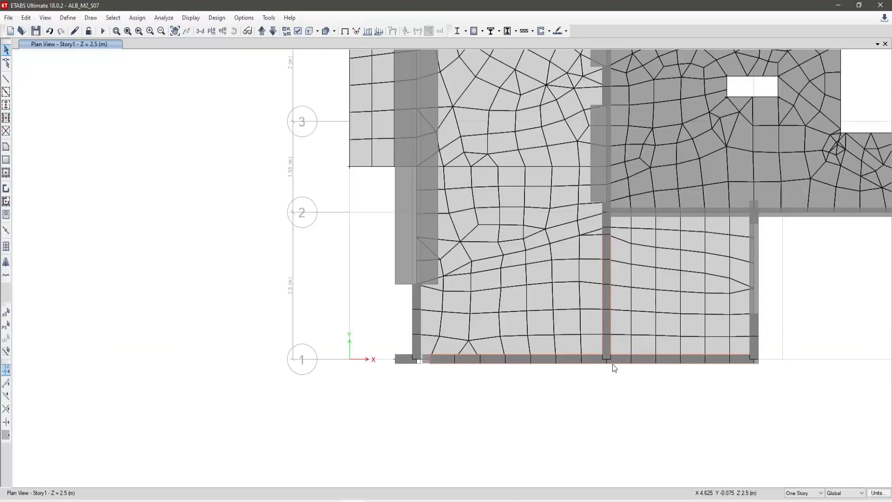
pyautogui.scroll(-3, 610, 367)
pyautogui.moveTo(646, 384); pyautogui.dragTo(497, 414, button='middle')
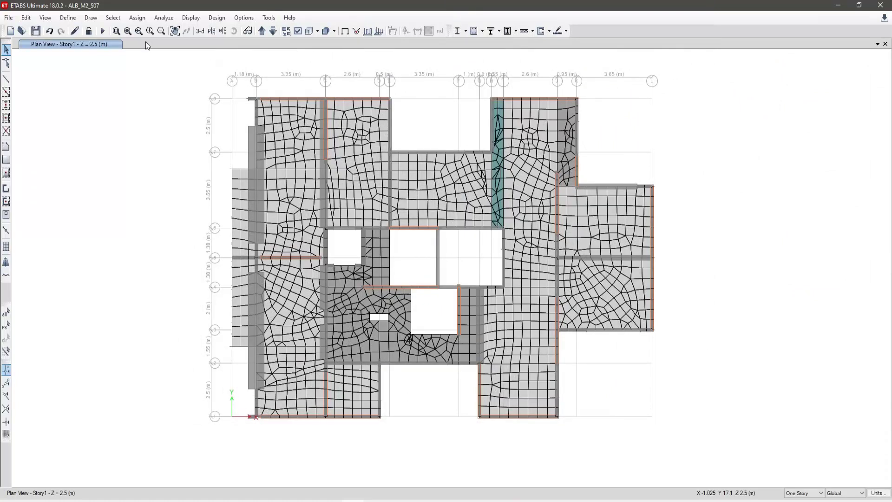
pyautogui.click(197, 32)
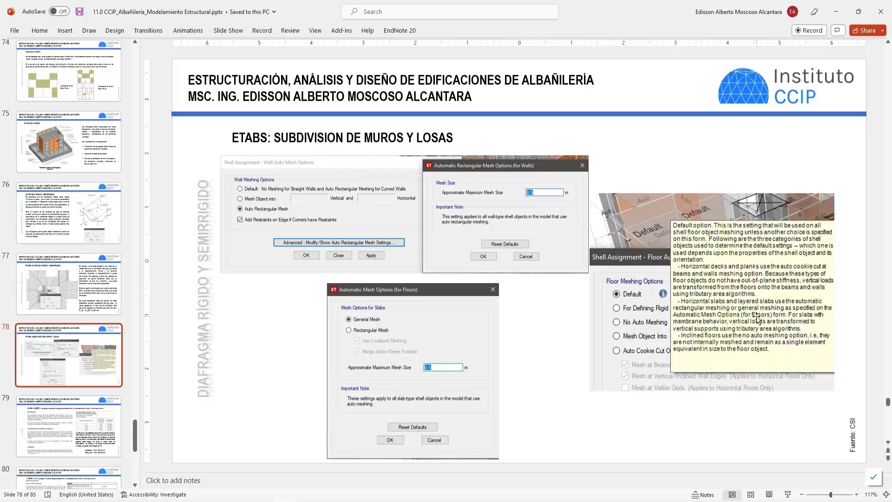
# - Capture a rectangular screen snip of the meshed 3-D building model and switch back to the PowerPoint presentation
pyautogui.click(837, 11)
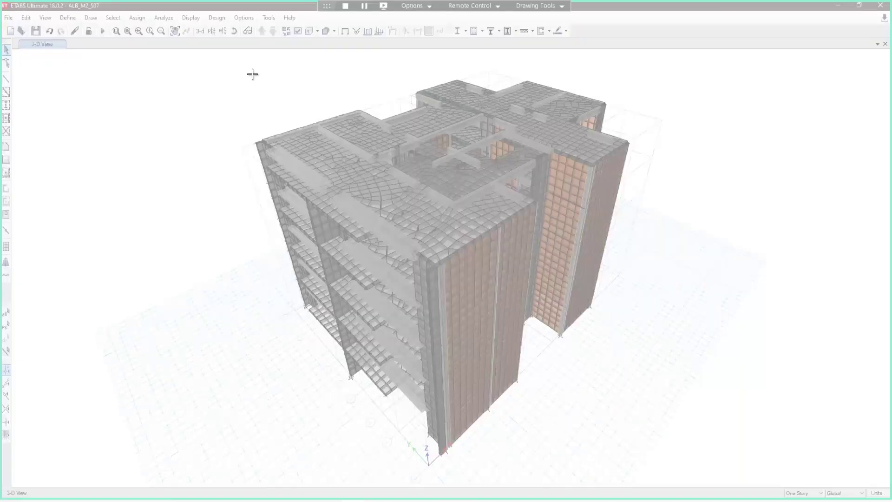
pyautogui.moveTo(250, 74); pyautogui.dragTo(632, 469)
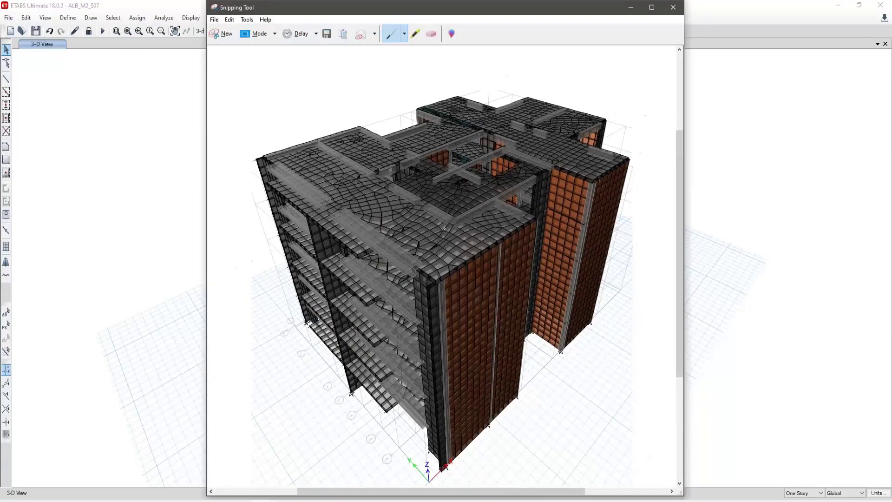
pyautogui.hotkey('alt', 'Tab')
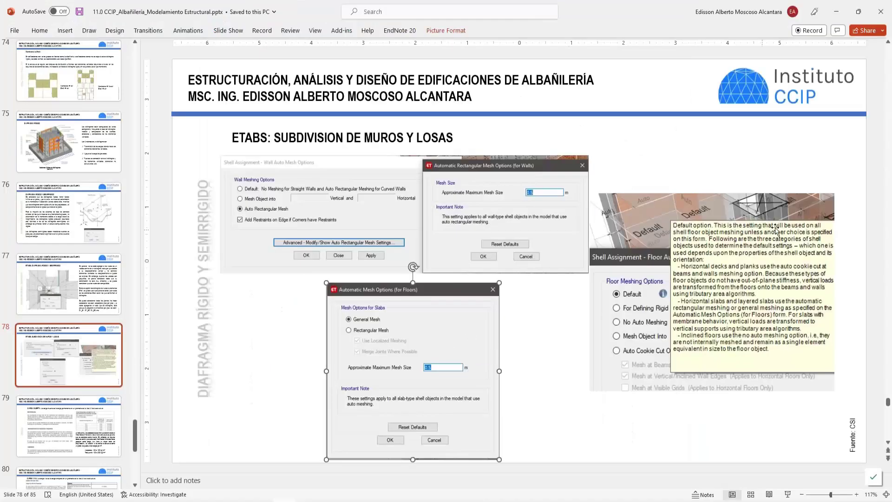
# - Shrink the floor meshing picture and place it below the wall meshing picture, with the Automatic Mesh Options (for Floors) picture beside it
pyautogui.click(772, 225)
pyautogui.moveTo(834, 194); pyautogui.dragTo(769, 251)
pyautogui.moveTo(678, 320); pyautogui.dragTo(297, 367)
pyautogui.moveTo(478, 360); pyautogui.dragTo(540, 358)
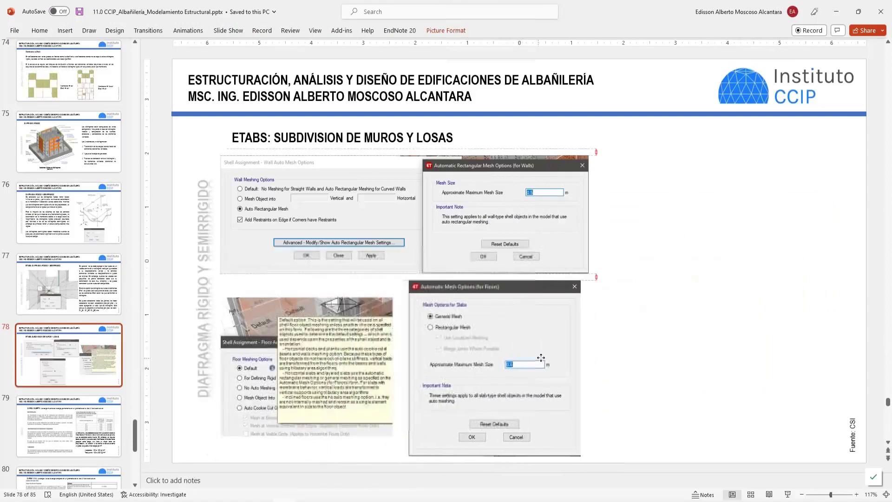
# - Paste the captured building model onto slide 78 and resize it to fit the empty area beside the dialog pictures
pyautogui.rightClick(670, 287)
pyautogui.click(705, 324)
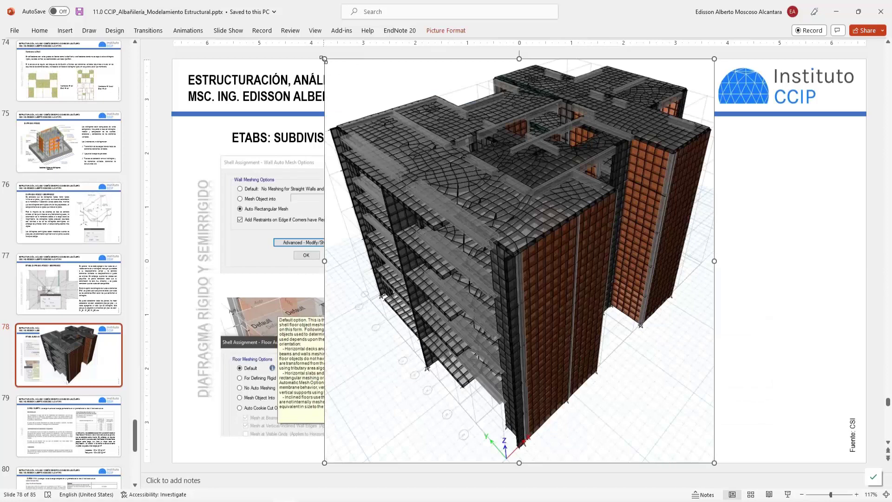
pyautogui.moveTo(323, 59); pyautogui.dragTo(502, 243)
pyautogui.moveTo(542, 337); pyautogui.dragTo(645, 263)
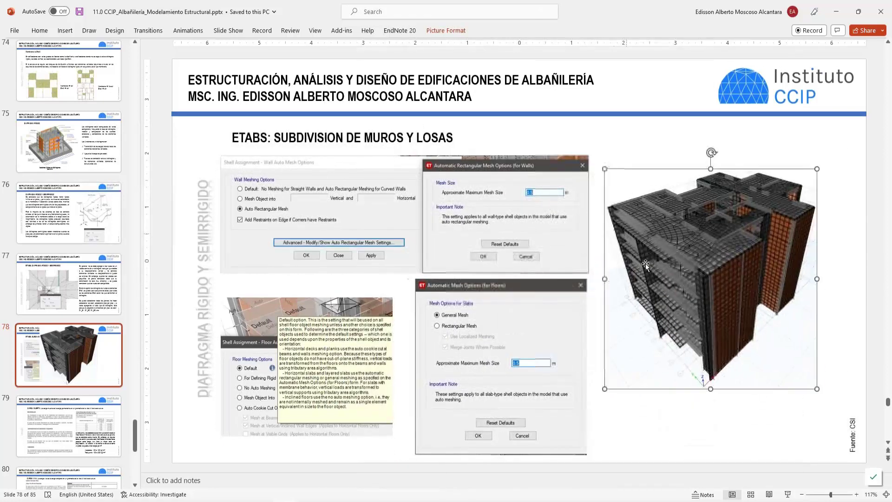
pyautogui.moveTo(816, 388); pyautogui.dragTo(836, 409)
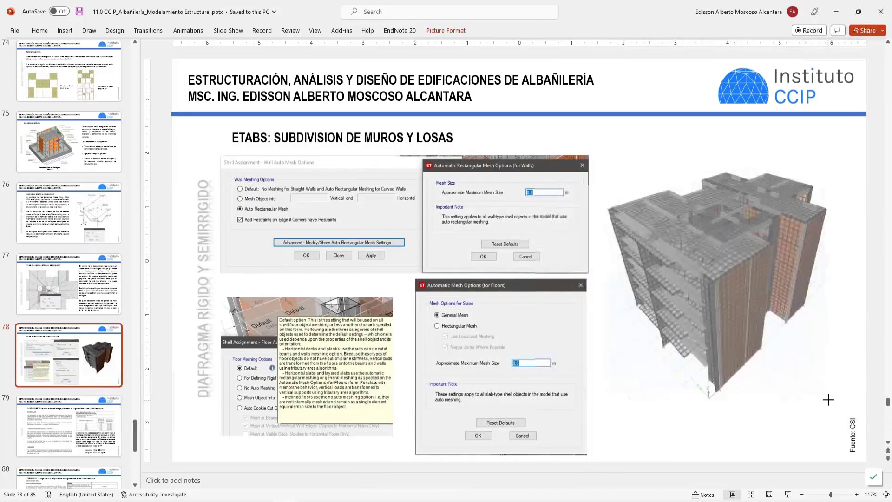
pyautogui.click(811, 435)
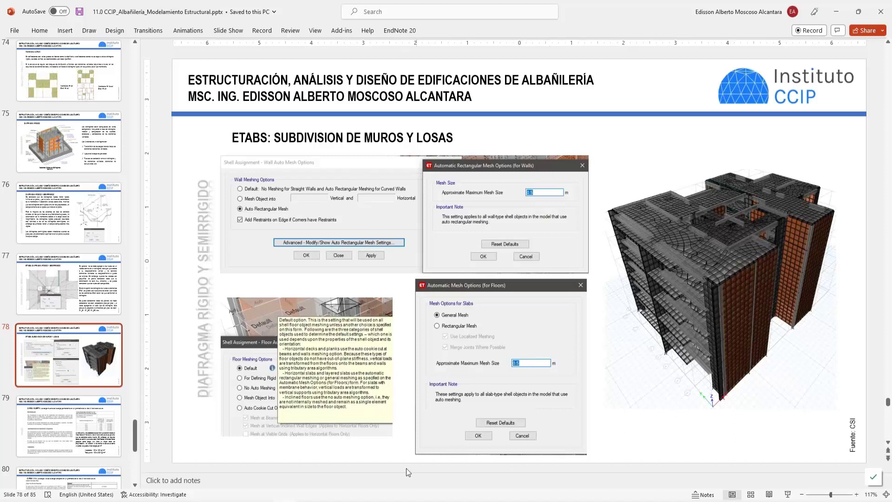
# - Switch to ETABS and display the Base plan view at Z = 0 m
pyautogui.hotkey('alt', 'Tab')
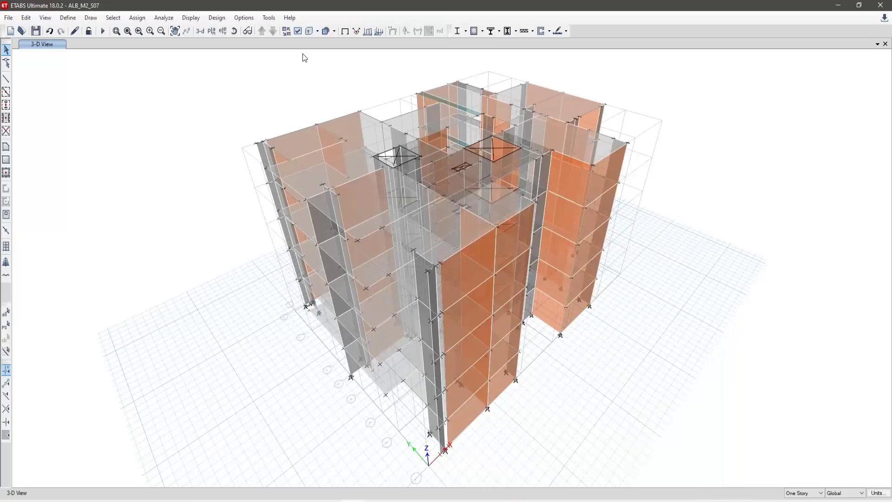
pyautogui.click(211, 31)
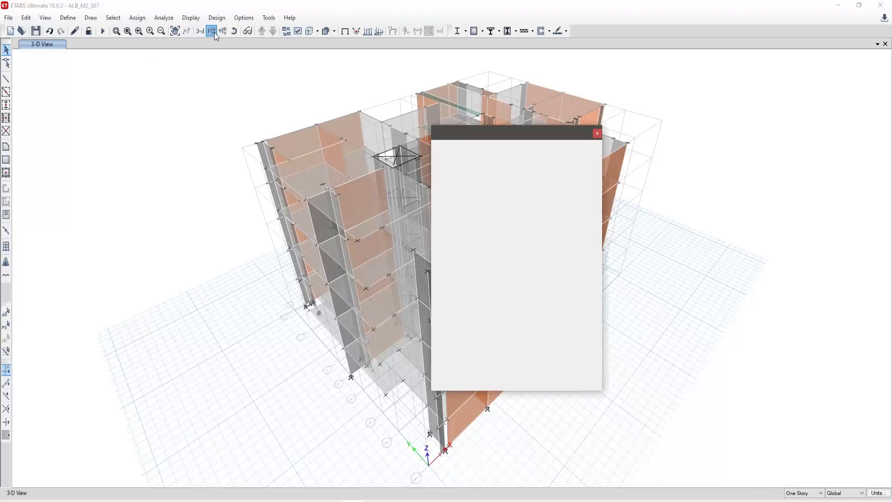
pyautogui.press('Escape')
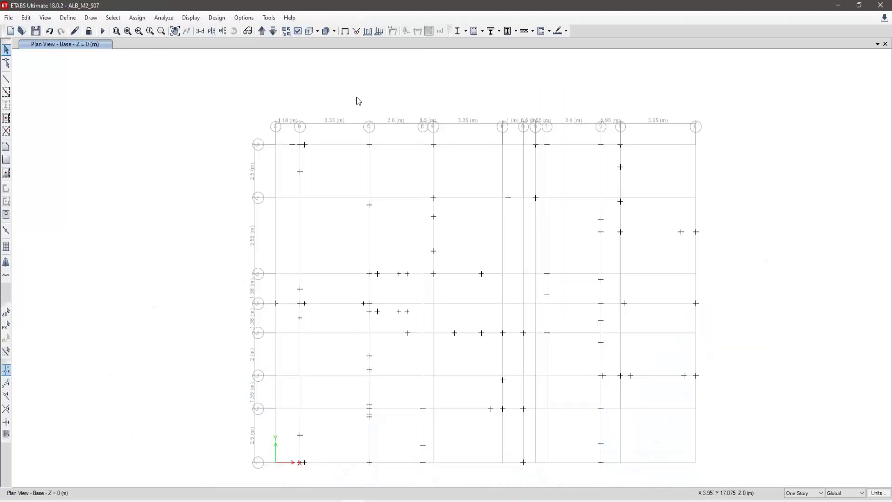
# - Select all joints on the Base level and assign them pinned restraints, fixing translation in X, Y and Z
pyautogui.moveTo(217, 111); pyautogui.dragTo(745, 469)
pyautogui.click(164, 18)
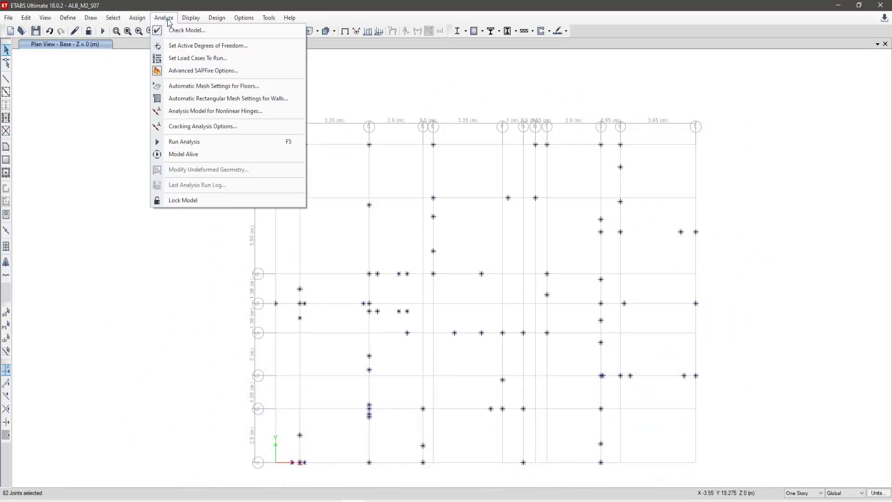
pyautogui.click(167, 21)
pyautogui.click(137, 18)
pyautogui.moveTo(257, 36)
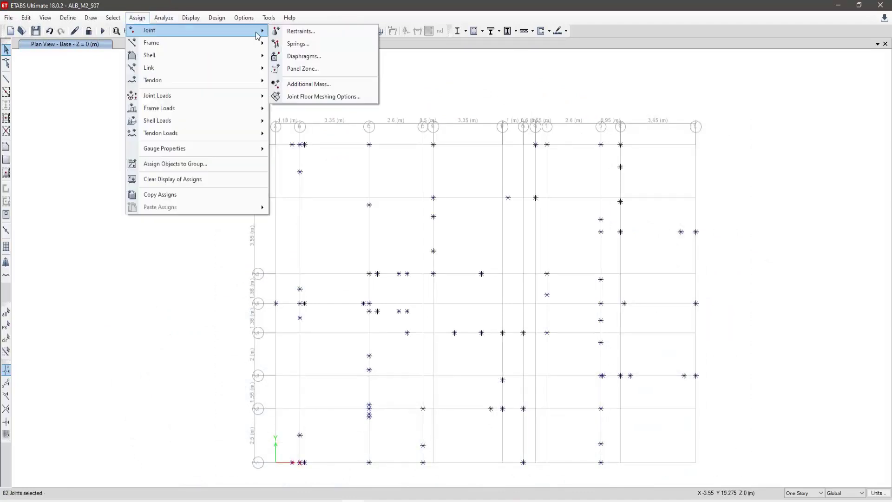
pyautogui.click(293, 32)
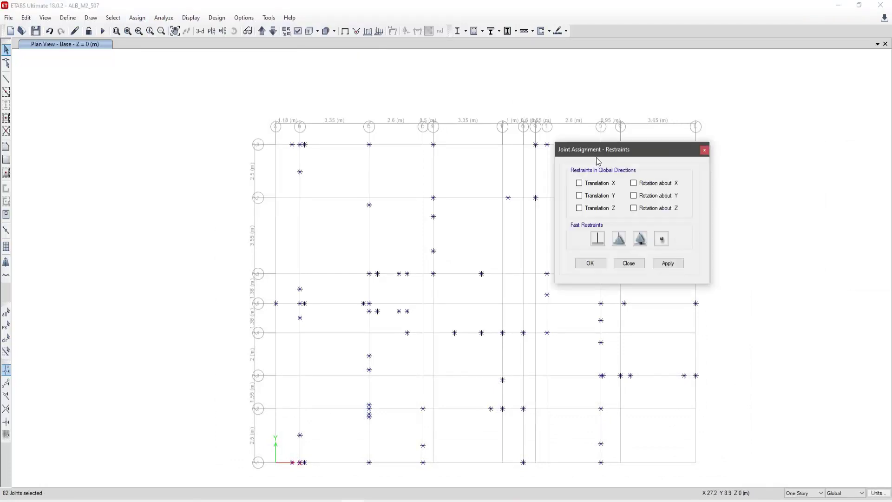
pyautogui.click(584, 250)
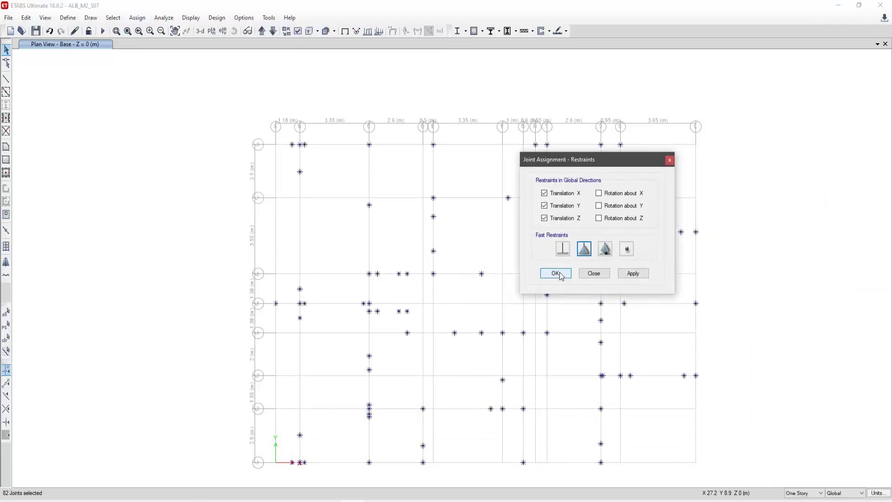
pyautogui.click(555, 273)
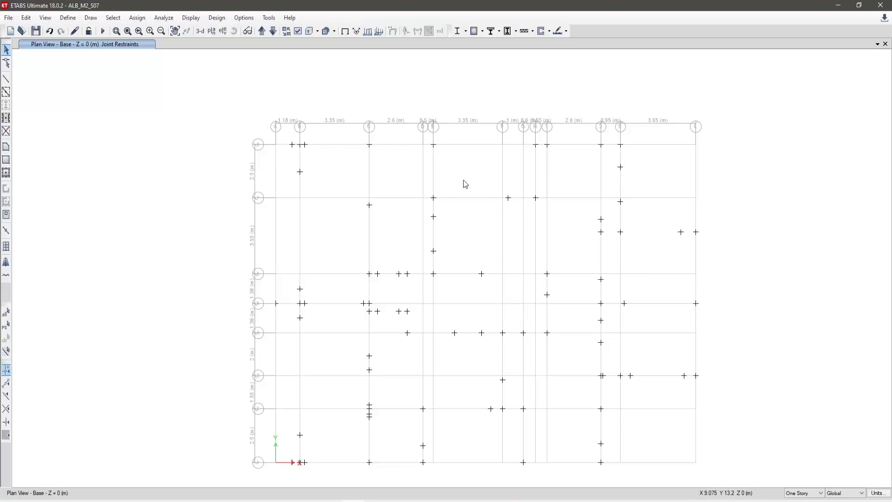
# - Assign the fixed-support fast restraint to all joints on the Base level and return to the 3-D view
pyautogui.moveTo(226, 114); pyautogui.dragTo(733, 477)
pyautogui.click(163, 17)
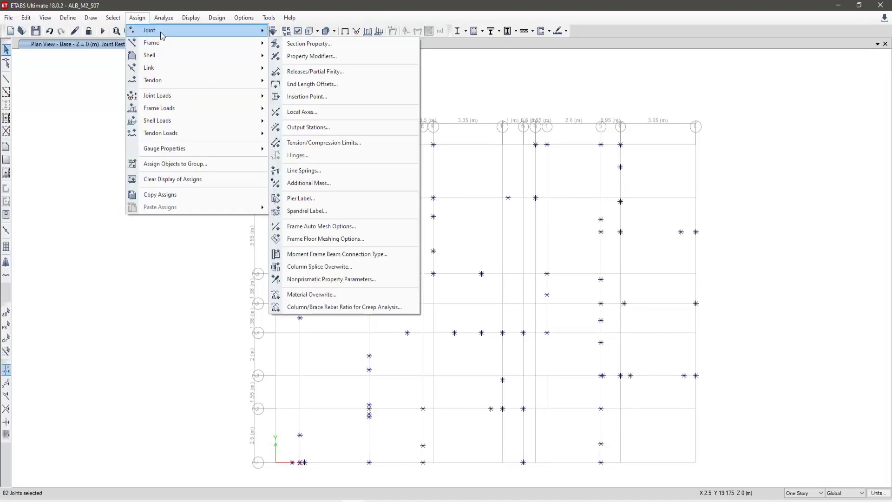
pyautogui.moveTo(160, 31)
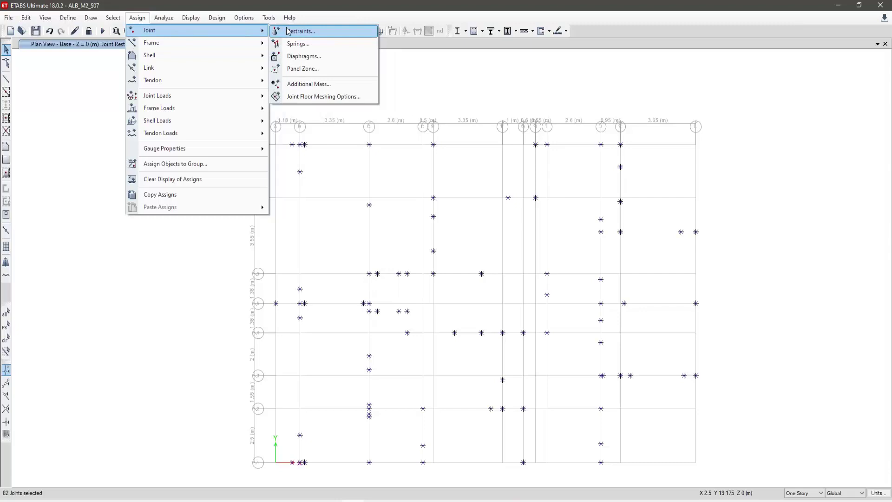
pyautogui.click(288, 31)
pyautogui.click(562, 249)
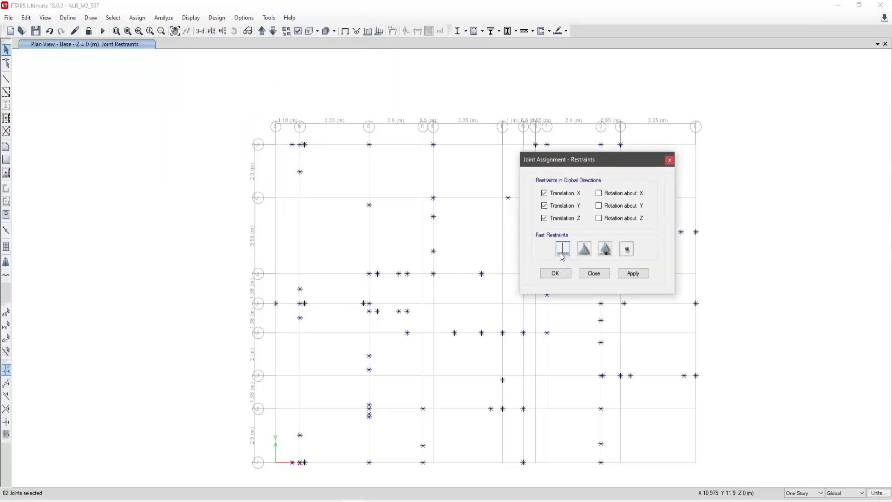
pyautogui.click(566, 273)
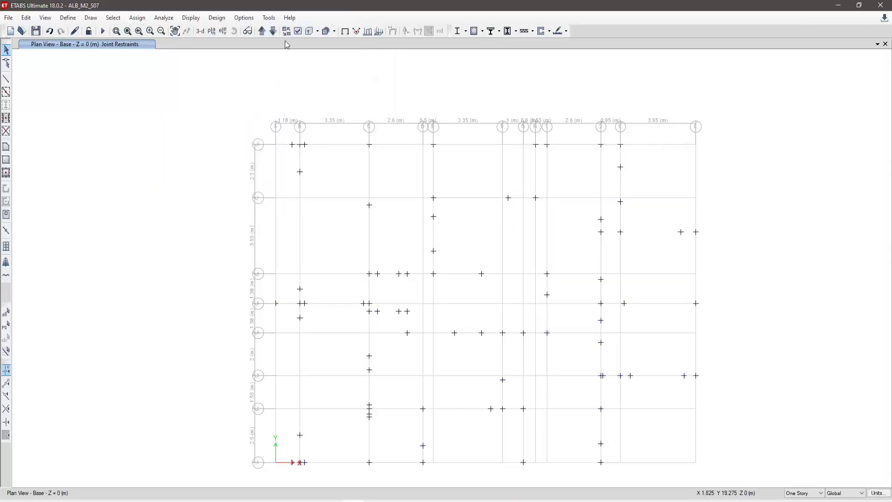
pyautogui.click(199, 31)
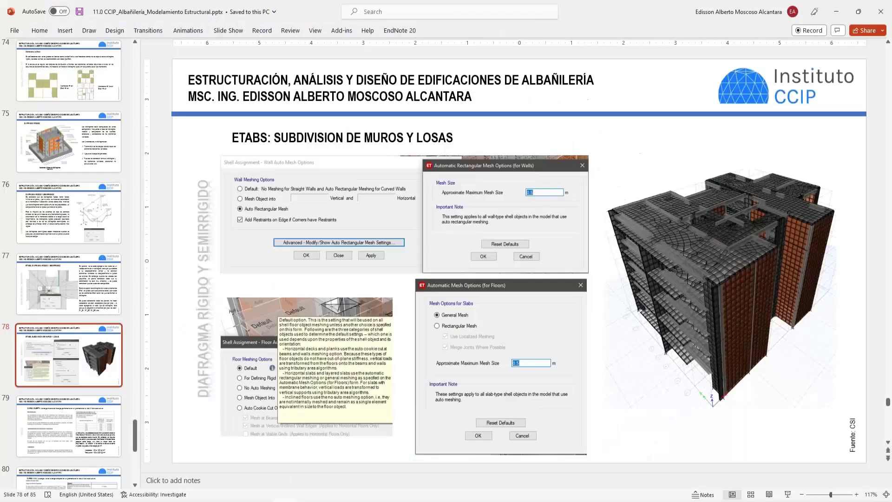
# - Open slide 37, CASO I, which compares wall drifts for different subdivisions with all base nodes fixed
pyautogui.scroll(5, 66, 249)
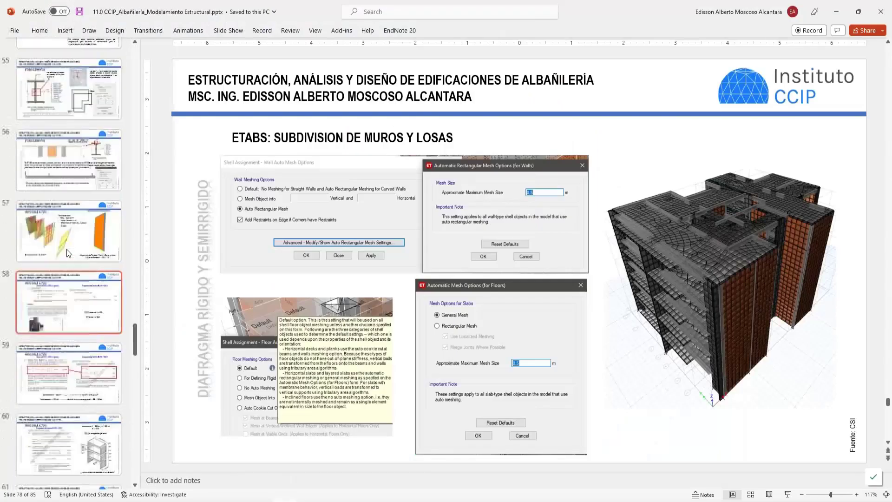
pyautogui.scroll(10, 66, 249)
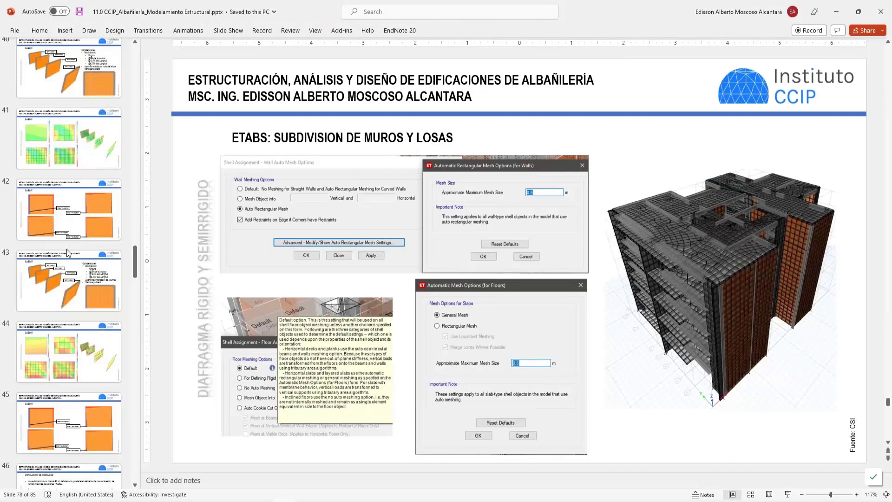
pyautogui.scroll(5, 66, 249)
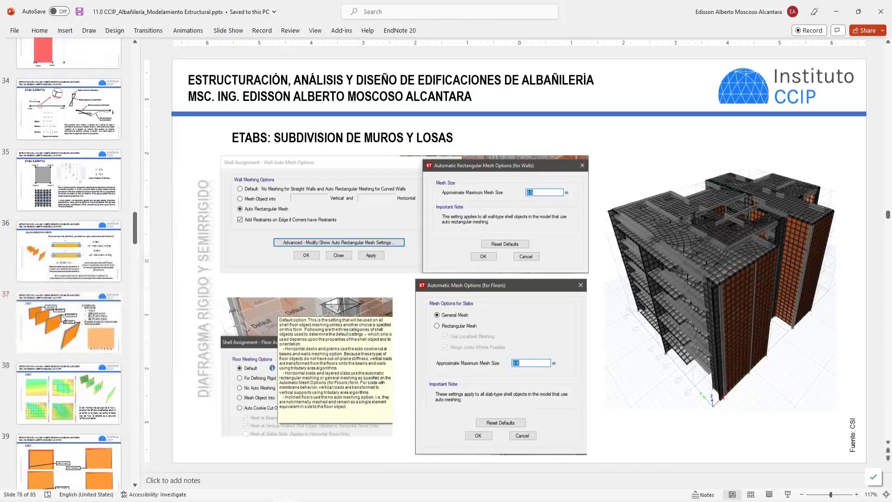
pyautogui.click(61, 314)
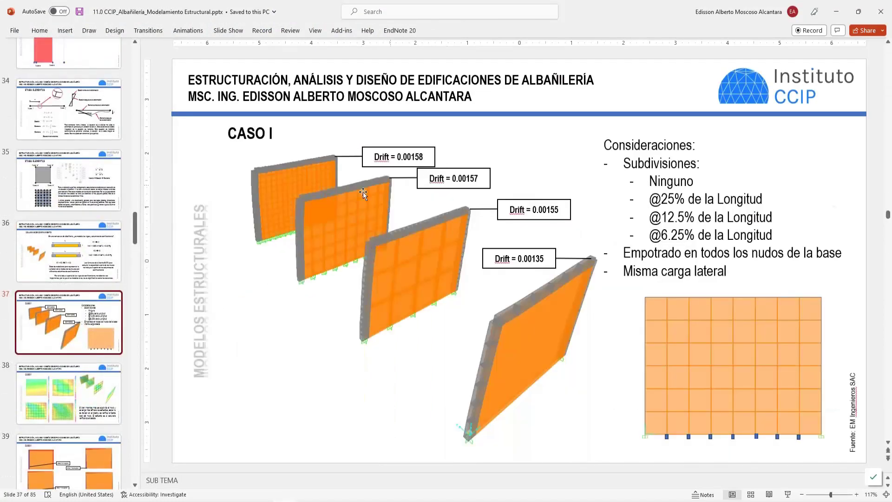
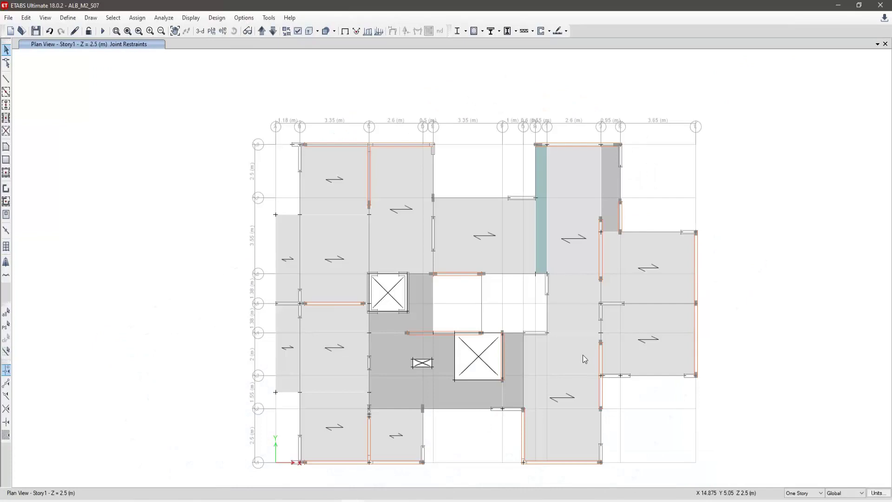
# - In ETABS, open the pier label definitions and rename the existing wall pier label P1 to A1X
pyautogui.moveTo(582, 355); pyautogui.dragTo(525, 311, button='middle')
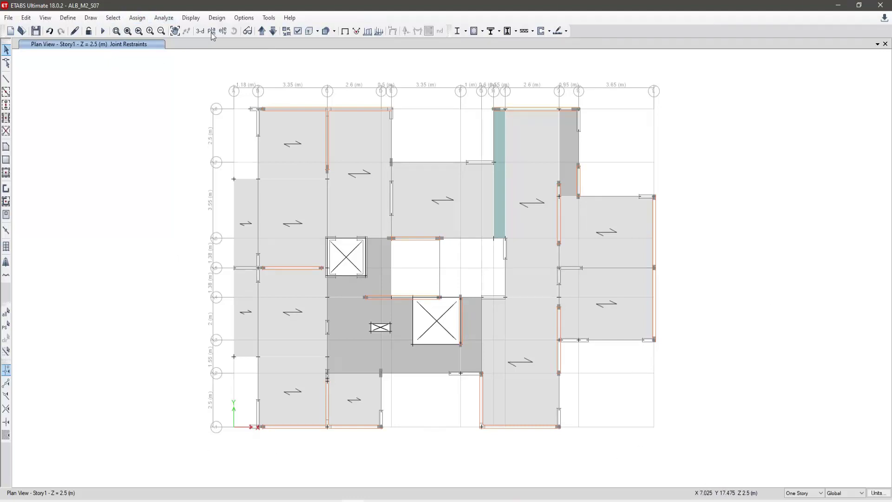
pyautogui.click(68, 19)
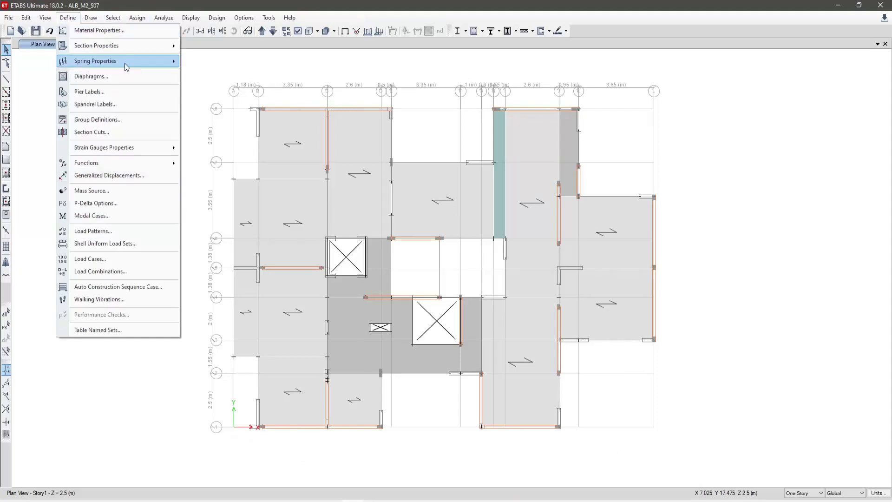
pyautogui.moveTo(126, 67)
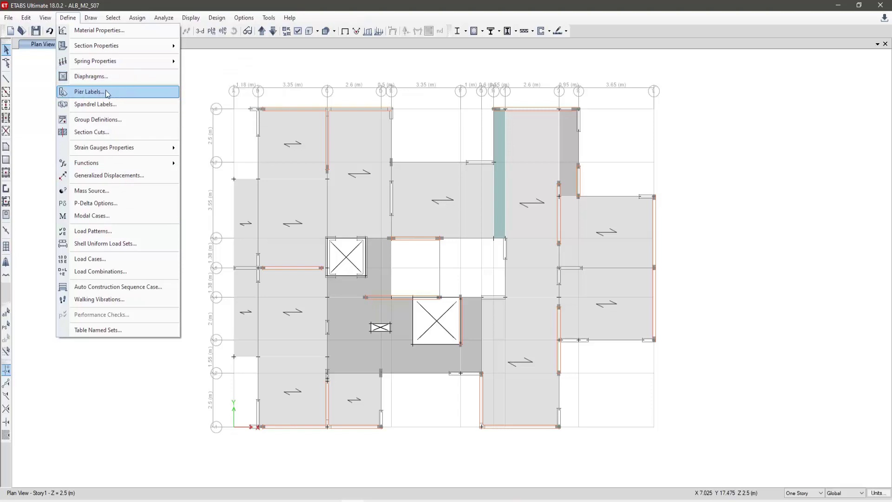
pyautogui.click(119, 95)
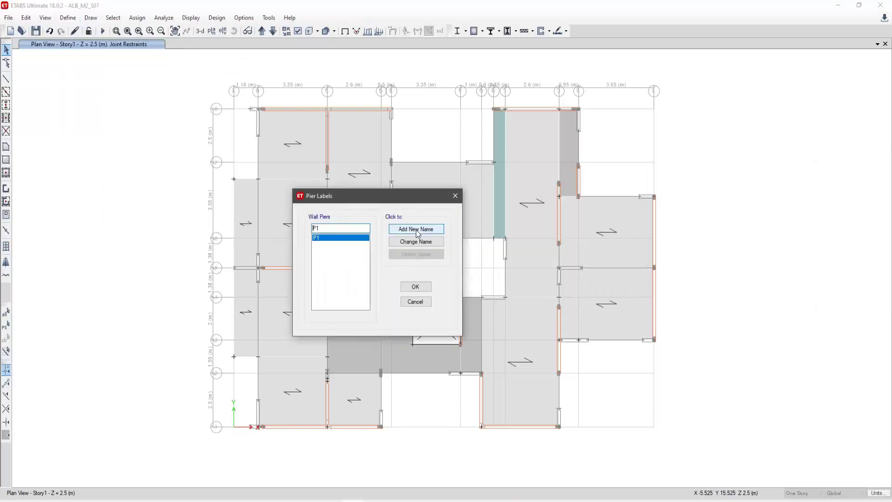
pyautogui.click(417, 232)
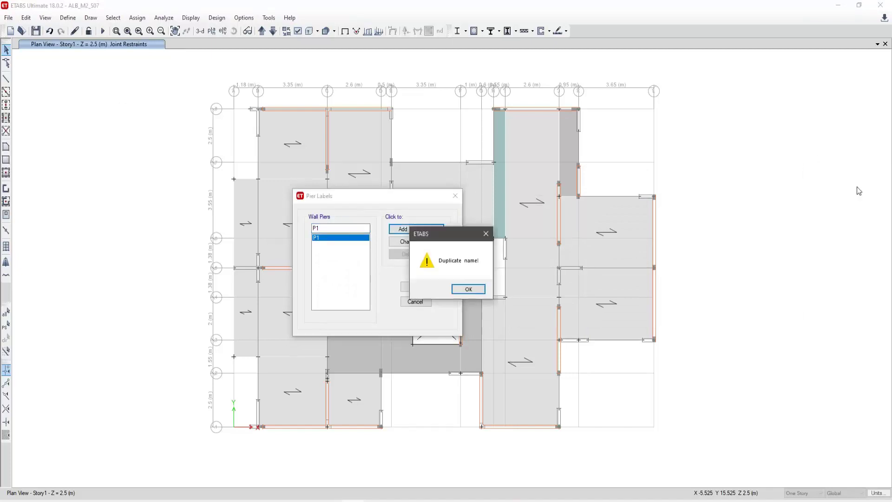
pyautogui.click(468, 289)
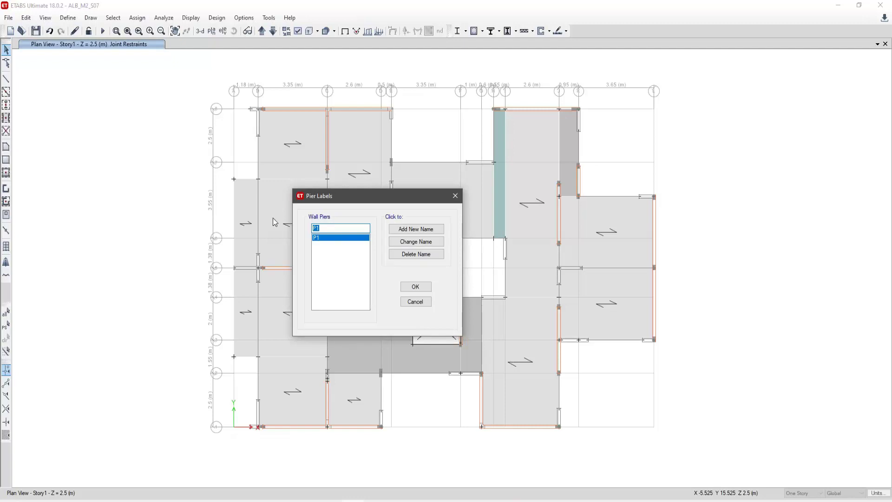
pyautogui.write('A')
pyautogui.write('X')
pyautogui.click(415, 241)
# - Add the wall pier labels A2X, A3X and A4X to the pier label list
pyautogui.click(321, 226)
pyautogui.press('BackSpace')
pyautogui.write('2X')
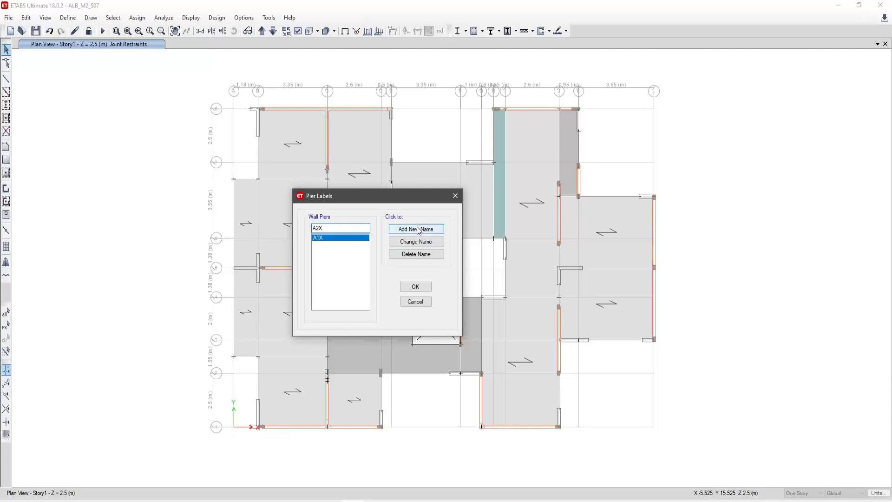
pyautogui.click(417, 229)
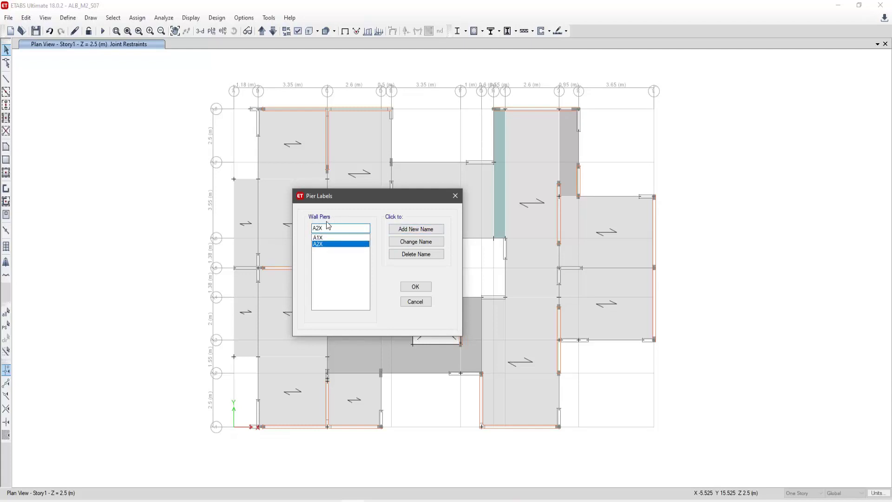
pyautogui.click(415, 229)
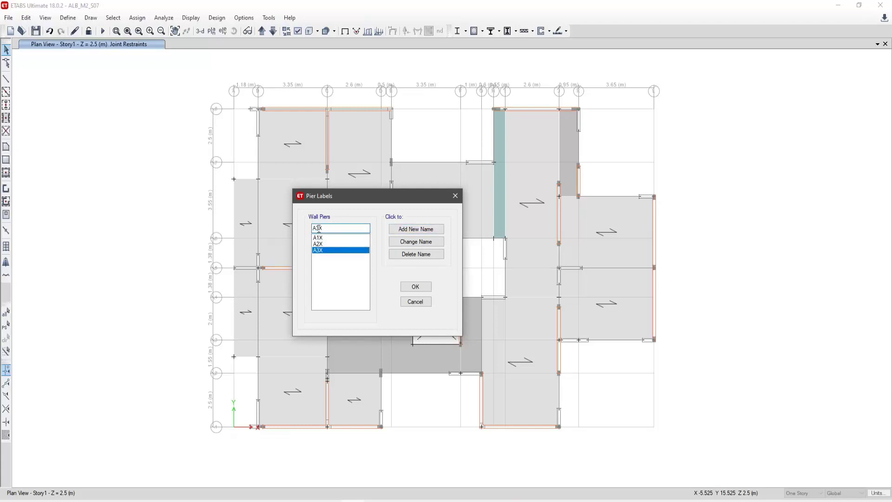
pyautogui.click(416, 229)
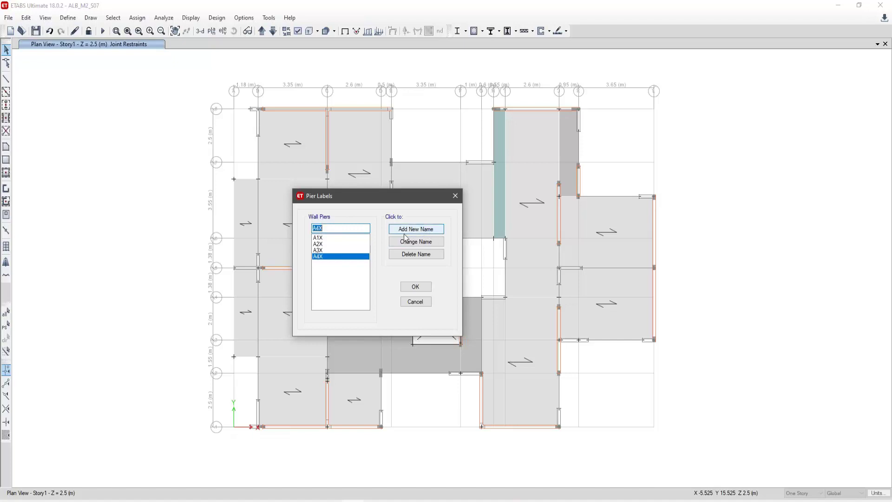
# - Add two more wall pier labels, A5X and A6X, continuing the A series for the X direction
pyautogui.click(320, 227)
pyautogui.press('BackSpace')
pyautogui.write('5')
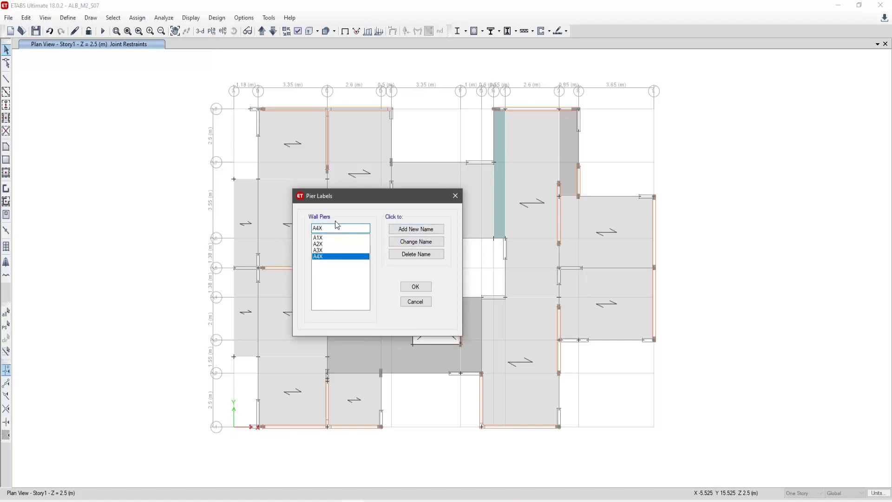
pyautogui.click(418, 229)
pyautogui.click(319, 228)
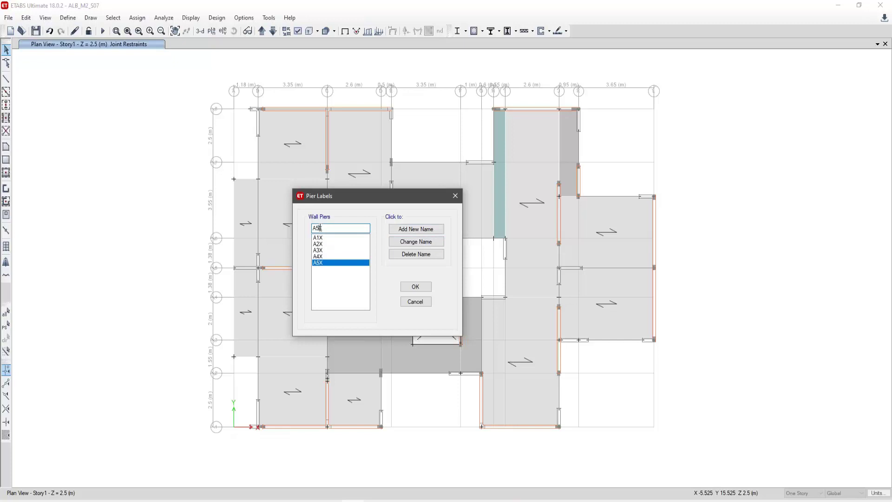
pyautogui.press('BackSpace')
pyautogui.write('6')
pyautogui.click(416, 229)
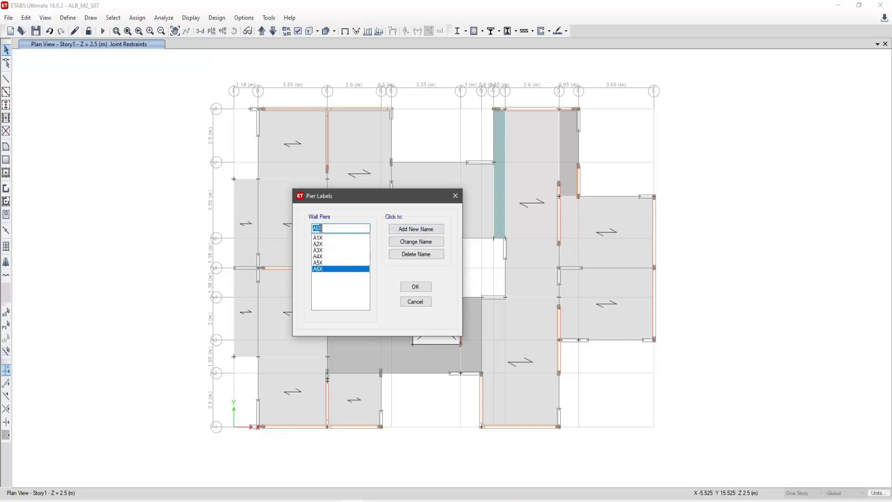
# - Add the wall pier labels A7X and A8X to the list of wall piers
pyautogui.click(319, 228)
pyautogui.write('7')
pyautogui.click(416, 229)
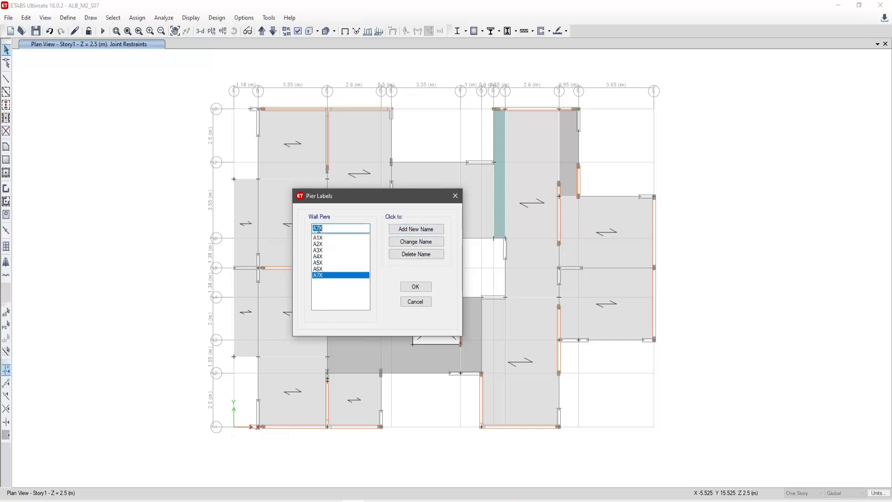
pyautogui.click(319, 228)
pyautogui.press('BackSpace')
pyautogui.write('8')
pyautogui.click(416, 229)
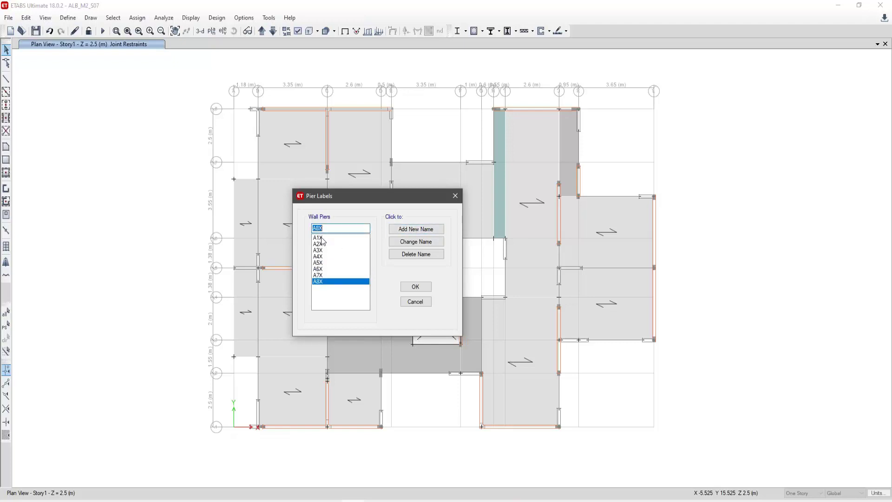
# - Add the wall pier labels A9X and A10X to complete the A series
pyautogui.click(320, 227)
pyautogui.press('BackSpace')
pyautogui.write('9')
pyautogui.click(416, 229)
pyautogui.click(319, 228)
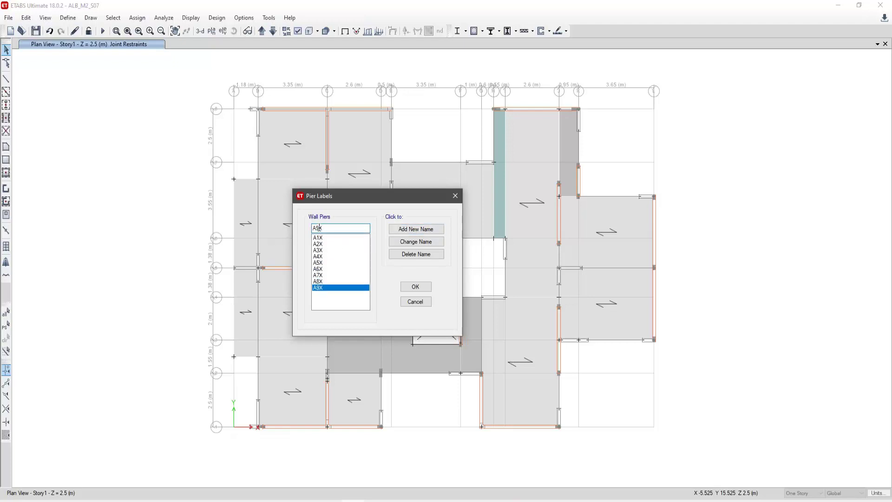
pyautogui.press('BackSpace')
pyautogui.write('10')
pyautogui.click(422, 229)
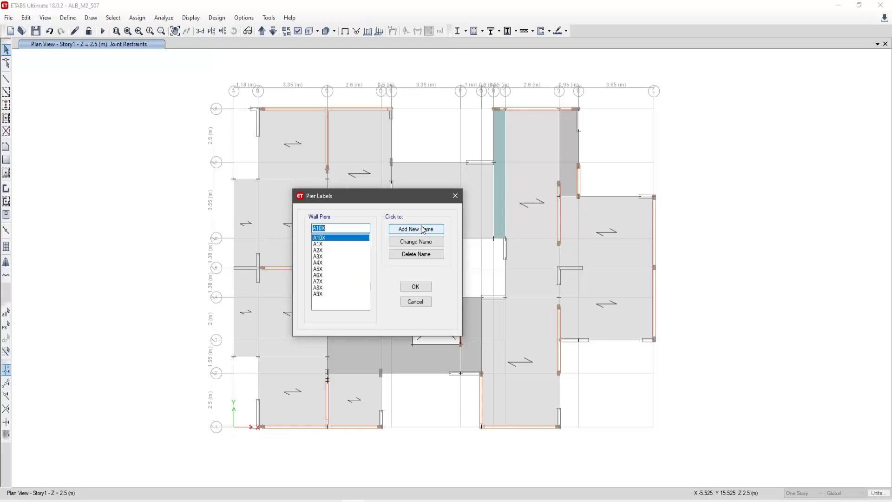
# - Move the Pier Labels dialog over the plan's east wing and add the wall pier labels C1X and C2X
pyautogui.moveTo(396, 195); pyautogui.dragTo(108, 209)
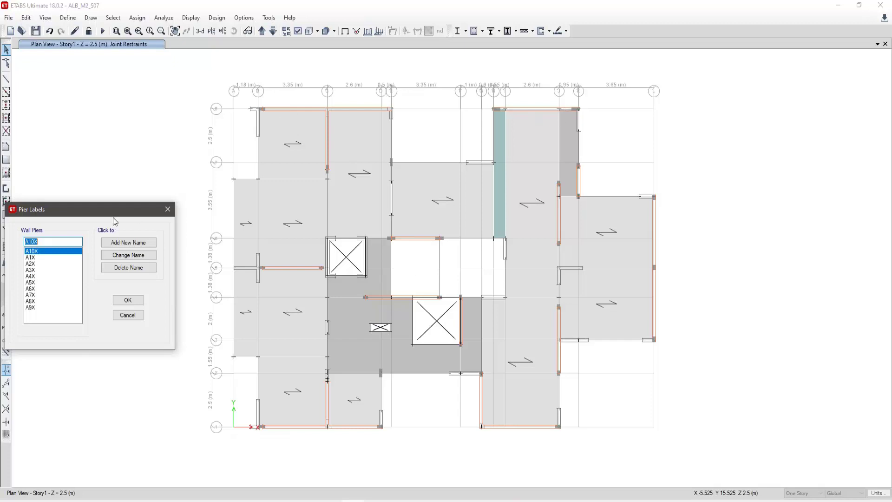
pyautogui.moveTo(104, 209); pyautogui.dragTo(586, 208)
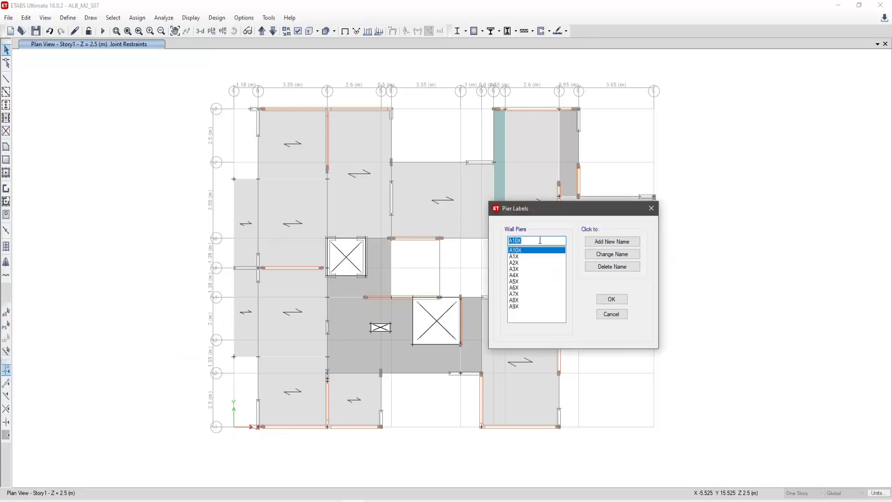
pyautogui.moveTo(518, 243); pyautogui.dragTo(494, 241)
pyautogui.write('C1')
pyautogui.click(603, 242)
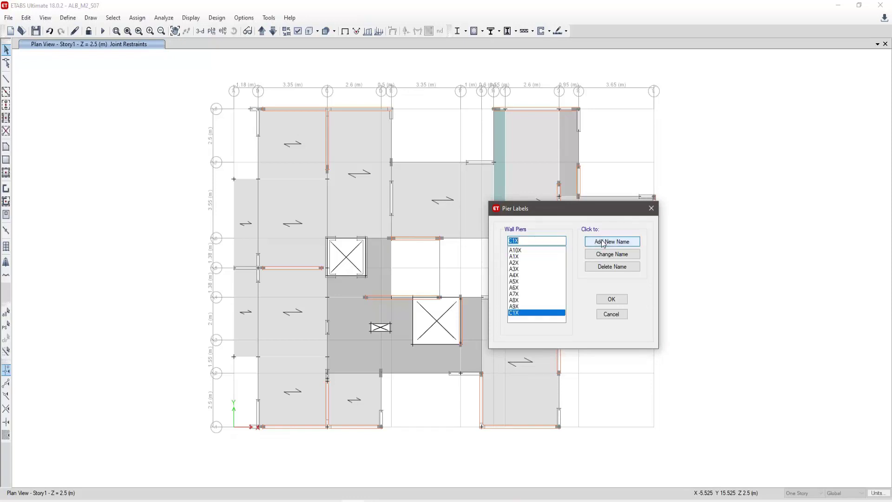
pyautogui.click(524, 239)
pyautogui.press('Left')
pyautogui.press('BackSpace')
pyautogui.write('2')
pyautogui.click(617, 246)
# - Add the wall pier labels C3X and C4X to the list of wall piers
pyautogui.click(512, 239)
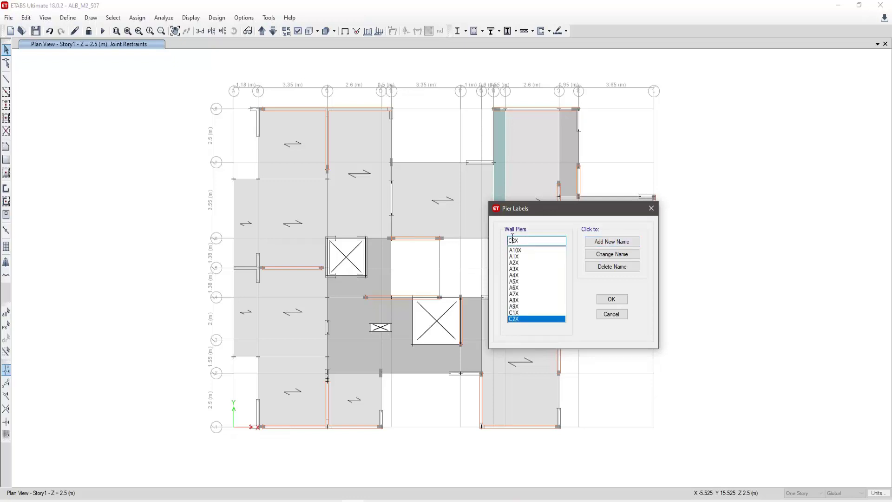
pyautogui.press('Delete')
pyautogui.write('3')
pyautogui.click(611, 241)
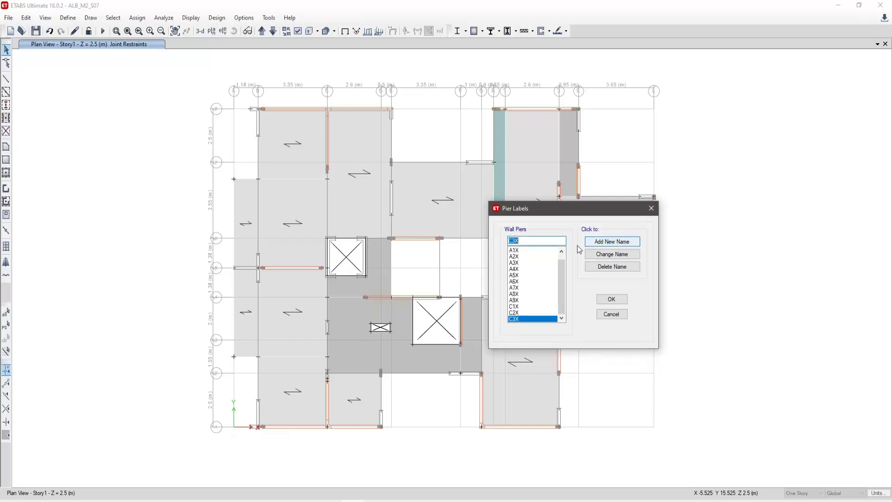
pyautogui.click(513, 241)
pyautogui.press('Delete')
pyautogui.write('4')
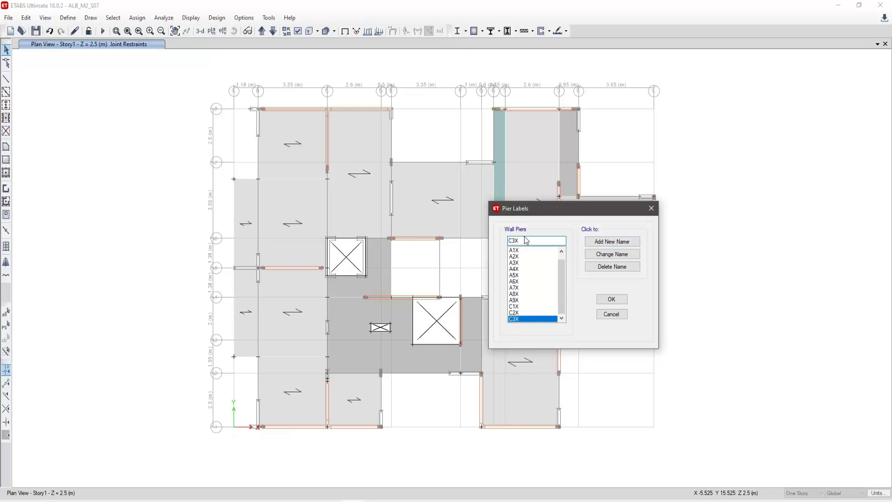
pyautogui.click(604, 243)
# - Add two more wall pier labels, C5X and C6X, continuing the C series
pyautogui.click(516, 241)
pyautogui.press('Delete')
pyautogui.write('5')
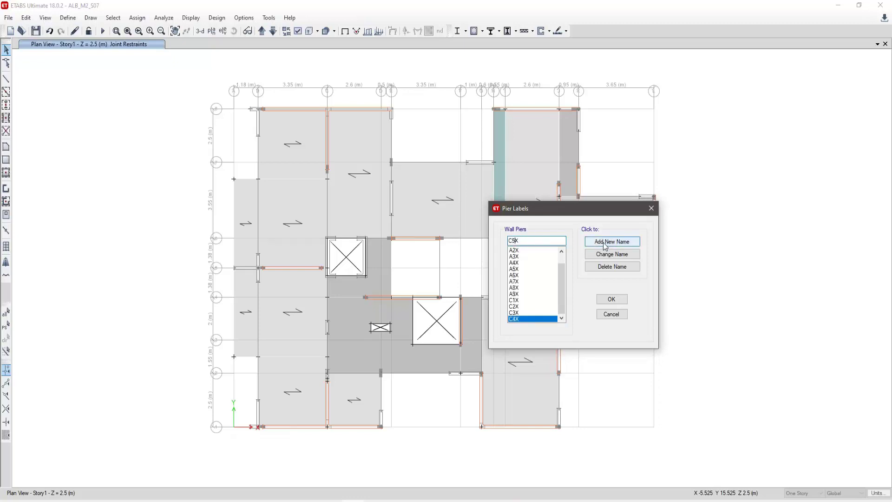
pyautogui.click(599, 242)
pyautogui.click(515, 241)
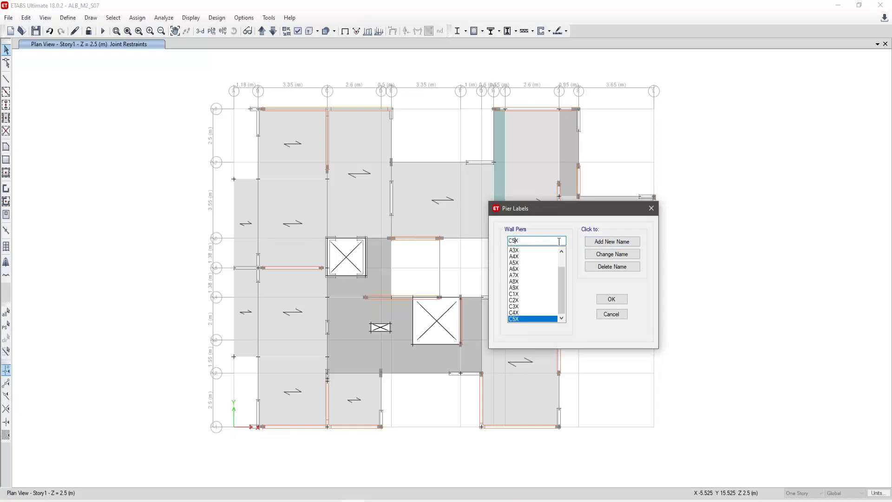
pyautogui.press('BackSpace')
pyautogui.write('6')
pyautogui.click(590, 243)
# - Add the wall pier labels C7X and C8X to the pier label list
pyautogui.click(516, 241)
pyautogui.press('BackSpace')
pyautogui.write('7')
pyautogui.click(612, 242)
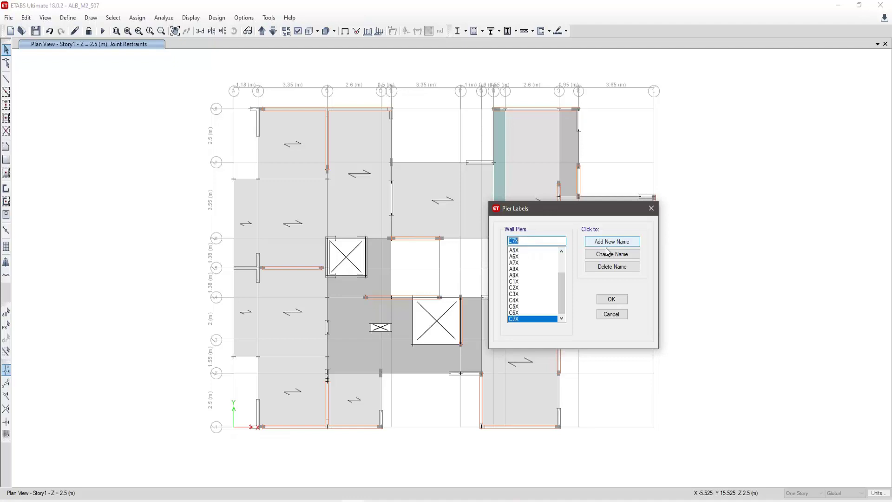
pyautogui.click(516, 240)
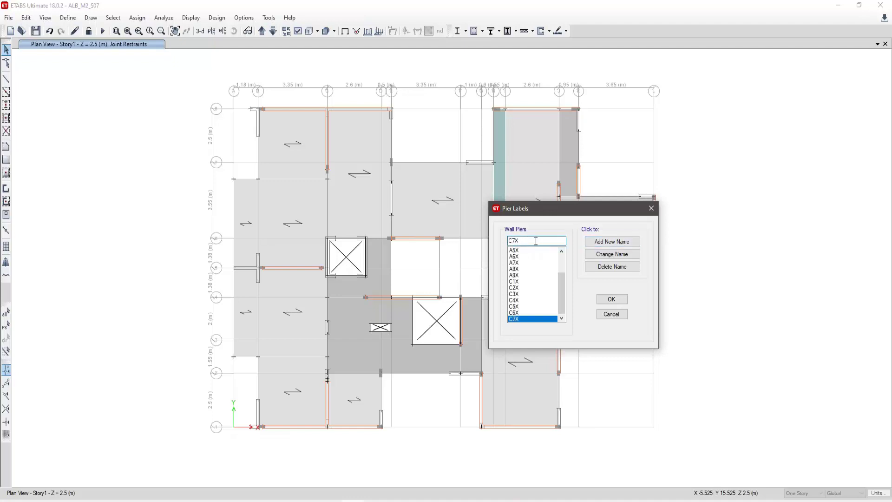
pyautogui.press('BackSpace')
pyautogui.write('8')
pyautogui.click(606, 242)
# - Move the Pier Labels dialog clear of the plan and add the wall pier labels C9X and C10X
pyautogui.moveTo(599, 208); pyautogui.dragTo(773, 243)
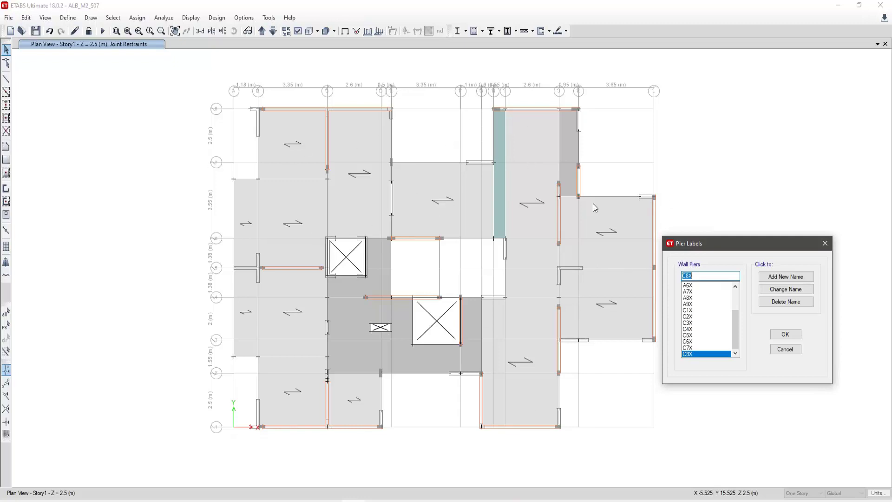
pyautogui.click(694, 275)
pyautogui.click(785, 276)
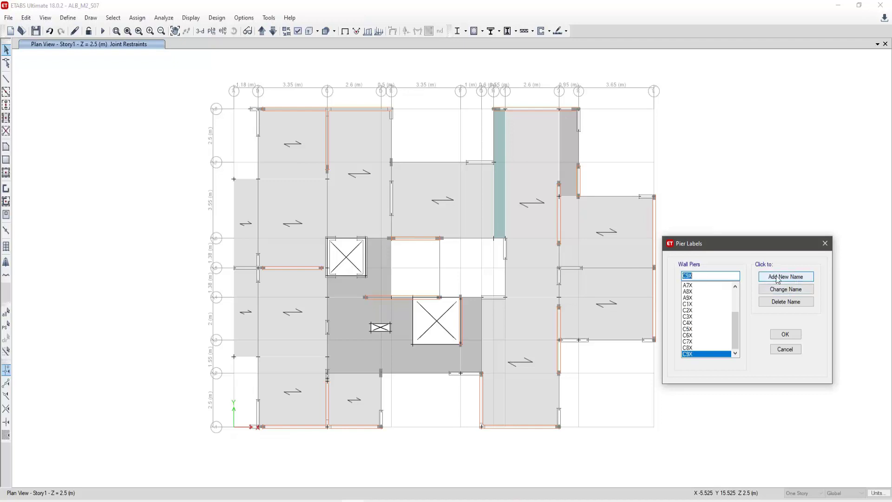
pyautogui.click(688, 275)
pyautogui.write('10')
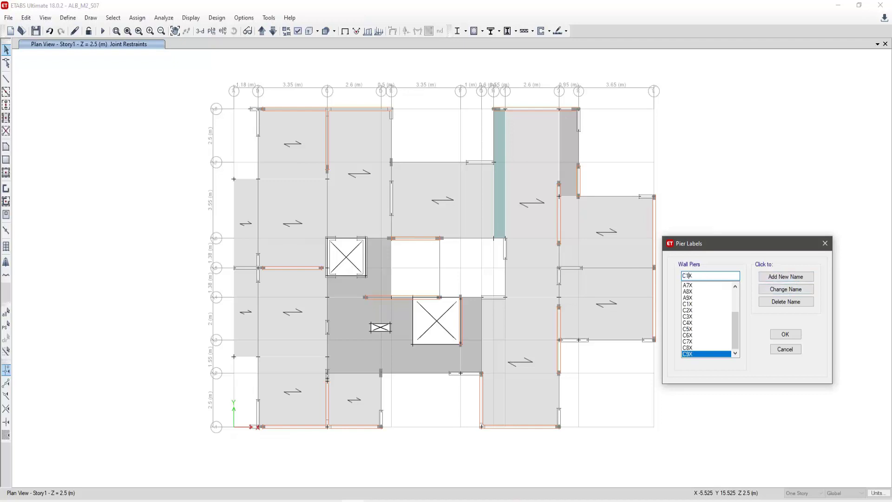
pyautogui.click(785, 277)
# - Add the wall pier labels C11X and C12X to the list
pyautogui.click(692, 275)
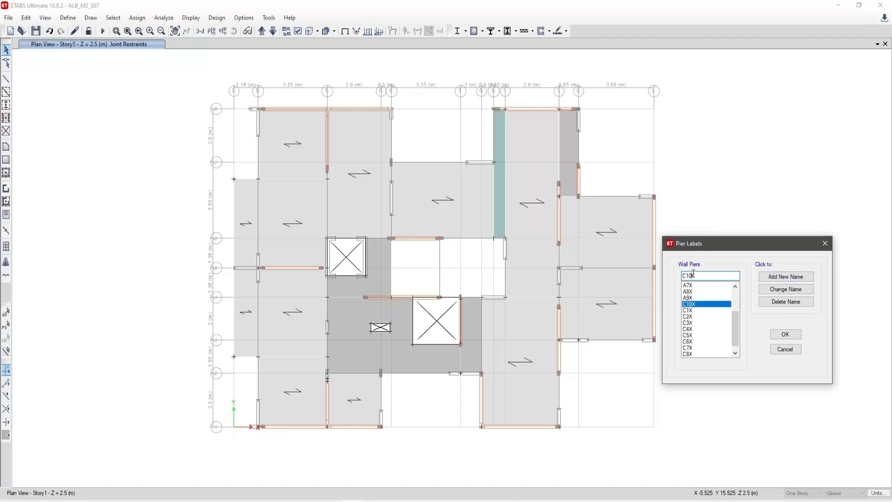
pyautogui.write('1')
pyautogui.click(785, 277)
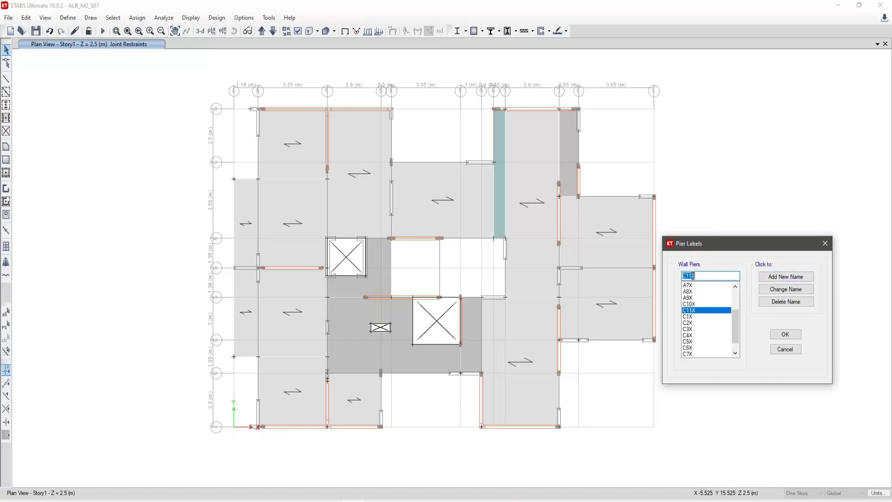
pyautogui.click(692, 275)
pyautogui.press('BackSpace')
pyautogui.write('2')
pyautogui.click(785, 276)
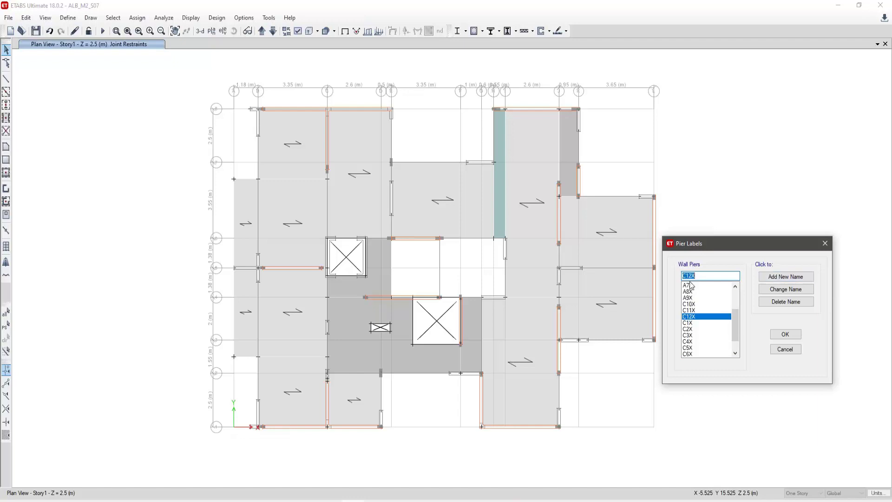
# - Extend the list of wall piers with the labels C13X and C14X
pyautogui.click(690, 275)
pyautogui.write('3')
pyautogui.click(785, 277)
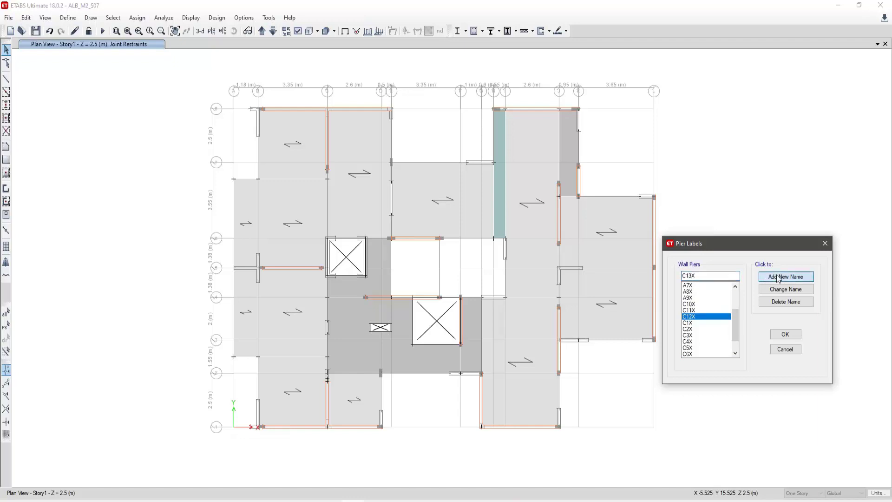
pyautogui.click(695, 275)
pyautogui.press('Delete')
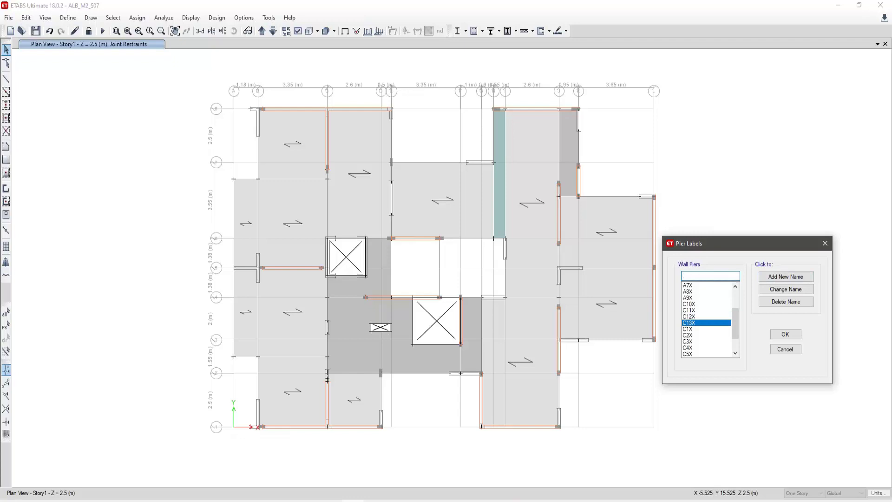
pyautogui.write('4X')
pyautogui.click(780, 277)
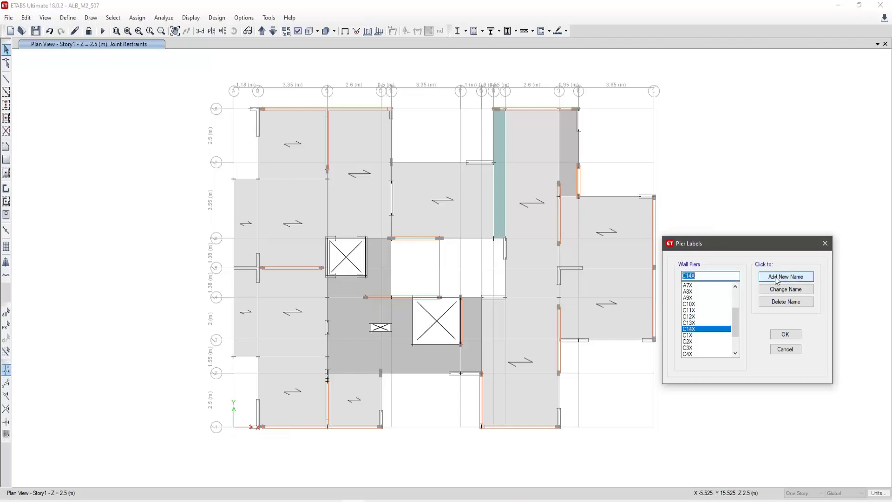
# - Add the last wall pier label, C15X, and accept the pier label definitions
pyautogui.click(692, 275)
pyautogui.press('BackSpace')
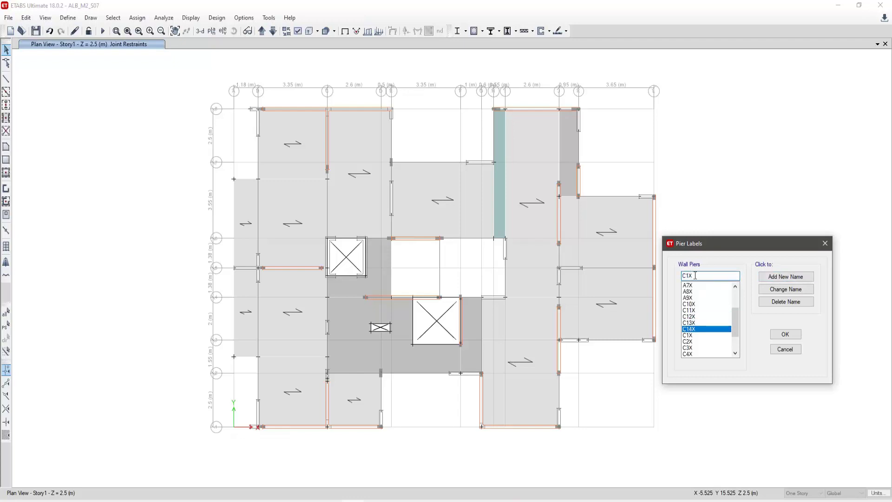
pyautogui.write('5')
pyautogui.click(785, 277)
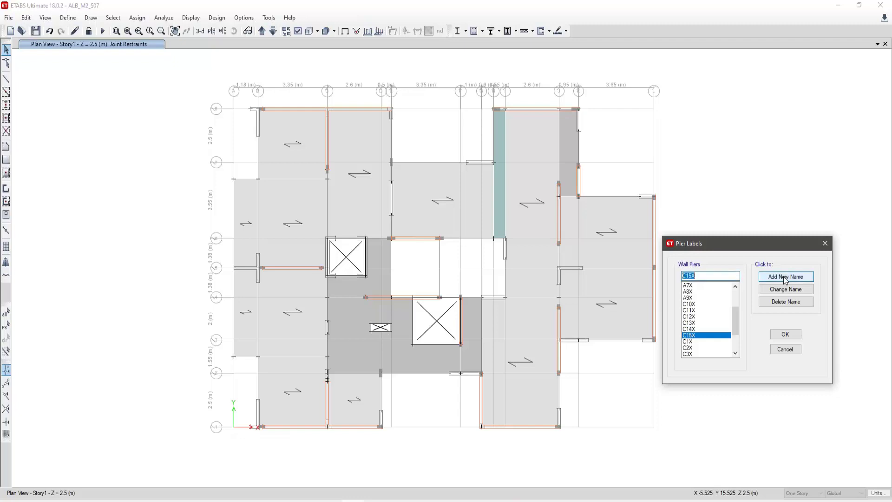
pyautogui.click(791, 335)
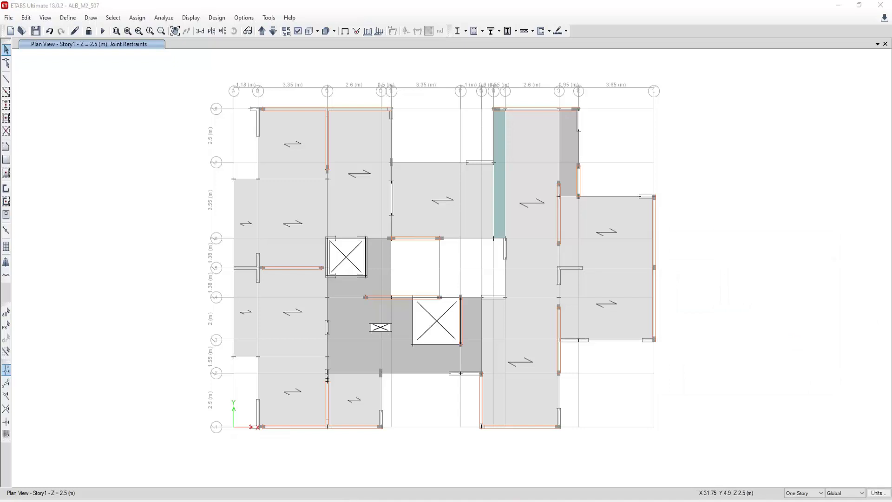
pyautogui.click(761, 333)
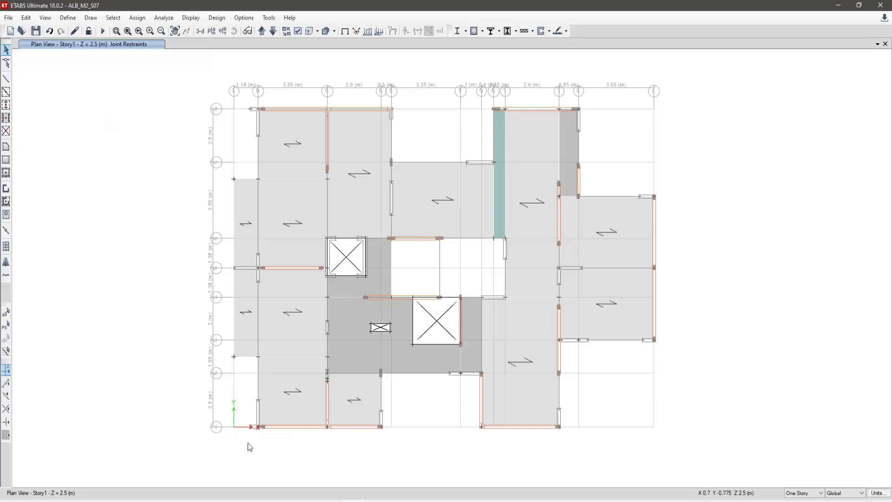
# - Assign the pier label A1X to the shells of the southwest wall along grid line 1, including both wall segments
pyautogui.scroll(3, 273, 441)
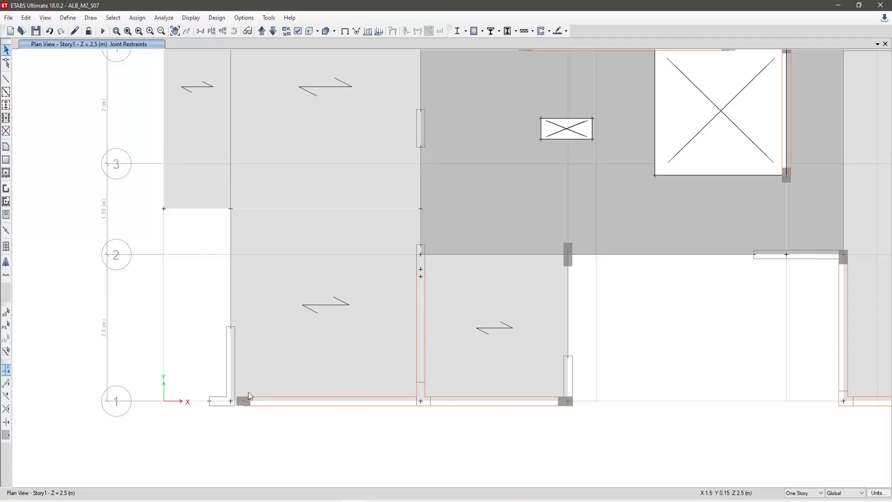
pyautogui.moveTo(282, 407); pyautogui.dragTo(590, 407)
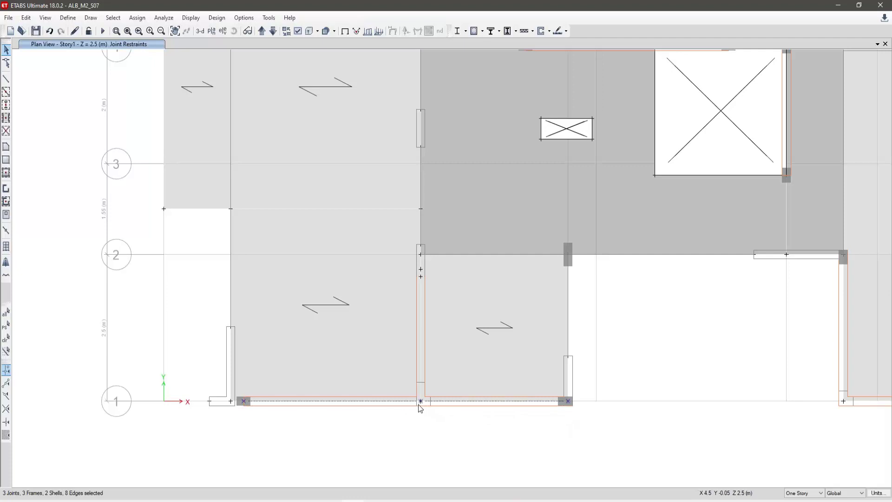
pyautogui.scroll(3, 420, 409)
pyautogui.scroll(-3, 516, 392)
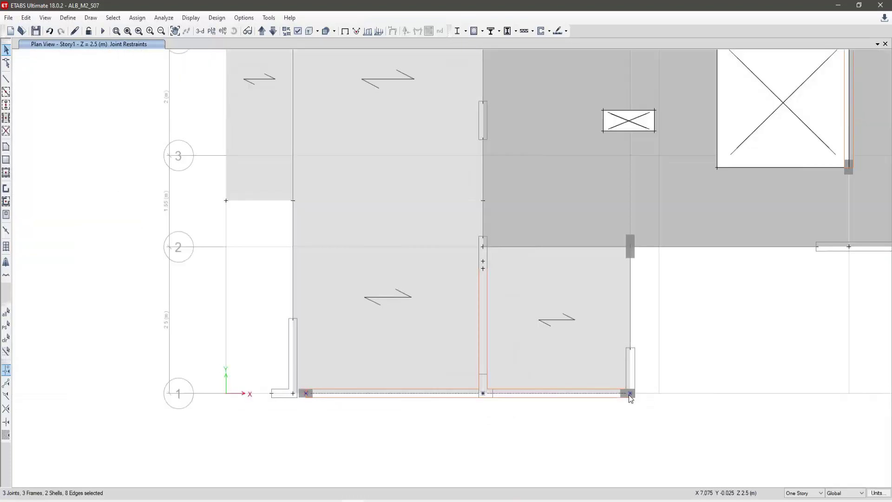
pyautogui.scroll(3, 628, 365)
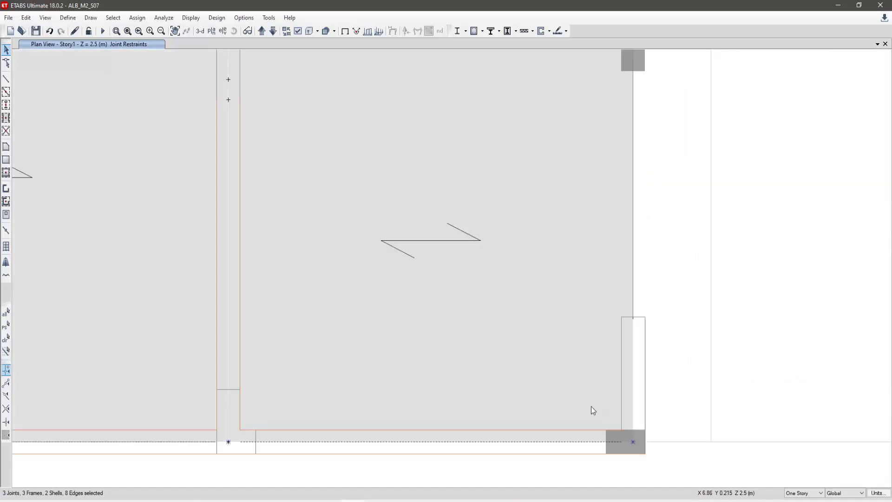
pyautogui.scroll(-3, 573, 389)
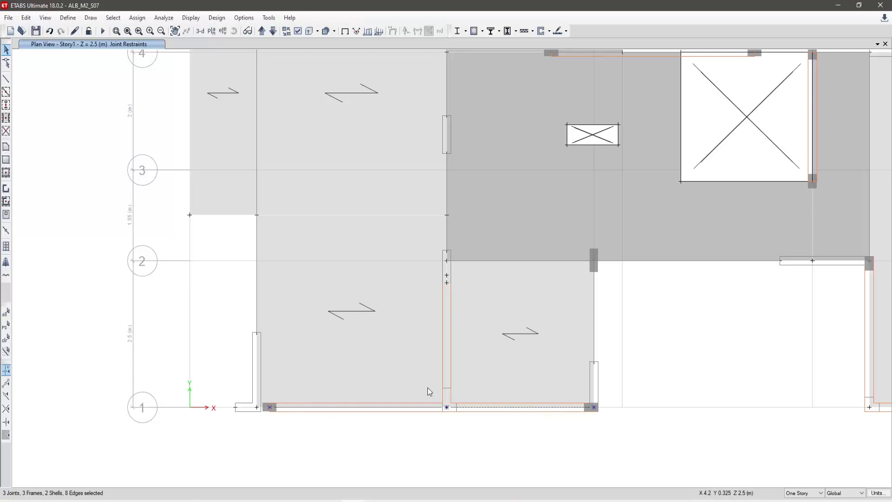
pyautogui.click(138, 19)
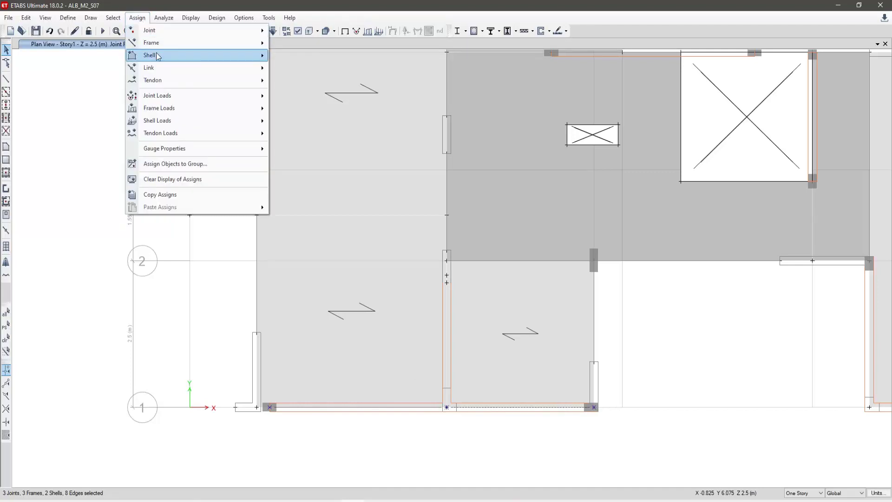
pyautogui.moveTo(158, 56)
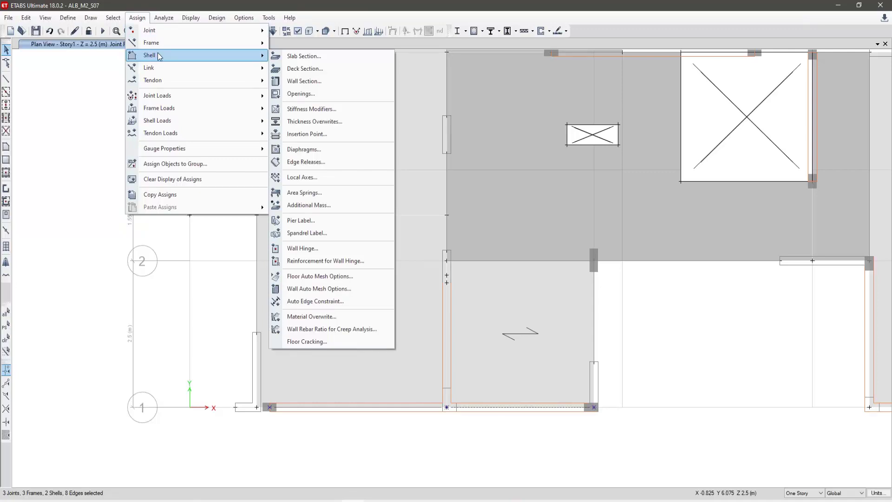
pyautogui.click(305, 221)
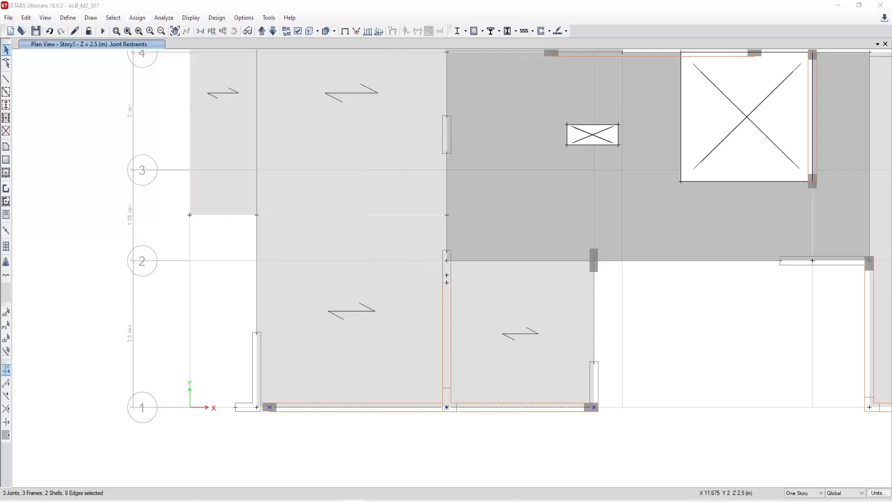
pyautogui.moveTo(806, 107); pyautogui.dragTo(95, 158)
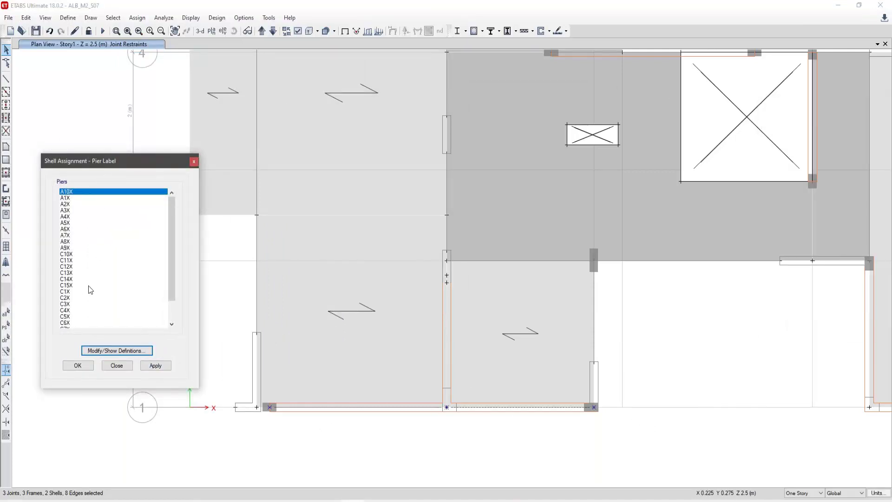
pyautogui.click(68, 198)
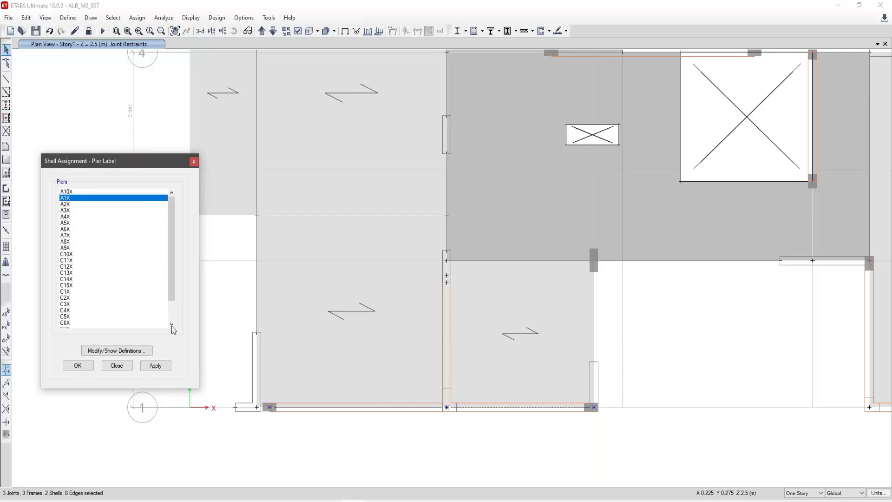
pyautogui.click(153, 365)
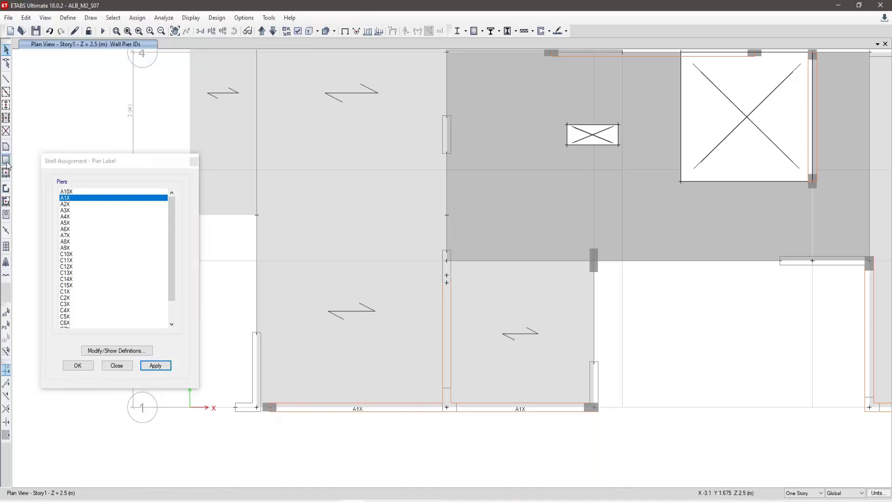
pyautogui.click(6, 326)
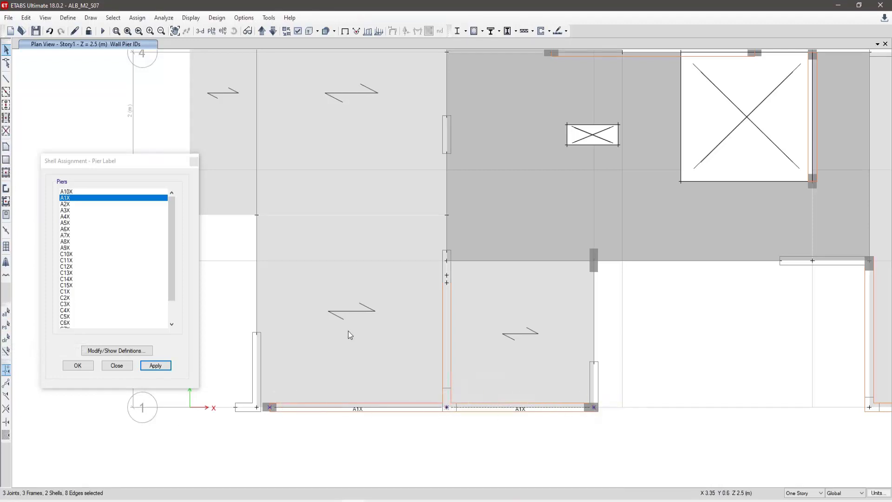
pyautogui.click(137, 18)
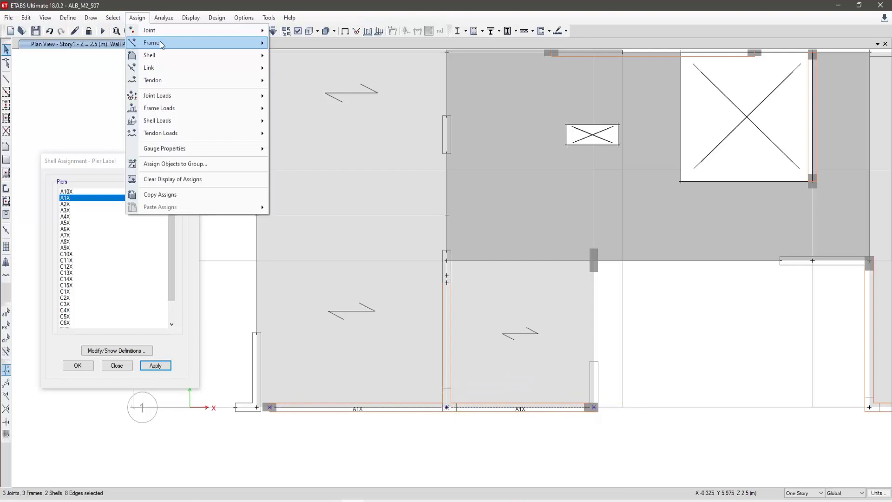
pyautogui.moveTo(160, 43)
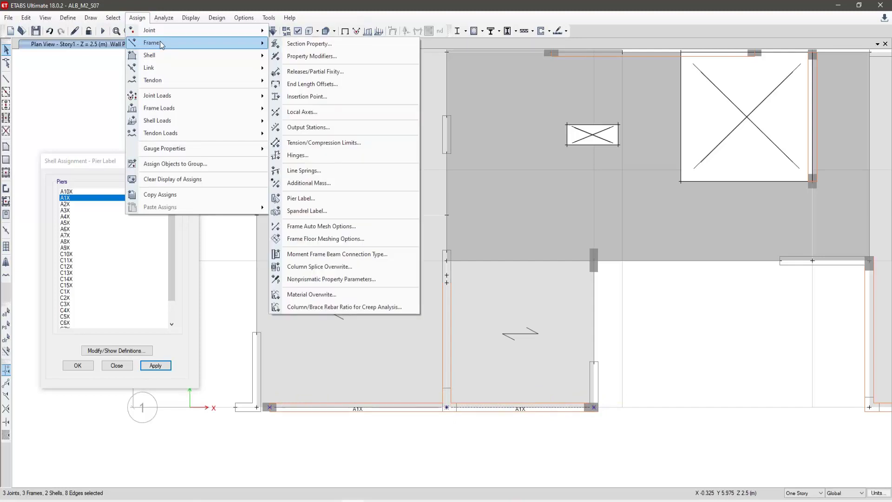
pyautogui.click(301, 198)
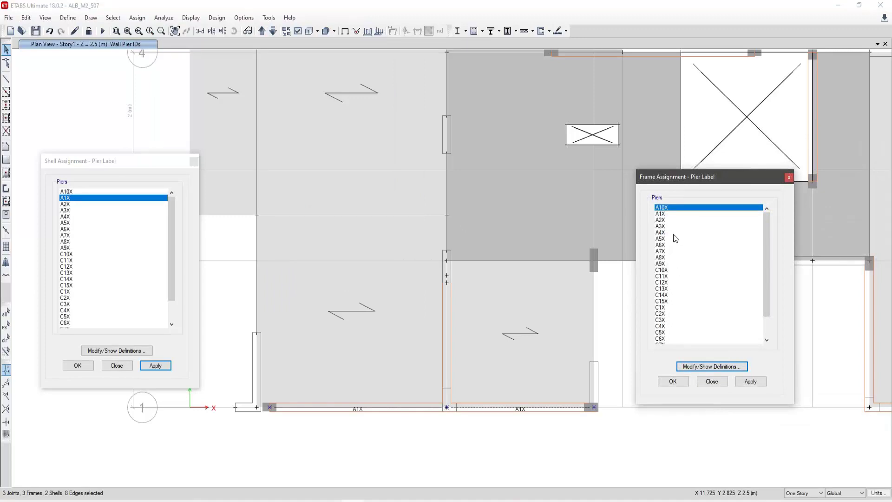
pyautogui.click(661, 213)
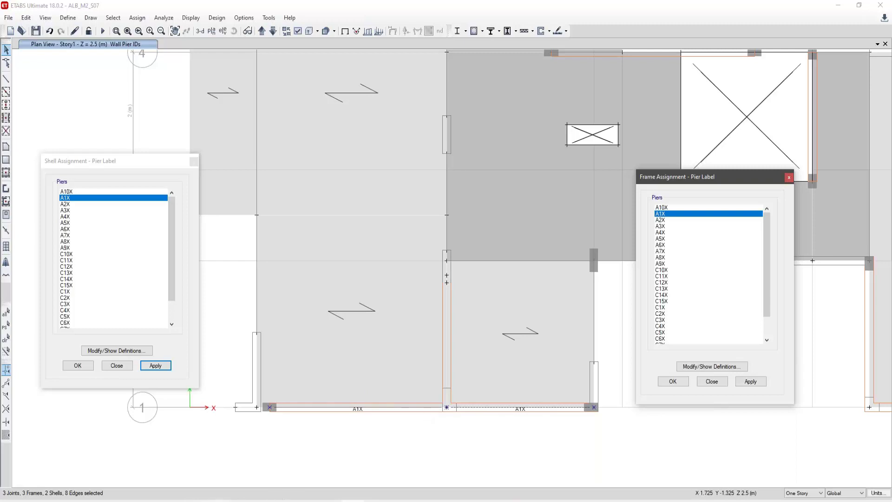
# - Switch to the Excel sheet of pier section properties and examine the bottom and top width and thickness columns
pyautogui.click(203, 498)
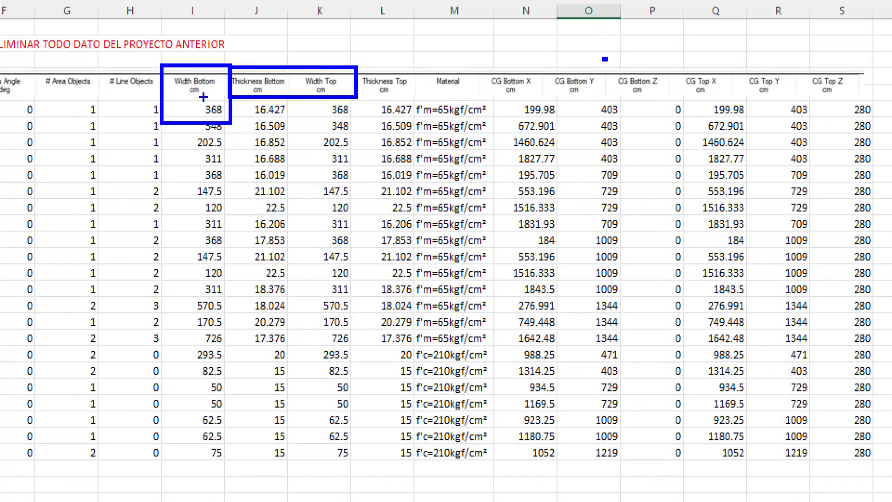
pyautogui.moveTo(360, 55); pyautogui.dragTo(288, 121)
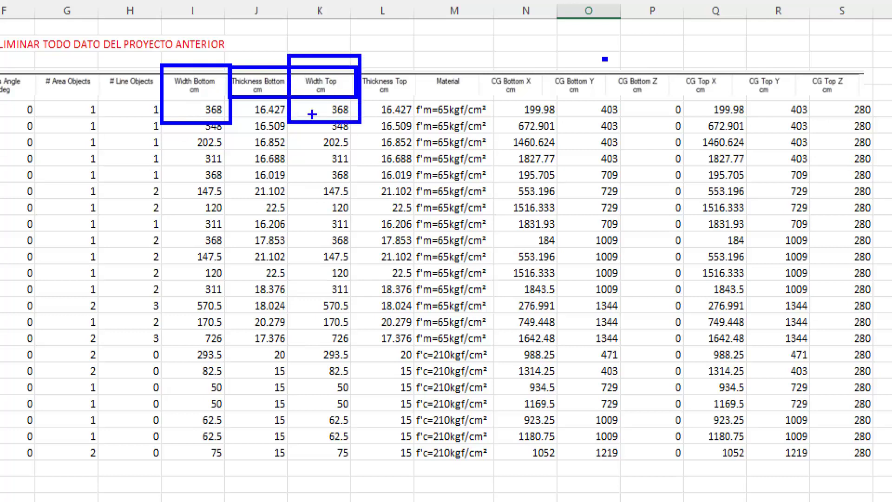
pyautogui.moveTo(418, 70); pyautogui.dragTo(360, 116)
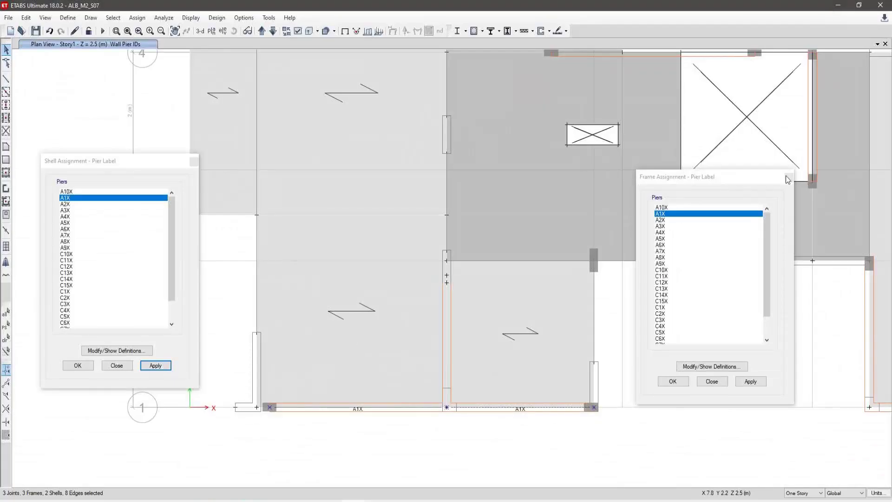
# - Close the frame pier label assignment, keep the shell pier label assignment open, and reselect the A1X wall along grid line 1
pyautogui.click(788, 177)
pyautogui.click(96, 166)
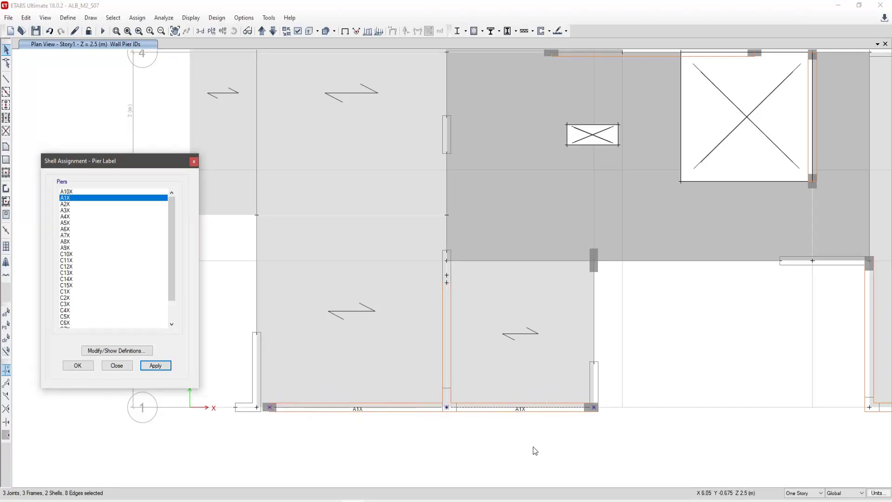
pyautogui.click(467, 425)
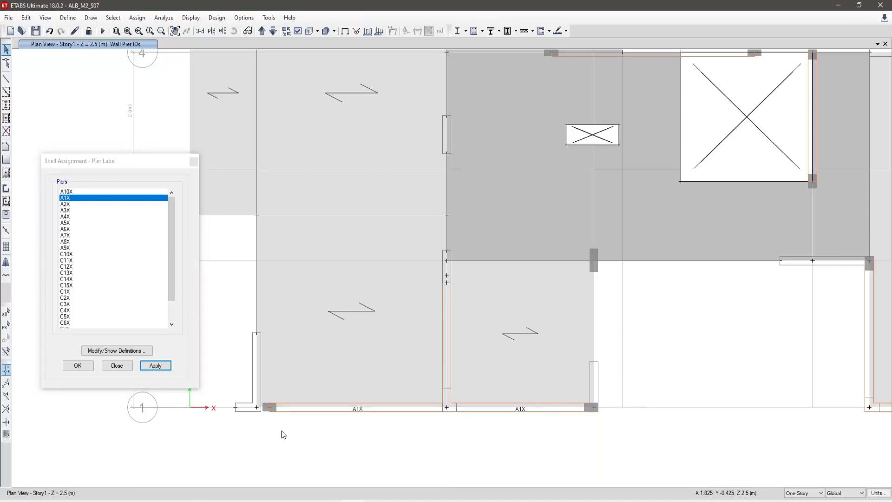
pyautogui.moveTo(264, 423); pyautogui.dragTo(622, 403)
# - Capture a screen snip showing the shell pier label assignment with A1X chosen beside the labelled walls along grid line 1
pyautogui.click(130, 171)
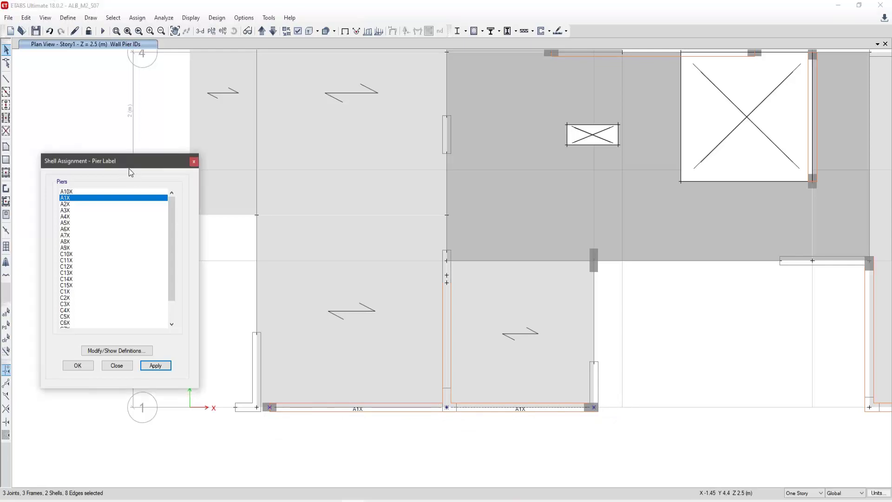
pyautogui.moveTo(129, 173); pyautogui.dragTo(161, 220)
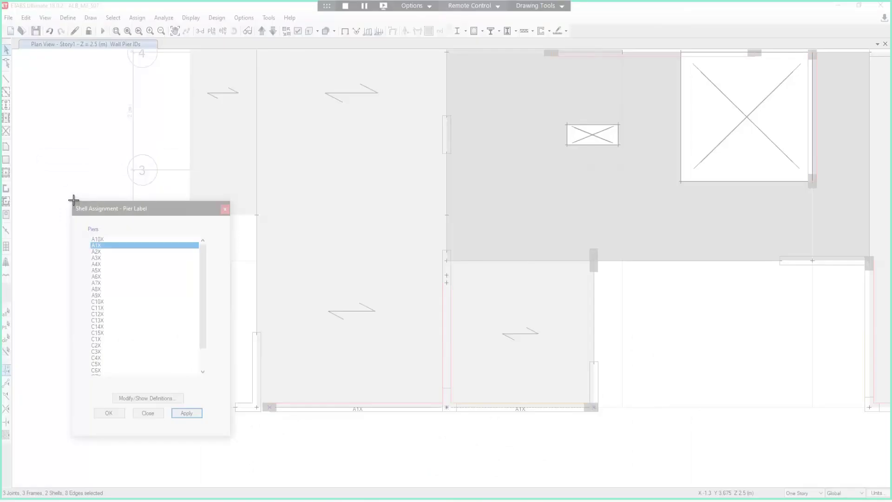
pyautogui.moveTo(73, 199); pyautogui.dragTo(614, 435)
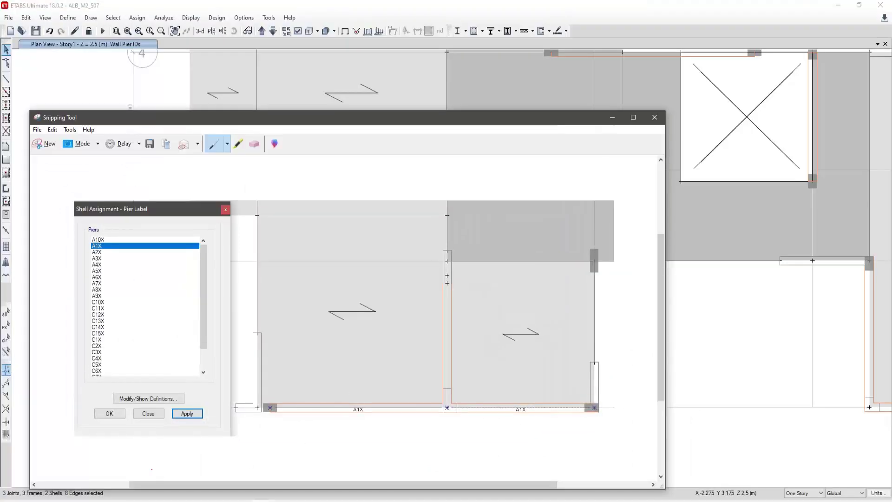
# - Switch to the PowerPoint presentation and duplicate slide 79, the WALL PIER LABEL slide
pyautogui.moveTo(276, 500)
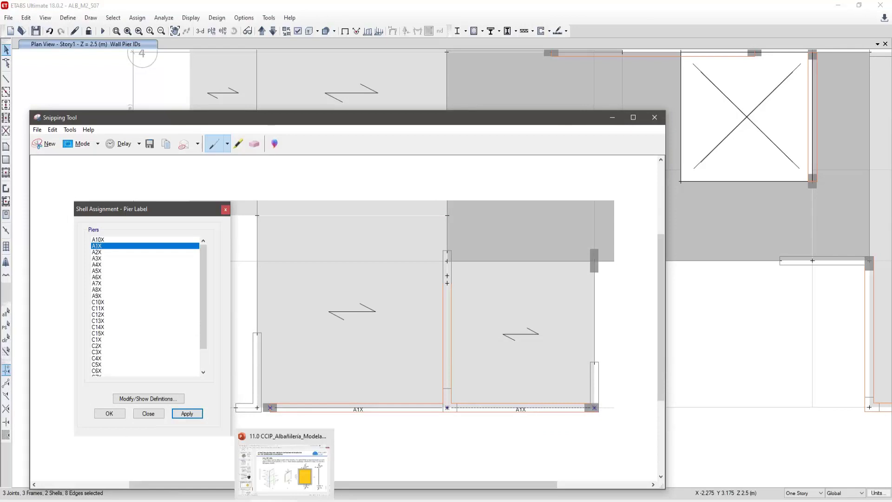
pyautogui.click(291, 450)
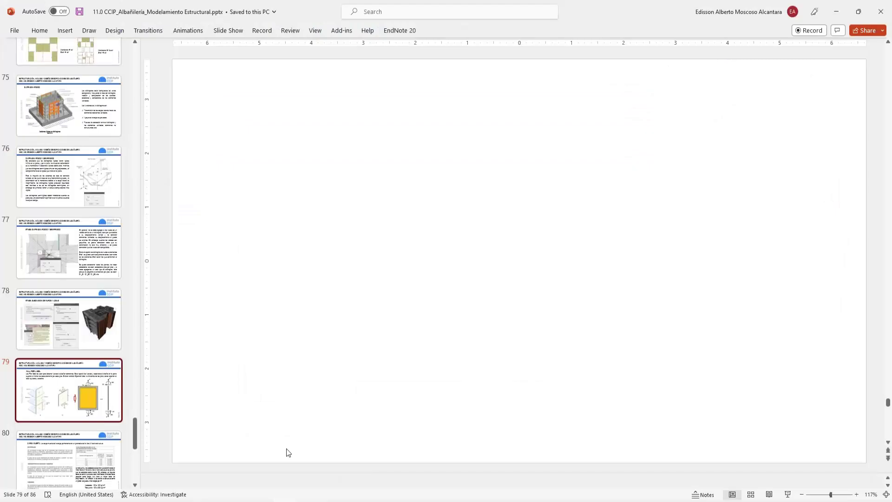
pyautogui.rightClick(88, 390)
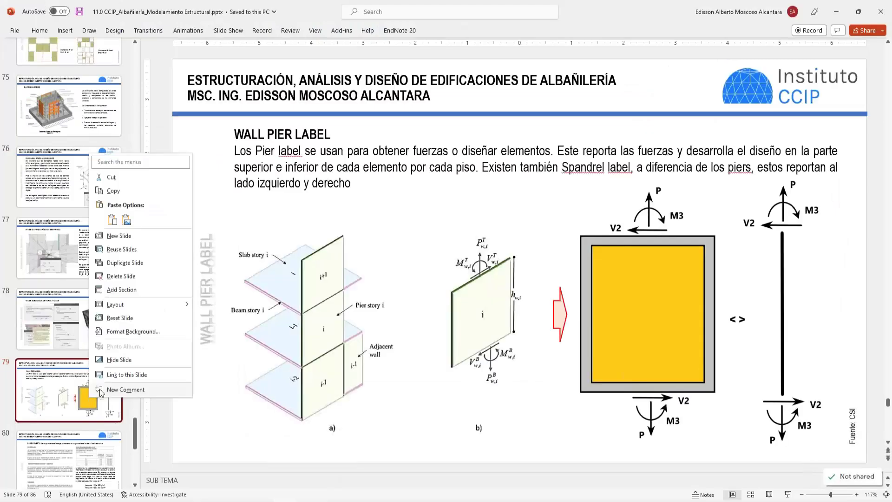
pyautogui.click(138, 281)
# - Delete the wall pictures, the force diagrams, the "< >" text and the red arrow from the duplicated WALL PIER LABEL slide
pyautogui.click(379, 329)
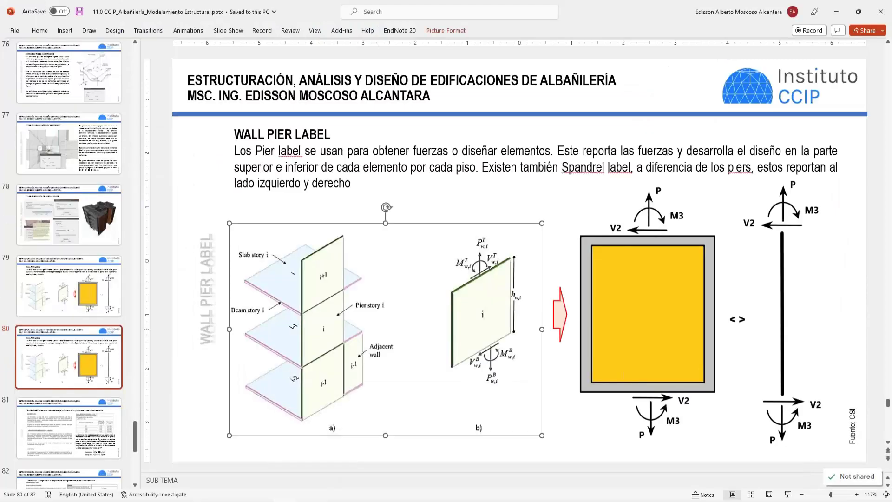
pyautogui.press('Delete')
pyautogui.click(677, 319)
pyautogui.press('Delete')
pyautogui.click(784, 314)
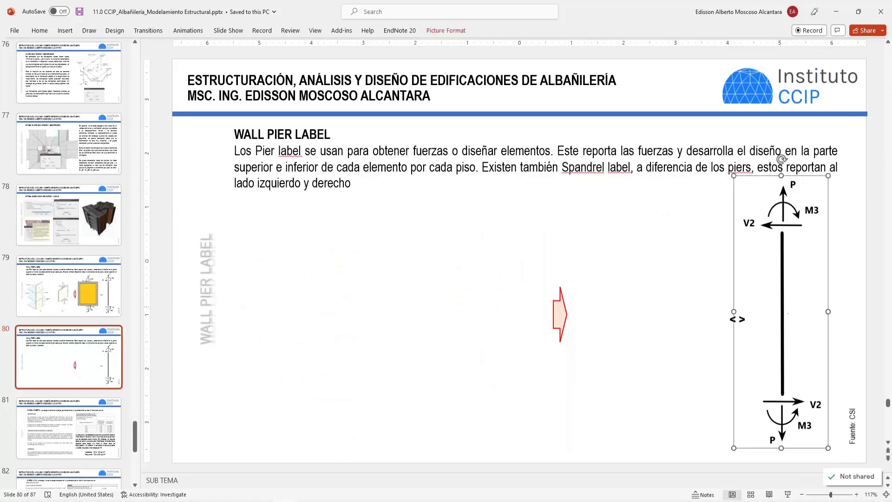
pyautogui.press('Delete')
pyautogui.click(734, 318)
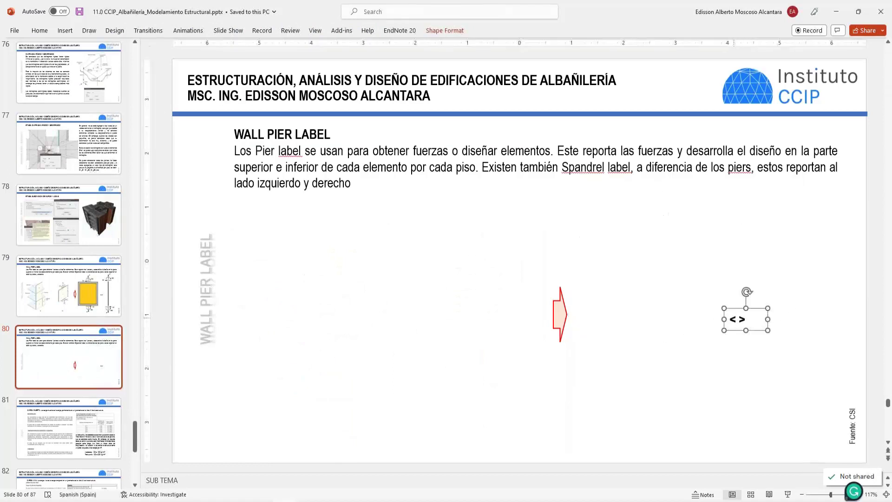
pyautogui.press('Delete')
pyautogui.click(562, 316)
pyautogui.press('Delete')
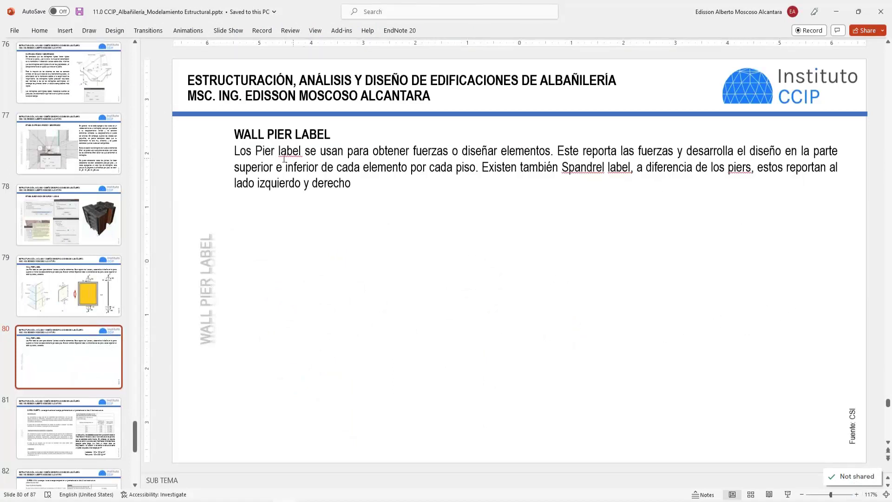
# - Replace the paragraph under the WALL PIER LABEL heading with text beginning "Para la obtención de sus propiedades"
pyautogui.moveTo(239, 155); pyautogui.dragTo(366, 188)
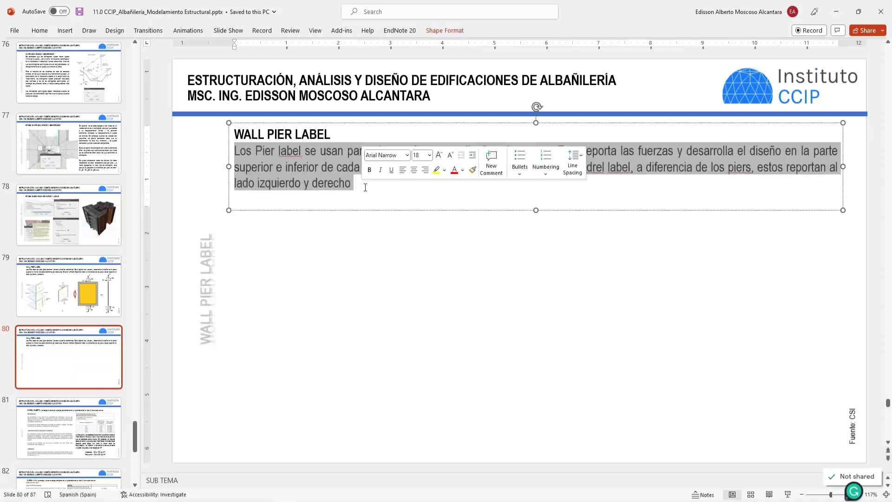
pyautogui.write('pARA')
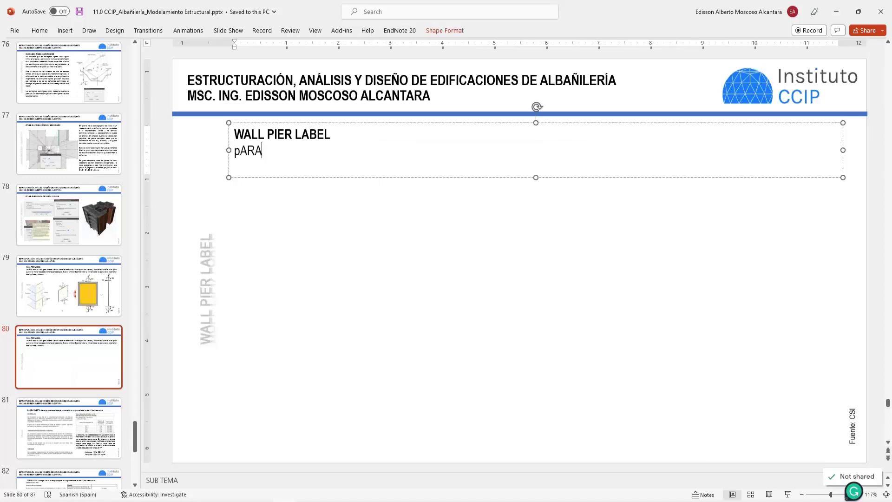
pyautogui.write(' la ob')
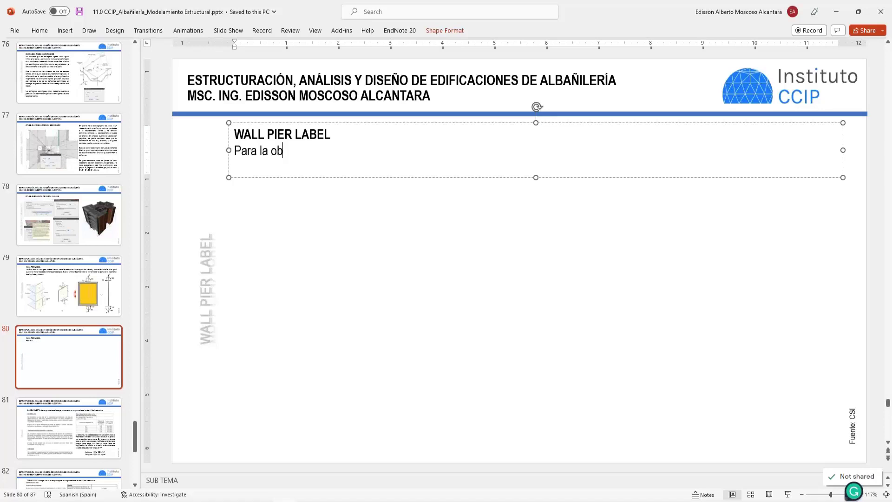
pyautogui.write('tención de ')
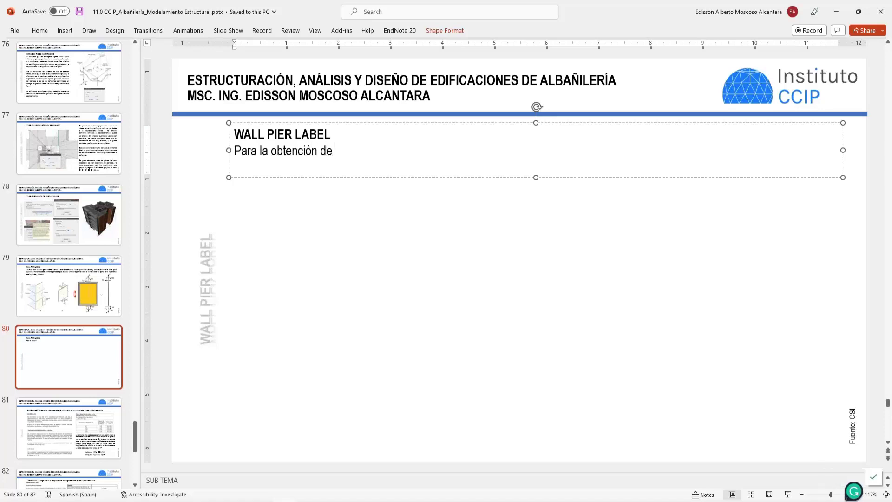
pyautogui.write('sus caract')
pyautogui.press('BackSpace')
pyautogui.press('BackSpace')
pyautogui.press('BackSpace')
pyautogui.press('BackSpace')
pyautogui.press('BackSpace')
pyautogui.press('BackSpace')
pyautogui.write('propiedades g')
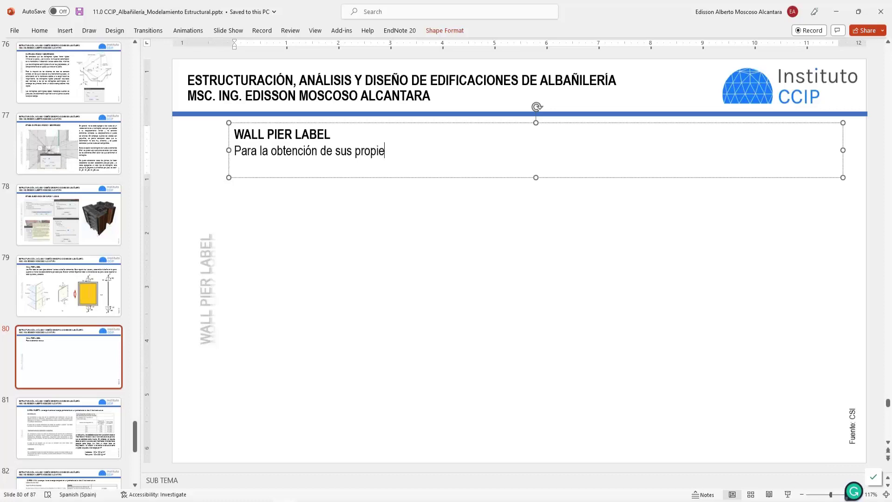
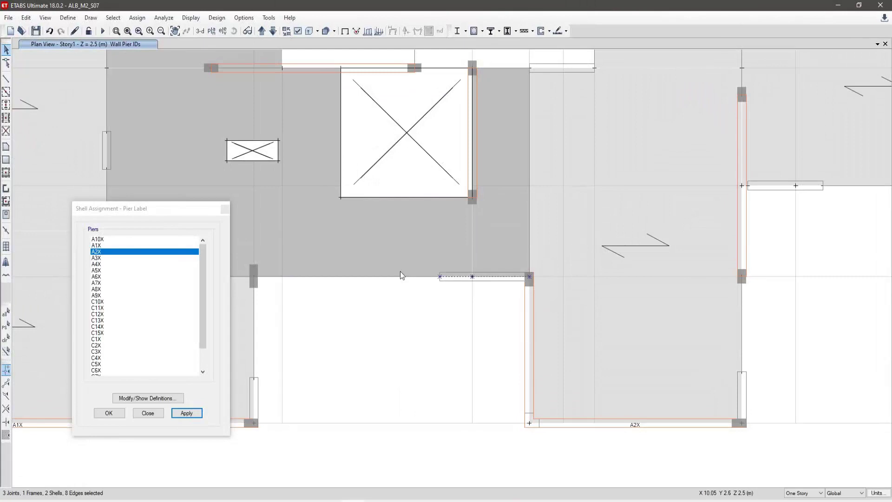
# - In ETABS, clear the current selection and assign the pier label A3X to the long wall along grid line 4, around grid line E
pyautogui.click(413, 331)
pyautogui.scroll(-5, 430, 324)
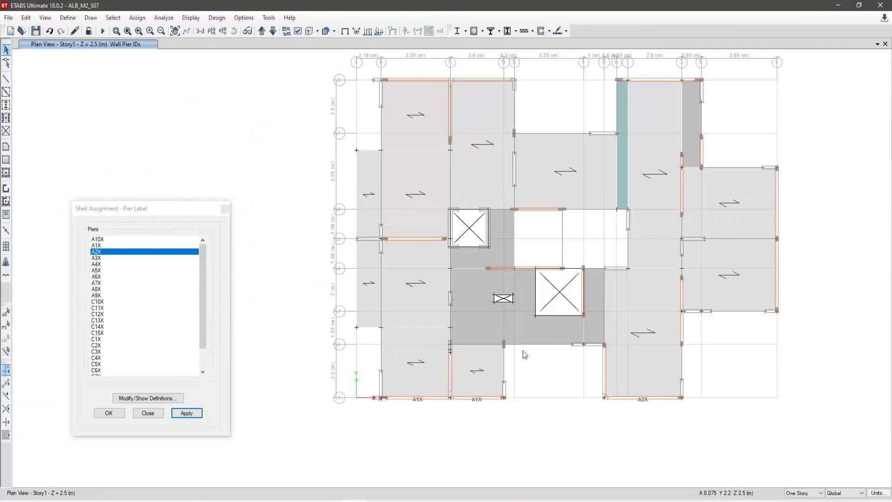
pyautogui.moveTo(479, 263); pyautogui.dragTo(574, 276)
pyautogui.click(120, 258)
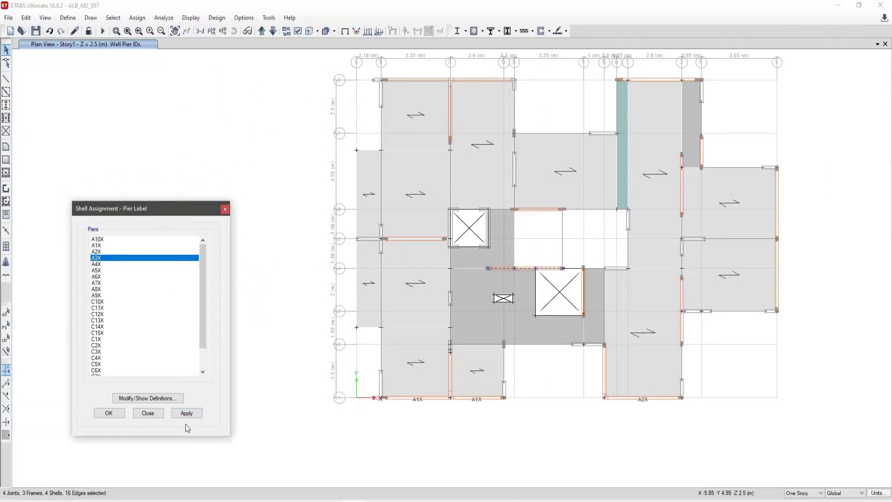
pyautogui.click(187, 413)
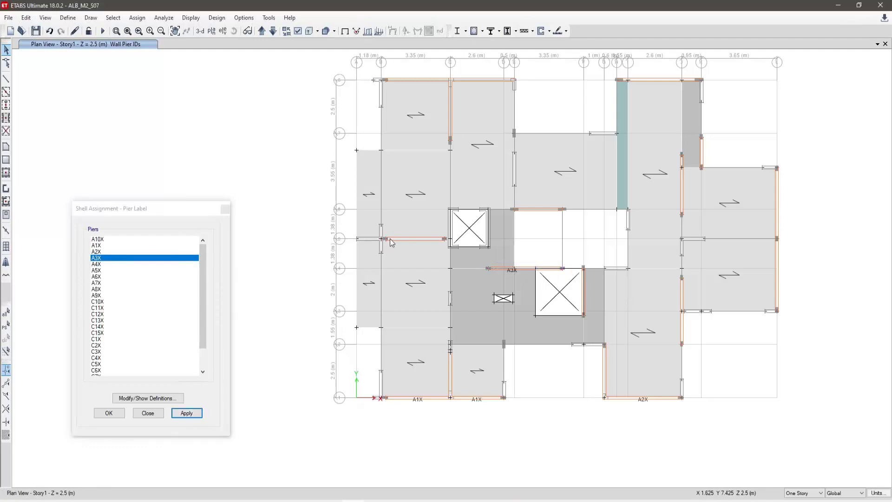
# - Assign the pier label A4X to the wall along grid line 5 between grid lines B and C
pyautogui.scroll(8, 386, 236)
pyautogui.moveTo(373, 231); pyautogui.dragTo(845, 281)
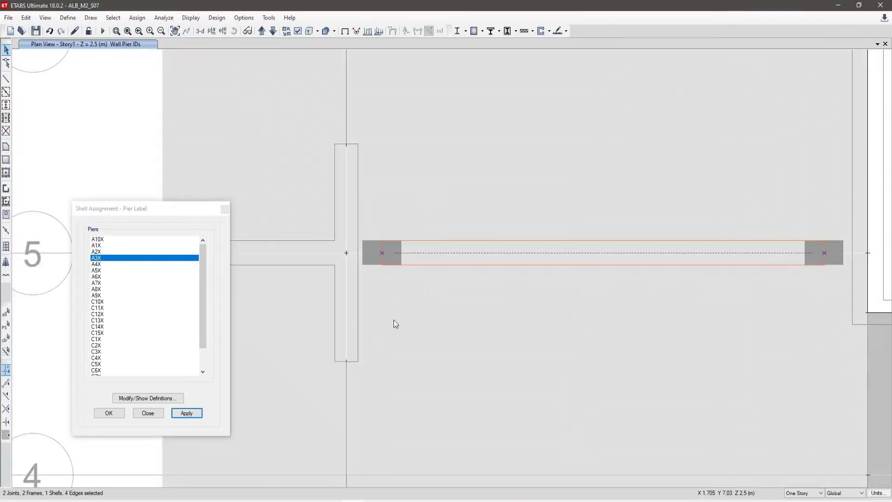
pyautogui.click(103, 263)
pyautogui.click(186, 412)
# - Assign the pier label A5X to the short wall along grid line 6 that starts at grid line E
pyautogui.scroll(-4, 490, 363)
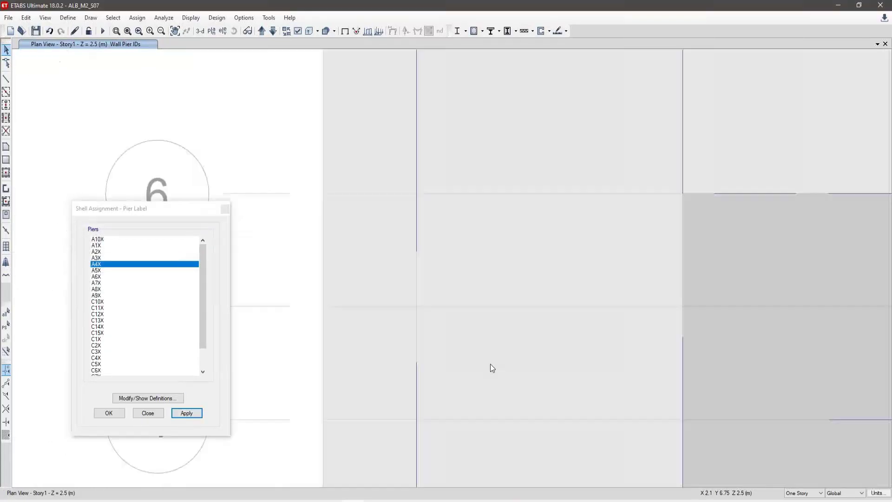
pyautogui.scroll(-3, 555, 347)
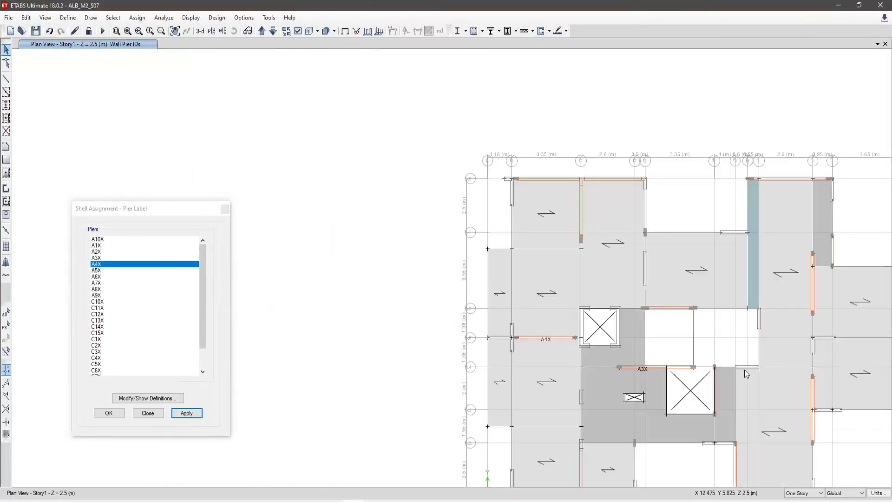
pyautogui.scroll(-2, 559, 353)
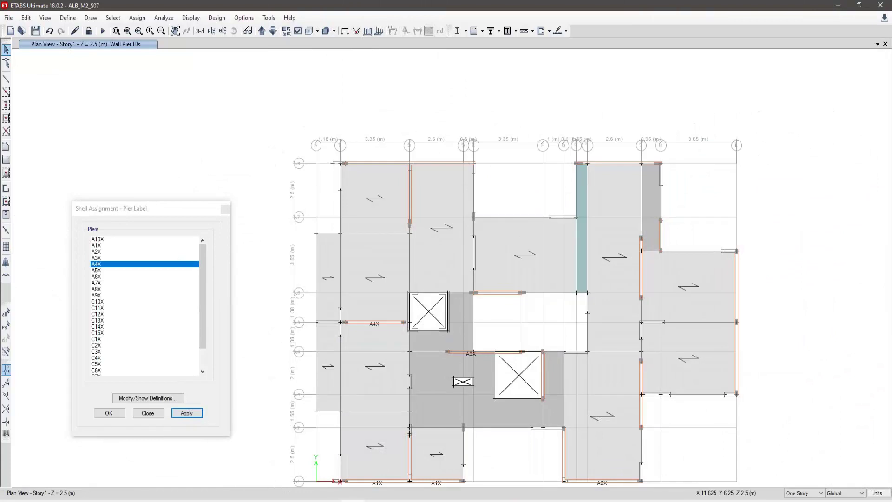
pyautogui.scroll(5, 470, 299)
pyautogui.moveTo(465, 269); pyautogui.dragTo(633, 292)
pyautogui.click(112, 270)
pyautogui.click(187, 412)
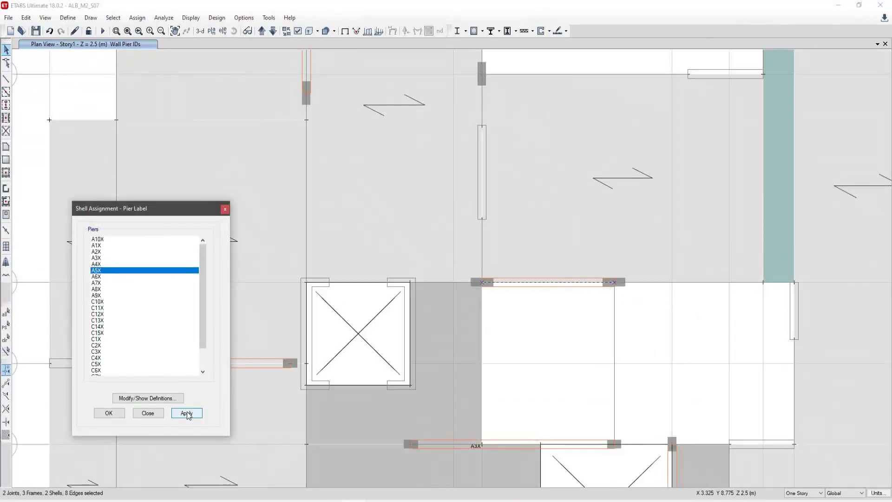
pyautogui.click(566, 335)
# - Assign the pier label A6X to both wall segments along grid line 8 between grid lines B and E
pyautogui.scroll(-4, 566, 335)
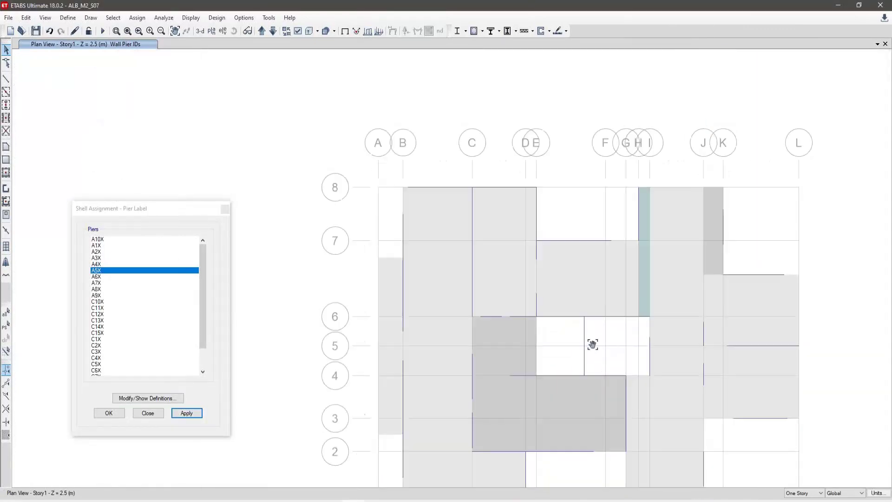
pyautogui.moveTo(592, 342); pyautogui.dragTo(591, 295, button='middle')
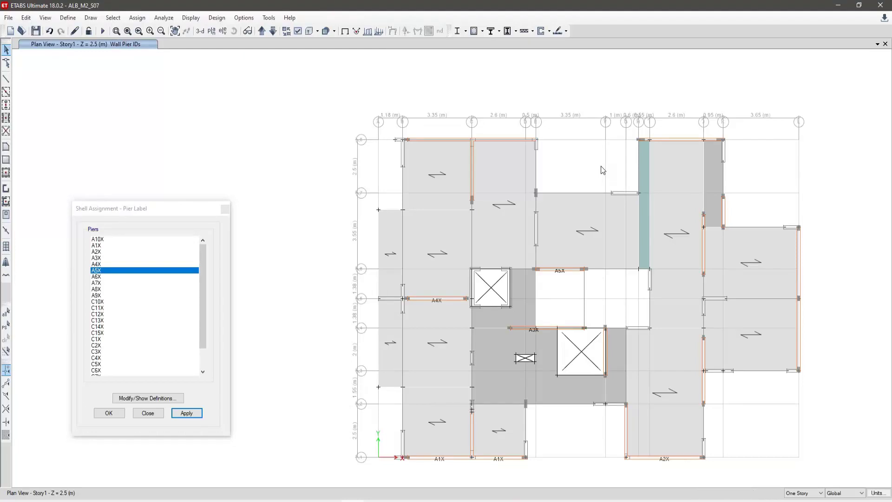
pyautogui.moveTo(601, 166); pyautogui.dragTo(596, 268, button='middle')
pyautogui.scroll(3, 395, 248)
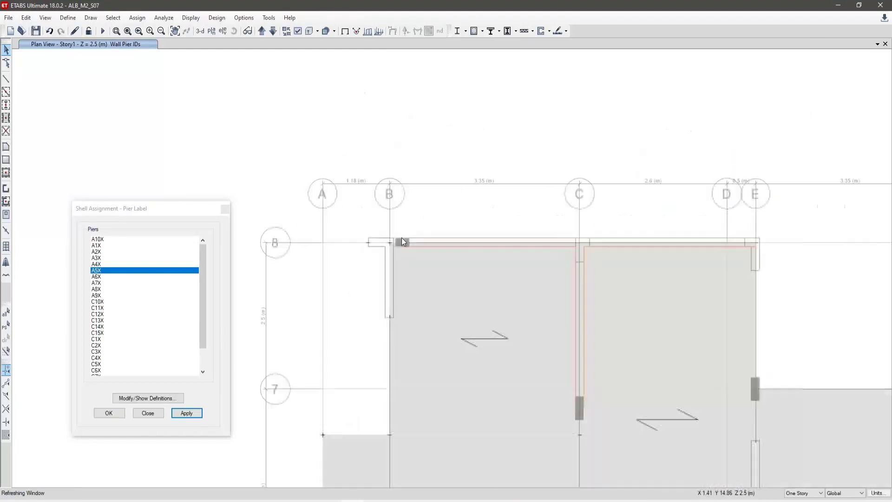
pyautogui.moveTo(405, 237); pyautogui.dragTo(769, 252)
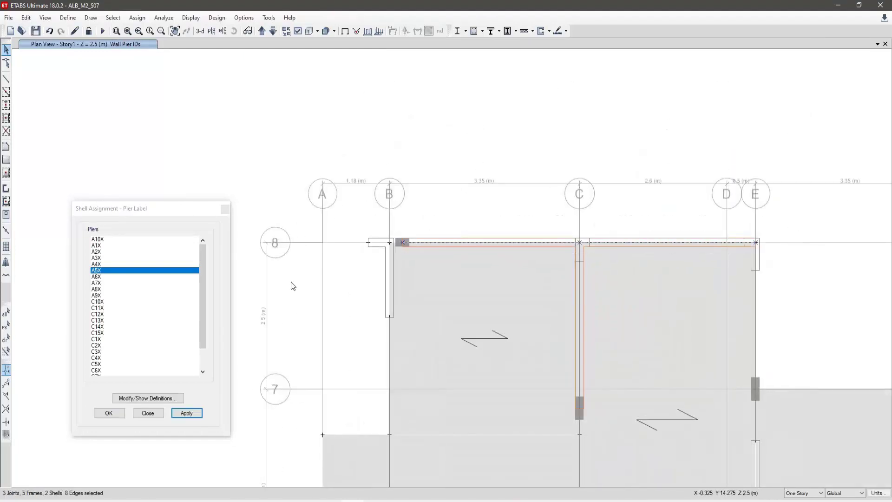
pyautogui.click(187, 414)
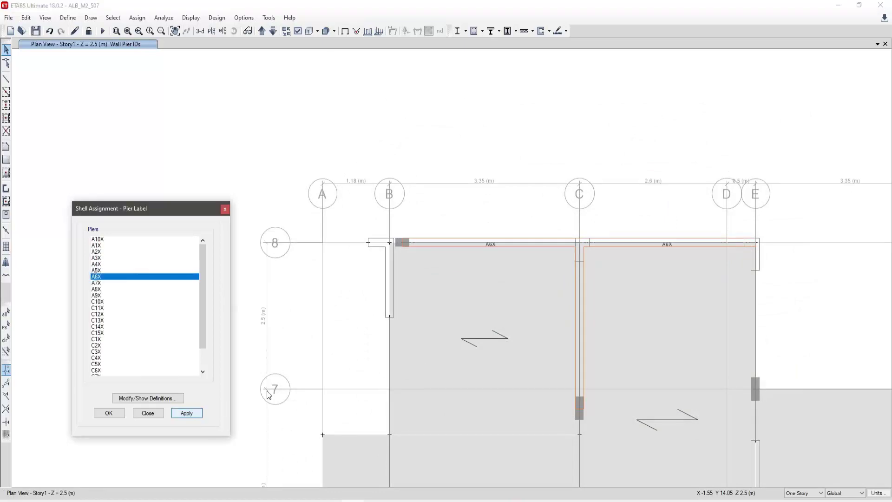
# - Assign the pier label A7X to the three wall segments along grid line 8 between grid lines H and K
pyautogui.scroll(-3, 616, 252)
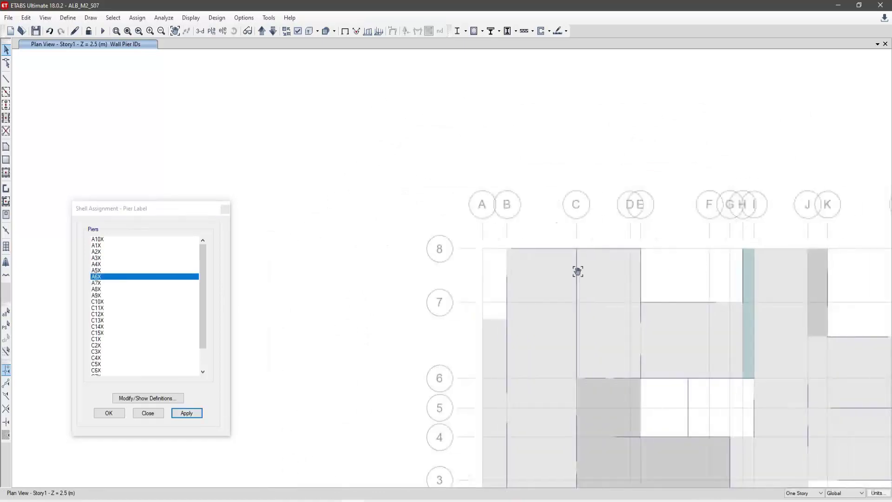
pyautogui.scroll(3, 556, 275)
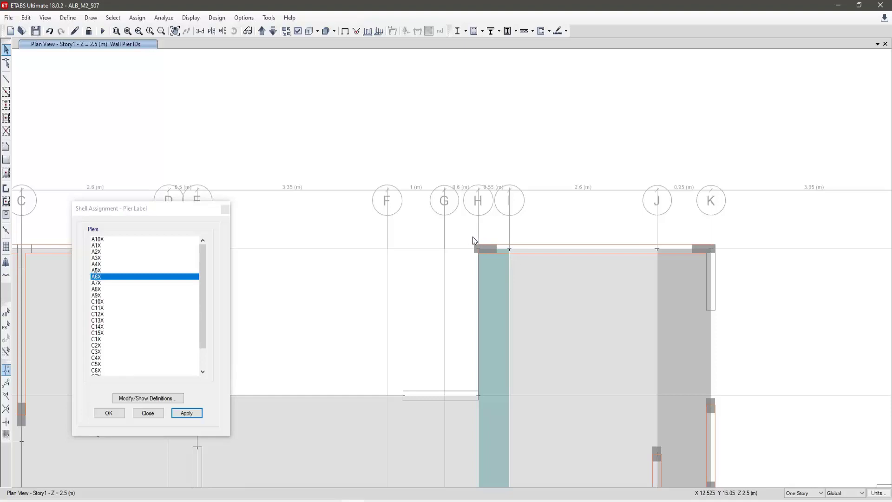
pyautogui.moveTo(472, 236); pyautogui.dragTo(728, 260)
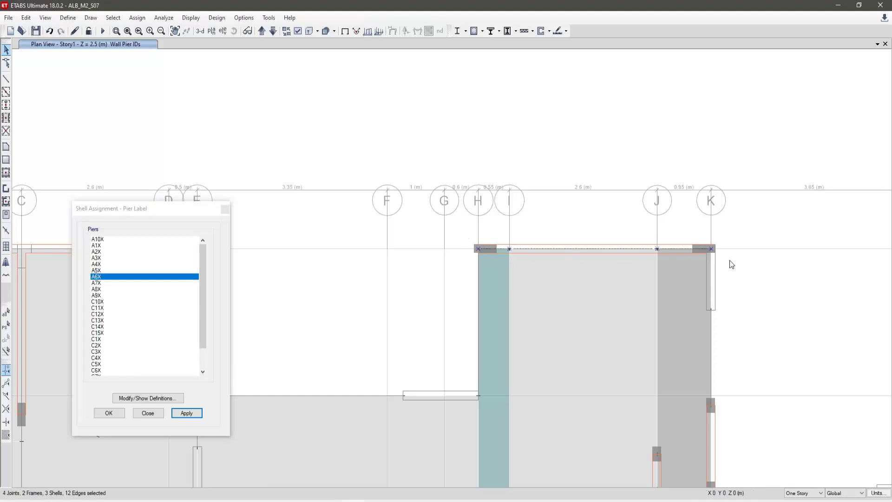
pyautogui.click(113, 283)
pyautogui.click(186, 413)
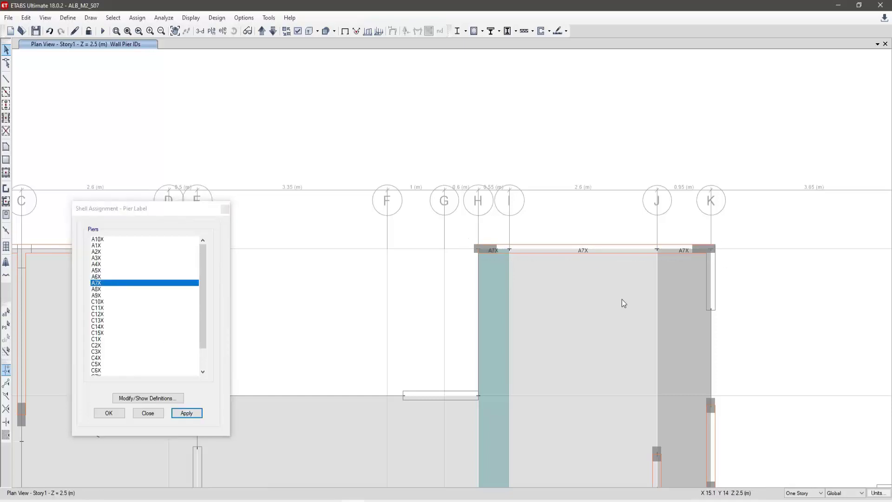
# - Assign the pier label C1X to the two wall segments around grid line F along grid line 2, ending at G
pyautogui.scroll(-3, 622, 299)
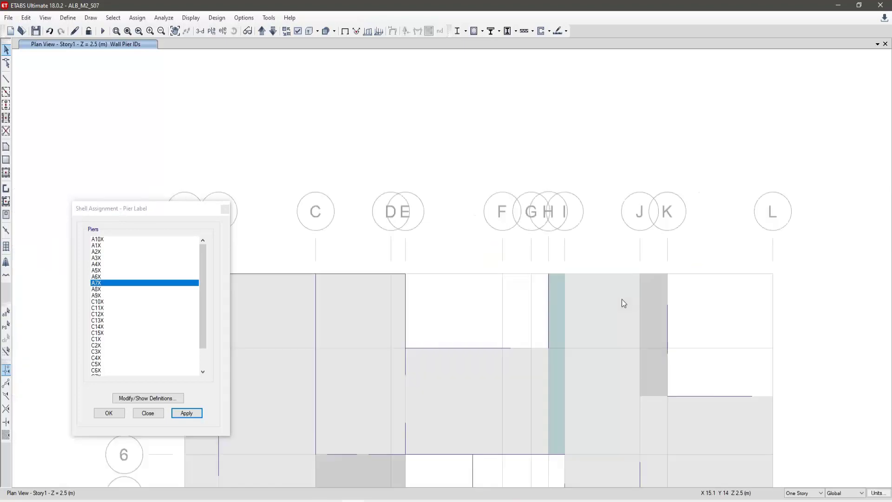
pyautogui.scroll(4, 566, 292)
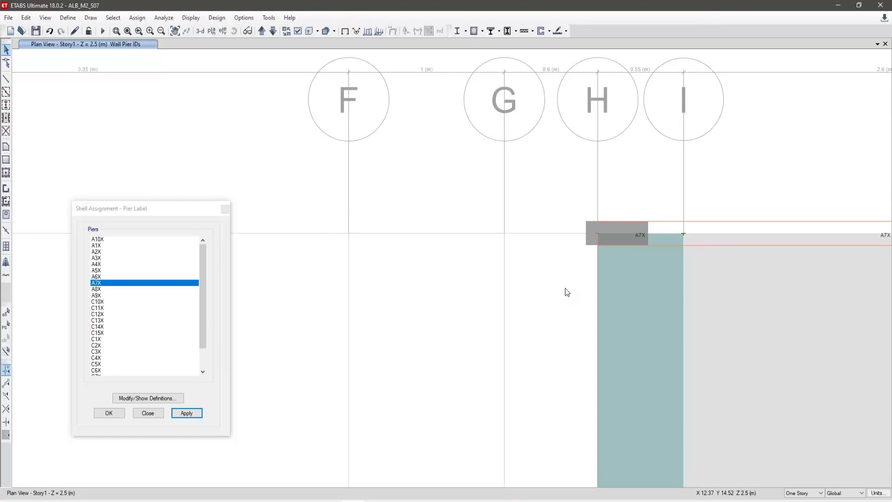
pyautogui.scroll(-3, 566, 292)
pyautogui.scroll(-2, 560, 254)
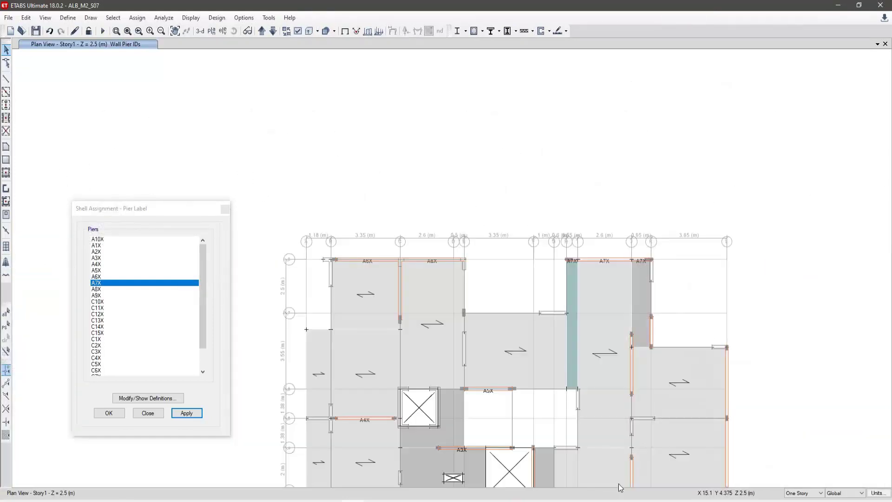
pyautogui.moveTo(620, 487); pyautogui.dragTo(651, 278, button='middle')
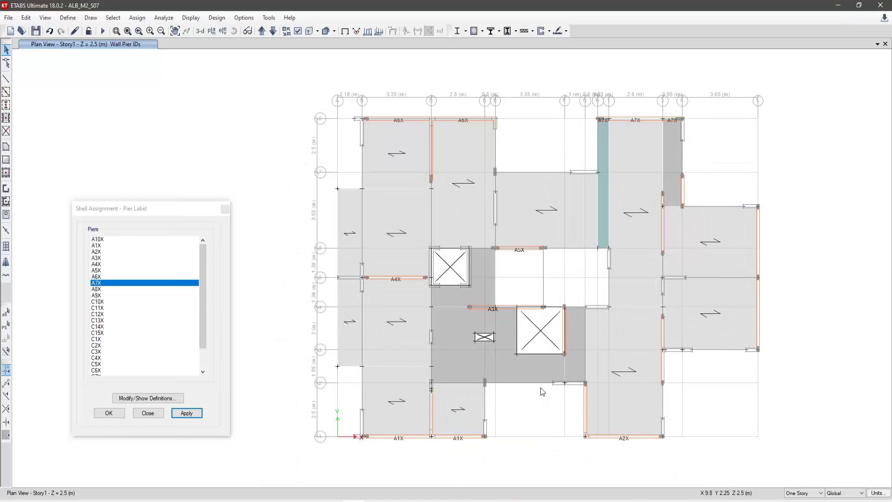
pyautogui.click(592, 385)
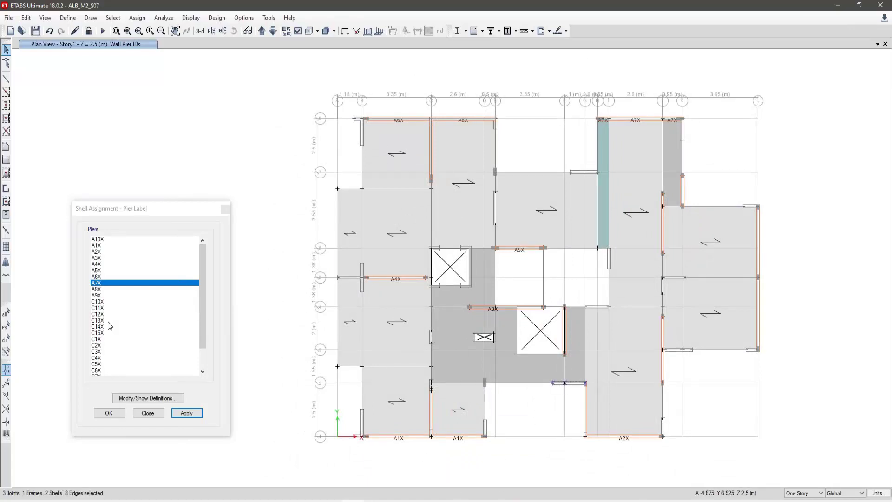
pyautogui.click(104, 340)
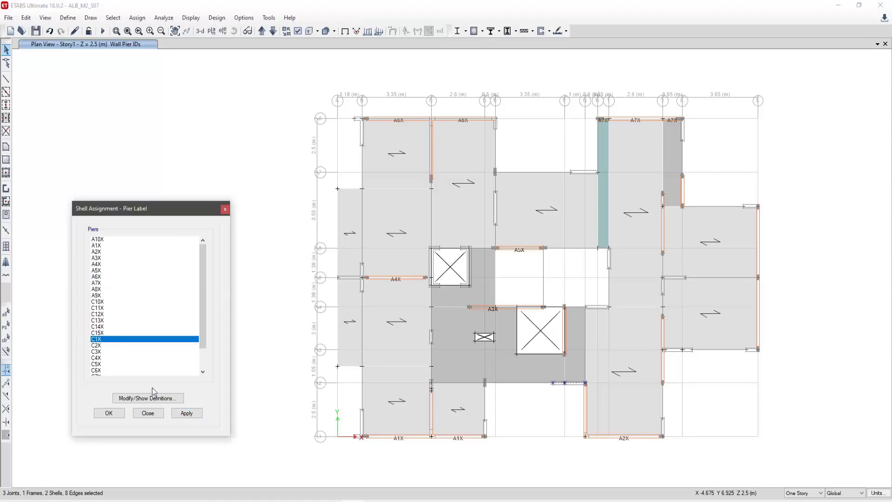
pyautogui.click(187, 413)
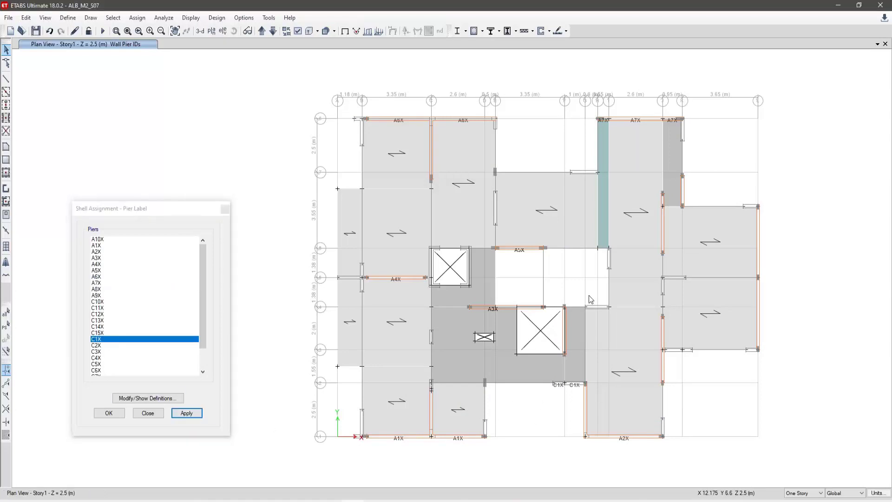
# - Along grid line 3, assign pier label C2X to the wall segments starting at J and C3X to the short wall ending at L
pyautogui.moveTo(656, 344); pyautogui.dragTo(697, 361)
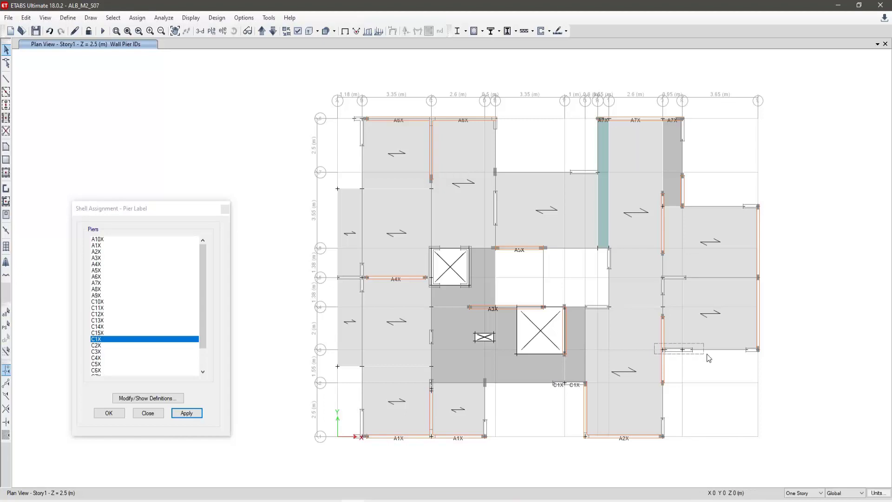
pyautogui.click(110, 345)
pyautogui.click(186, 413)
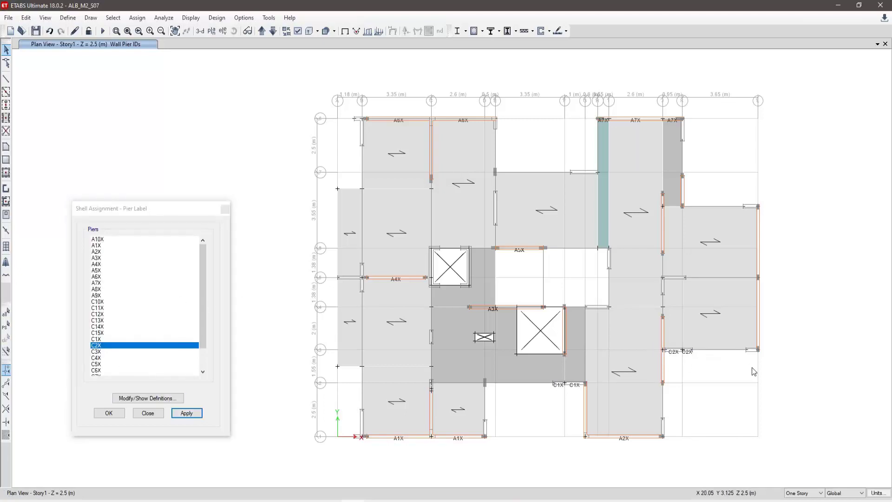
pyautogui.click(114, 351)
pyautogui.click(186, 413)
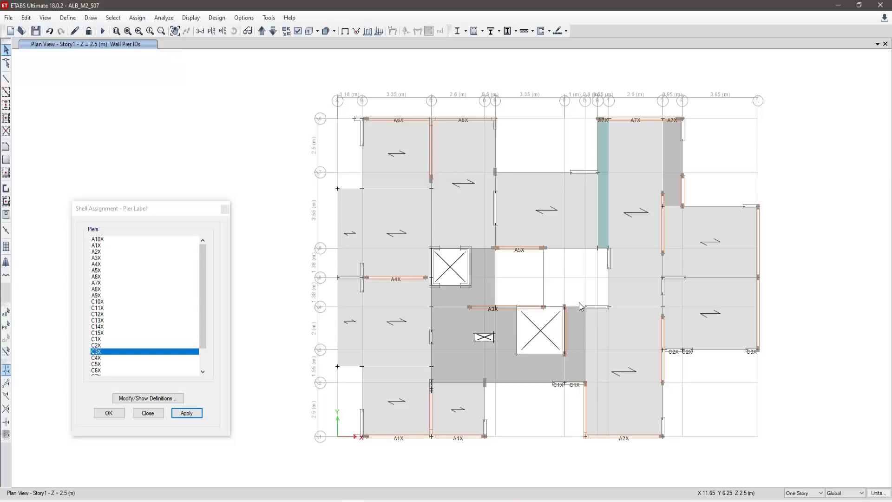
# - Assign the pier label C4X to the wall along grid line 4 between grid lines G and I
pyautogui.click(603, 307)
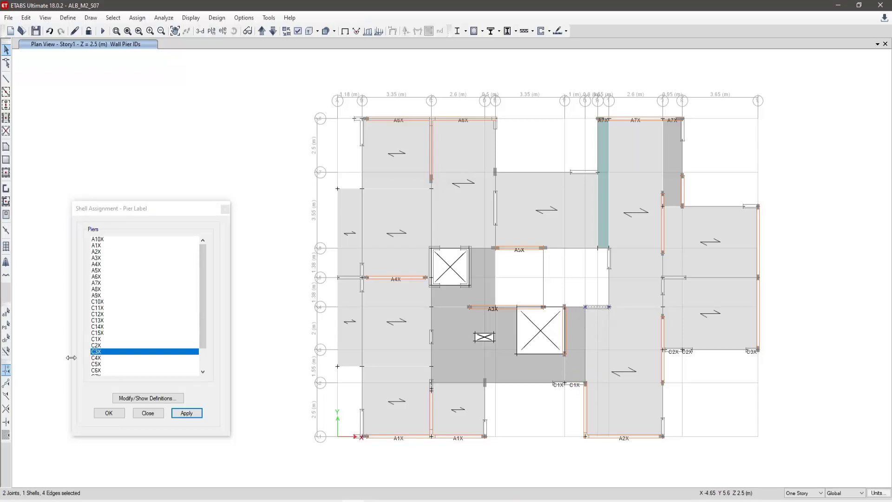
pyautogui.click(106, 358)
pyautogui.click(186, 413)
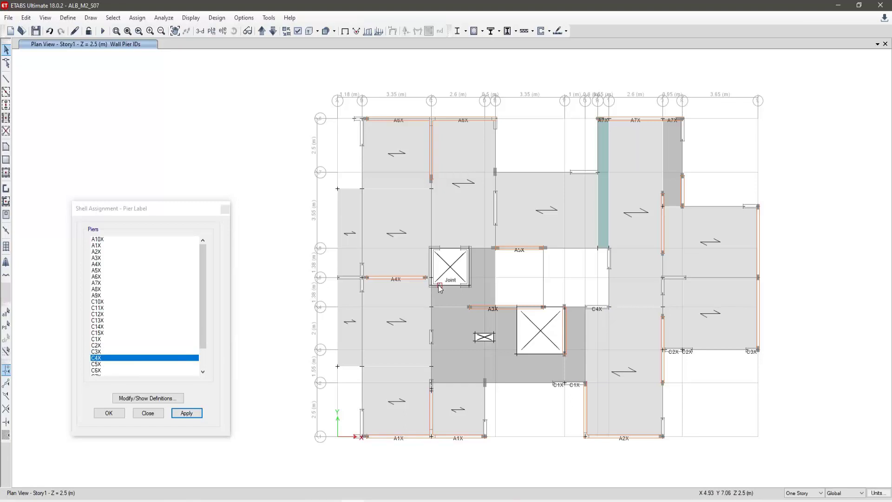
# - Assign pier labels C5X and C6X to the left and right short walls on the lower side of the shaft opening beside grid line C
pyautogui.scroll(3, 438, 284)
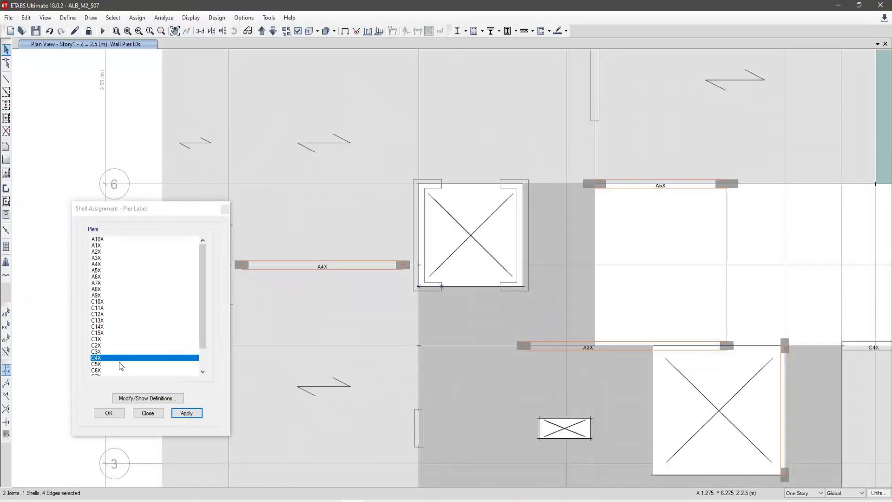
pyautogui.click(97, 364)
pyautogui.click(184, 412)
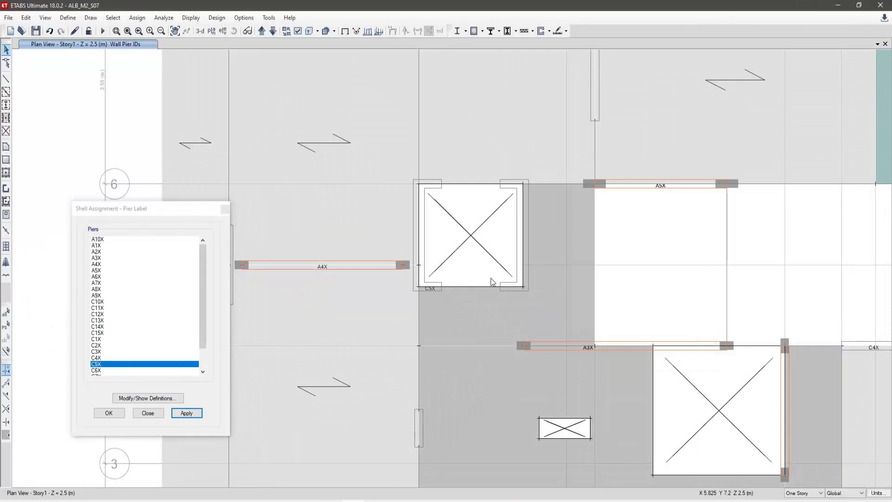
pyautogui.click(114, 371)
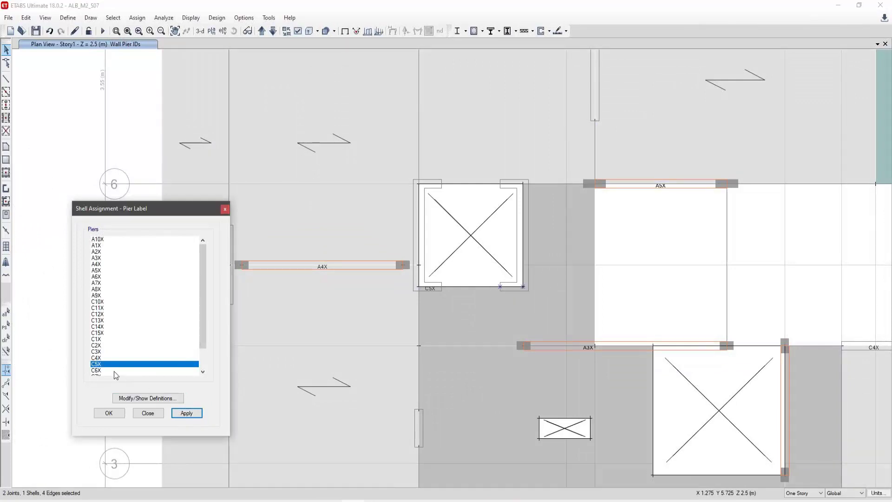
pyautogui.click(187, 413)
# - Assign pier labels C7X and C8X to the left and right short walls of the shaft opening along grid line 6
pyautogui.moveTo(408, 201); pyautogui.dragTo(445, 176)
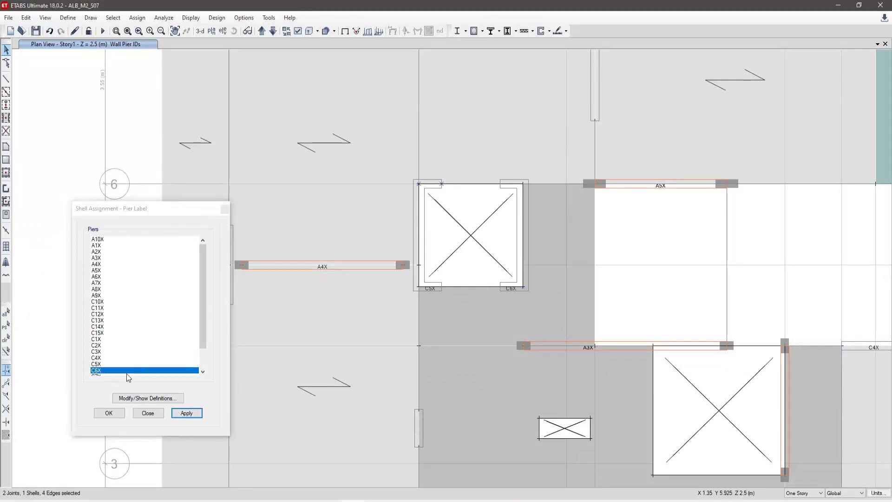
pyautogui.scroll(-1, 148, 343)
pyautogui.click(106, 357)
pyautogui.click(187, 413)
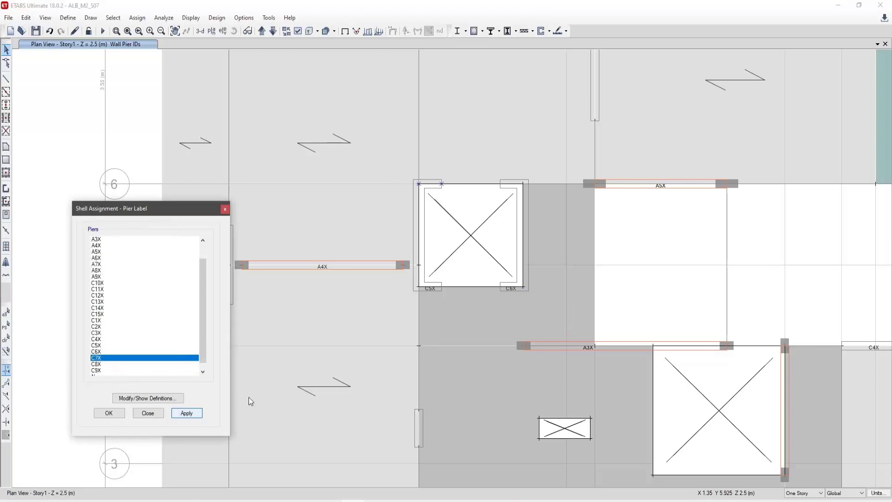
pyautogui.moveTo(486, 171); pyautogui.dragTo(540, 195)
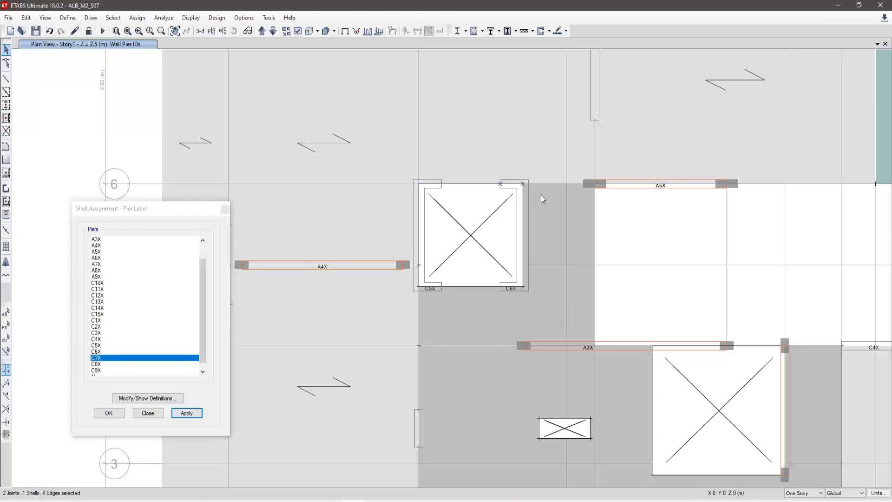
pyautogui.click(448, 193)
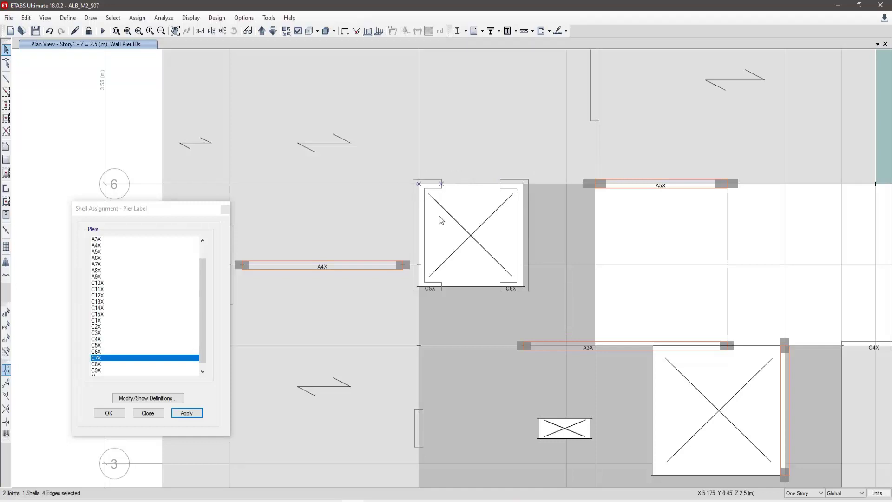
pyautogui.click(187, 413)
pyautogui.moveTo(492, 173); pyautogui.dragTo(533, 204)
pyautogui.click(97, 363)
pyautogui.click(187, 413)
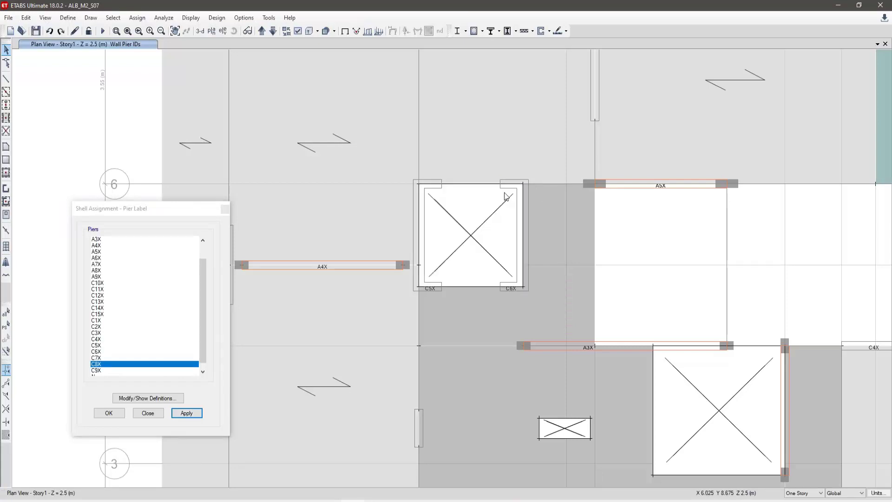
# - Assign the pier label C9X to the short wall along grid line 5 that starts at grid line J
pyautogui.scroll(-3, 480, 239)
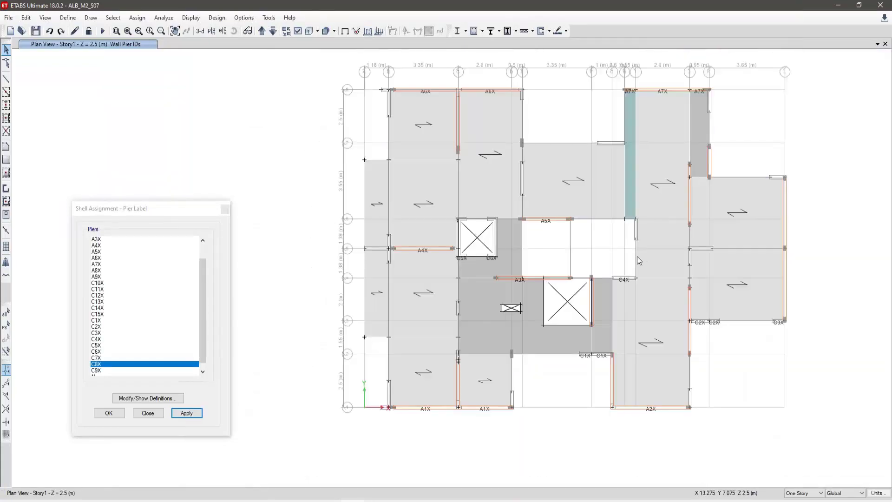
pyautogui.click(687, 249)
pyautogui.scroll(4, 688, 248)
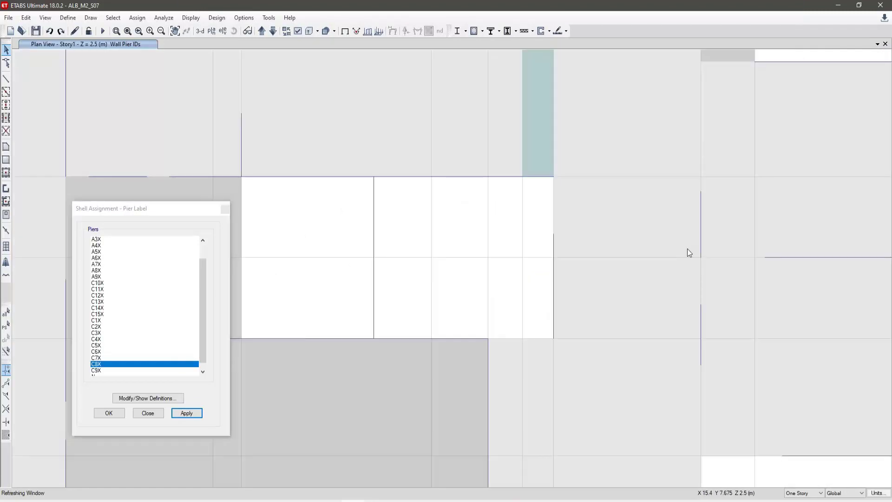
pyautogui.click(97, 371)
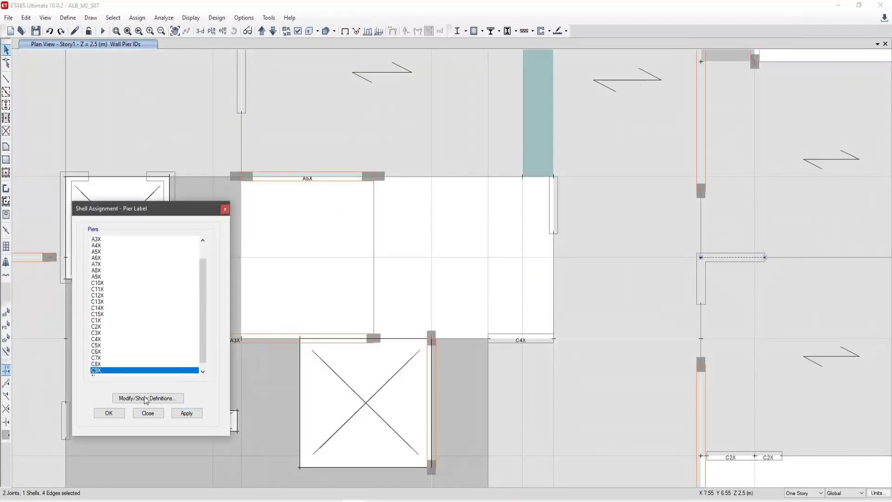
pyautogui.click(186, 413)
# - Assign the pier label C10X to the short X-direction wall ending at grid line L between grid lines 6 and 7
pyautogui.scroll(-4, 670, 268)
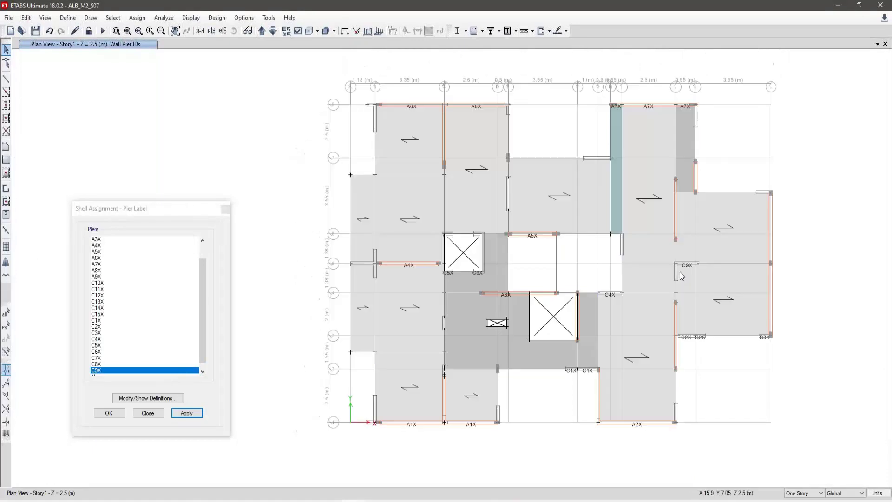
pyautogui.scroll(-4, 679, 271)
pyautogui.scroll(4, 699, 237)
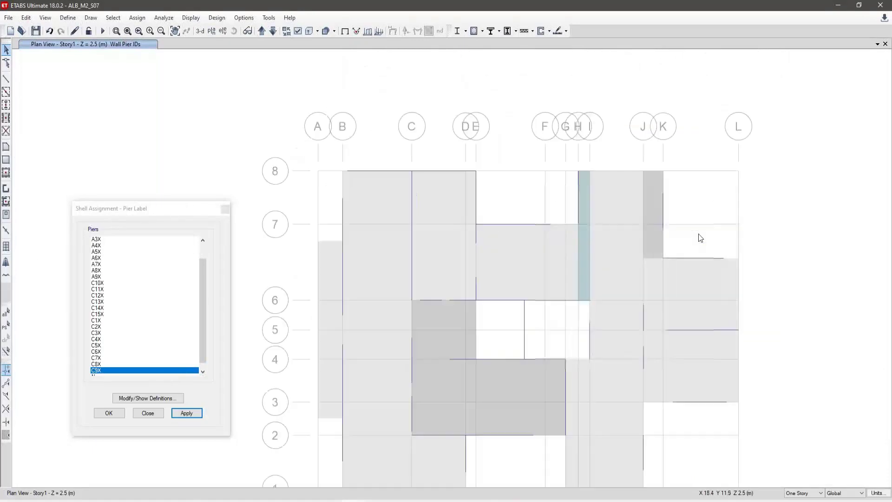
pyautogui.click(730, 258)
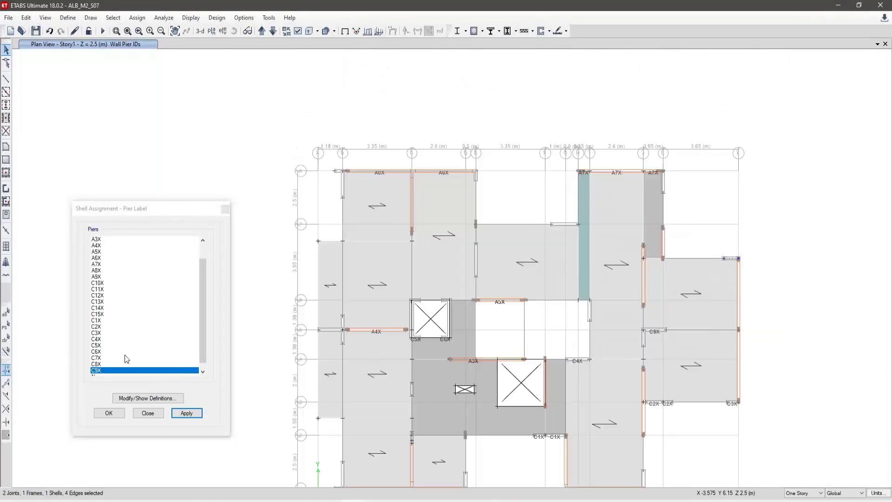
pyautogui.scroll(-1, 115, 369)
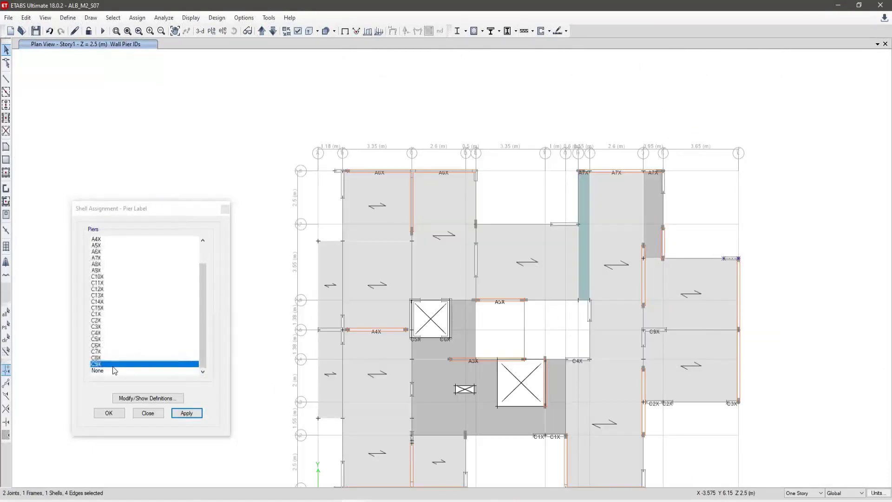
pyautogui.click(99, 276)
pyautogui.click(186, 412)
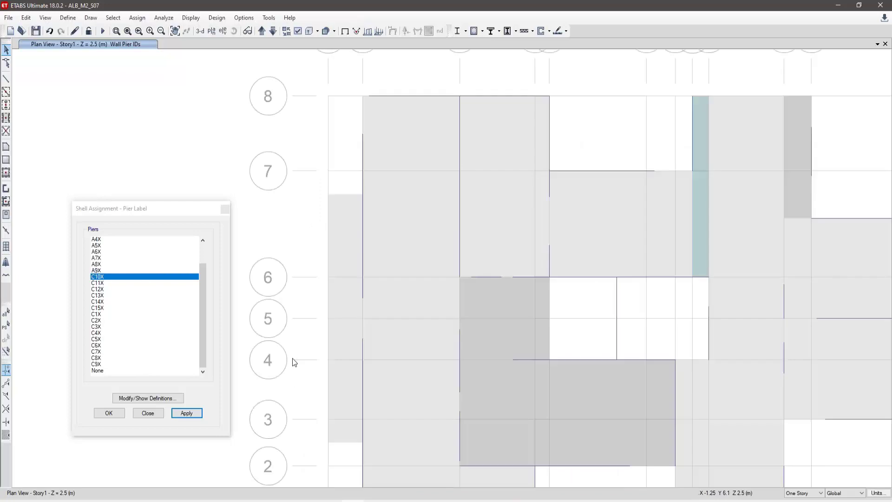
# - Assign the pier label C11X to the wall along grid line 5 between grid lines A and B
pyautogui.scroll(4, 293, 361)
pyautogui.moveTo(352, 271); pyautogui.dragTo(435, 288)
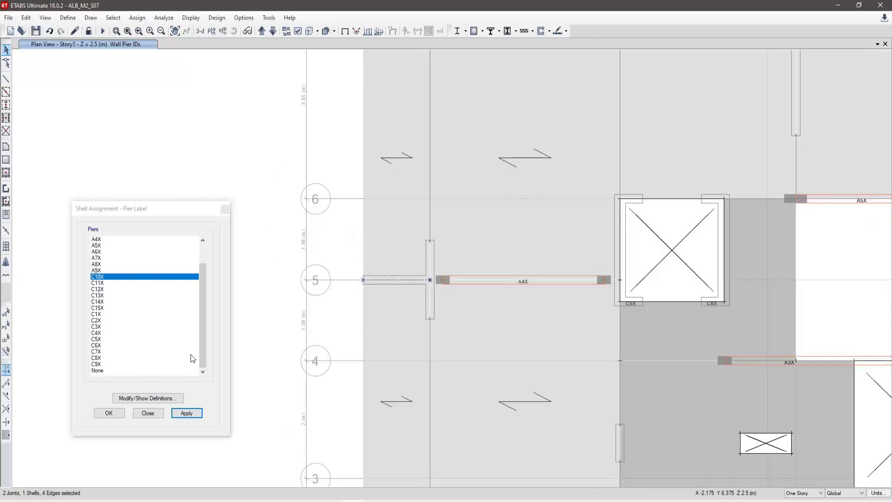
pyautogui.click(103, 283)
pyautogui.click(186, 413)
# - Assign the pier label C12X to the short wall along grid line 7 that ends at grid line H
pyautogui.scroll(-4, 398, 341)
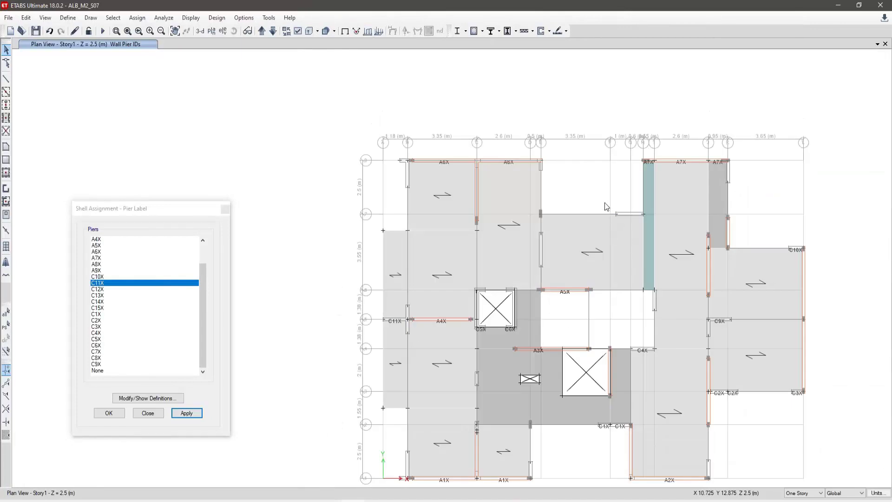
pyautogui.moveTo(605, 206); pyautogui.dragTo(659, 218)
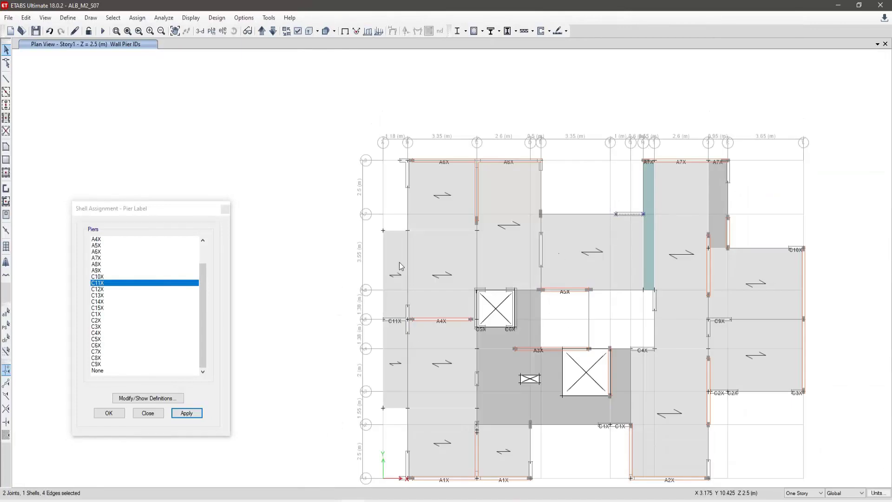
pyautogui.click(109, 289)
pyautogui.click(186, 412)
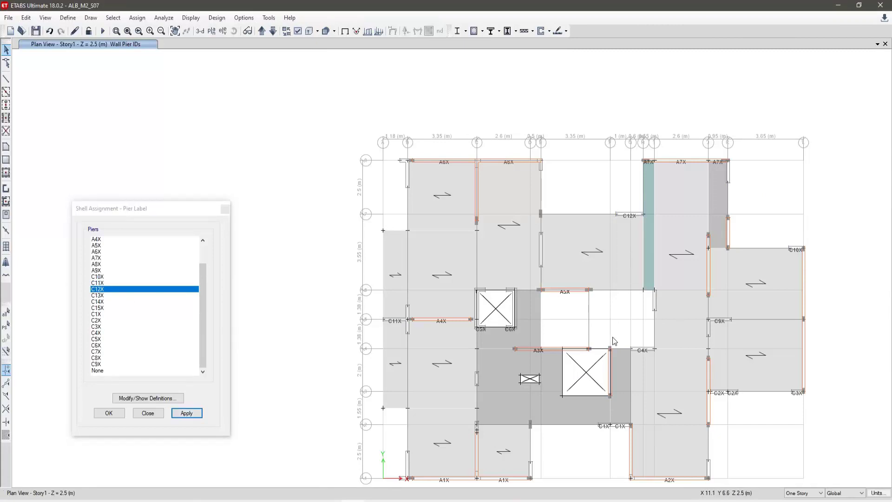
pyautogui.moveTo(614, 341); pyautogui.dragTo(620, 237, button='middle')
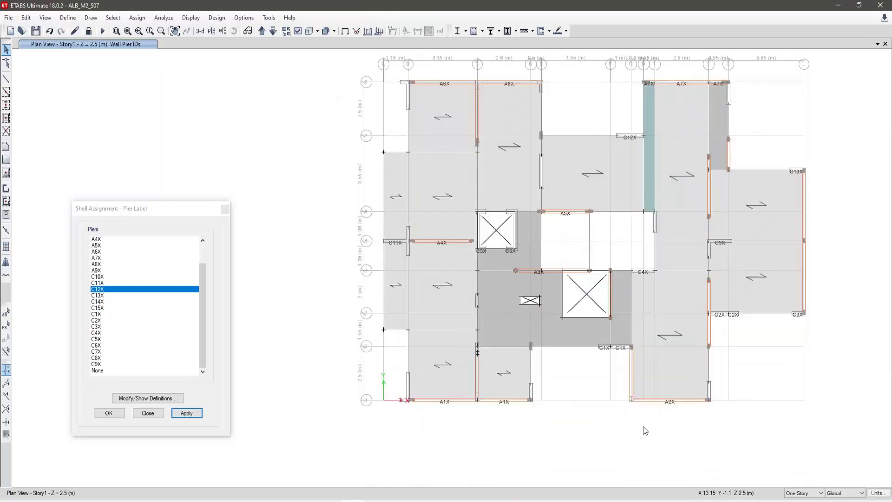
pyautogui.moveTo(742, 140); pyautogui.dragTo(612, 165, button='middle')
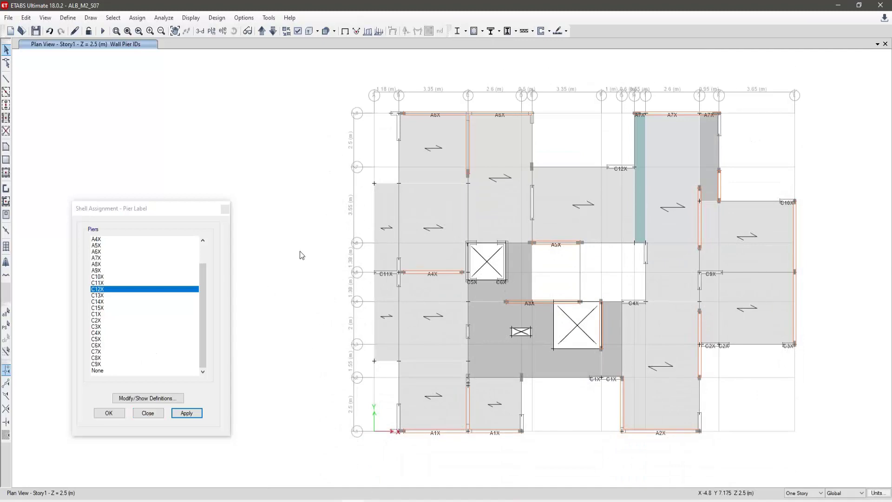
pyautogui.scroll(5, 395, 441)
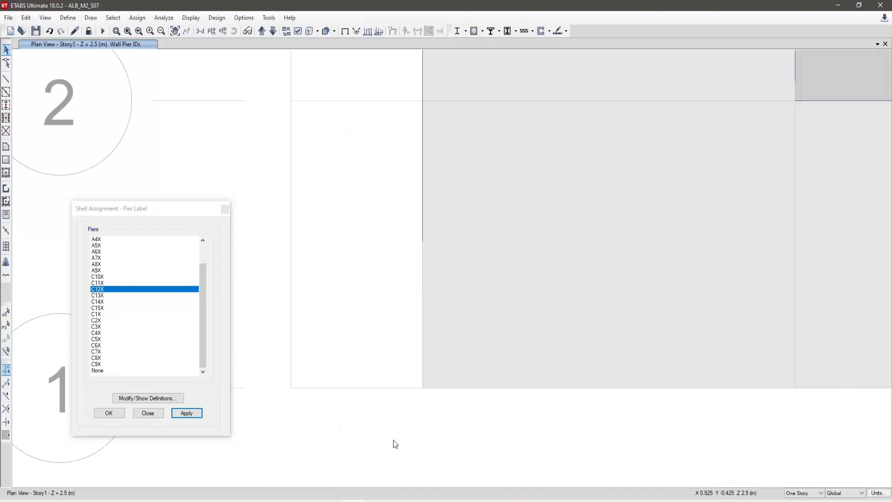
# - Assign the pier label C13X to the short wall along grid line 1 that ends at grid line B
pyautogui.moveTo(359, 352); pyautogui.dragTo(441, 388)
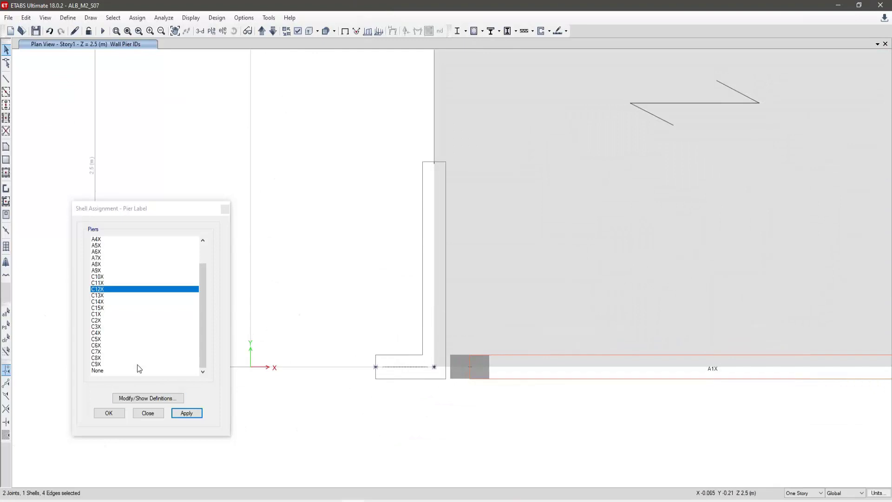
pyautogui.click(108, 295)
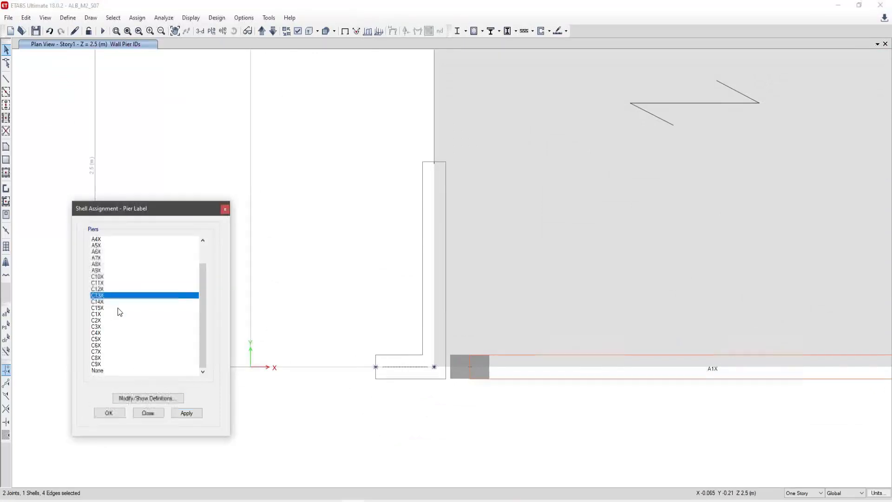
pyautogui.click(187, 413)
# - Assign the pier label C14X to the short wall along grid line 8 ending at grid line B, and finish the pier assignment
pyautogui.scroll(-2, 431, 253)
pyautogui.scroll(-3, 458, 193)
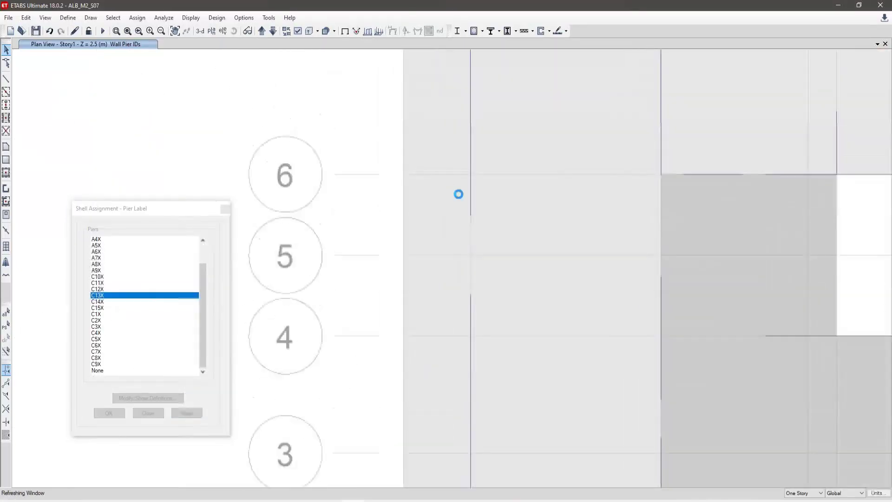
pyautogui.scroll(3, 444, 117)
pyautogui.click(444, 116)
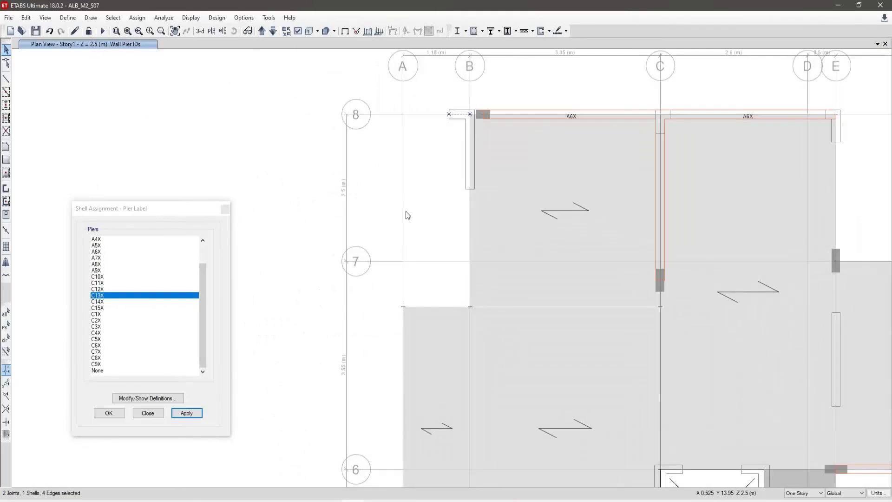
pyautogui.click(101, 302)
pyautogui.click(186, 413)
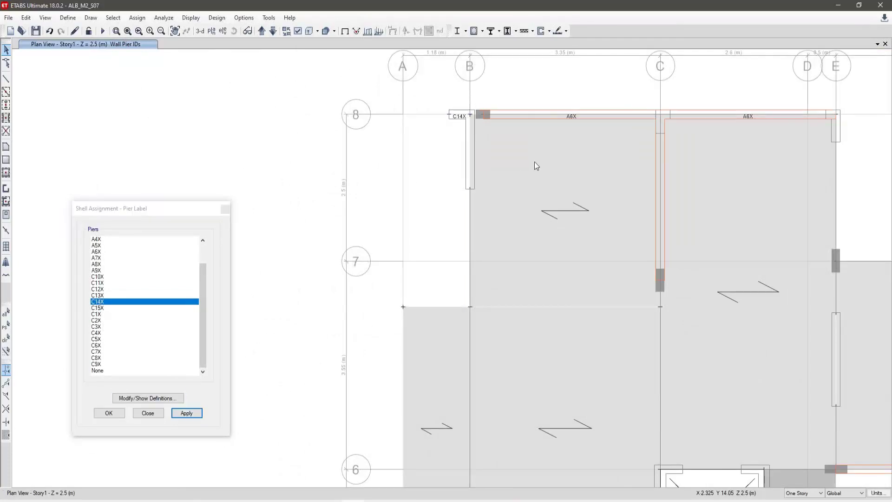
pyautogui.scroll(-3, 427, 221)
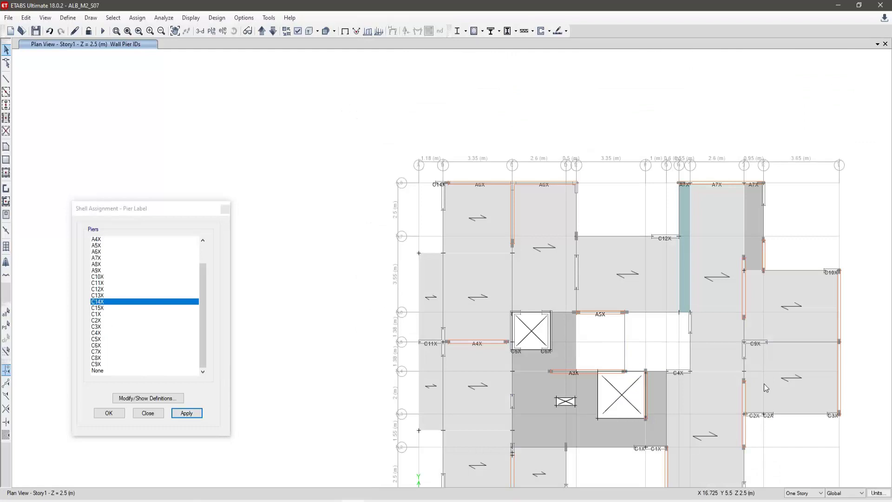
pyautogui.moveTo(764, 378); pyautogui.dragTo(762, 269, button='middle')
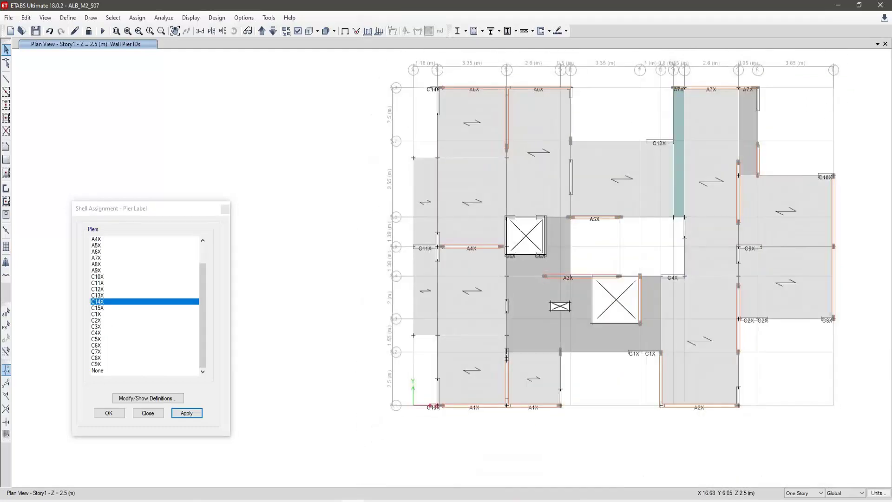
pyautogui.click(148, 412)
# - Capture a screenshot of the whole Story1 plan view with its X-direction pier labels
pyautogui.scroll(1, 720, 310)
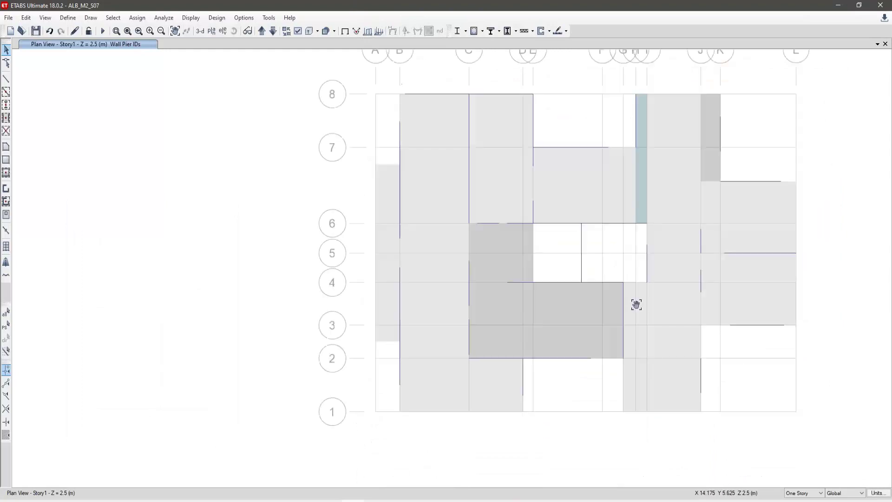
pyautogui.scroll(-1, 634, 302)
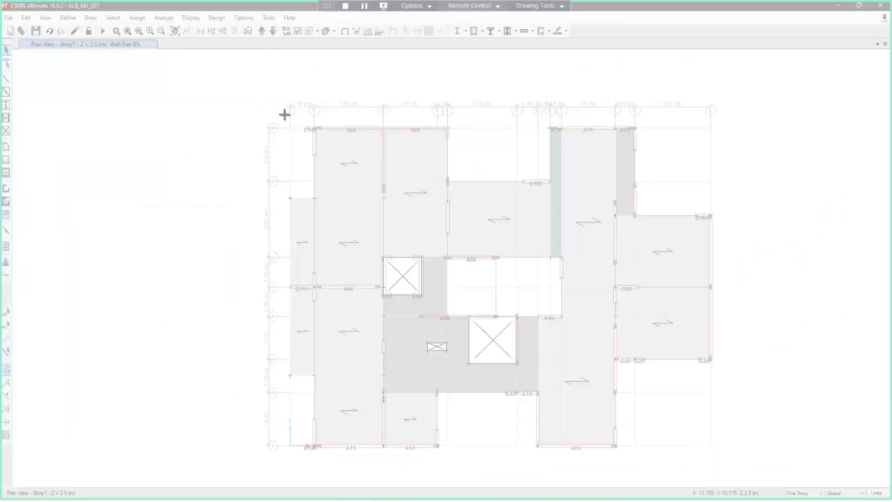
pyautogui.moveTo(284, 114)
pyautogui.mouseDown()
pyautogui.moveTo(606, 434)
pyautogui.moveTo(728, 457)
pyautogui.moveTo(721, 453)
pyautogui.mouseUp()
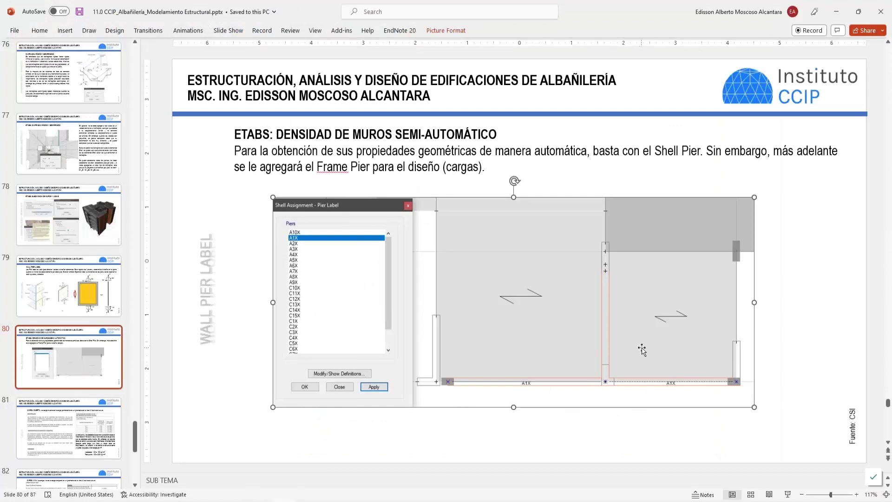
# - In PowerPoint, shift the existing picture on slide 80, paste the plan capture as a picture and shrink it beside the Pier Label dialog
pyautogui.moveTo(653, 346); pyautogui.dragTo(616, 350)
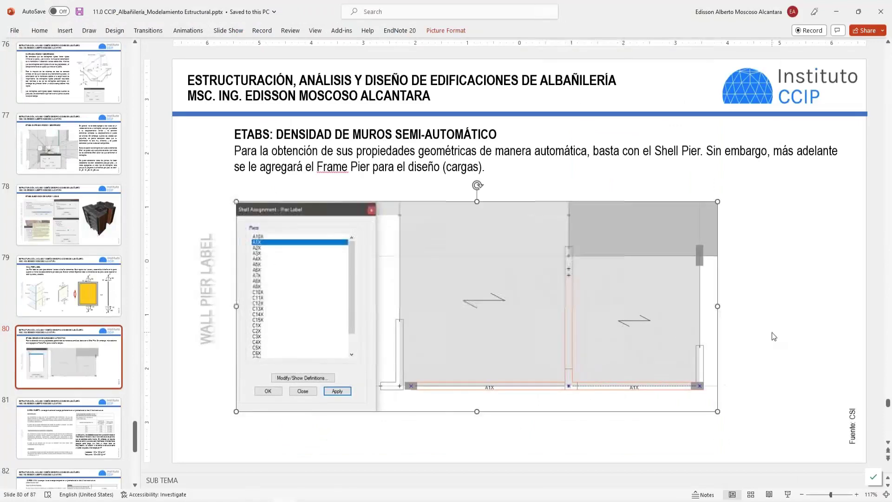
pyautogui.rightClick(758, 301)
pyautogui.click(795, 337)
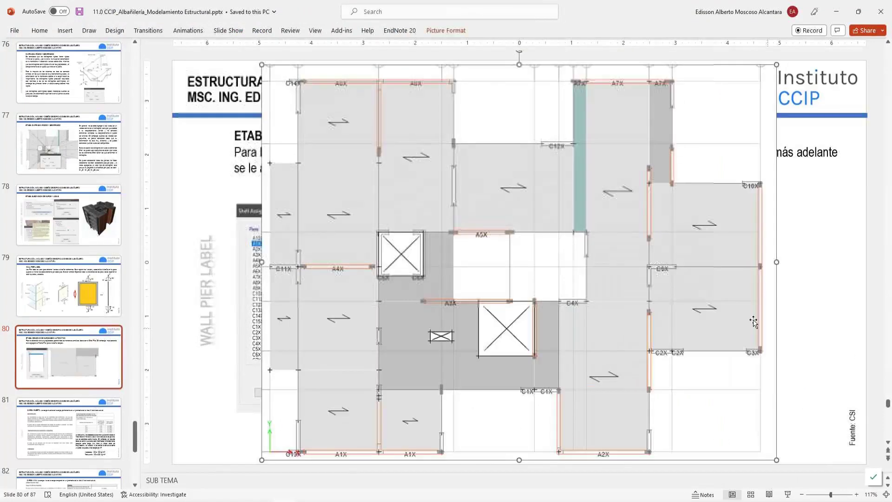
pyautogui.moveTo(753, 321); pyautogui.dragTo(705, 236)
pyautogui.moveTo(730, 439); pyautogui.dragTo(735, 401)
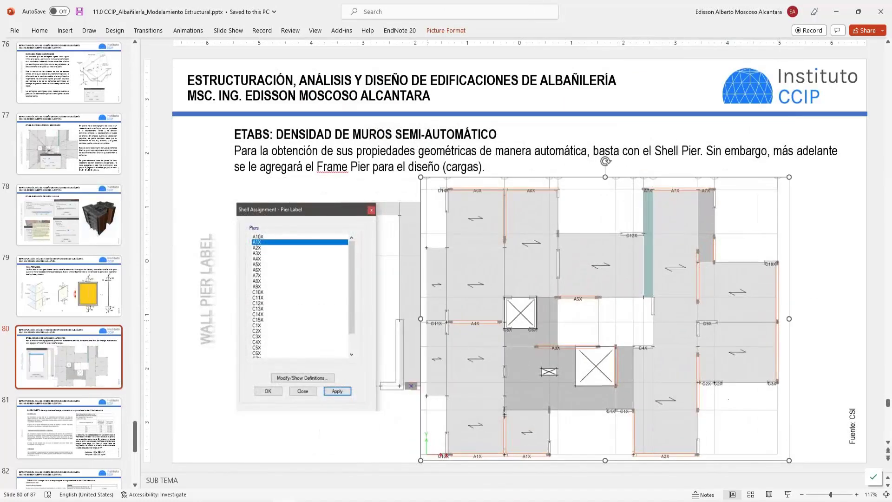
# - Crop the pier assignment picture down to just the Shell Assignment - Pier Label dialog
pyautogui.click(446, 30)
pyautogui.click(645, 307)
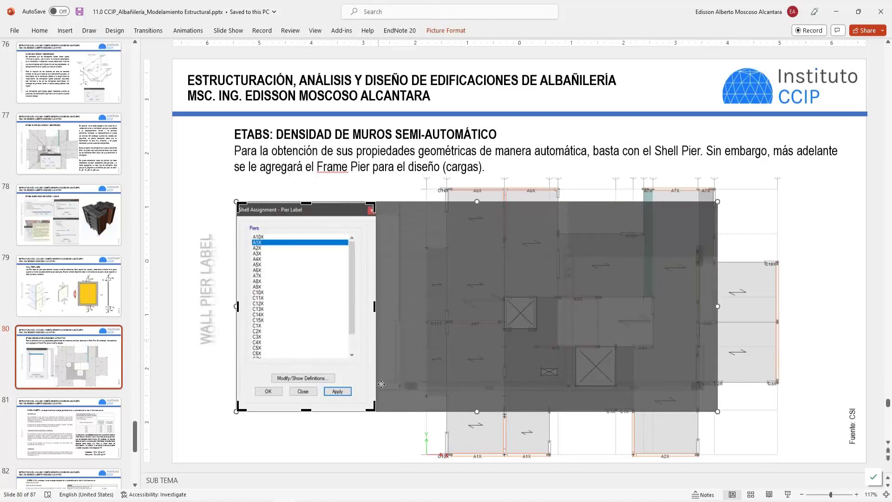
pyautogui.click(432, 424)
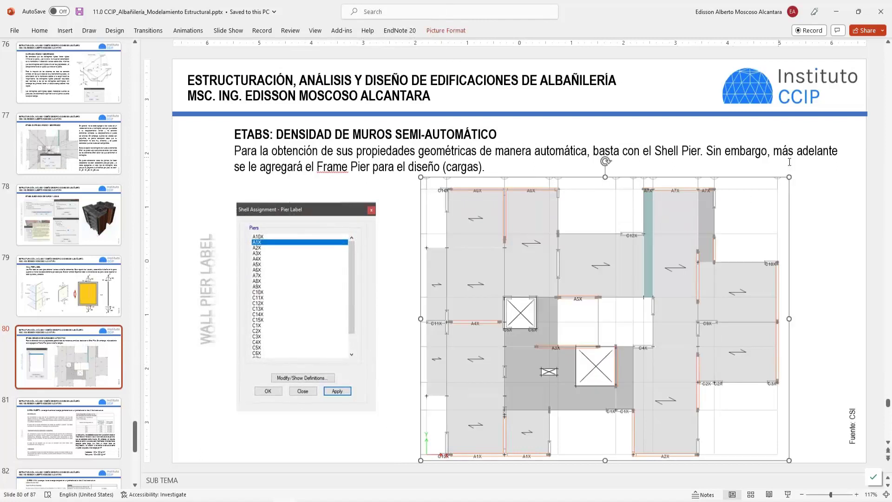
# - Shrink the plan image, move the dialog picture closer to it, and save the presentation
pyautogui.click(786, 178)
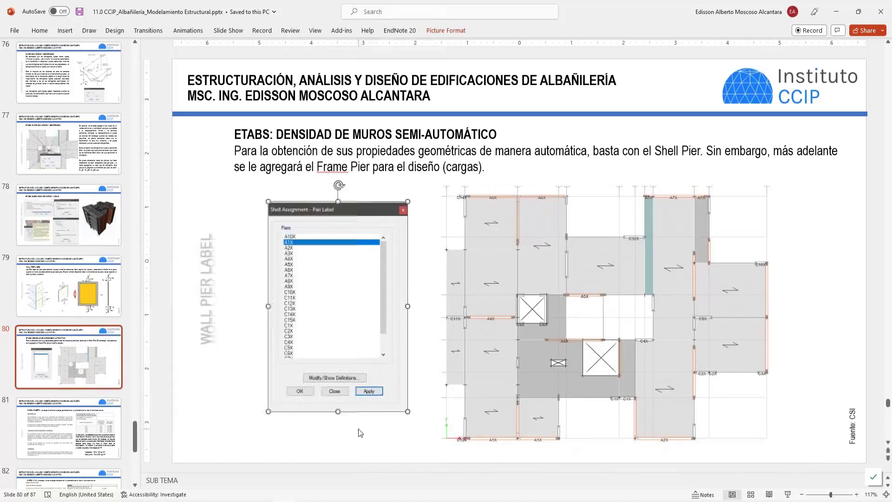
pyautogui.click(79, 12)
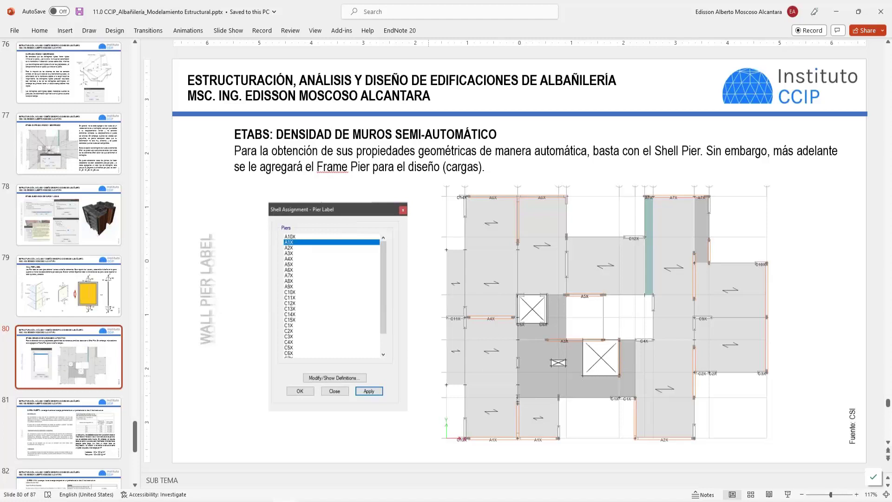
# - Switch to ETABS and run the analysis of the building model
pyautogui.hotkey('alt', 'Tab')
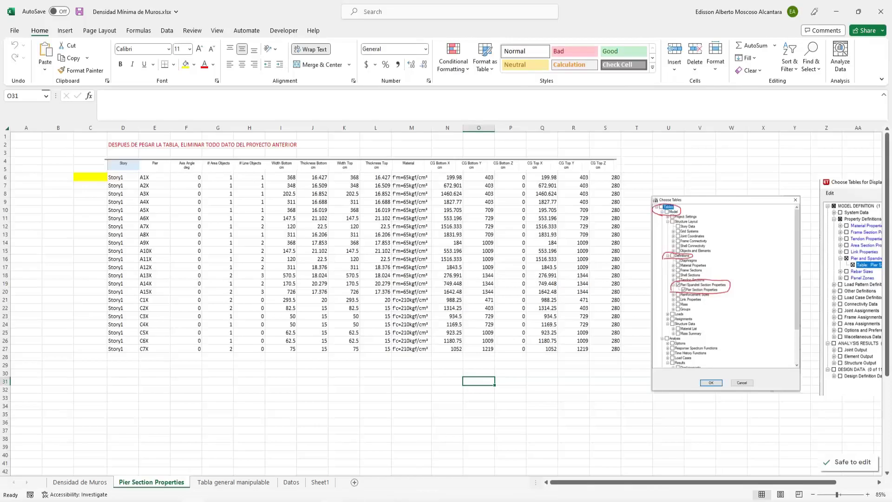
pyautogui.hotkey('alt', 'Tab')
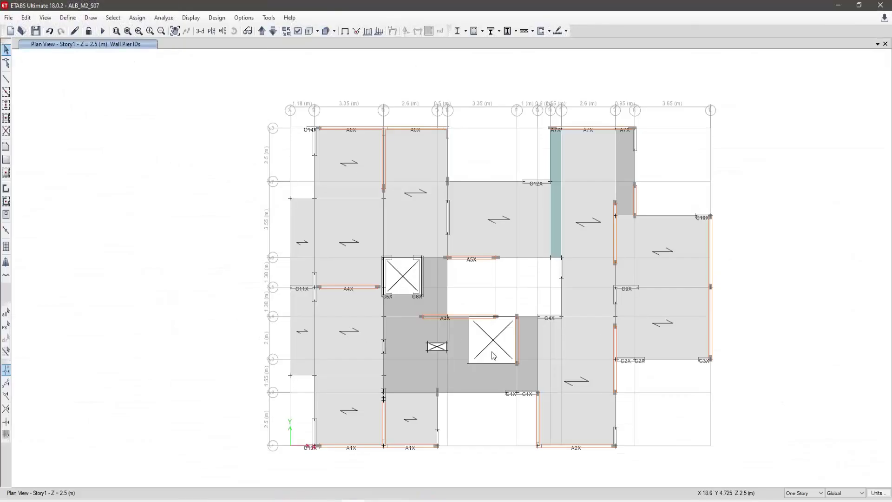
pyautogui.click(103, 31)
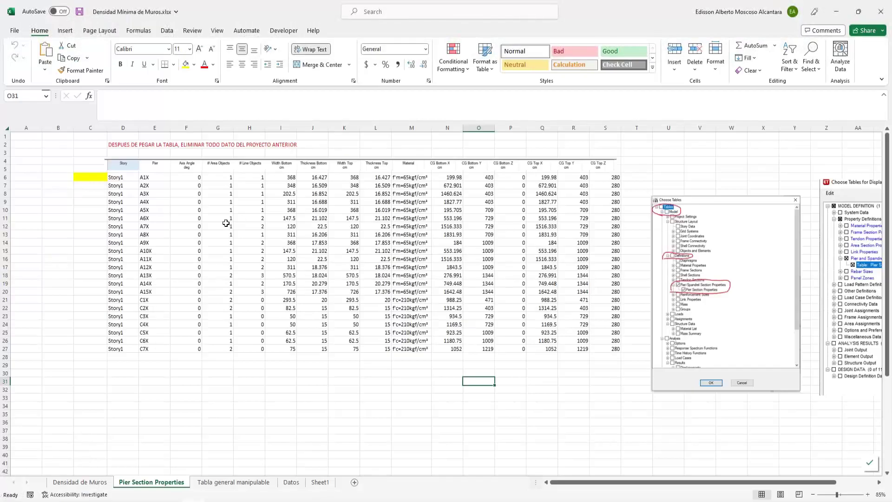
# - Examine the Story1 pier data on the Pier Section Properties sheet of the Excel workbook
pyautogui.moveTo(121, 177); pyautogui.dragTo(420, 227)
pyautogui.moveTo(533, 266); pyautogui.dragTo(617, 351)
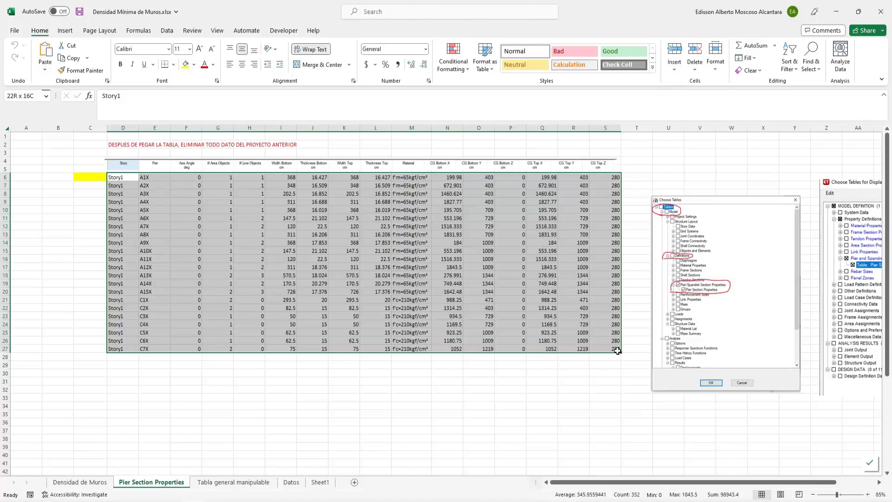
pyautogui.click(511, 398)
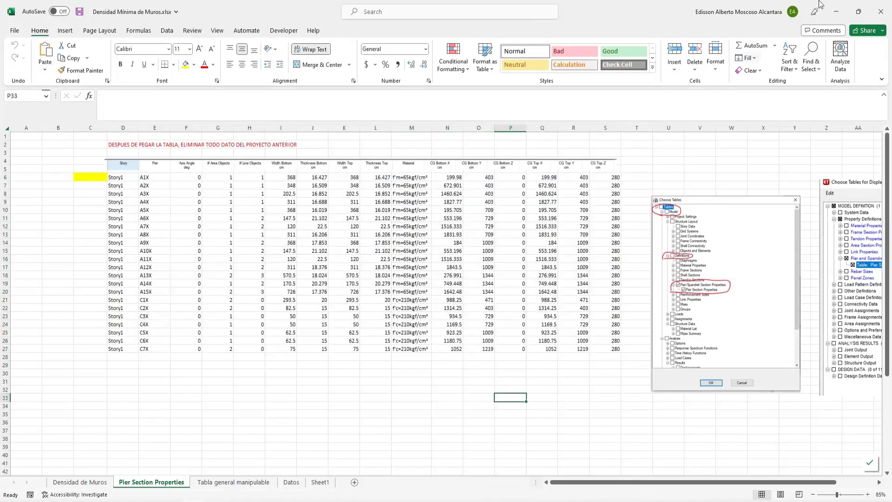
pyautogui.click(835, 11)
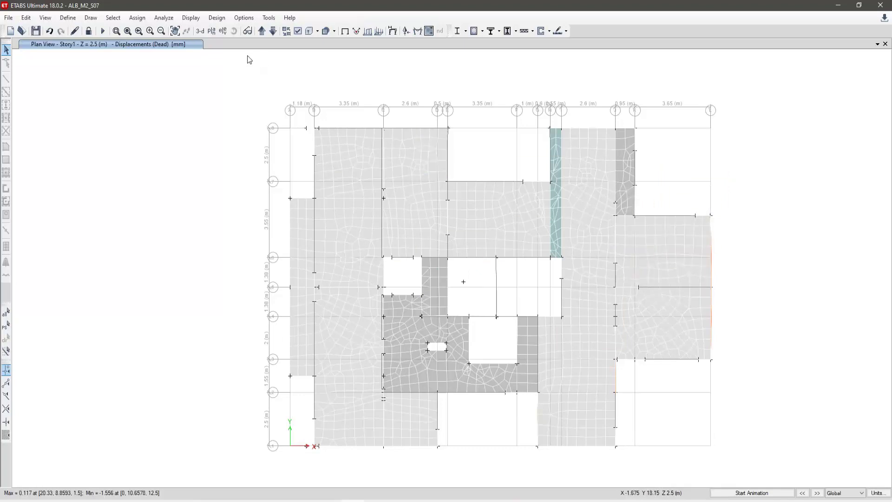
# - Display the analysed ETABS model's Dead load displacements in a 3-D view
pyautogui.click(200, 34)
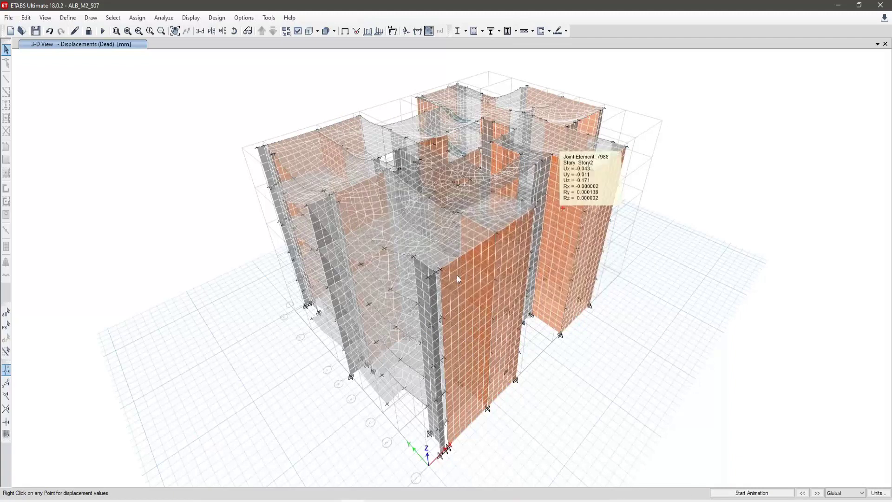
pyautogui.moveTo(284, 499)
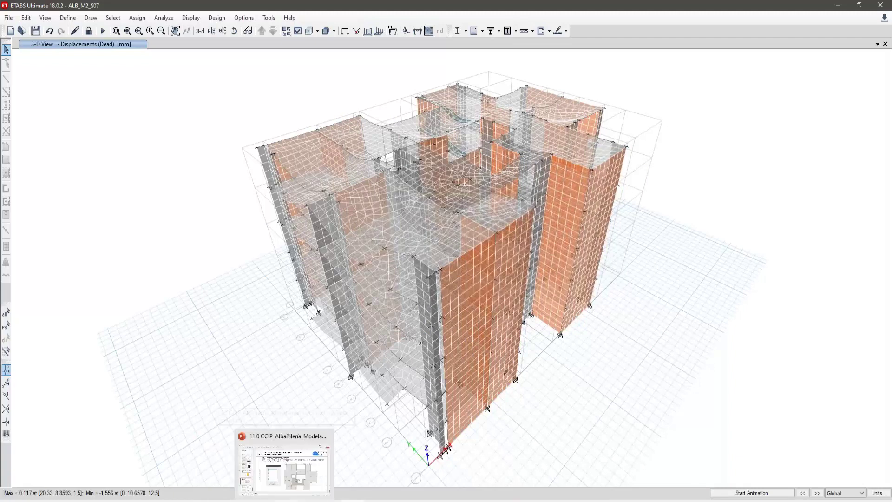
pyautogui.hotkey('alt', 'Tab')
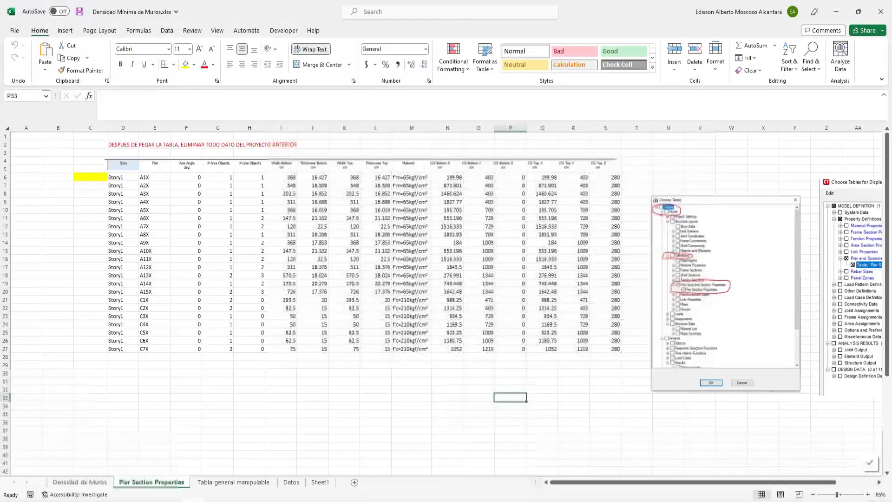
pyautogui.hotkey('alt', 'Tab')
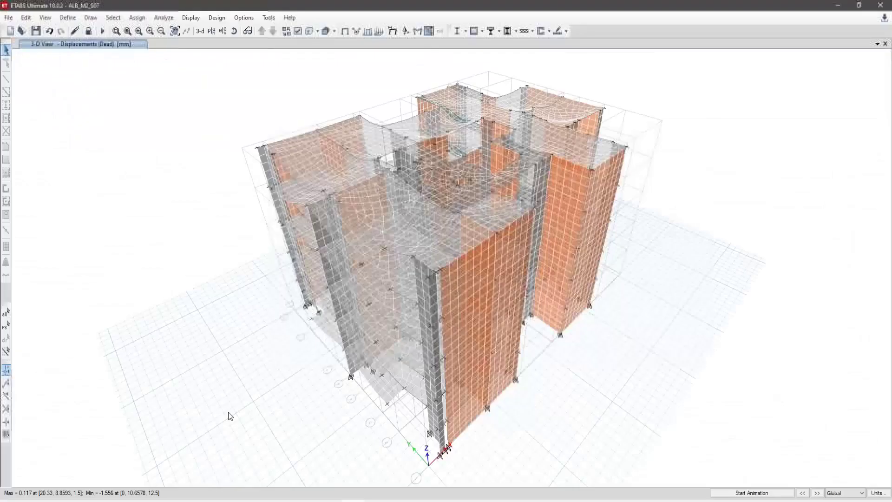
# - In Excel, enlarge the Choose Tables reference picture on the Pier Section Properties sheet and check the newer Choose Tables for Display picture
pyautogui.hotkey('alt', 'Tab')
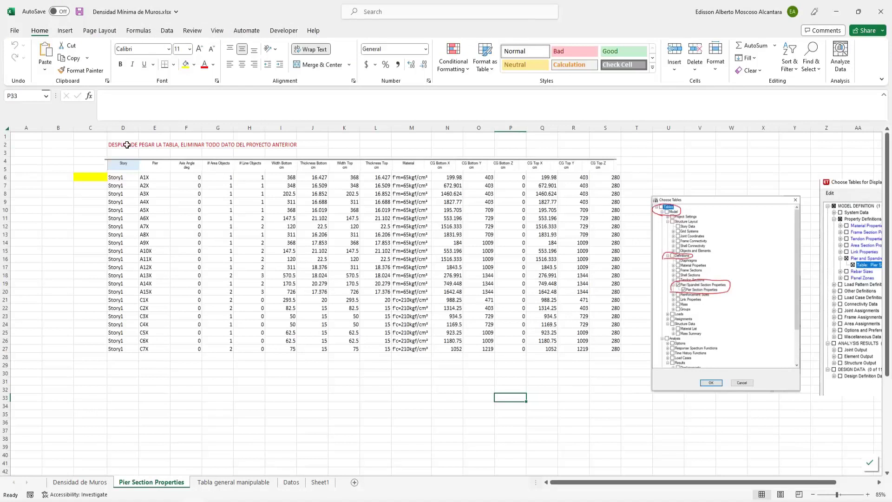
pyautogui.click(706, 281)
pyautogui.moveTo(665, 483); pyautogui.dragTo(704, 483)
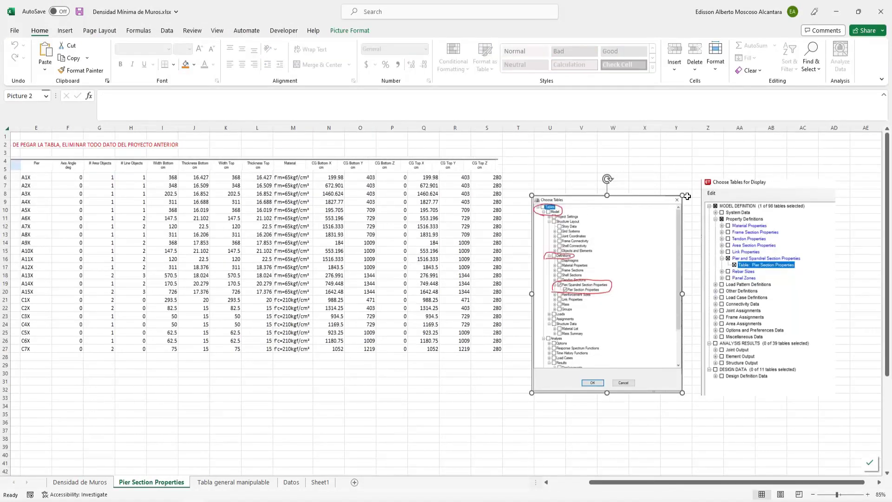
pyautogui.moveTo(681, 195); pyautogui.dragTo(684, 173)
pyautogui.click(775, 222)
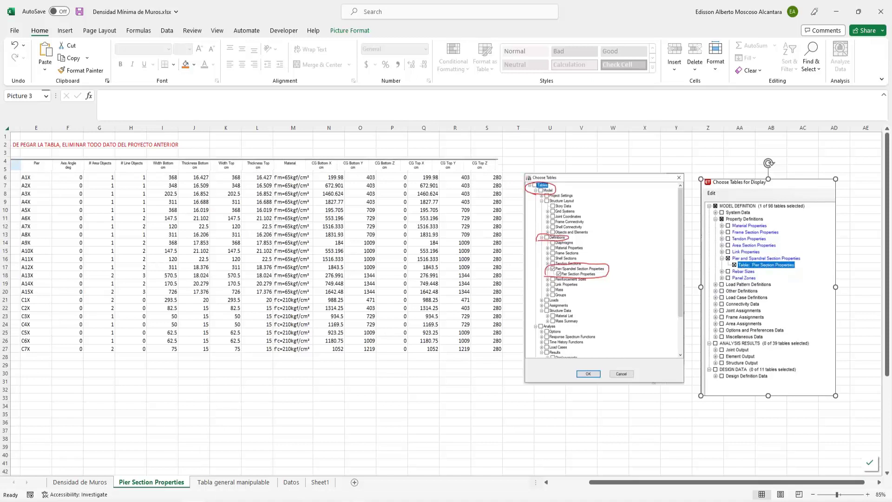
# - Switch to ETABS and display the Pier Section Properties table from the Pier and Spandrel Section Properties group
pyautogui.hotkey('alt', 'Tab')
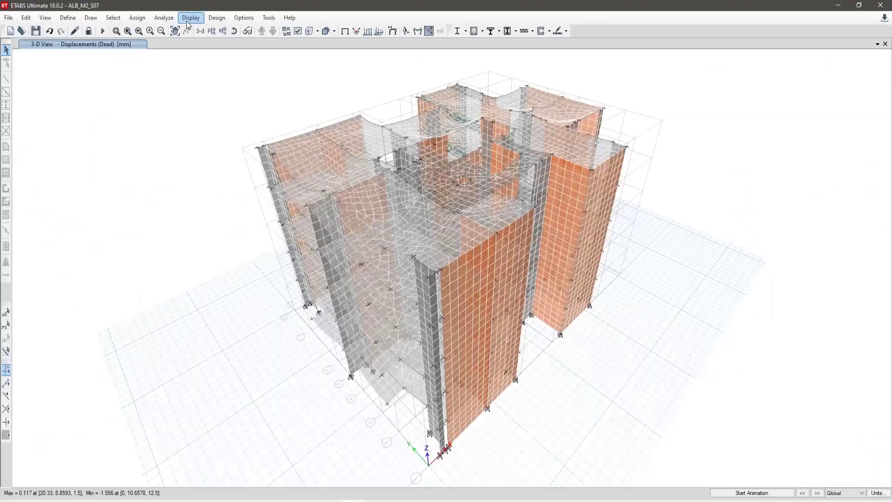
pyautogui.click(191, 18)
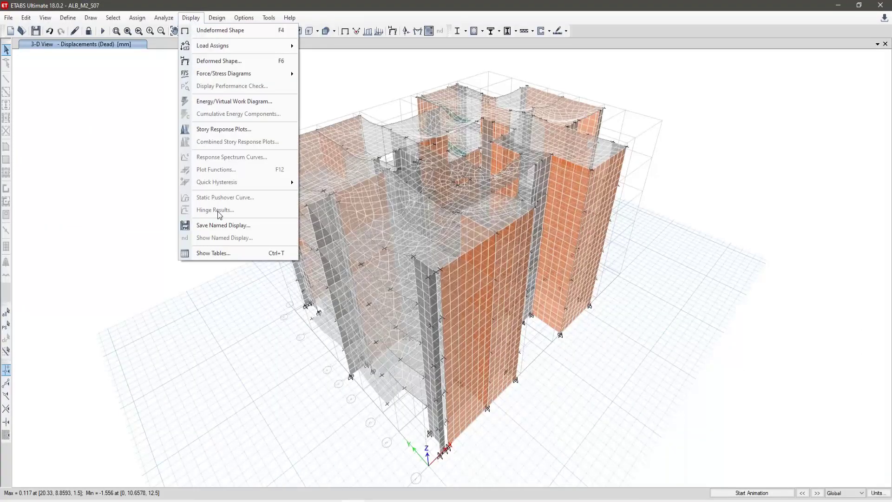
pyautogui.click(225, 254)
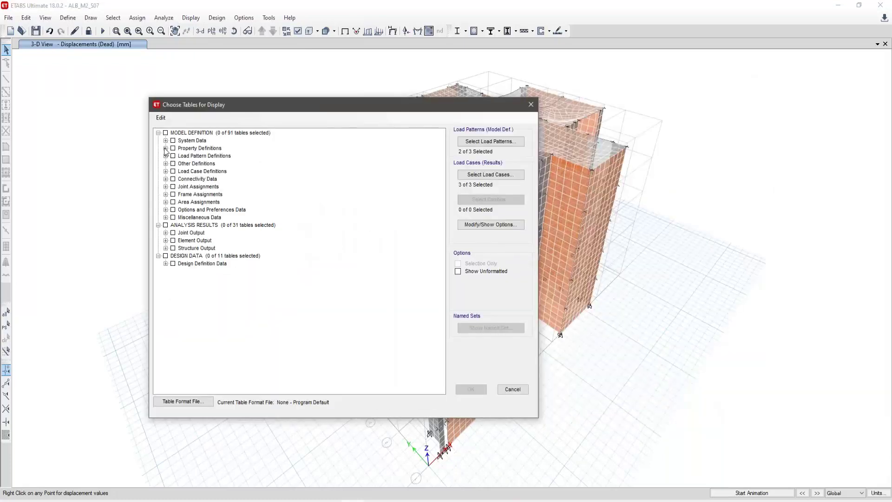
pyautogui.click(165, 148)
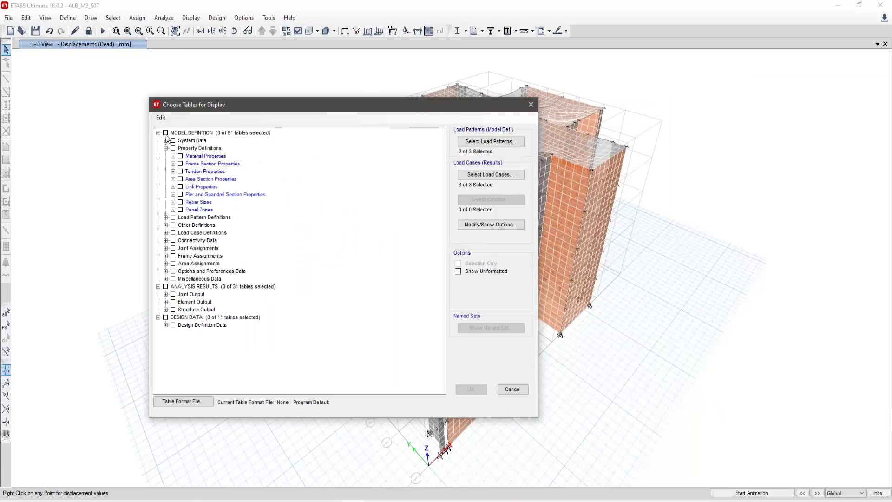
pyautogui.click(181, 194)
pyautogui.click(173, 194)
pyautogui.click(188, 202)
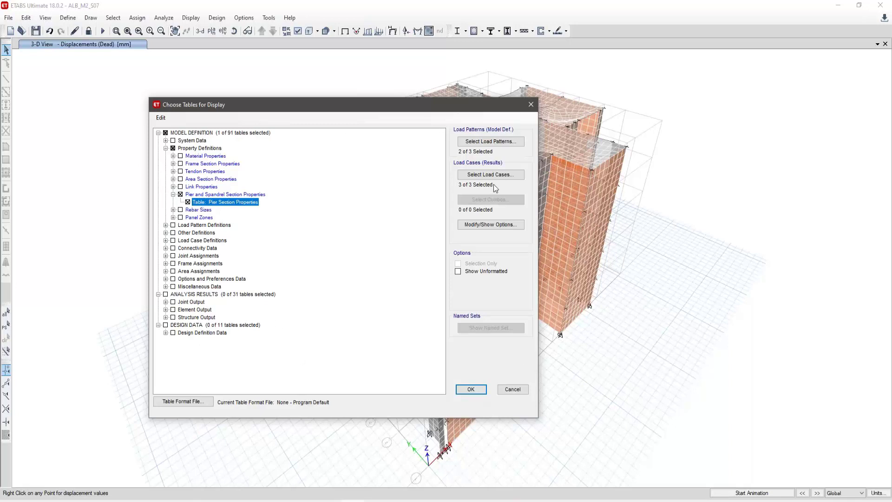
pyautogui.click(471, 389)
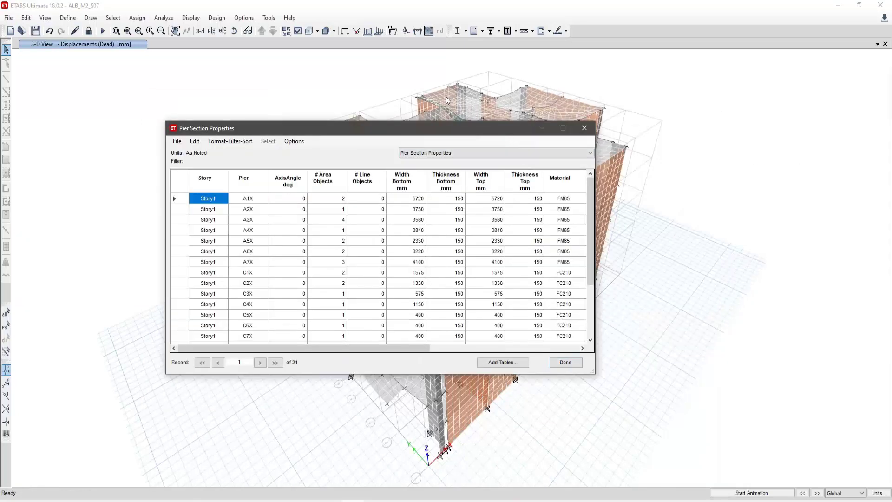
# - Review the Story1 pier rows in the Pier Section Properties table and copy the whole table
pyautogui.moveTo(468, 129); pyautogui.dragTo(391, 85)
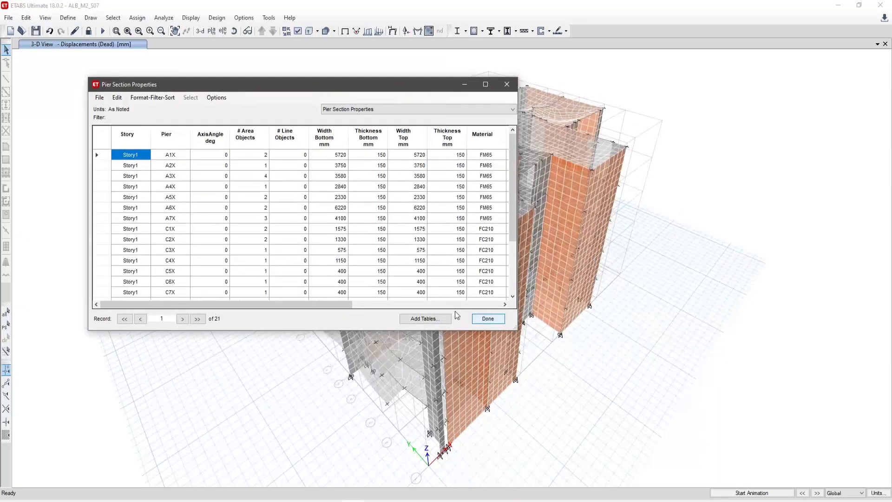
pyautogui.moveTo(325, 304); pyautogui.dragTo(290, 316)
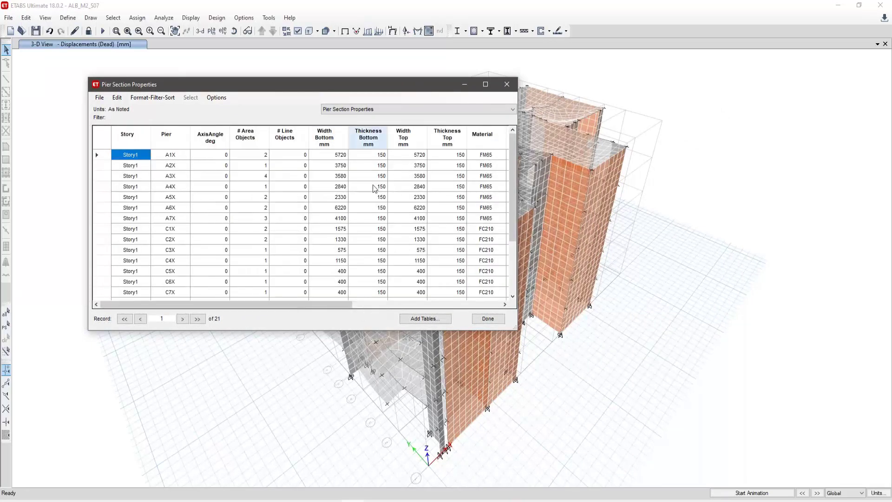
pyautogui.scroll(-4, 330, 181)
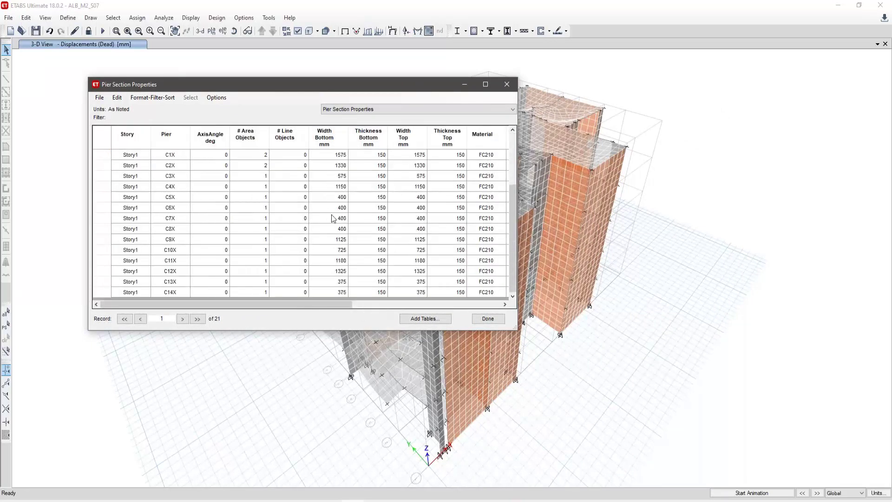
pyautogui.scroll(4, 329, 183)
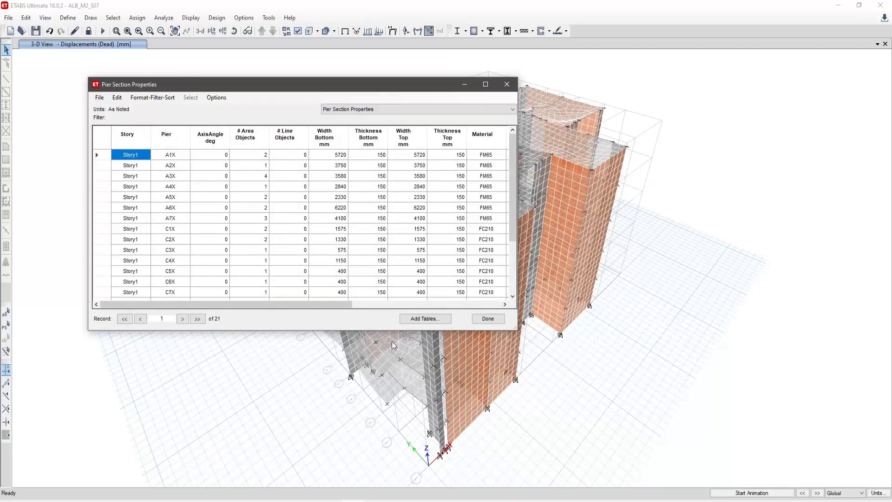
pyautogui.moveTo(344, 305); pyautogui.dragTo(445, 323)
pyautogui.click(106, 142)
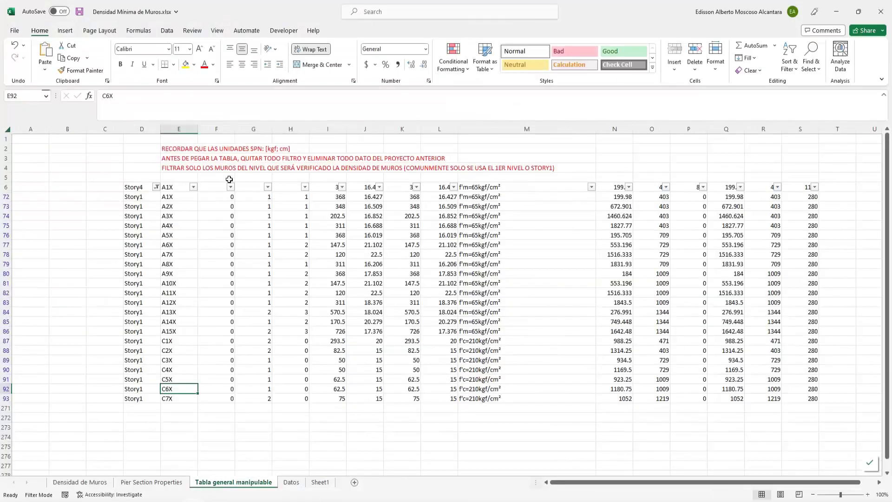
# - On Excel's Tabla general manipulable sheet, clear the story filter and paste the copied pier table starting at cell C6
pyautogui.click(156, 187)
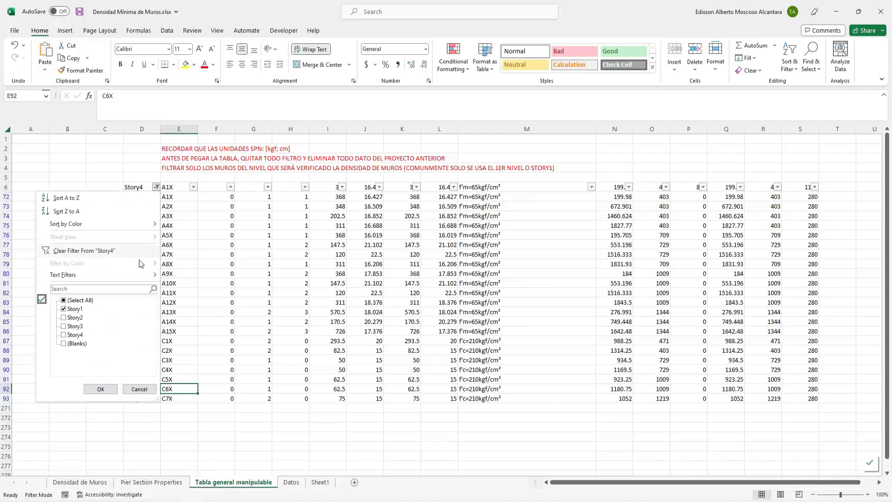
pyautogui.click(108, 389)
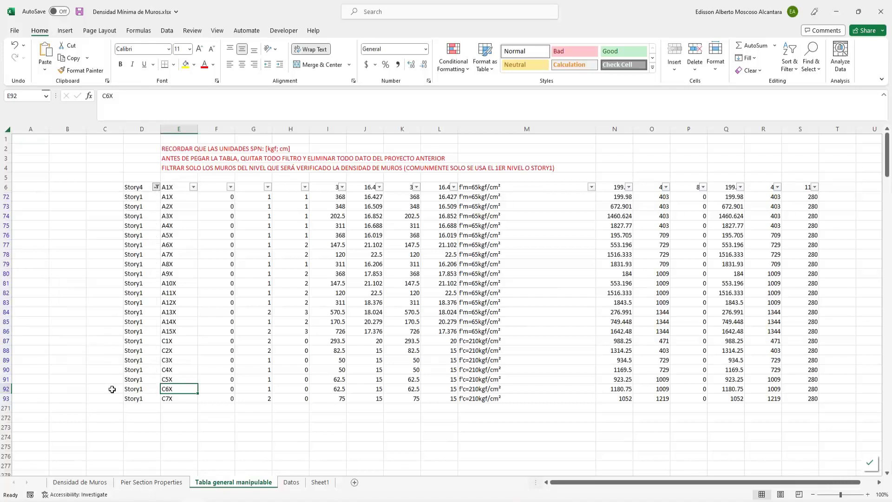
pyautogui.hotkey('ctrl', 'z')
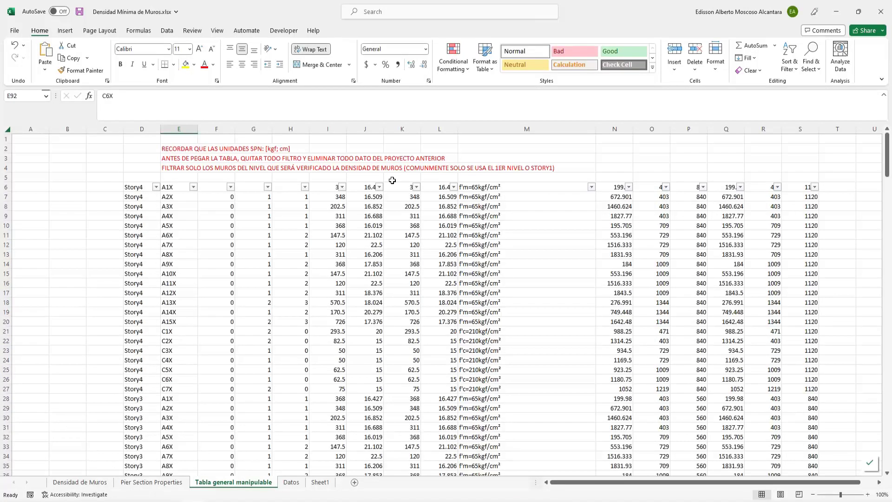
pyautogui.click(135, 186)
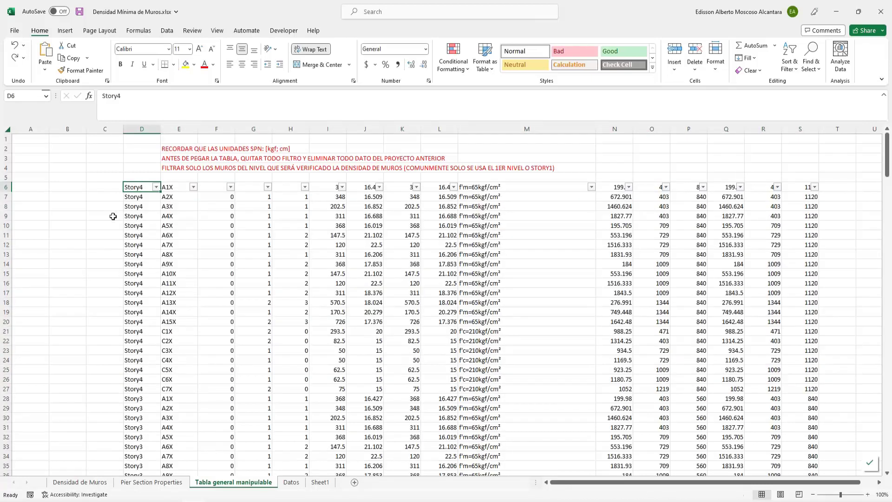
pyautogui.click(105, 186)
pyautogui.hotkey('ctrl', 'v')
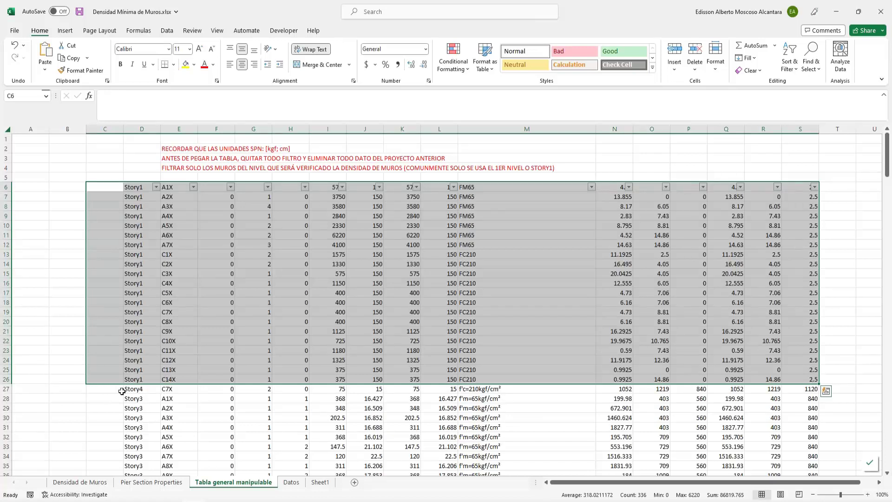
# - Clear the previous project's leftover data below the pasted table, from row 27 through row 94, and check the pier column's filter list
pyautogui.moveTo(122, 391); pyautogui.dragTo(830, 463)
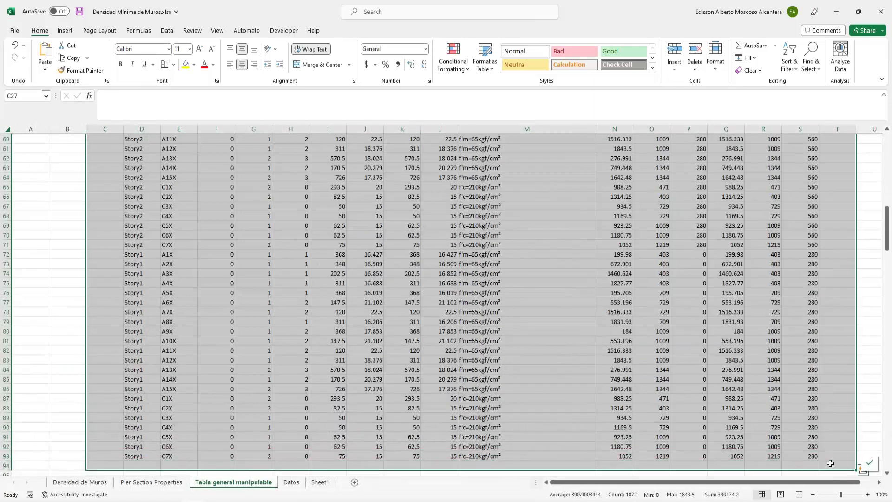
pyautogui.press('Delete')
pyautogui.scroll(17, 689, 374)
pyautogui.scroll(3, 255, 319)
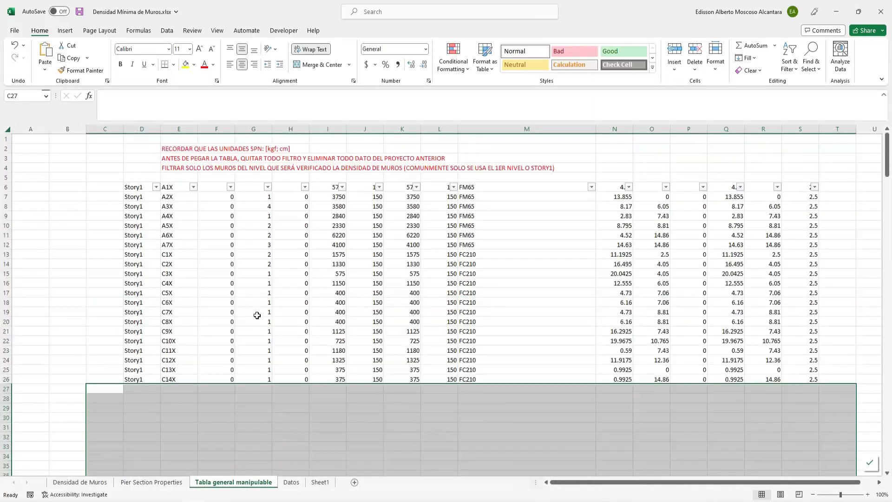
pyautogui.click(476, 418)
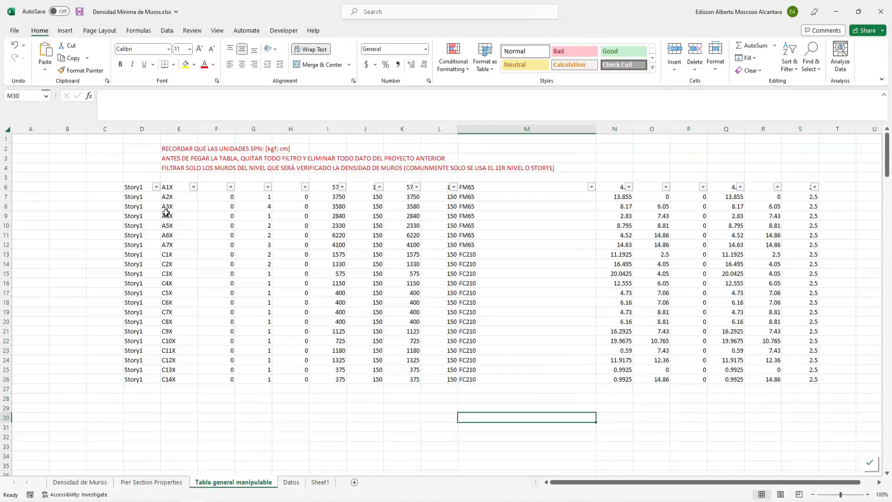
pyautogui.click(193, 188)
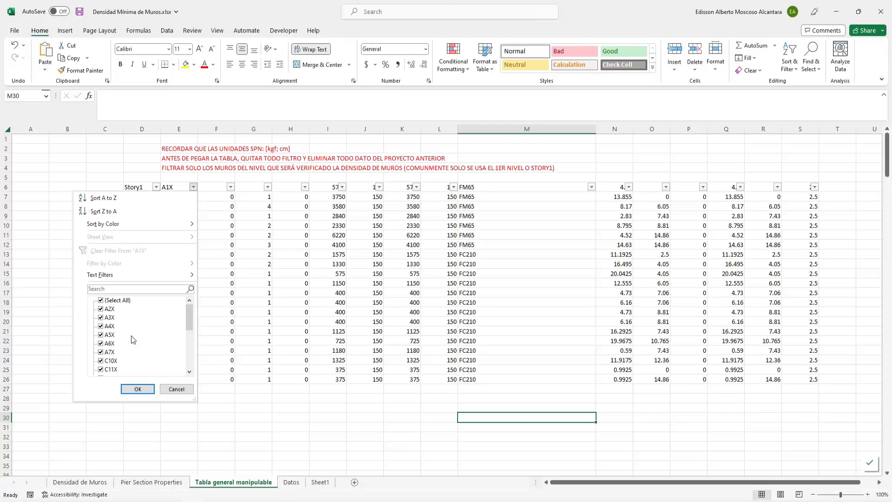
pyautogui.click(361, 424)
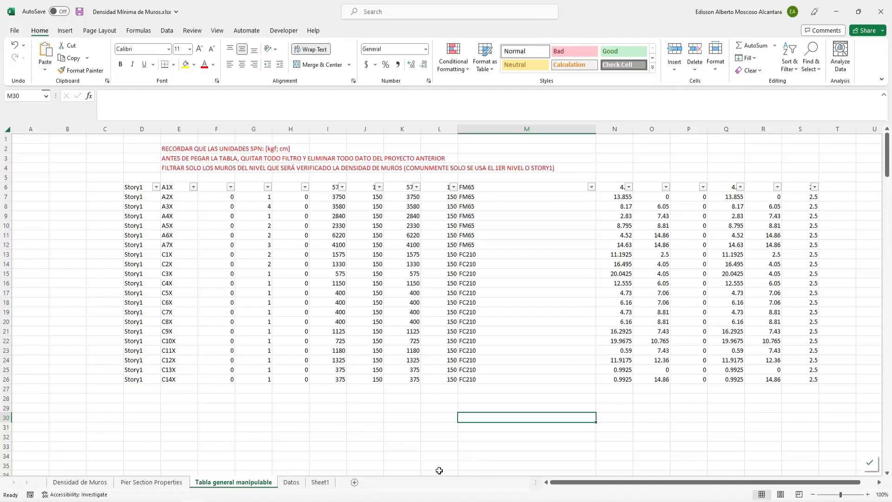
# - Switch to ETABS, close the pier table, and set the consistent units to cm for length and kgf for force
pyautogui.hotkey('alt', 'Tab')
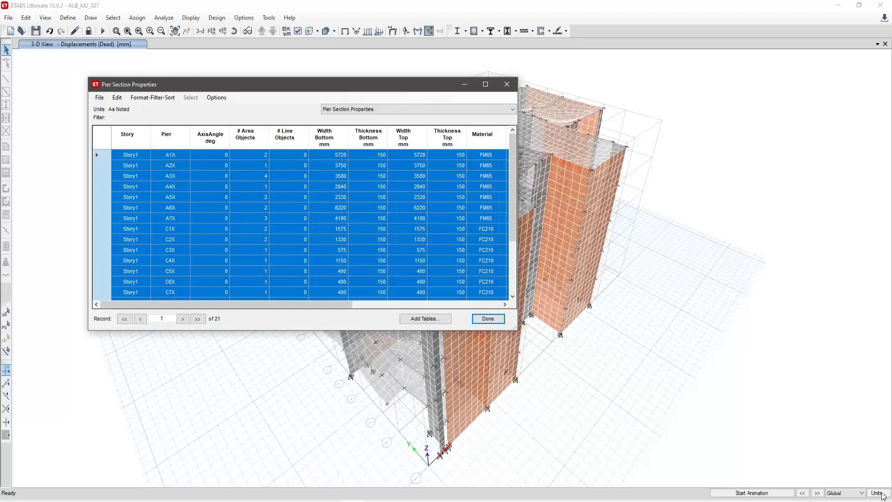
pyautogui.click(487, 318)
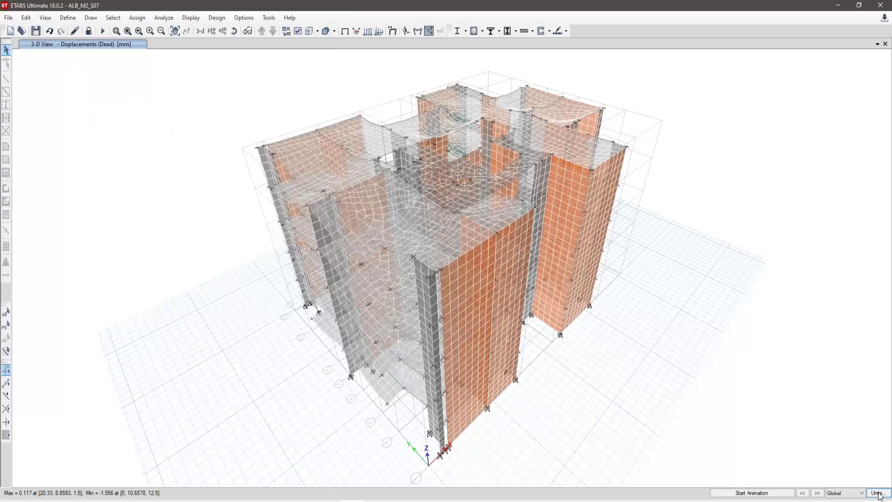
pyautogui.click(878, 494)
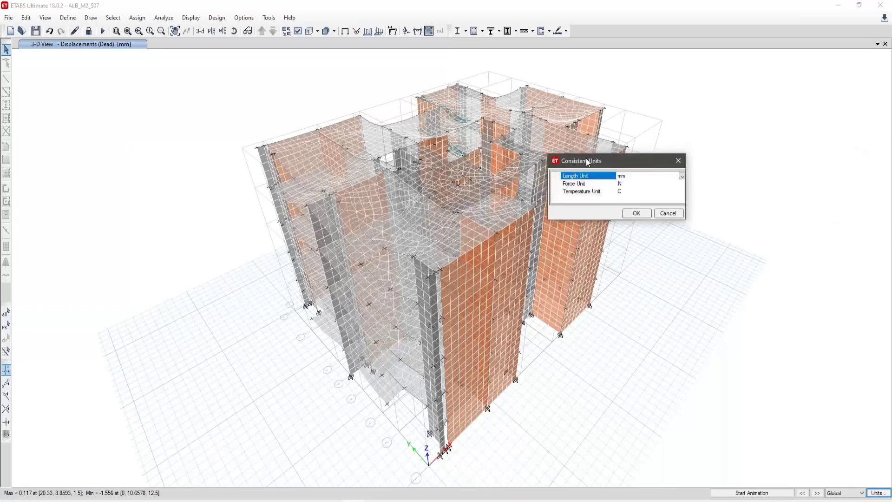
pyautogui.click(681, 175)
pyautogui.click(625, 219)
pyautogui.click(624, 185)
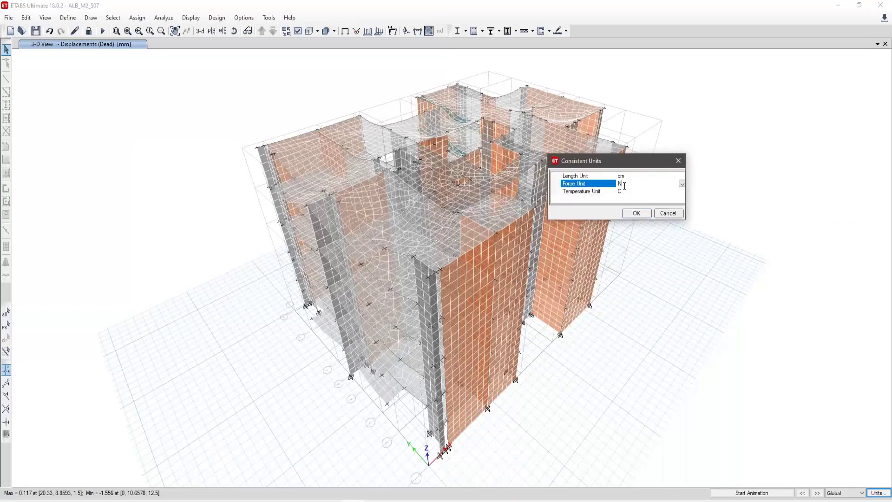
pyautogui.click(682, 183)
pyautogui.click(623, 226)
pyautogui.click(636, 212)
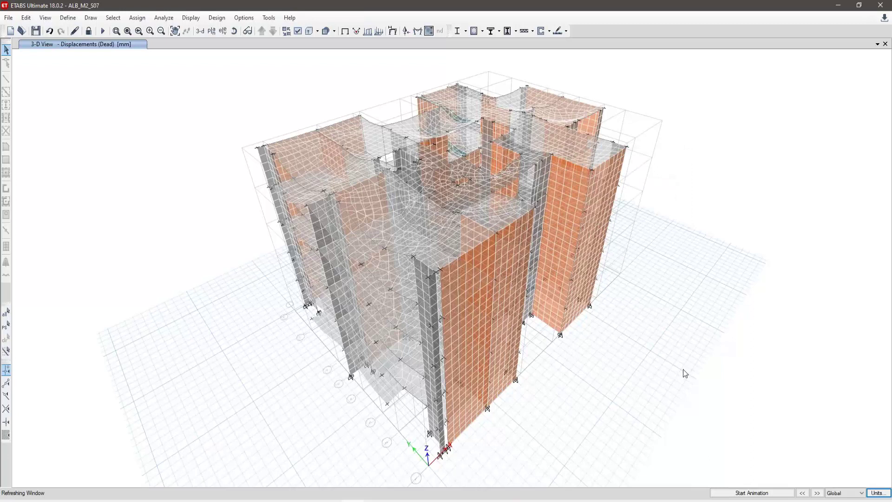
# - Redisplay the Pier Section Properties table in centimetres and copy all its rows
pyautogui.click(191, 18)
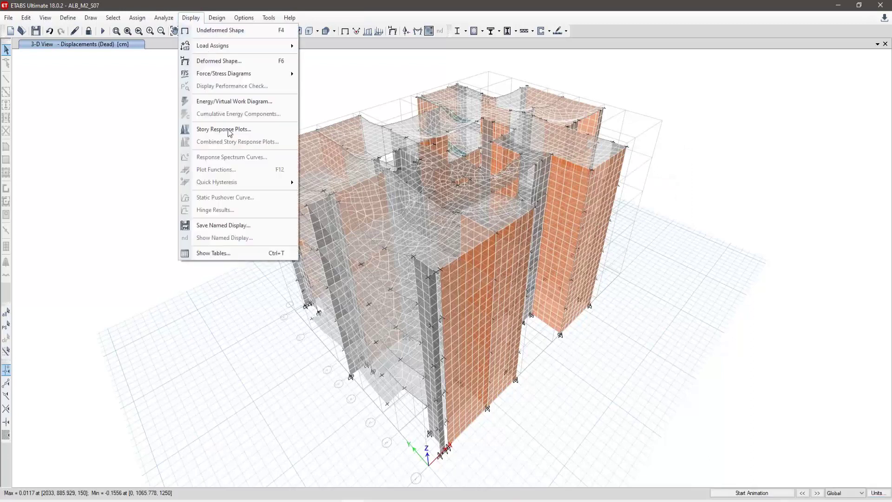
pyautogui.click(223, 253)
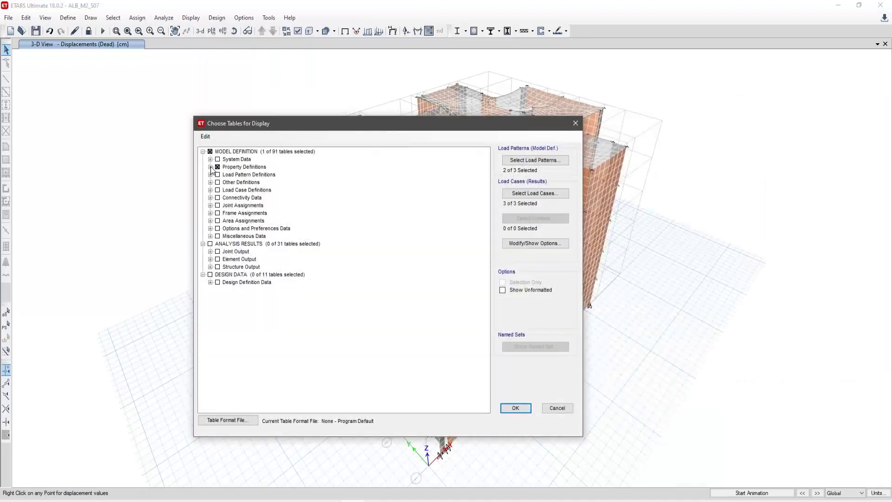
pyautogui.click(210, 167)
pyautogui.click(217, 212)
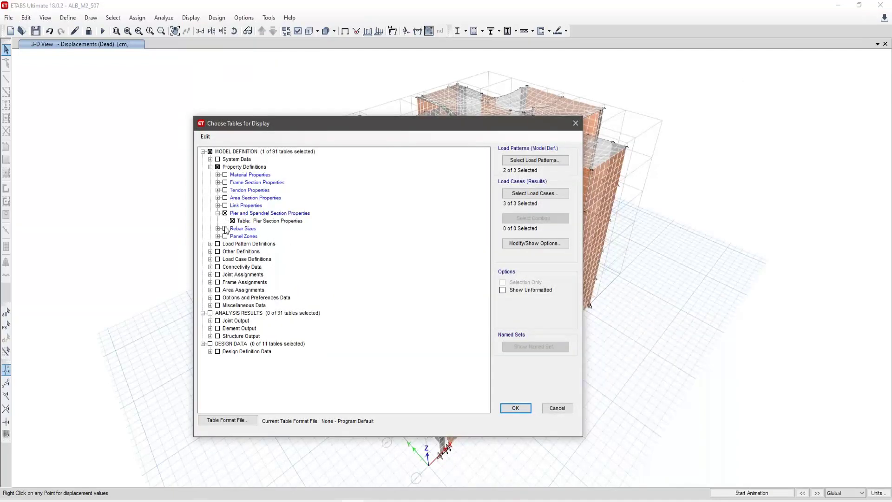
pyautogui.click(515, 408)
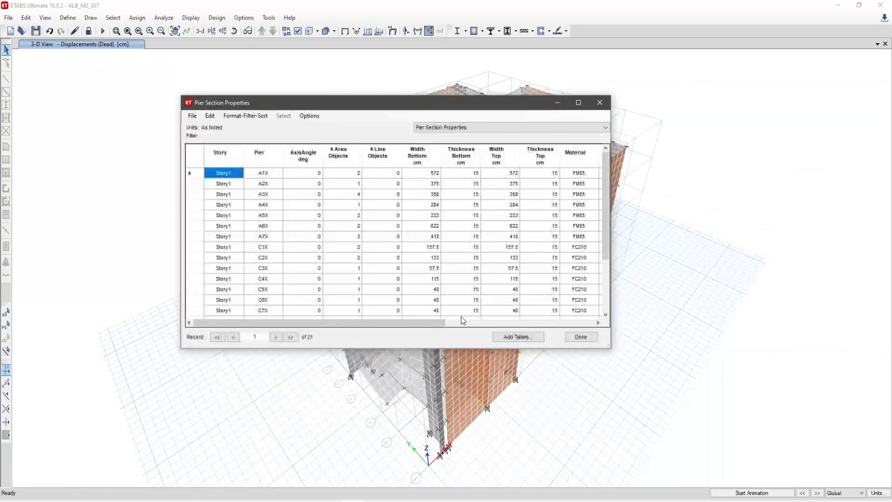
pyautogui.moveTo(438, 322); pyautogui.dragTo(353, 323)
pyautogui.click(197, 156)
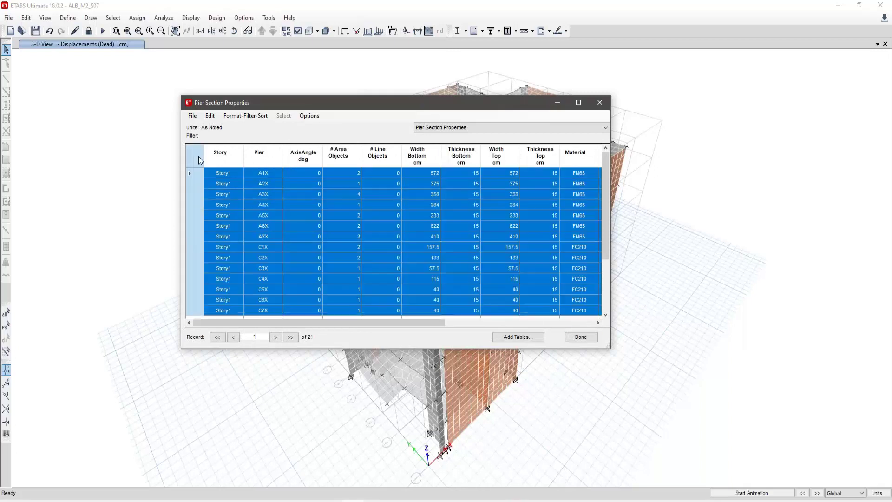
# - Switch to Excel and remove kgf from the units reminder in cell E2 so that it specifies only [cm]
pyautogui.hotkey('alt', 'Tab')
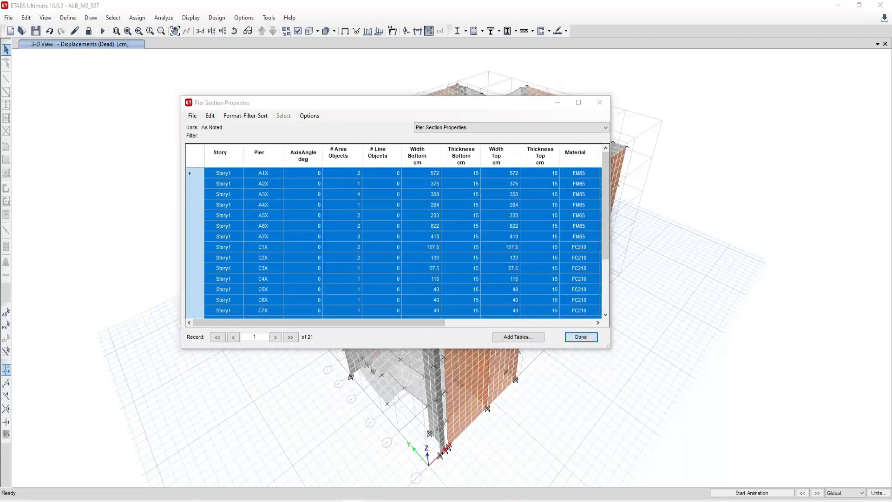
pyautogui.click(218, 147)
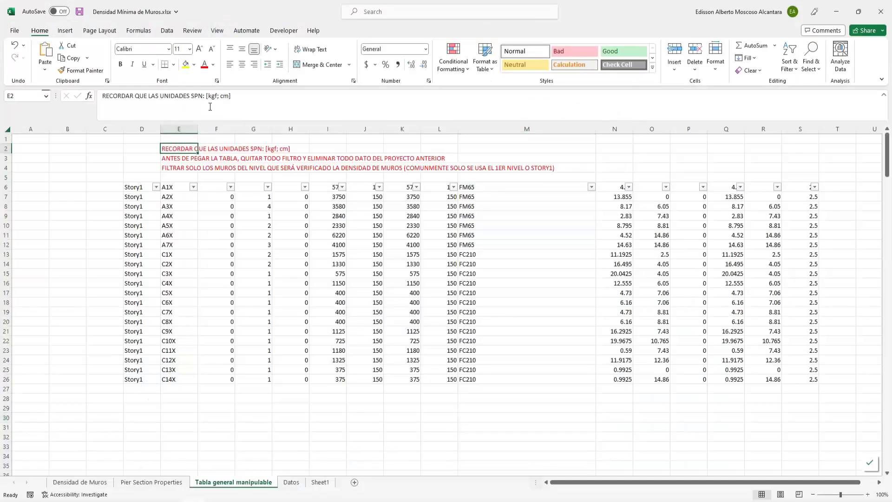
pyautogui.moveTo(213, 95); pyautogui.dragTo(219, 96)
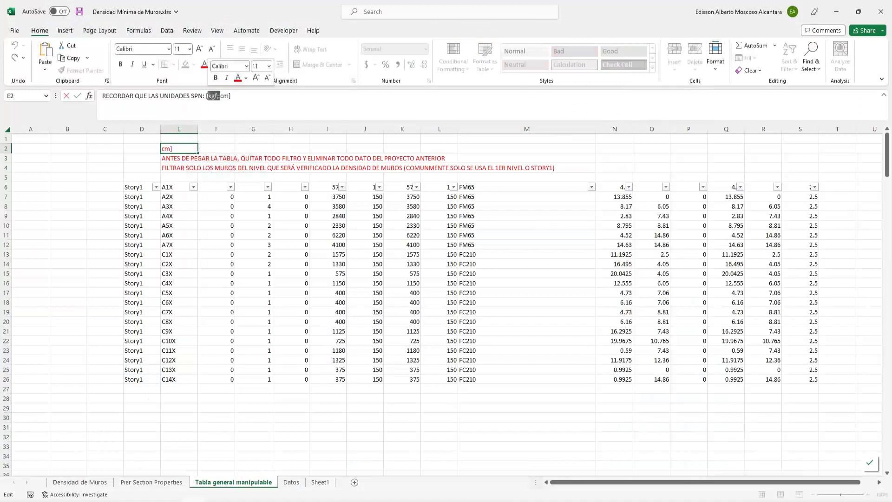
pyautogui.press('BackSpace')
pyautogui.click(113, 186)
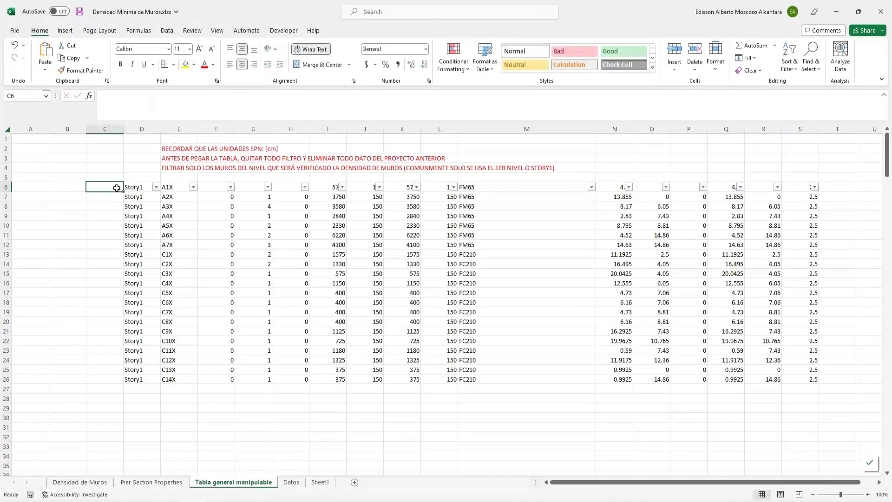
# - Paste the copied pier properties in centimetres over the existing table starting at cell C6
pyautogui.hotkey('ctrl', 'v')
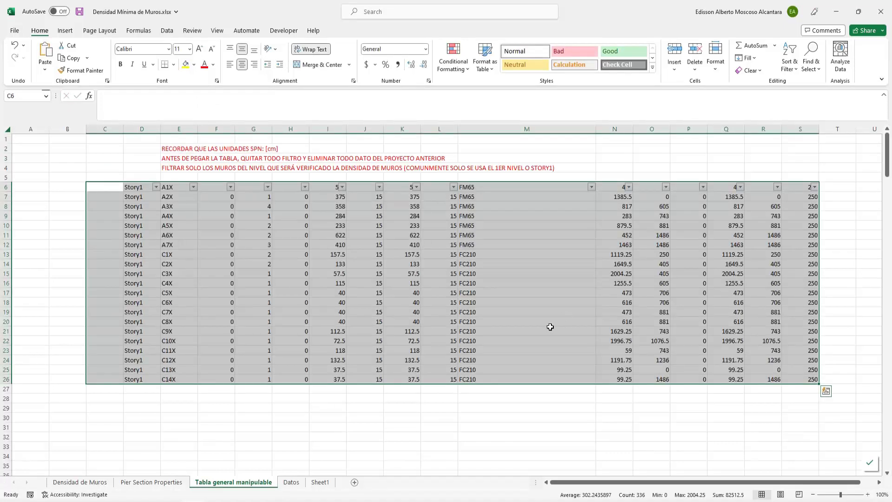
pyautogui.hotkey('ctrl', 'z')
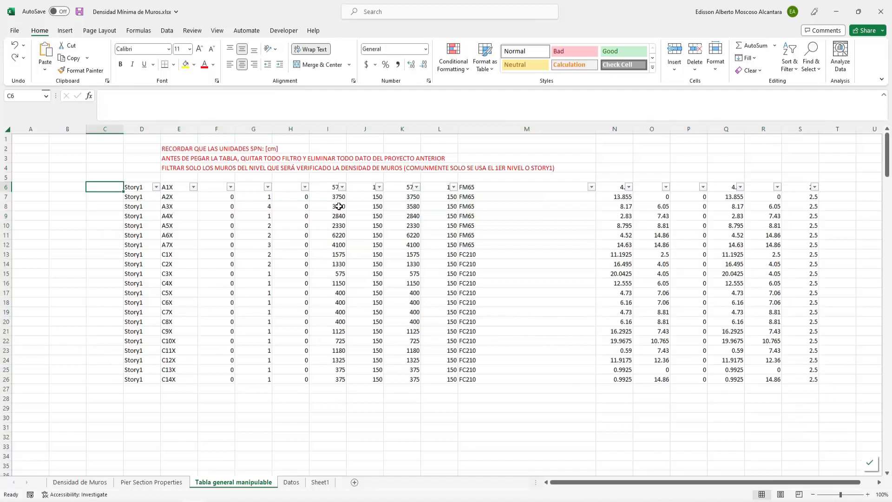
pyautogui.hotkey('ctrl', 'y')
pyautogui.click(371, 416)
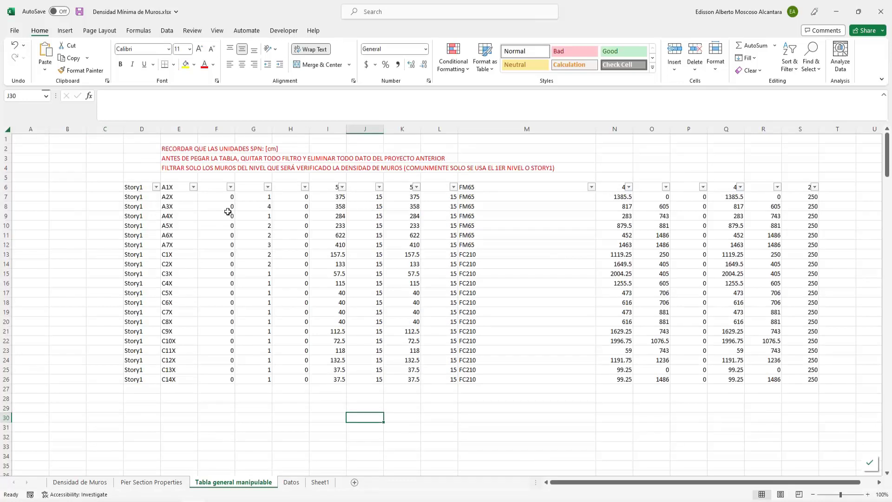
# - Filter the pier column to show only piers A3X, A5X and A7X
pyautogui.click(193, 187)
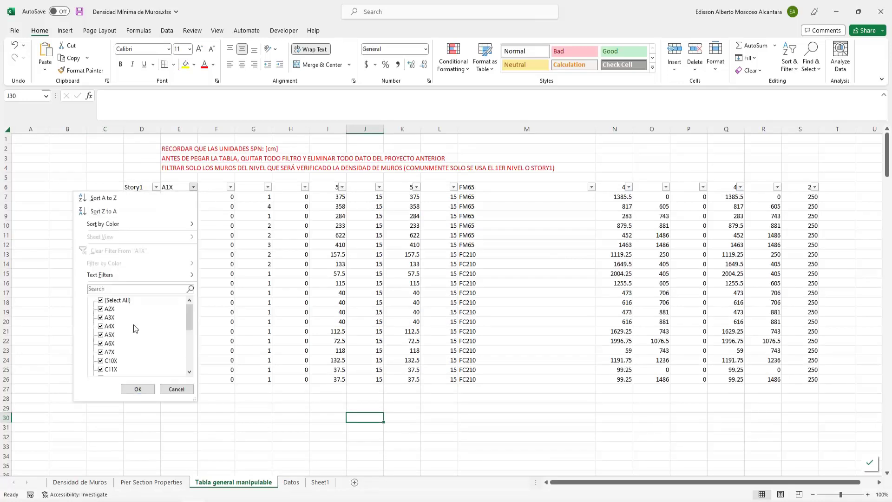
pyautogui.click(112, 300)
pyautogui.click(109, 317)
pyautogui.click(109, 334)
pyautogui.click(109, 352)
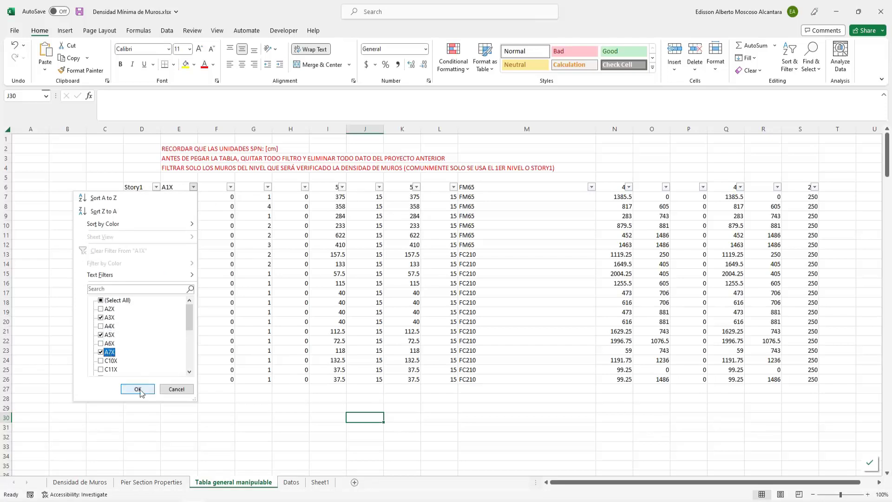
pyautogui.click(137, 389)
# - Check the story column's filter list without changing it, and clear the pier filter to show all rows again
pyautogui.click(156, 188)
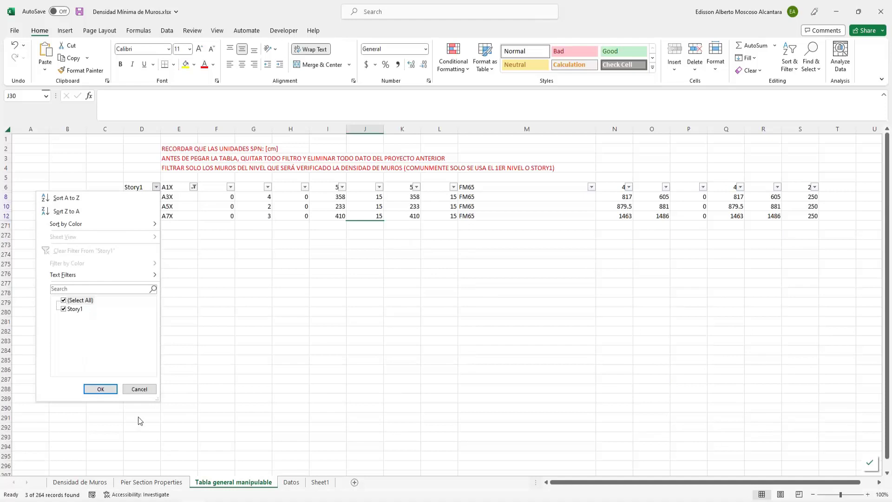
pyautogui.click(139, 389)
pyautogui.click(254, 312)
pyautogui.hotkey('alt', 'a')
pyautogui.press('c')
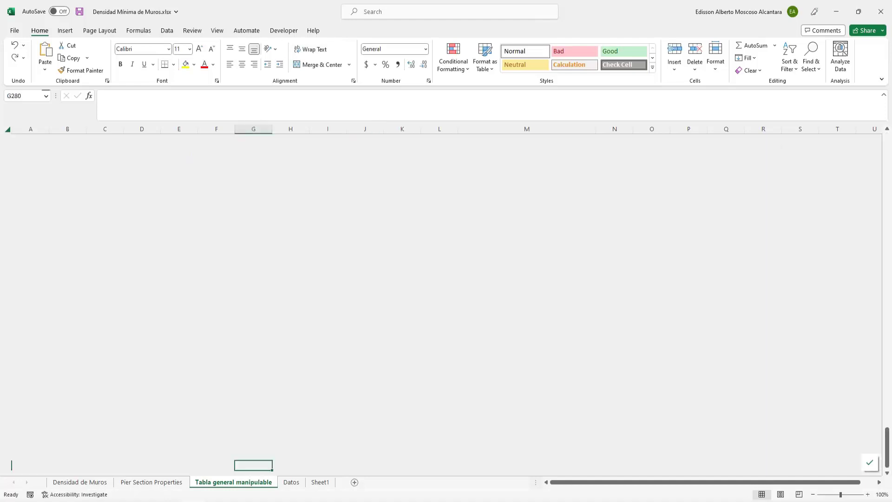
pyautogui.middleClick(290, 399)
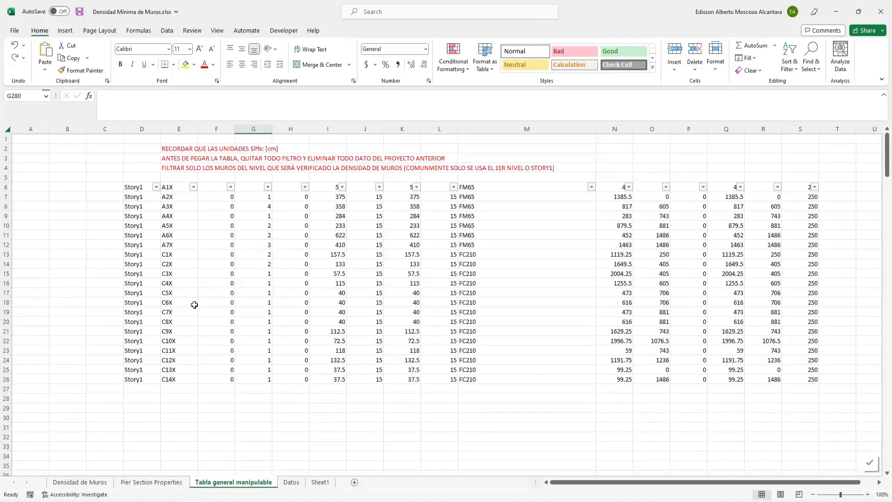
pyautogui.click(217, 417)
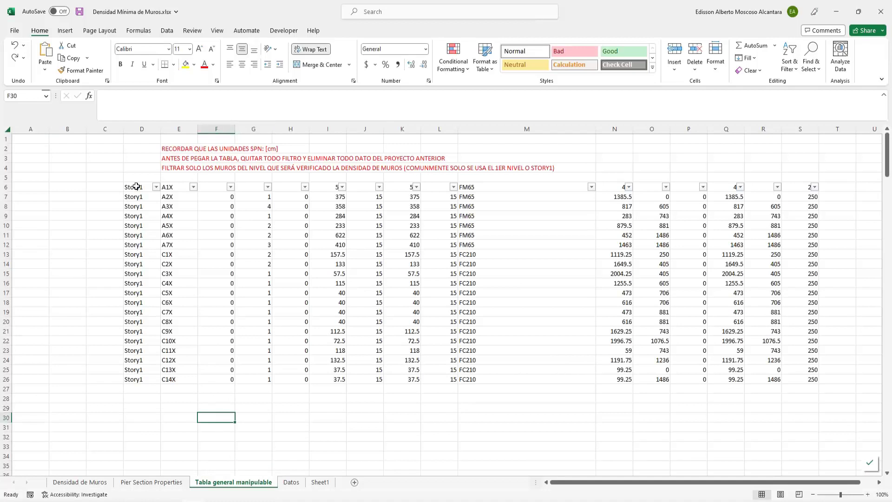
# - Copy the pier table D6:S26 and paste it over the old data from cell D6 of the Pier Section Properties sheet
pyautogui.moveTo(132, 187); pyautogui.dragTo(374, 302)
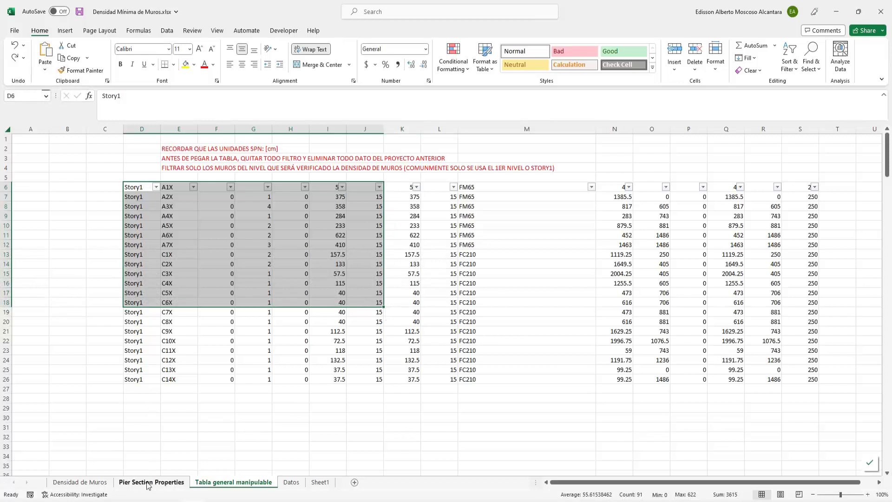
pyautogui.click(236, 257)
pyautogui.moveTo(133, 187); pyautogui.dragTo(801, 379)
pyautogui.hotkey('ctrl', 'c')
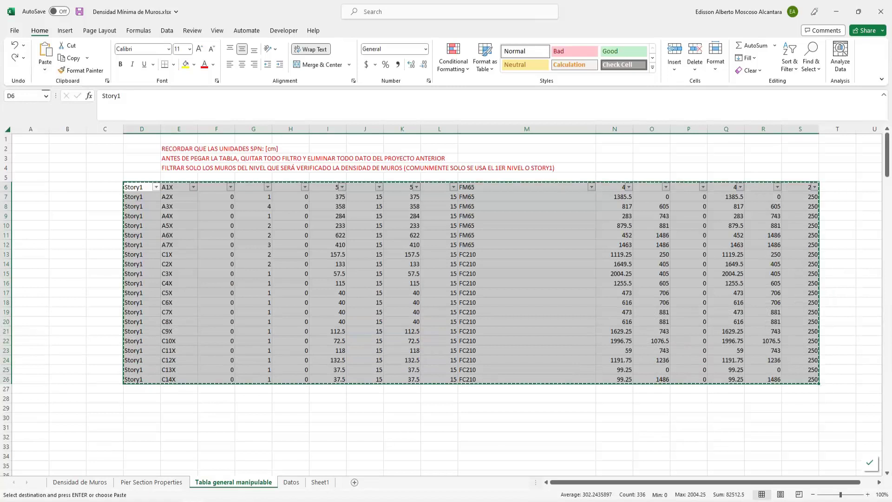
pyautogui.click(148, 483)
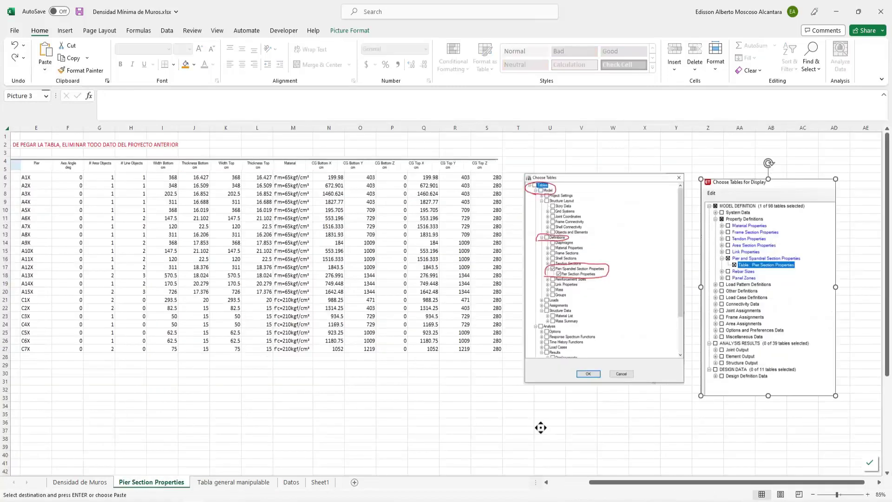
pyautogui.hscroll(-3, 540, 426)
pyautogui.moveTo(101, 177); pyautogui.dragTo(492, 310)
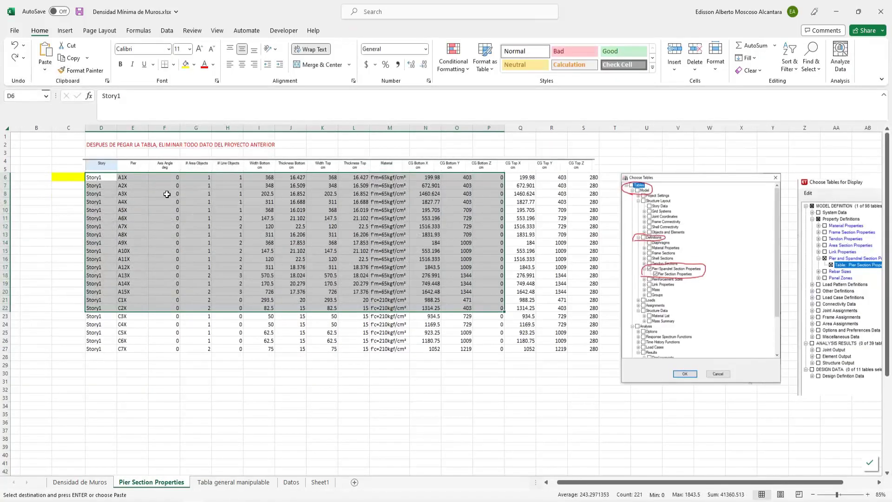
pyautogui.click(96, 177)
pyautogui.moveTo(97, 177); pyautogui.dragTo(586, 426)
pyautogui.hotkey('ctrl', 'v')
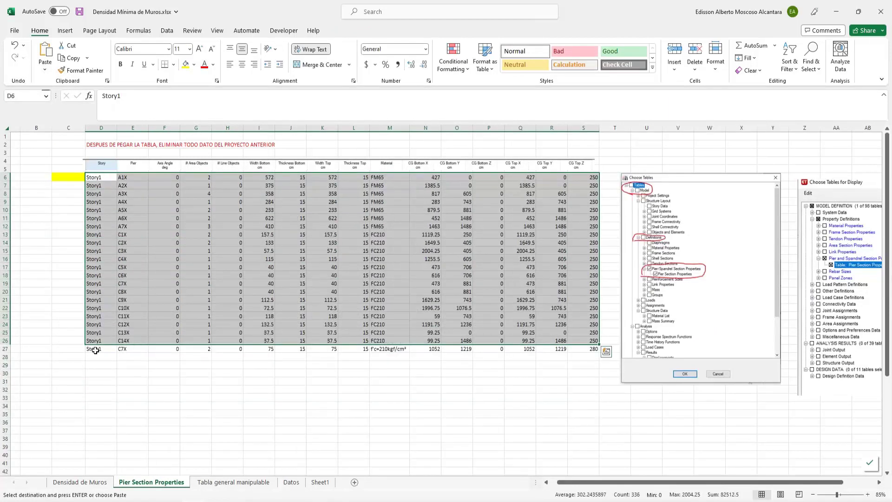
# - Clear the previous project's leftover data below the pasted table, from row 27 through row 33
pyautogui.moveTo(107, 349); pyautogui.dragTo(582, 394)
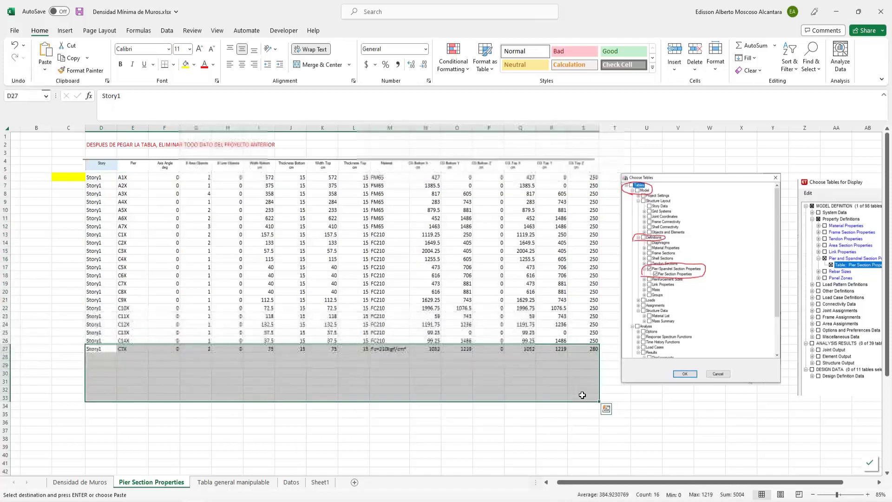
pyautogui.press('Delete')
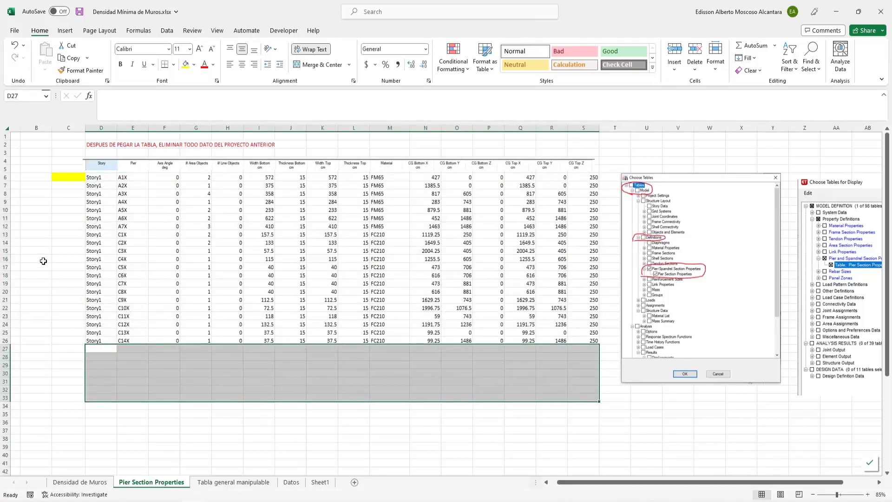
pyautogui.click(286, 413)
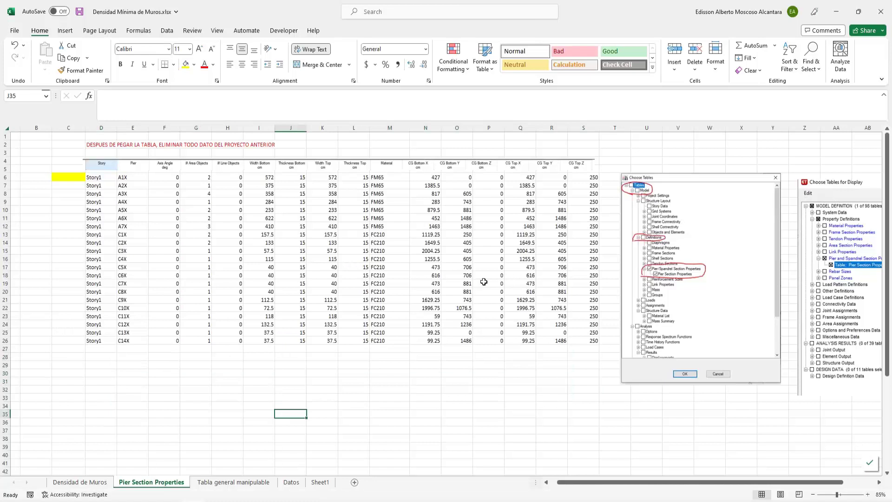
# - Look over the Tabla general manipulable, Datos, Sheet1 and Pier Section Properties sheets
pyautogui.click(205, 481)
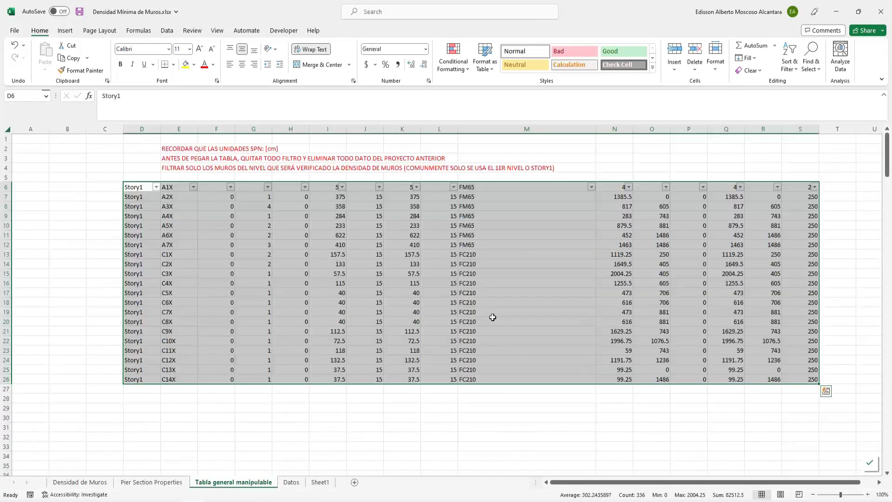
pyautogui.click(291, 481)
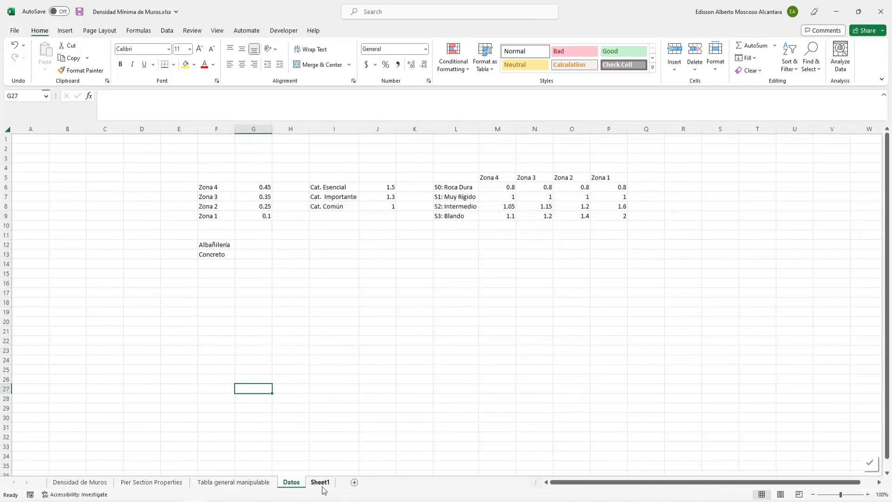
pyautogui.click(322, 483)
pyautogui.click(258, 482)
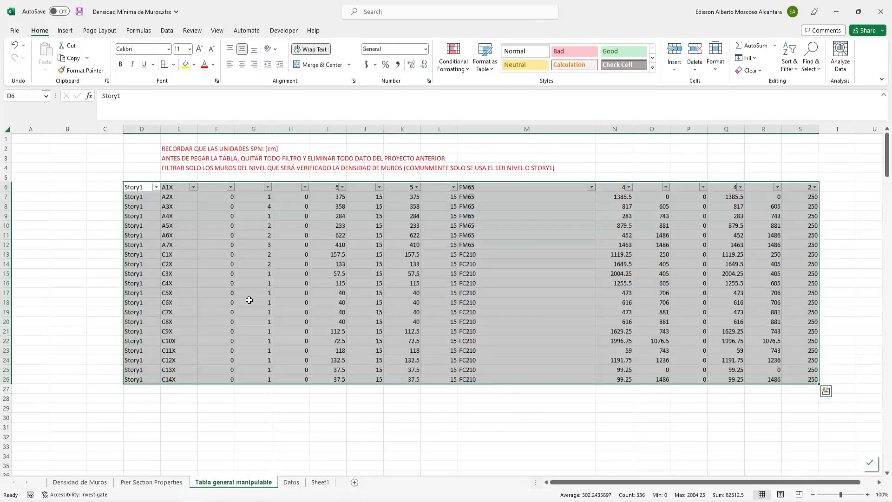
pyautogui.click(433, 408)
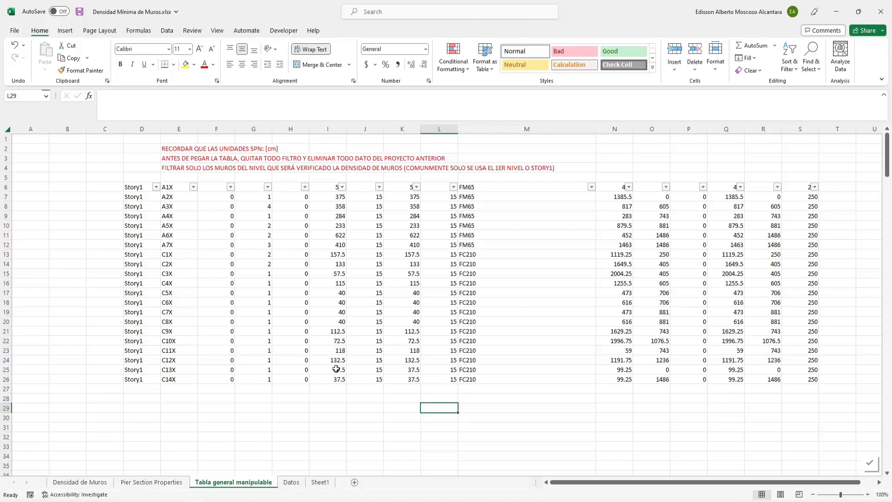
pyautogui.click(145, 482)
pyautogui.click(207, 483)
# - On the Densidad de Muros sheet, check the Zona 4 zoning and S1: Muy Rígido soil selections and set the building use to Cat. Común
pyautogui.click(102, 483)
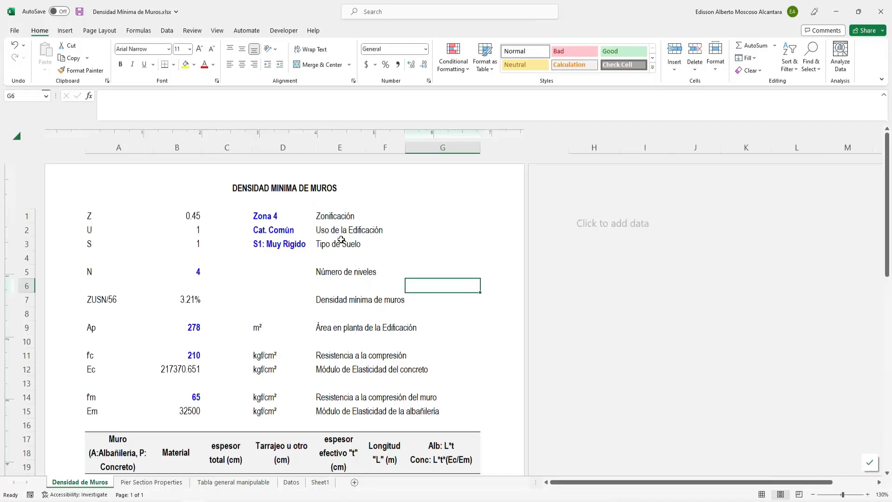
pyautogui.click(307, 217)
pyautogui.click(319, 217)
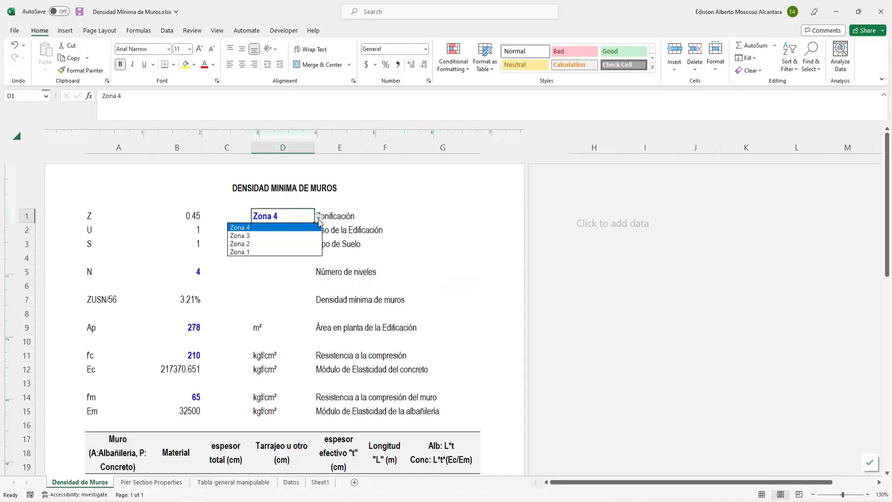
pyautogui.click(319, 221)
pyautogui.click(293, 236)
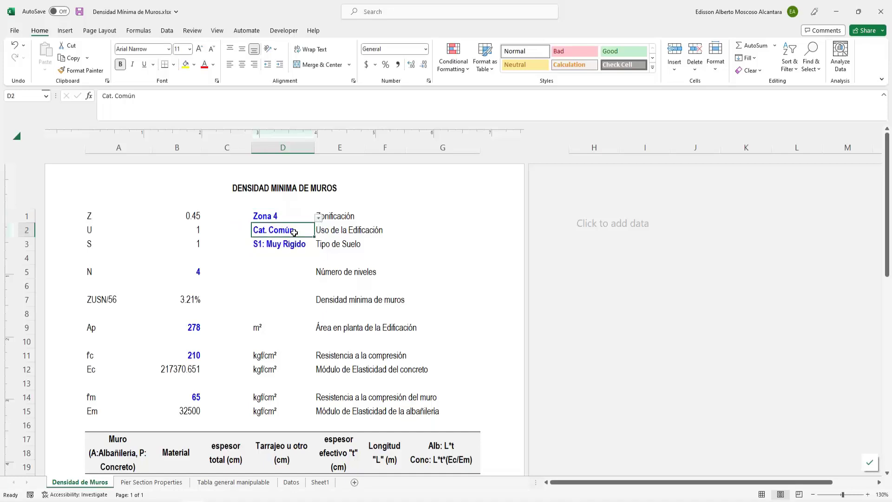
pyautogui.click(320, 230)
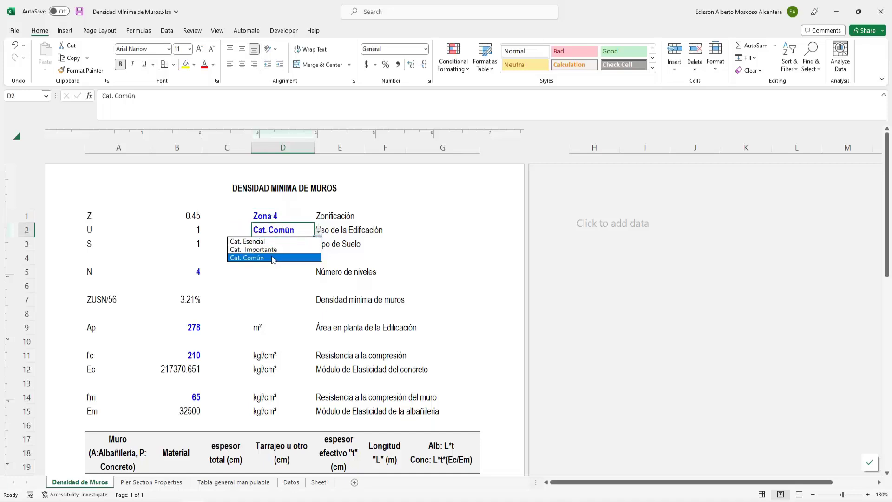
pyautogui.click(274, 257)
pyautogui.click(298, 247)
pyautogui.click(319, 248)
pyautogui.click(318, 249)
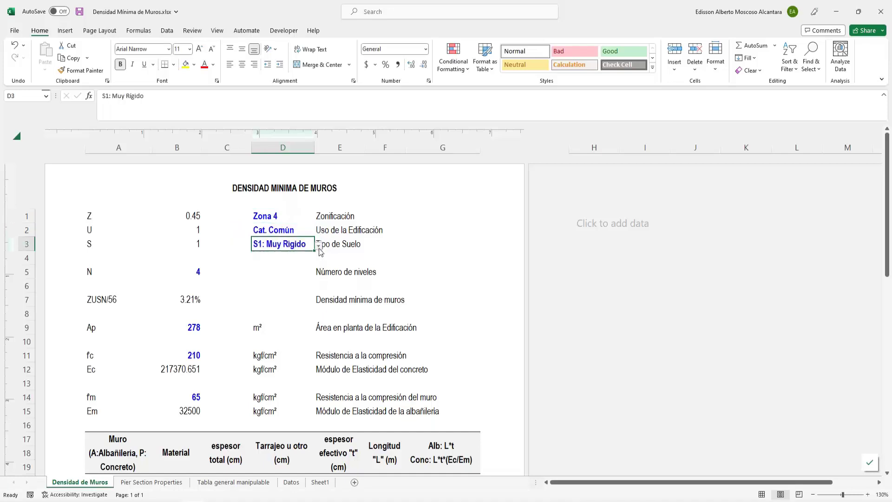
# - Set the number of levels N to 5
pyautogui.click(191, 273)
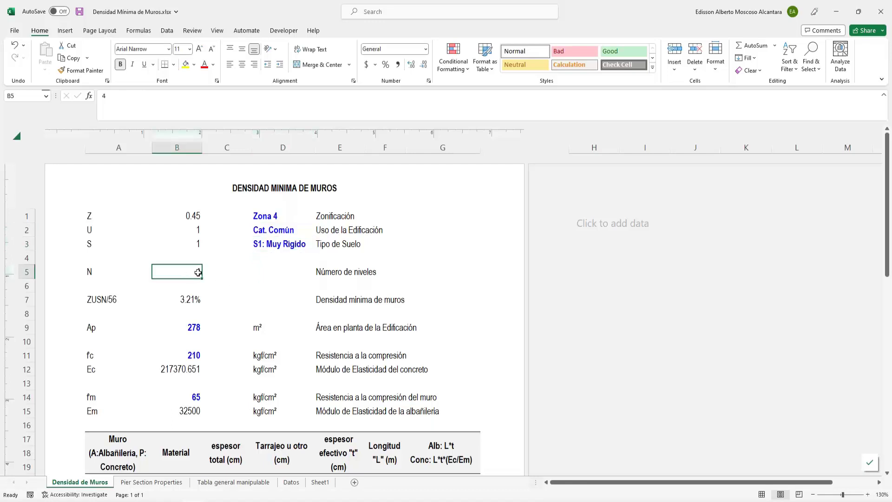
pyautogui.write('5')
pyautogui.press('Return')
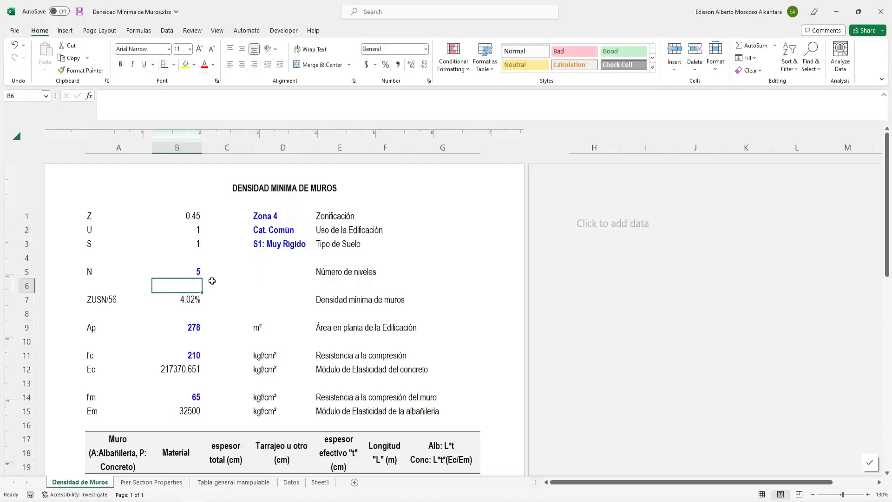
# - Examine the minimum wall density ZUSN/56, its formula in cell B7, and the Z, U, S and N parameters feeding it
pyautogui.scroll(-1, 211, 280)
pyautogui.scroll(1, 139, 283)
pyautogui.click(98, 302)
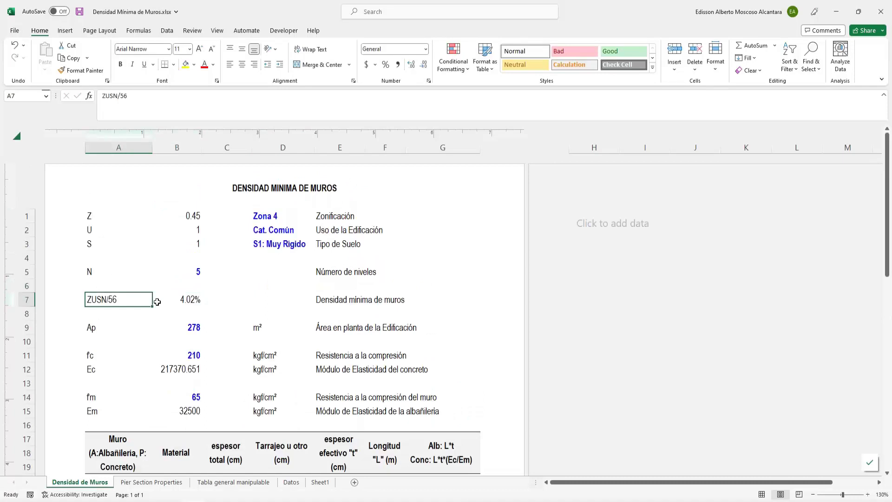
pyautogui.keyDown('shift'); pyautogui.click(190, 302); pyautogui.keyUp('shift')
pyautogui.click(181, 302)
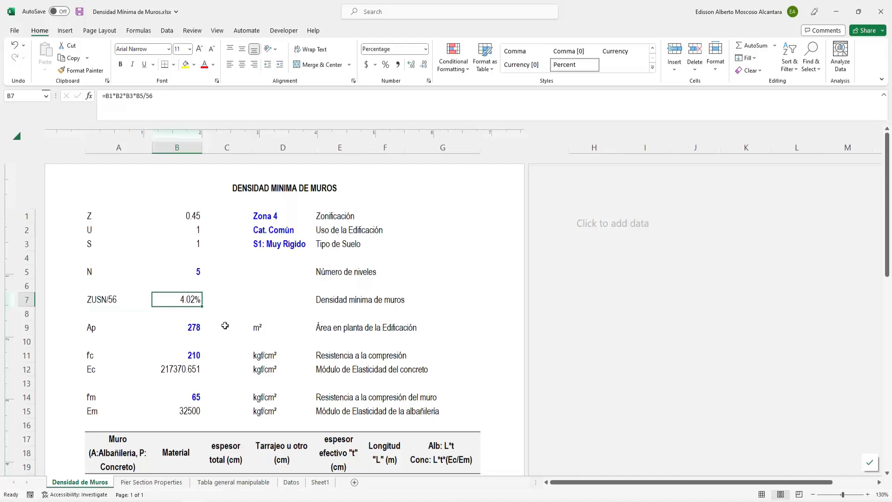
pyautogui.moveTo(91, 217); pyautogui.dragTo(388, 271)
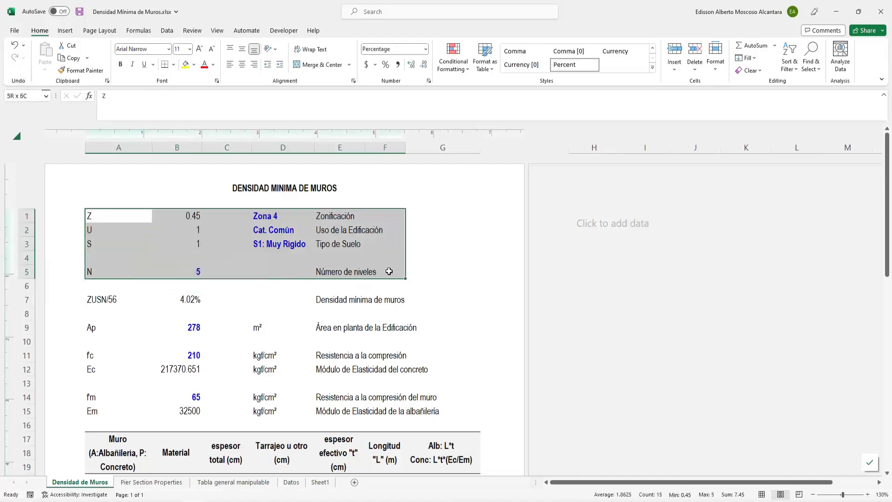
pyautogui.moveTo(103, 299); pyautogui.dragTo(382, 300)
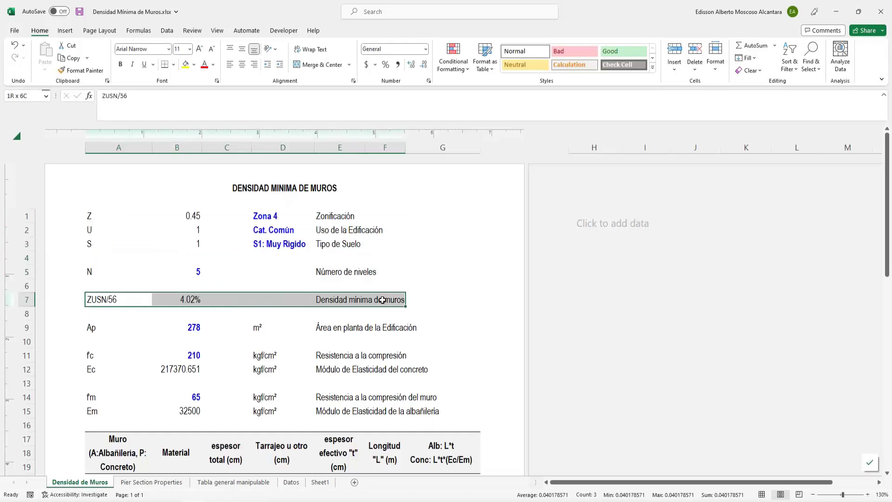
pyautogui.click(116, 300)
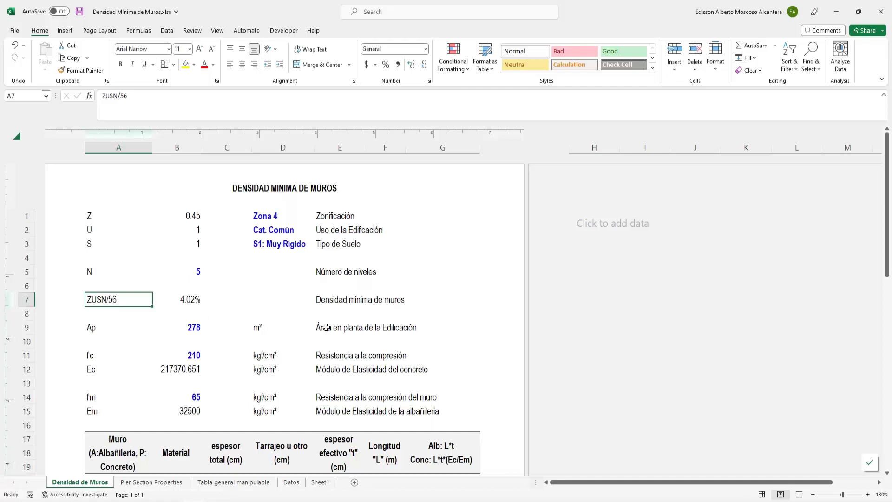
# - Switch to the AutoCAD structural plan and start an area measurement of the 1er Nivel outline at the slab step below axis 7, near axis A
pyautogui.click(197, 326)
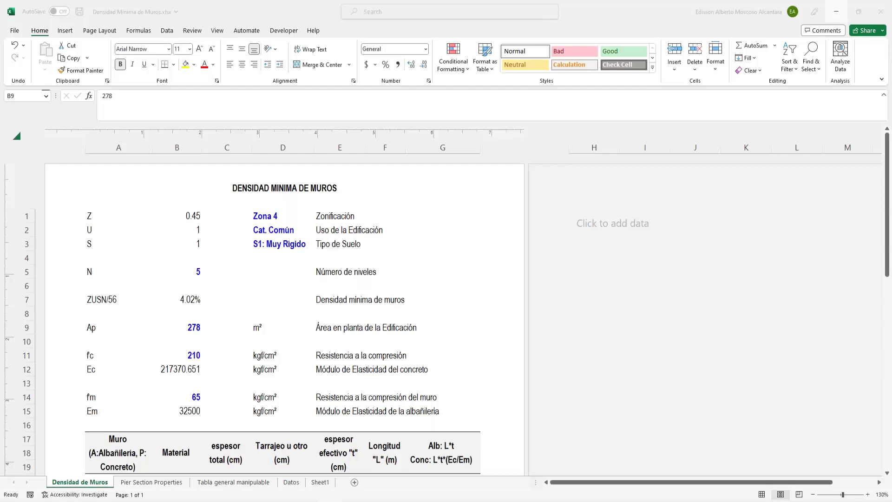
pyautogui.hotkey('alt', 'Tab')
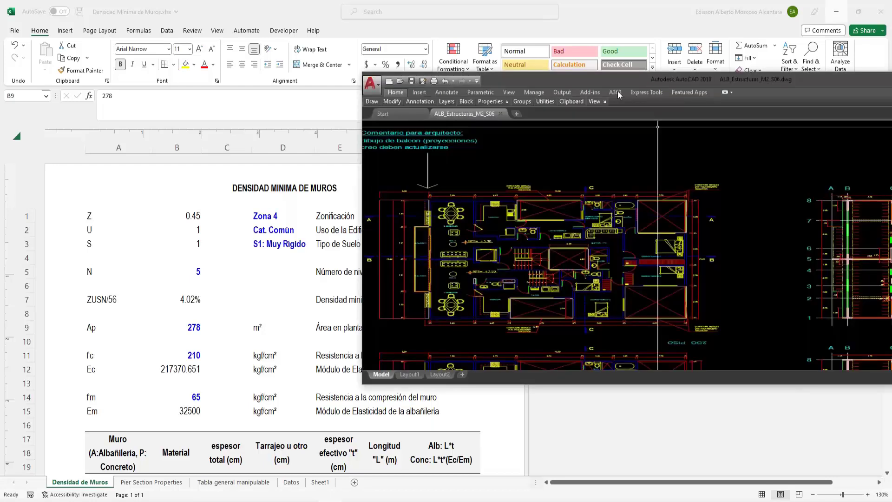
pyautogui.write('AA')
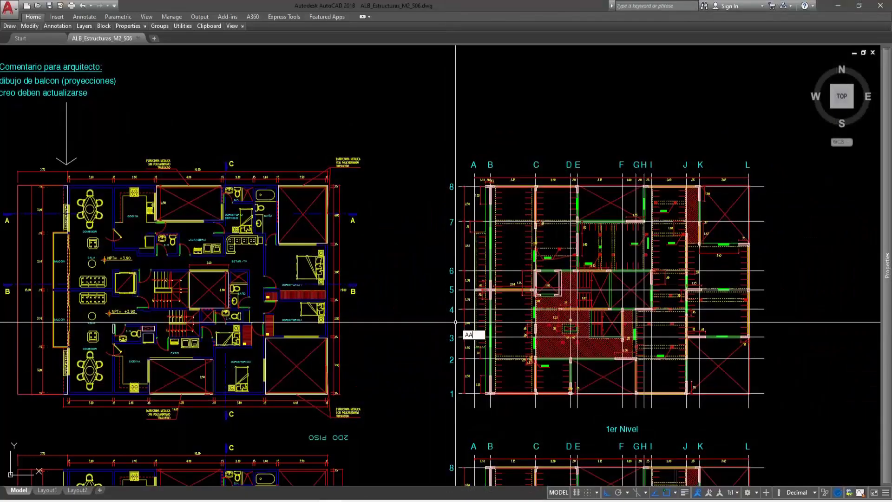
pyautogui.press('Return')
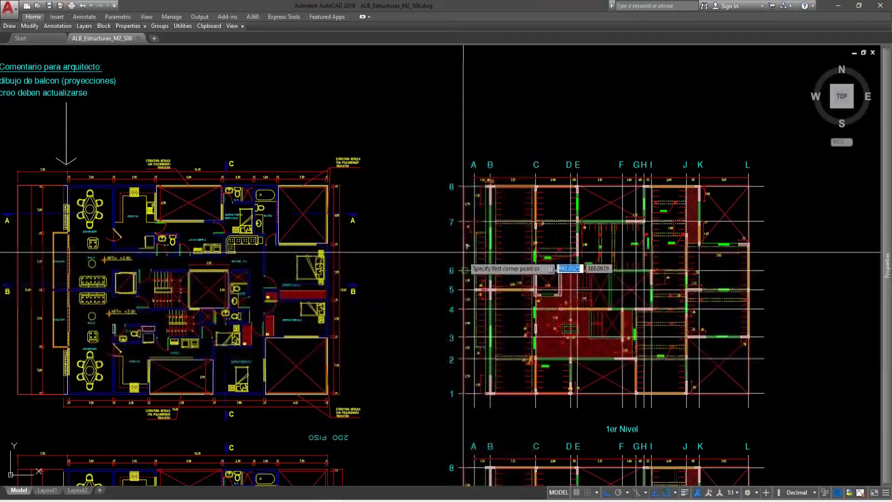
pyautogui.scroll(5, 465, 228)
pyautogui.click(464, 294)
pyautogui.click(533, 294)
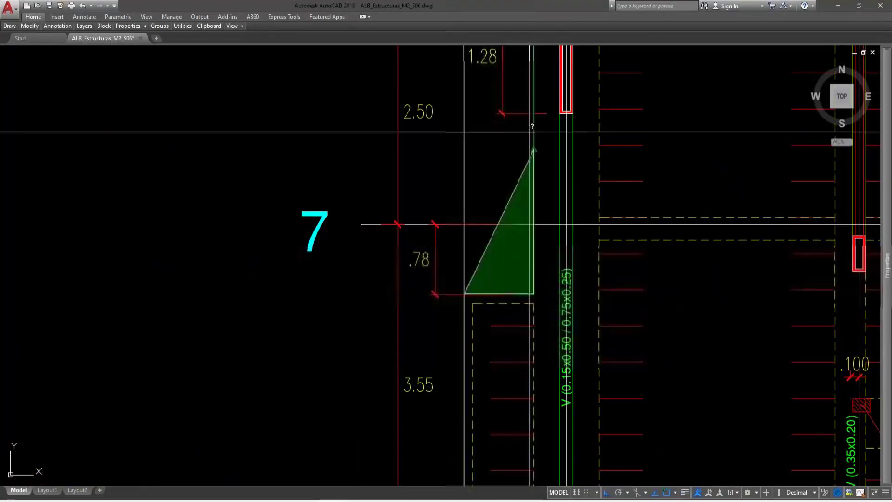
# - Trace the measured outline up to the outer corner at axis 8 near B and along axis 8 to axis E
pyautogui.scroll(3, 534, 147)
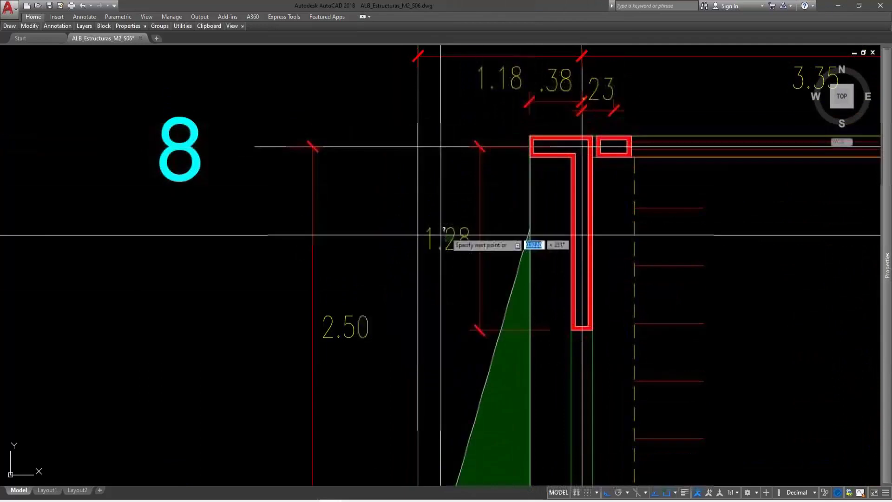
pyautogui.scroll(-9, 674, 235)
pyautogui.scroll(6, 617, 230)
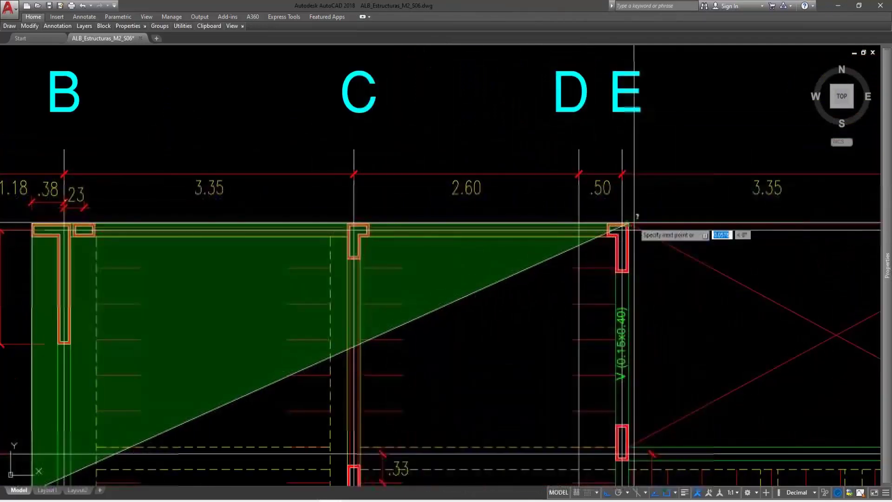
pyautogui.click(629, 225)
# - Trace the area outline around the open recess between axes E and H down to axis 7, and along axis 8 to axis K
pyautogui.moveTo(639, 444); pyautogui.dragTo(618, 310, button='middle')
pyautogui.moveTo(873, 307); pyautogui.dragTo(564, 331, button='middle')
pyautogui.moveTo(711, 114); pyautogui.dragTo(687, 169, button='middle')
pyautogui.scroll(-4, 530, 186)
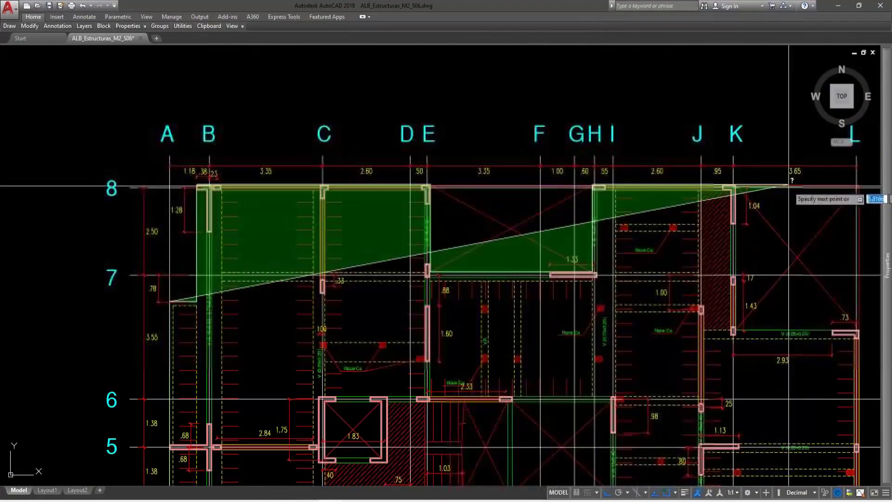
pyautogui.scroll(4, 733, 188)
pyautogui.click(734, 186)
# - Trace the area outline down axis K, across to axis L, down to axis 3 and back to axis J
pyautogui.moveTo(743, 332); pyautogui.dragTo(685, 129, button='middle')
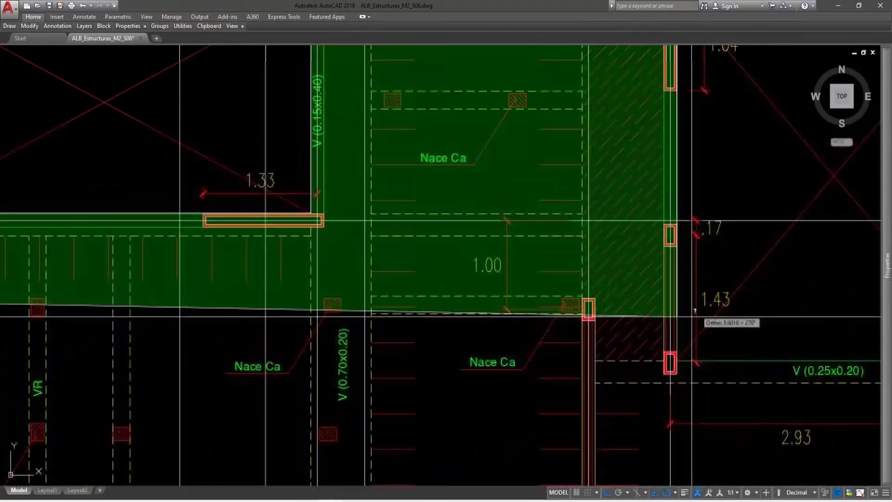
pyautogui.moveTo(800, 345); pyautogui.dragTo(608, 259, button='middle')
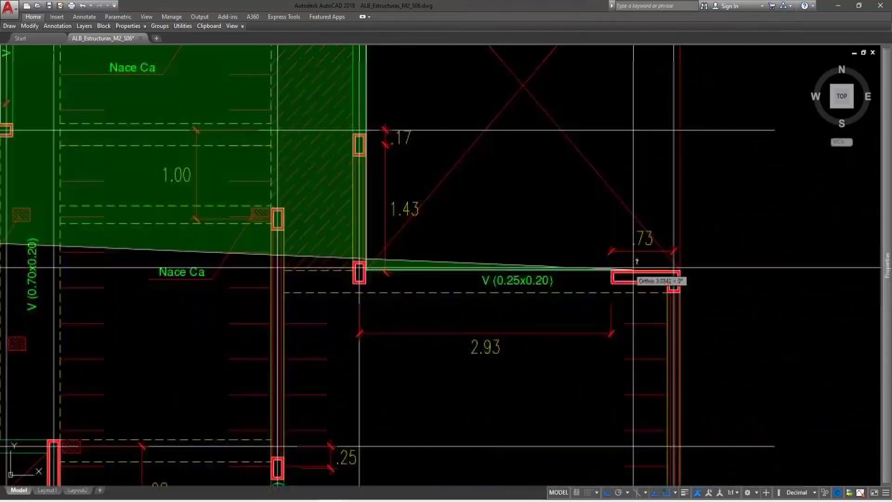
pyautogui.scroll(-5, 663, 192)
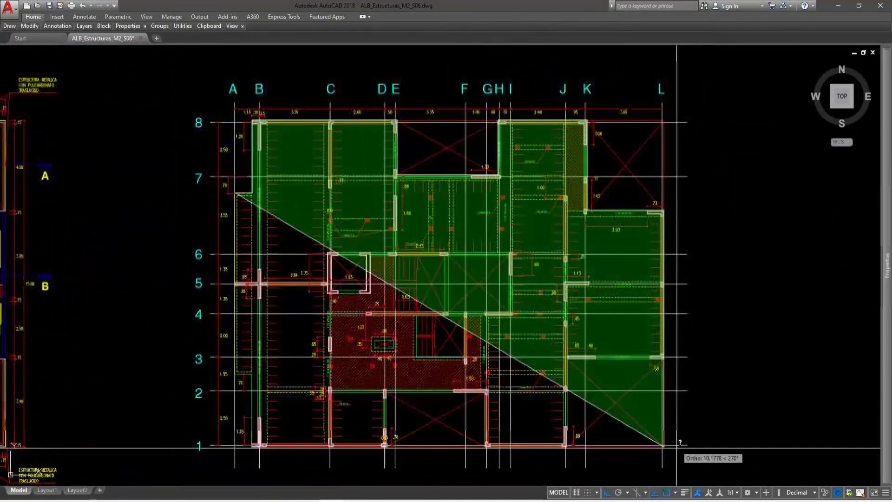
pyautogui.moveTo(671, 359); pyautogui.dragTo(667, 313, button='middle')
pyautogui.scroll(5, 683, 262)
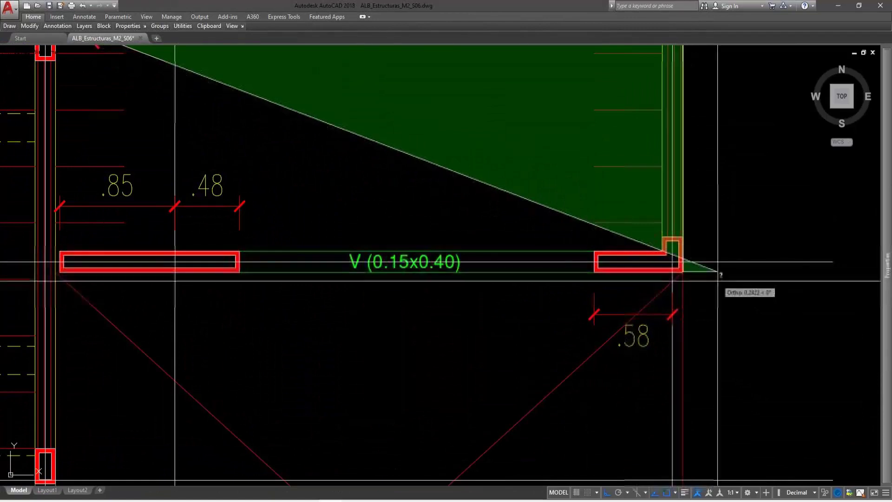
pyautogui.scroll(-4, 688, 274)
pyautogui.scroll(6, 441, 279)
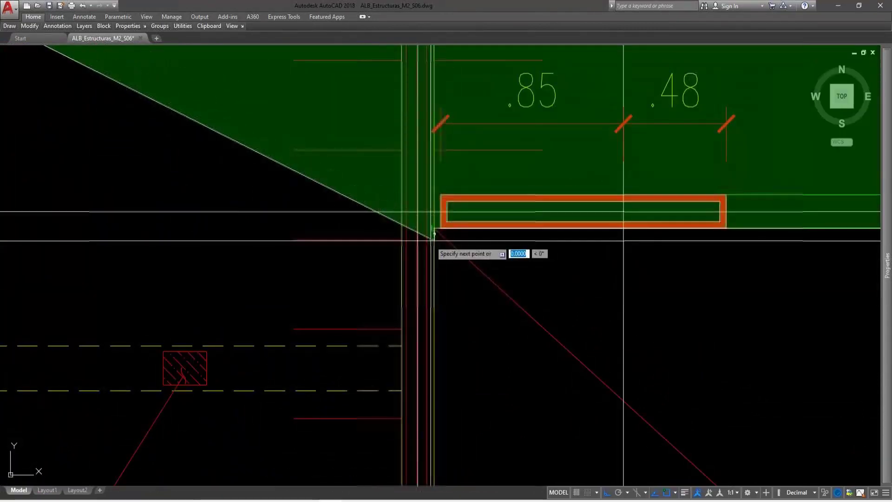
# - Trace the area outline down axis J to axis 1, across to axis G, up to axis 2 and over to axis D
pyautogui.scroll(-4, 520, 226)
pyautogui.moveTo(488, 409); pyautogui.dragTo(506, 194, button='middle')
pyautogui.scroll(5, 485, 366)
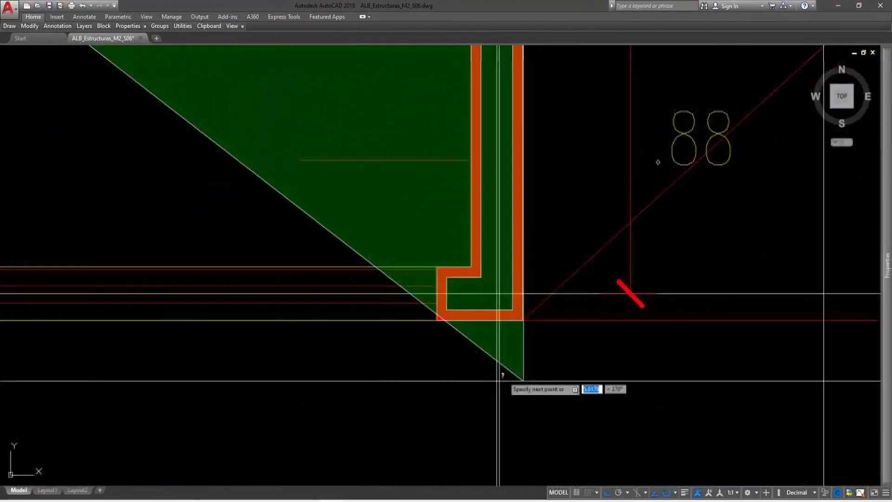
pyautogui.scroll(-8, 691, 339)
pyautogui.scroll(6, 441, 339)
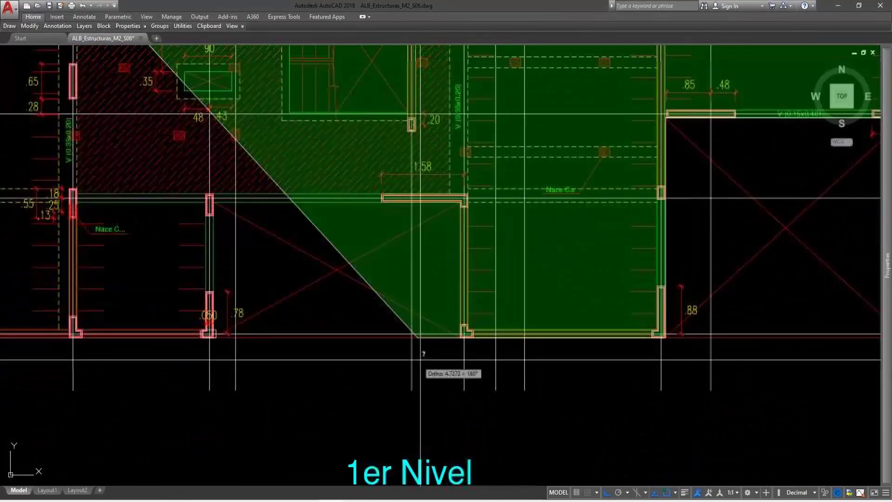
pyautogui.scroll(-4, 483, 288)
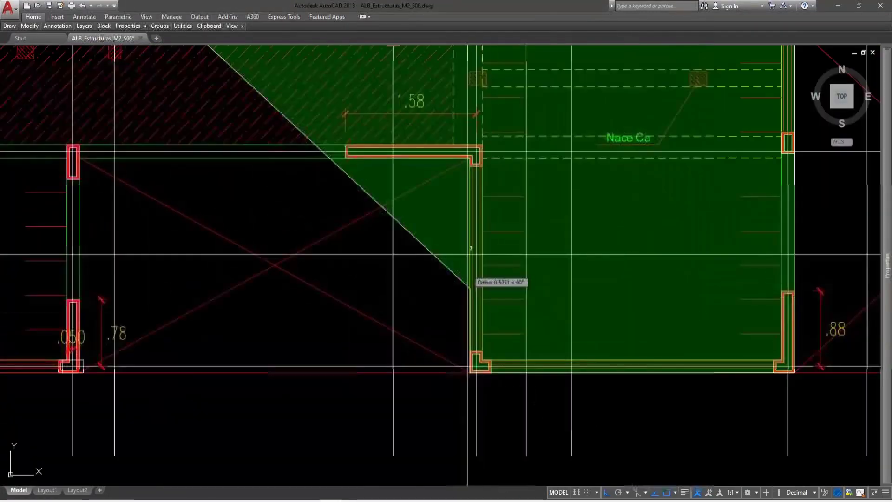
pyautogui.scroll(6, 498, 174)
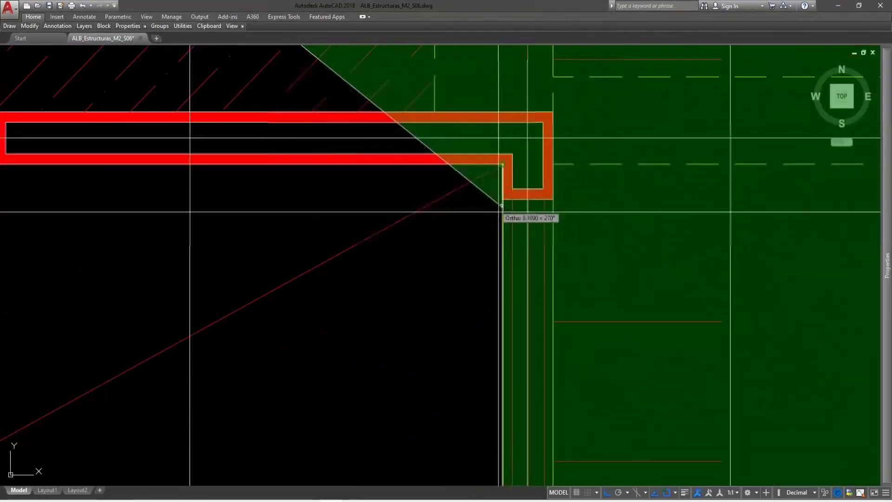
pyautogui.scroll(-4, 500, 164)
pyautogui.scroll(5, 449, 268)
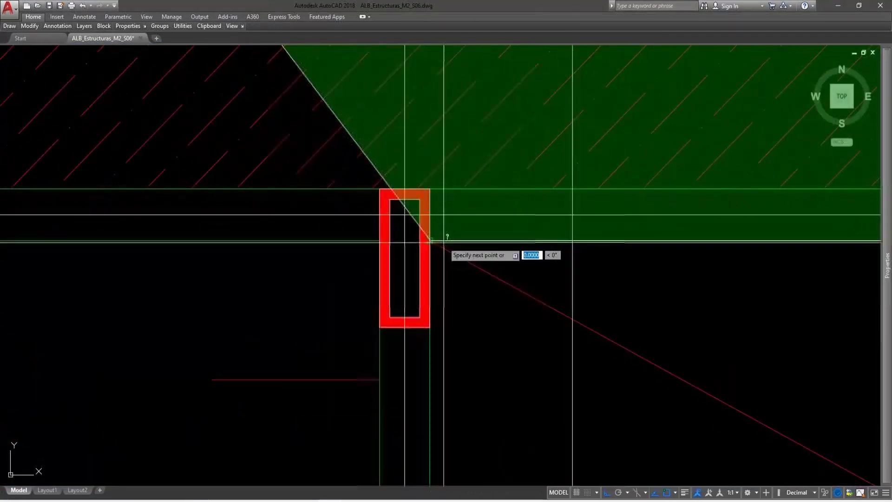
# - Trace the area outline down axis D to axis 1 and along axis 1 to the outer wall corner near axis B
pyautogui.scroll(-4, 462, 251)
pyautogui.scroll(6, 471, 420)
pyautogui.scroll(-3, 472, 386)
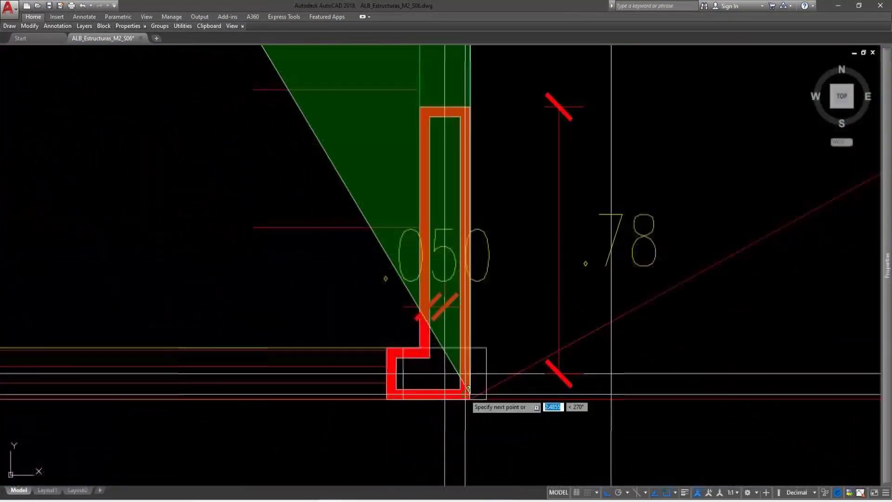
pyautogui.scroll(-2, 567, 371)
pyautogui.moveTo(566, 371); pyautogui.dragTo(529, 391, button='middle')
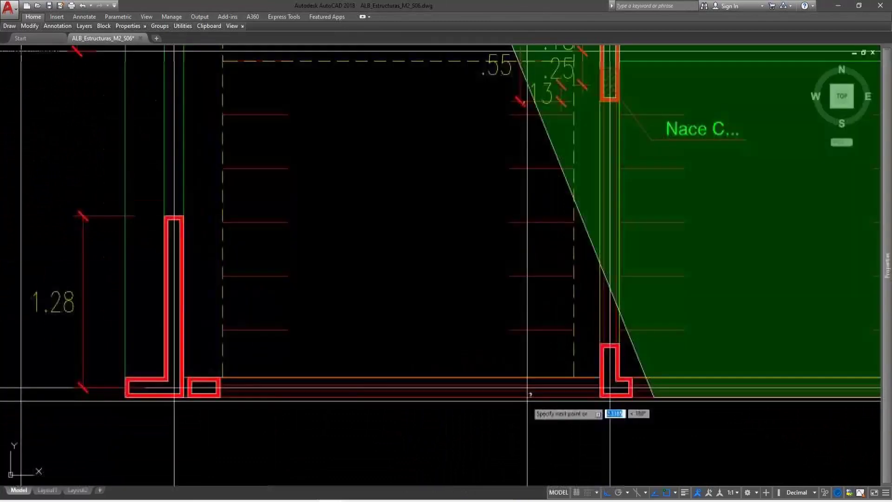
pyautogui.scroll(-3, 320, 404)
pyautogui.scroll(3, 332, 381)
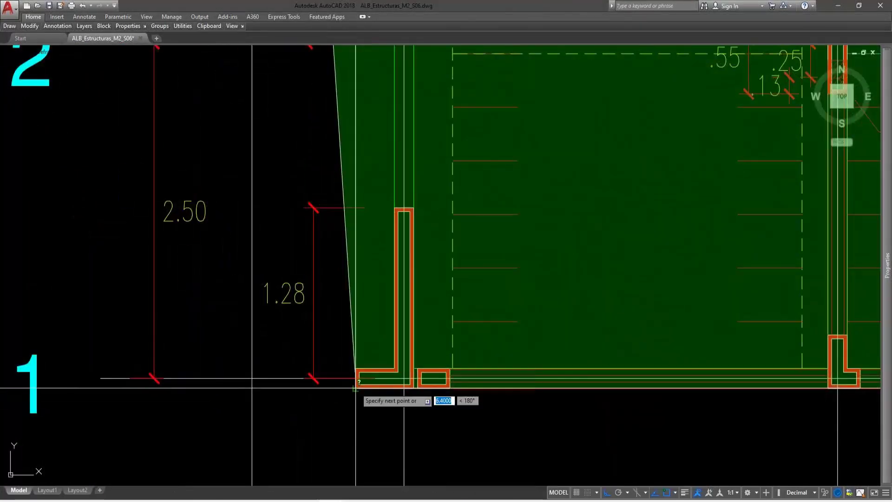
# - Trace the rest of the floor plan's west outline to the corner below the .78 dimension and complete the area measurement
pyautogui.scroll(-6, 354, 408)
pyautogui.scroll(6, 339, 298)
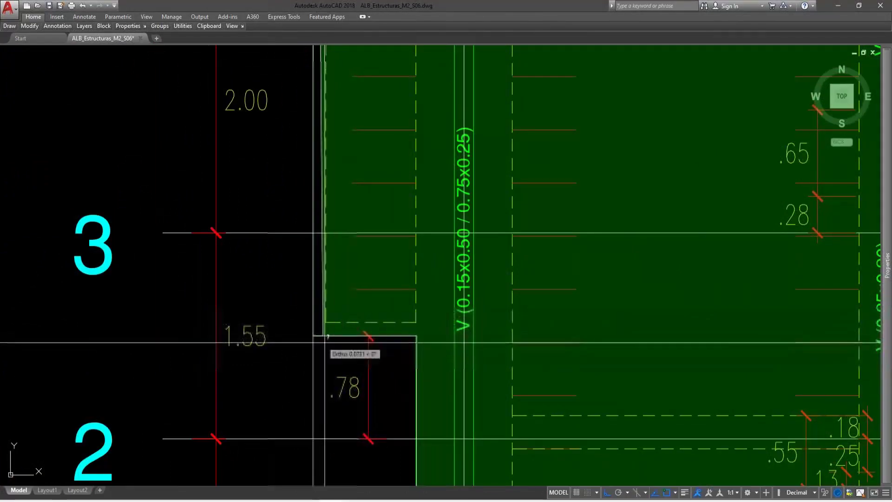
pyautogui.moveTo(335, 358); pyautogui.dragTo(360, 433, button='middle')
pyautogui.moveTo(427, 256); pyautogui.dragTo(441, 368, button='middle')
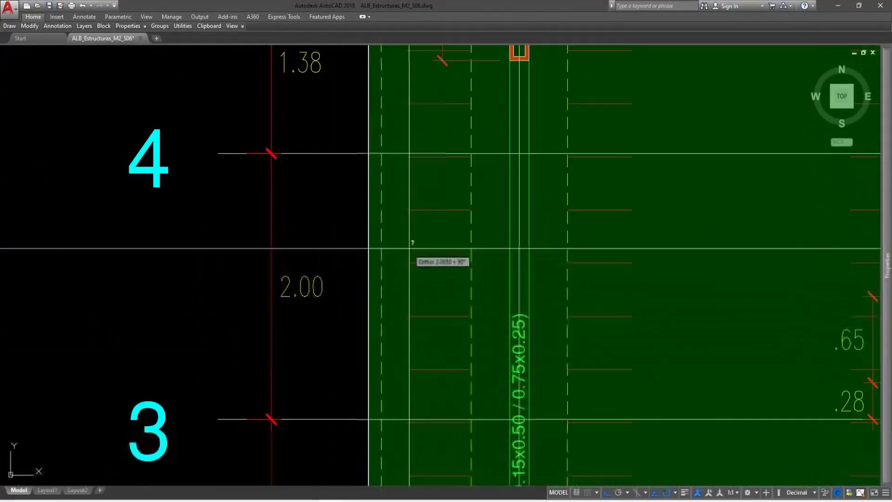
pyautogui.moveTo(446, 139); pyautogui.dragTo(469, 394, button='middle')
pyautogui.moveTo(418, 209); pyautogui.dragTo(484, 410, button='middle')
pyautogui.moveTo(459, 70); pyautogui.dragTo(479, 335, button='middle')
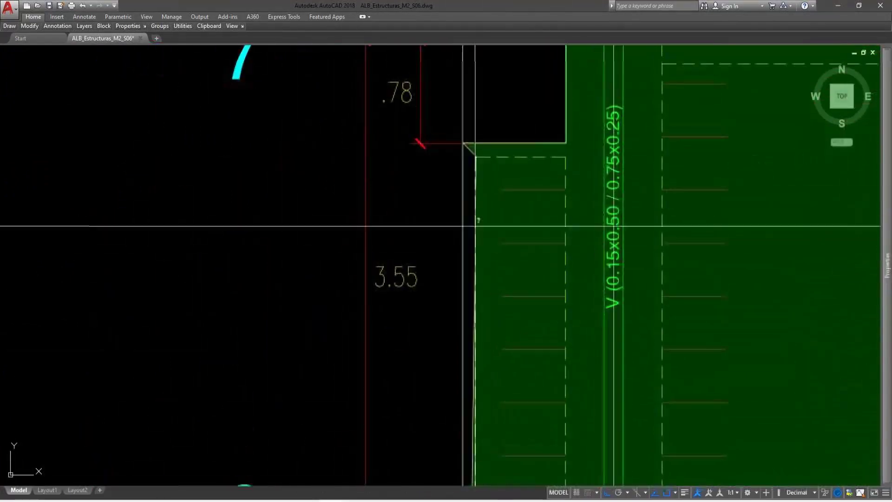
pyautogui.click(462, 143)
pyautogui.press('Return')
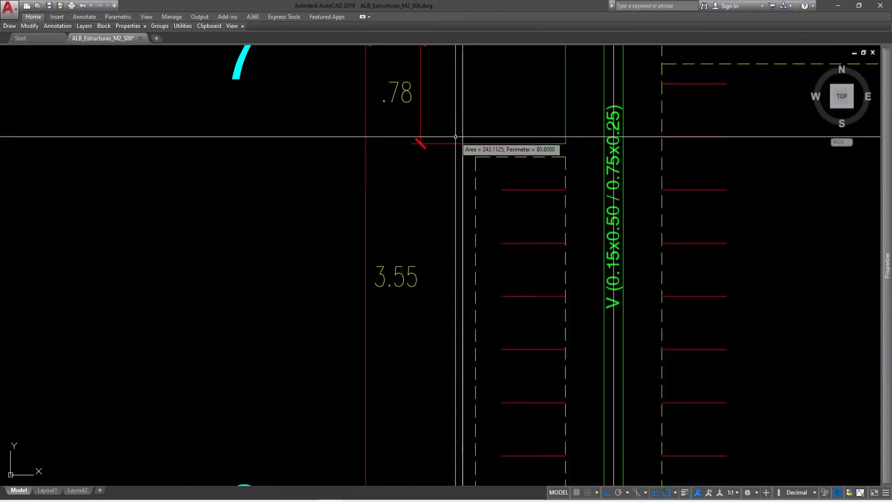
# - Switch to Excel and set the building's plan area Ap to 243.1 m²
pyautogui.click(837, 5)
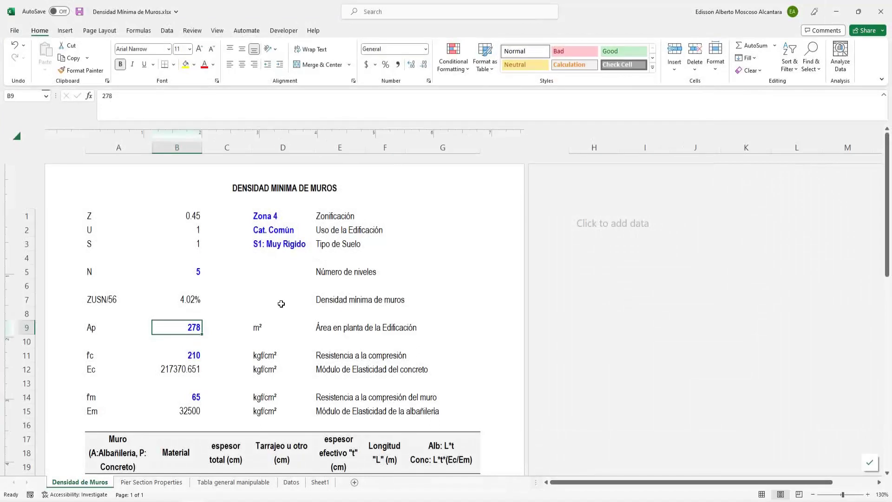
pyautogui.write('243.1')
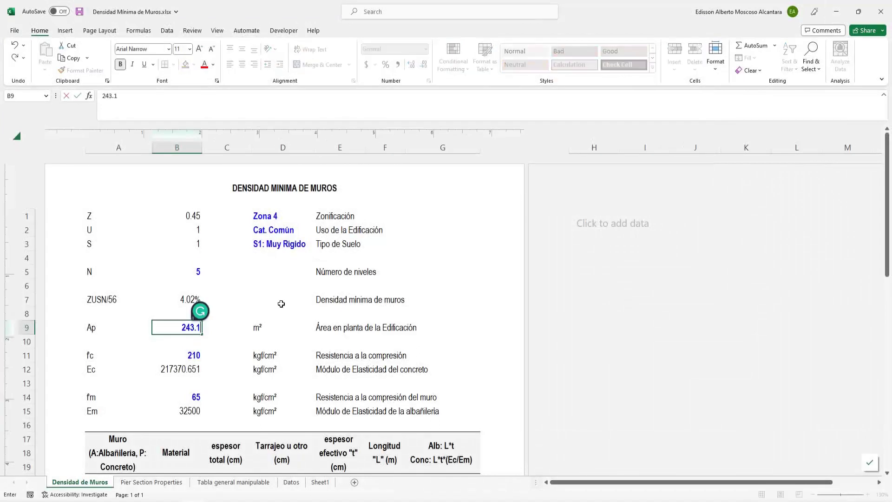
pyautogui.press('Return')
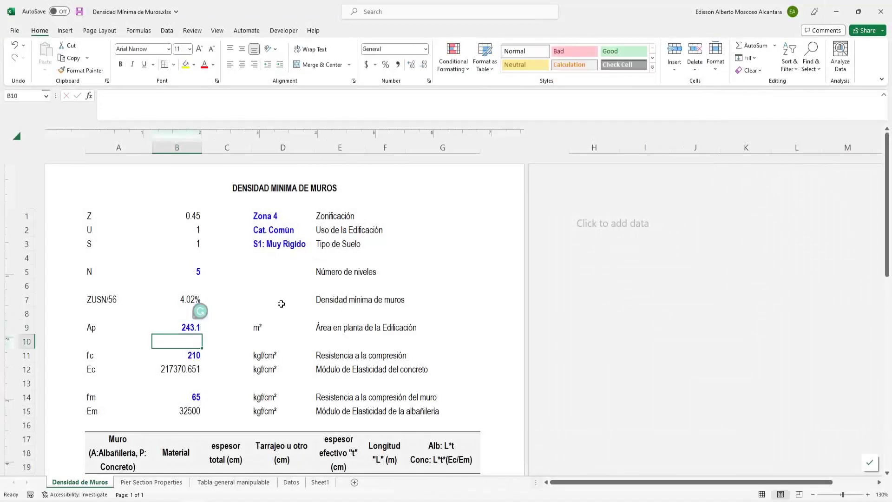
# - Review the concrete and masonry compressive strengths and the materials assigned in the wall table
pyautogui.click(190, 356)
pyautogui.scroll(-1, 191, 356)
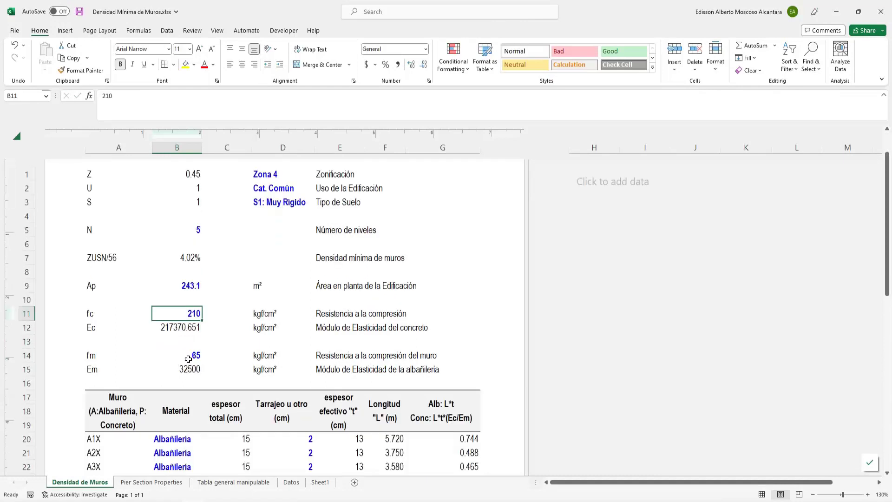
pyautogui.click(188, 359)
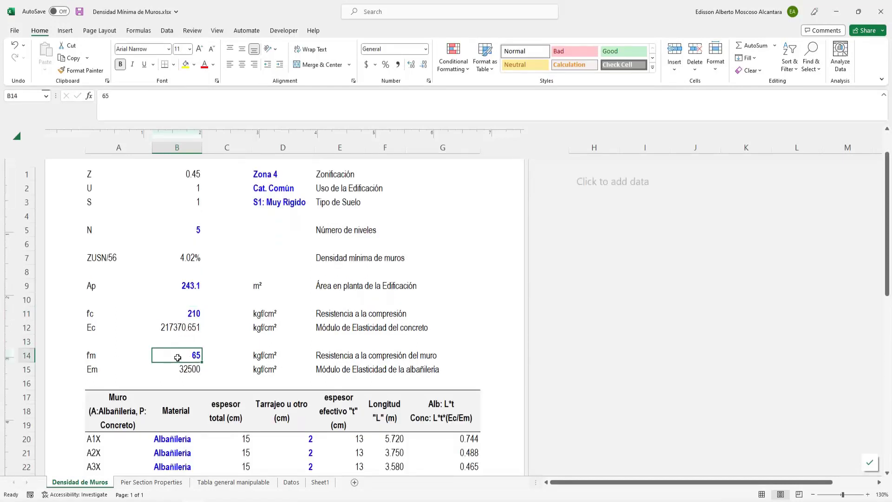
pyautogui.scroll(-4, 221, 349)
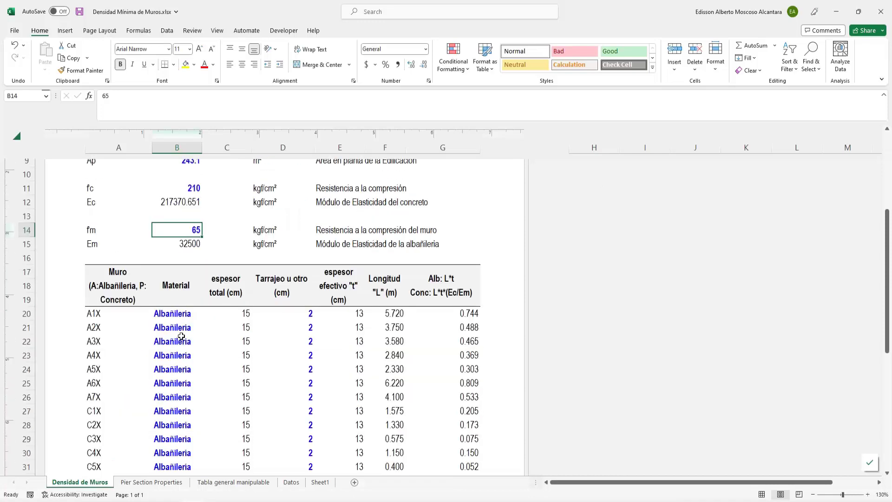
pyautogui.scroll(-2, 181, 336)
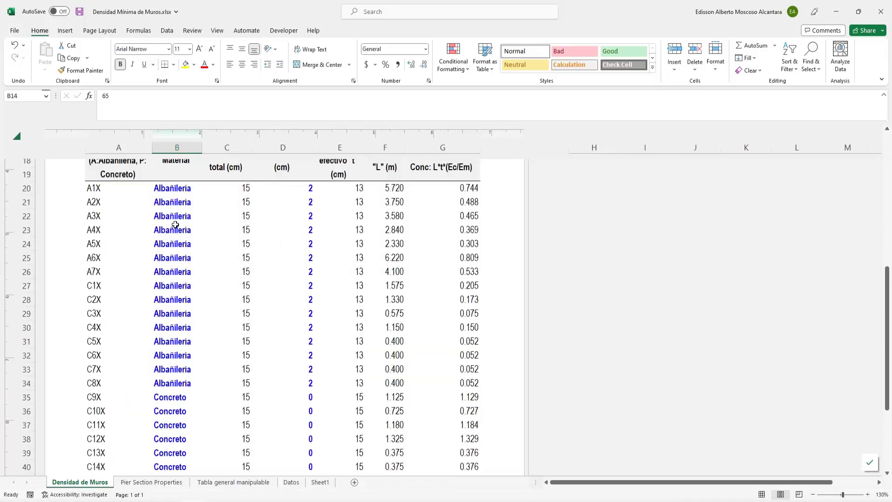
pyautogui.scroll(-3, 153, 358)
pyautogui.scroll(3, 161, 316)
# - Fill the Concreto material from wall C9X upward to C1X
pyautogui.click(172, 400)
pyautogui.scroll(-2, 193, 385)
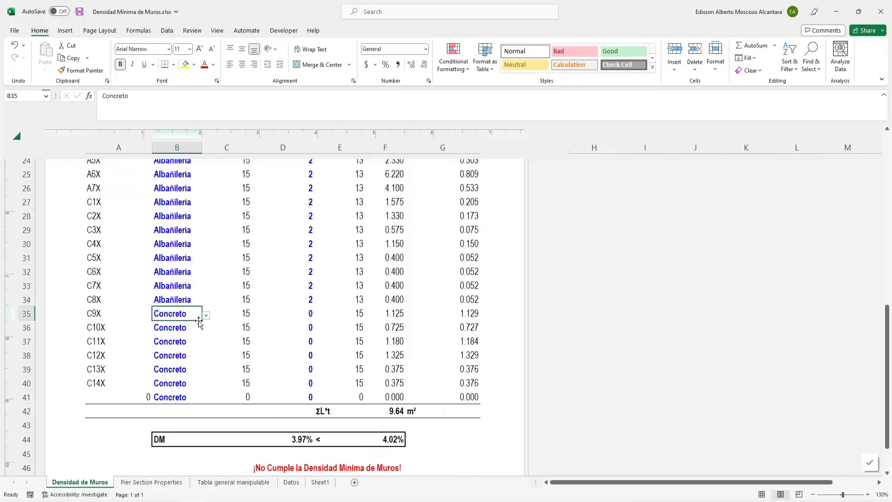
pyautogui.moveTo(203, 321); pyautogui.dragTo(197, 201)
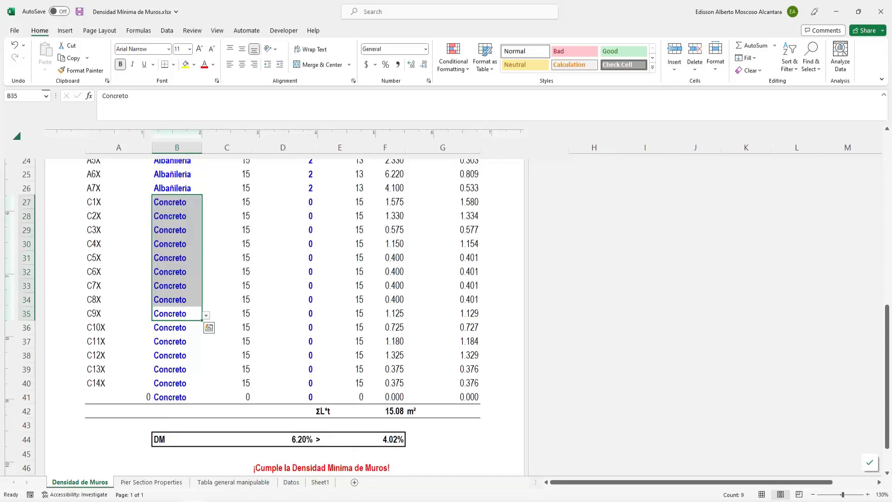
pyautogui.click(176, 340)
# - Delete the empty row 41 at the end of the wall table
pyautogui.click(180, 396)
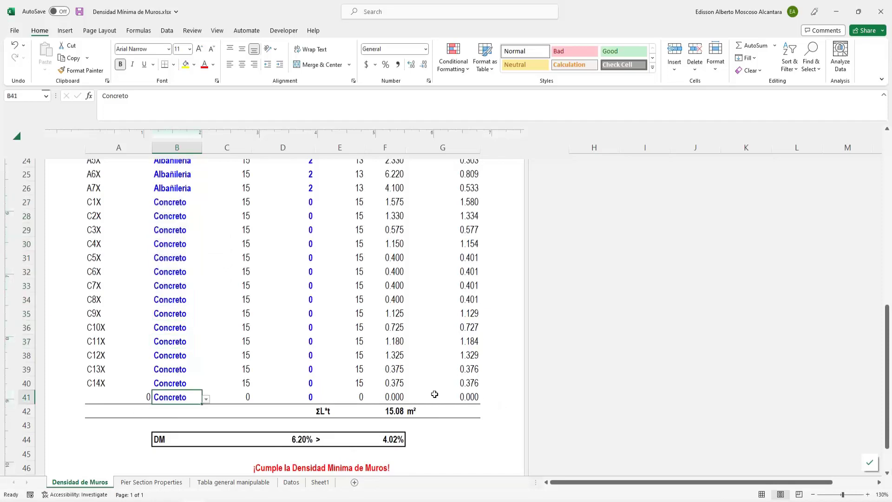
pyautogui.click(23, 396)
pyautogui.rightClick(24, 397)
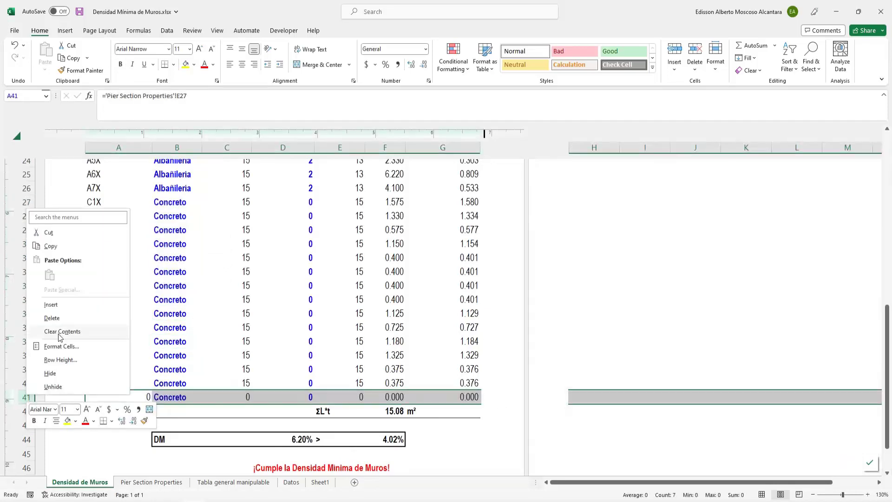
pyautogui.click(51, 318)
pyautogui.click(422, 355)
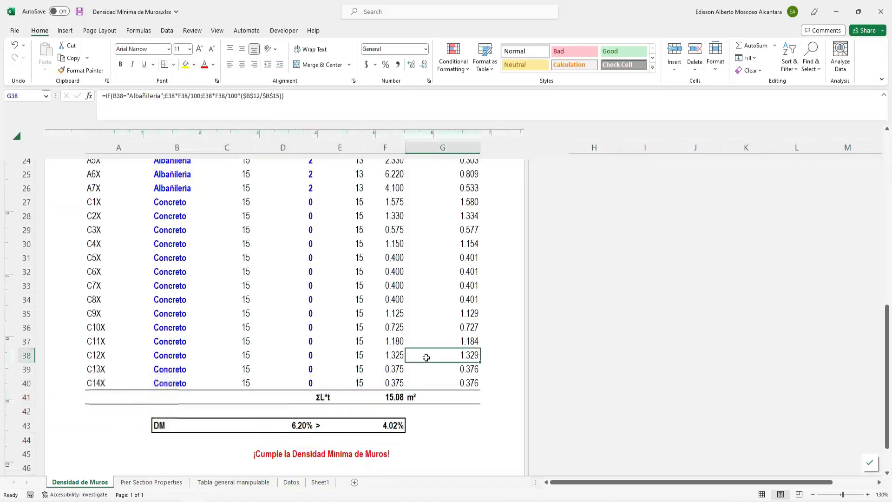
# - Examine the ΣL*t formula and the range it sums below the wall table
pyautogui.scroll(2, 388, 392)
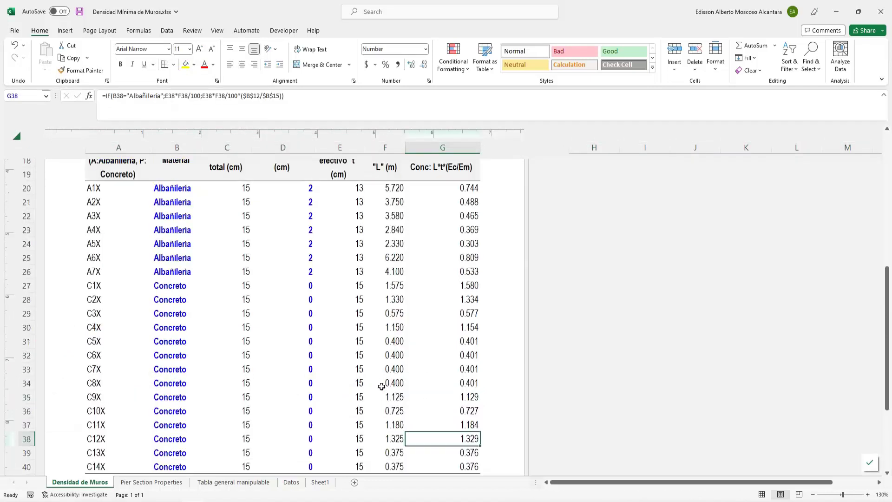
pyautogui.scroll(2, 286, 336)
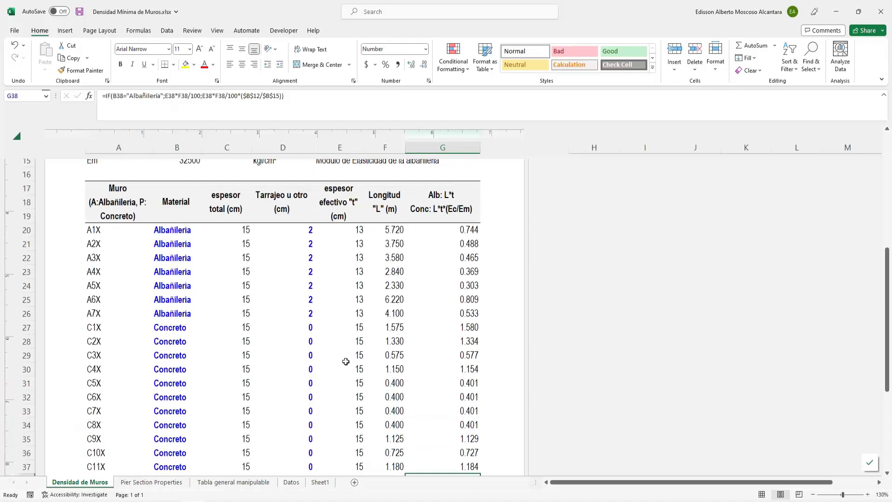
pyautogui.scroll(-3, 366, 395)
pyautogui.click(392, 440)
pyautogui.press('F2')
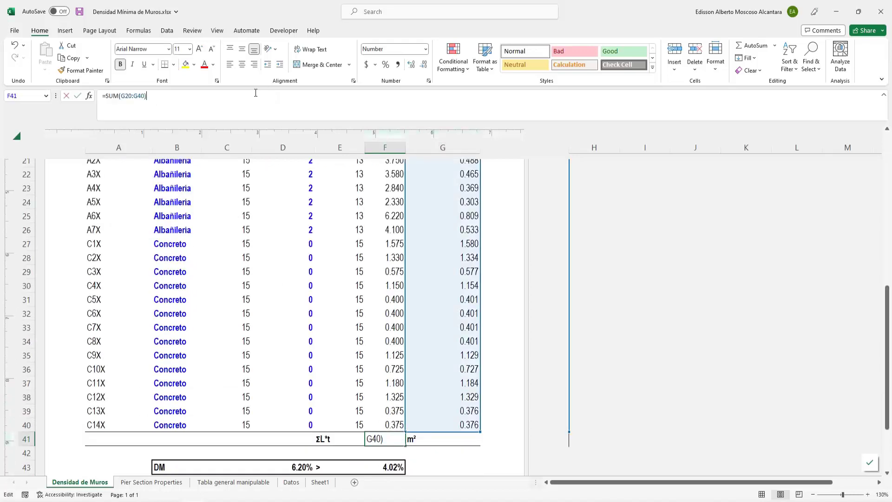
pyautogui.scroll(3, 409, 300)
pyautogui.scroll(-3, 470, 420)
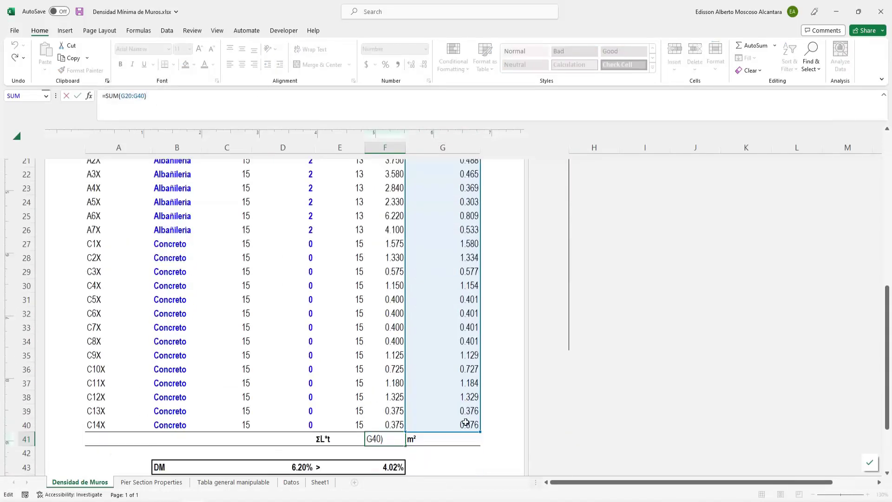
pyautogui.press('Escape')
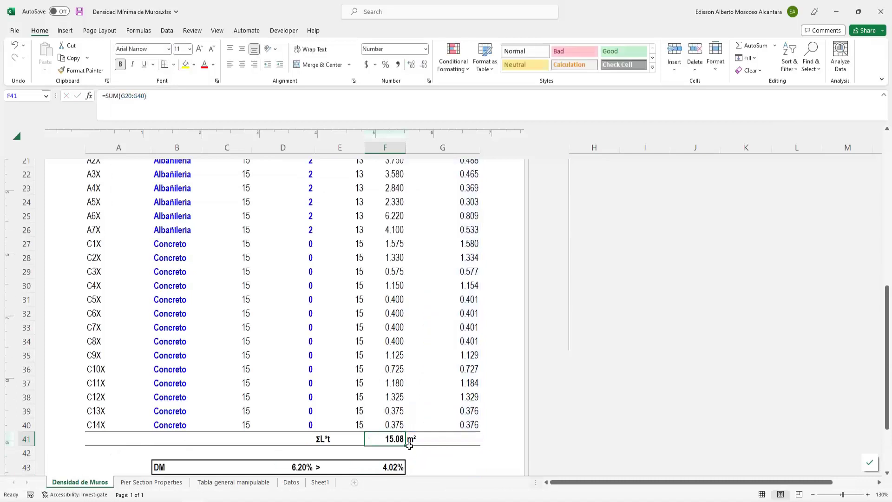
# - Examine the formulas for the provided and minimum wall densities and the length formula of wall A1X
pyautogui.click(294, 466)
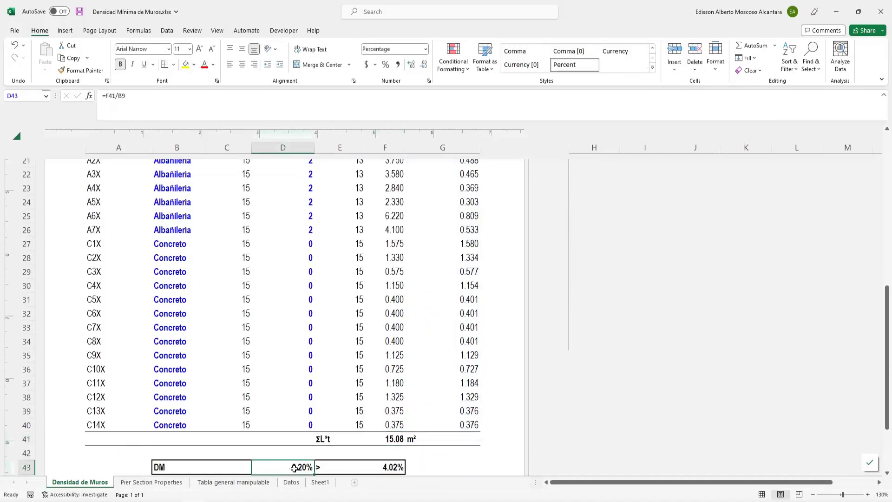
pyautogui.click(177, 101)
pyautogui.press('Escape')
pyautogui.press('Right')
pyautogui.press('Right')
pyautogui.scroll(1, 373, 418)
pyautogui.scroll(1, 373, 418)
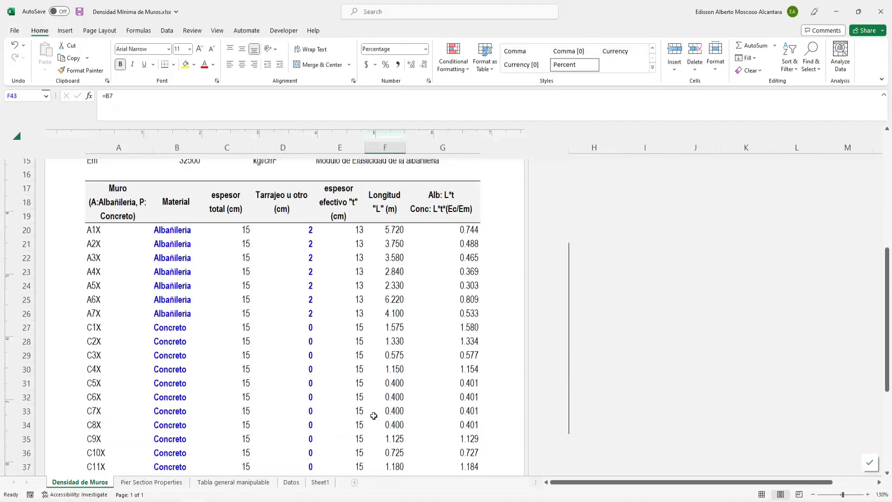
pyautogui.scroll(-1, 355, 304)
pyautogui.scroll(1, 358, 302)
pyautogui.click(389, 230)
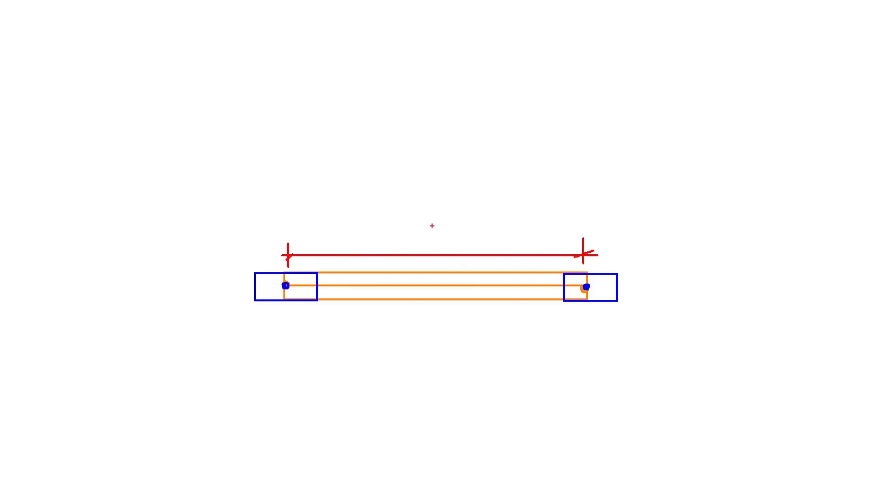
# - Label the upper dimension L on the whiteboard wall sketch, add a labelled dimension spanning both end columns, and clear the sketch
pyautogui.moveTo(434, 219); pyautogui.dragTo(448, 252)
pyautogui.moveTo(252, 311)
pyautogui.mouseDown()
pyautogui.moveTo(254, 338)
pyautogui.moveTo(327, 323)
pyautogui.moveTo(595, 337)
pyautogui.moveTo(611, 333)
pyautogui.mouseUp()
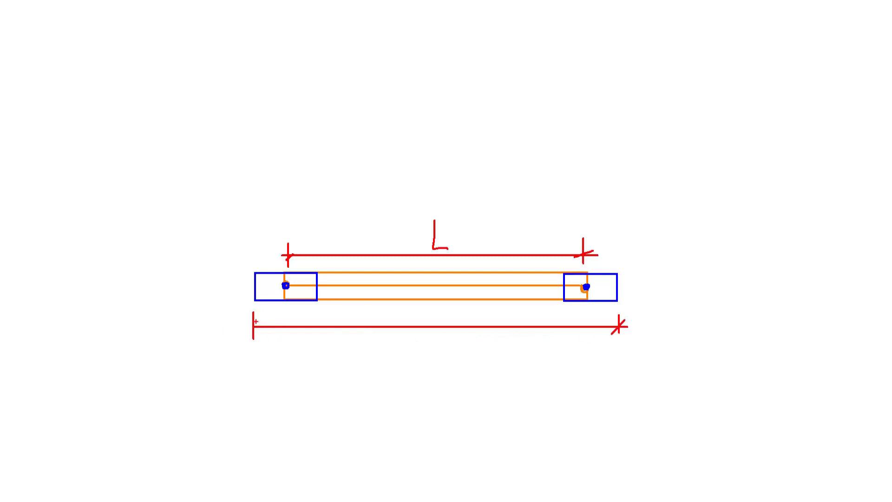
pyautogui.moveTo(259, 319); pyautogui.dragTo(245, 333)
pyautogui.moveTo(446, 338)
pyautogui.mouseDown()
pyautogui.moveTo(469, 356)
pyautogui.moveTo(488, 339)
pyautogui.mouseUp()
pyautogui.press('Escape')
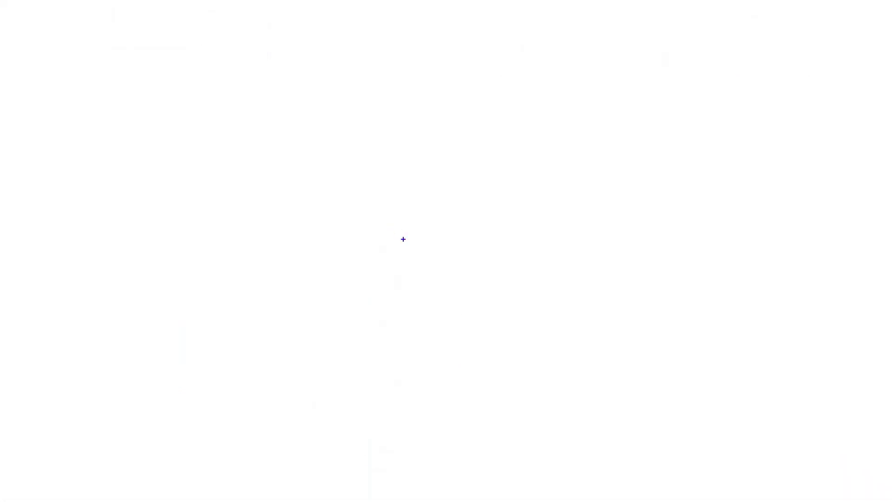
# - Sketch two perpendicular walls meeting at a corner, mark the missing corner piece in red, and dimension the horizontal wall below
pyautogui.moveTo(549, 290); pyautogui.dragTo(327, 340)
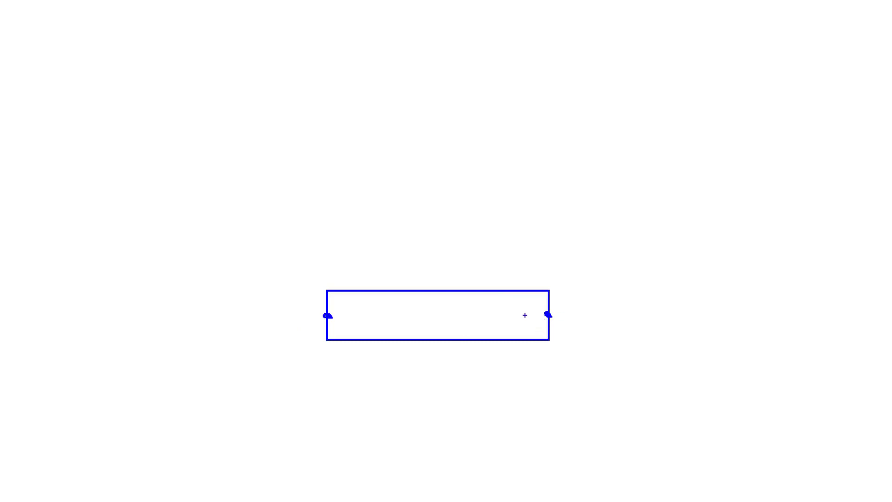
pyautogui.moveTo(524, 315); pyautogui.dragTo(575, 145)
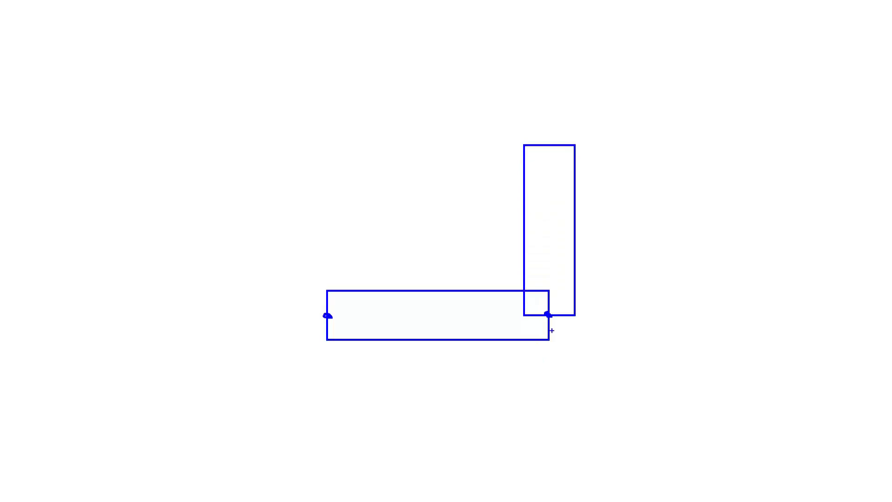
pyautogui.moveTo(573, 288)
pyautogui.mouseDown()
pyautogui.moveTo(549, 340)
pyautogui.moveTo(545, 392)
pyautogui.mouseUp()
pyautogui.moveTo(546, 373); pyautogui.dragTo(316, 374)
pyautogui.moveTo(319, 361)
pyautogui.mouseDown()
pyautogui.moveTo(319, 393)
pyautogui.moveTo(309, 388)
pyautogui.mouseUp()
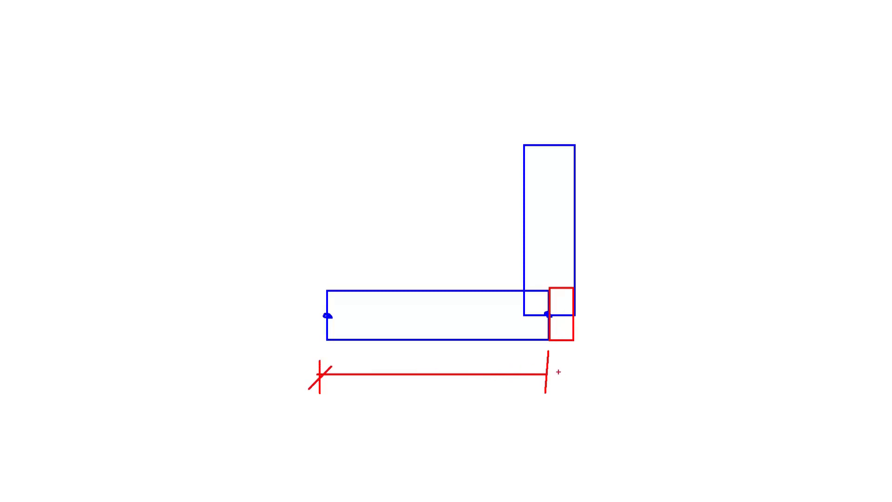
pyautogui.moveTo(556, 367); pyautogui.dragTo(535, 388)
pyautogui.moveTo(569, 363)
pyautogui.mouseDown()
pyautogui.moveTo(561, 385)
pyautogui.moveTo(568, 364)
pyautogui.mouseUp()
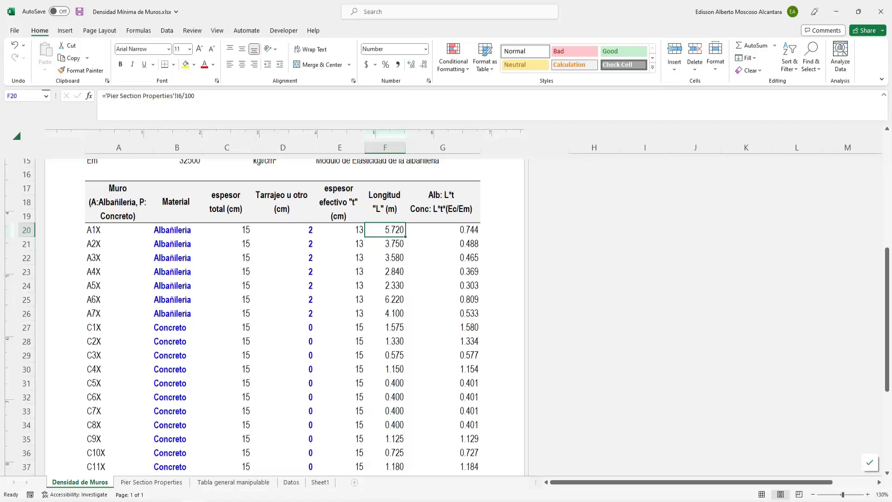
# - Check the linked length values of walls A4X, C1X, C4X and C6X
pyautogui.click(388, 269)
pyautogui.click(383, 325)
pyautogui.click(387, 370)
pyautogui.click(390, 398)
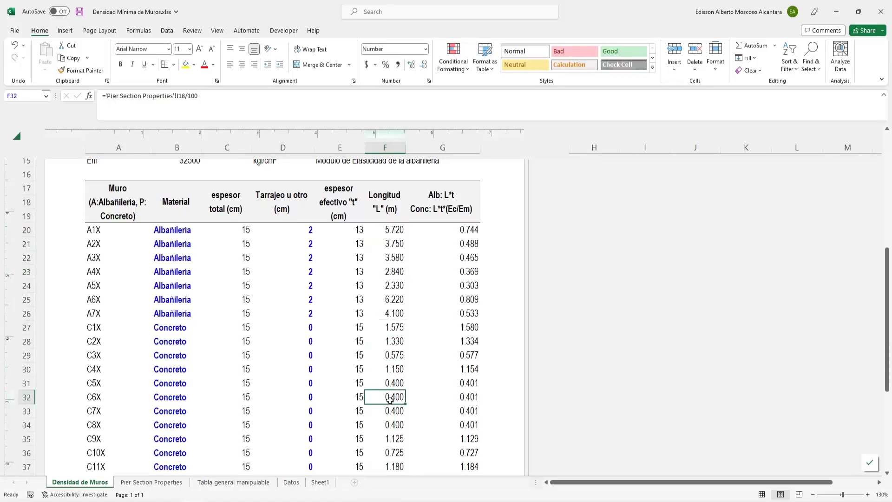
# - Overwrite the lengths of walls A1X to A4X with the sample values 5454, 54, 54 and 454
pyautogui.scroll(1, 390, 398)
pyautogui.click(392, 271)
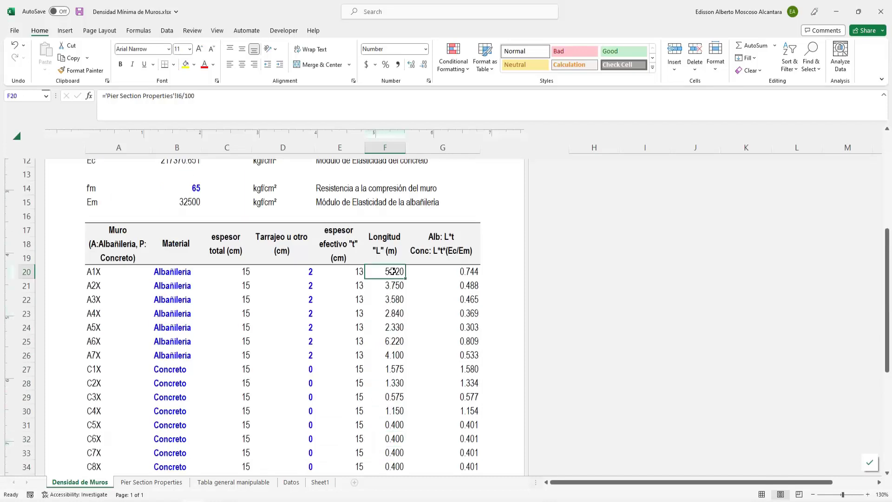
pyautogui.write('5454')
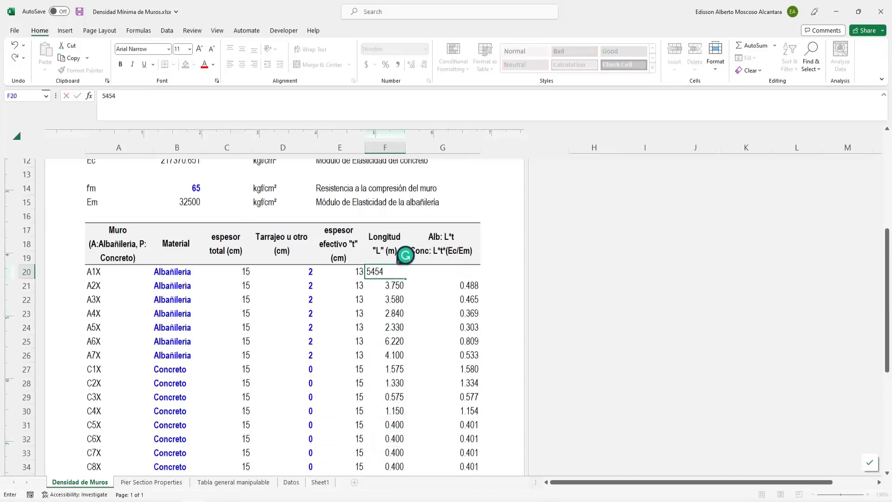
pyautogui.press('Return')
pyautogui.write('54')
pyautogui.press('Return')
pyautogui.write('54')
pyautogui.press('Return')
pyautogui.write('454')
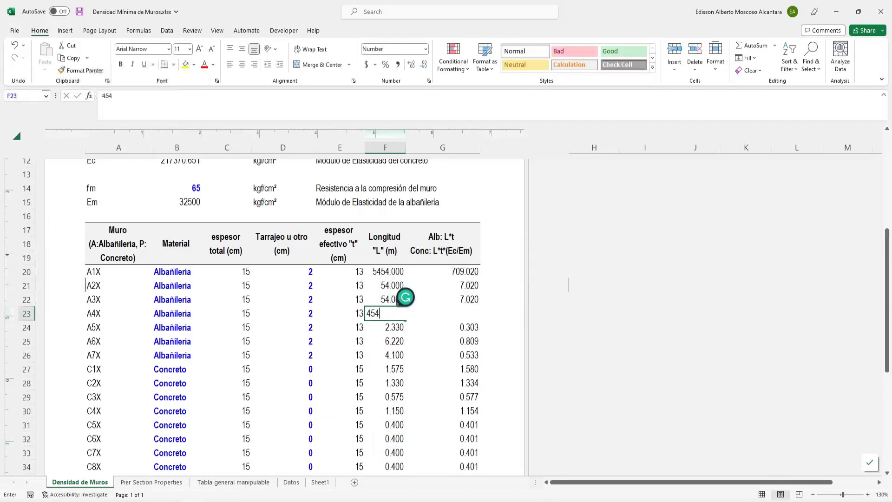
pyautogui.press('Return')
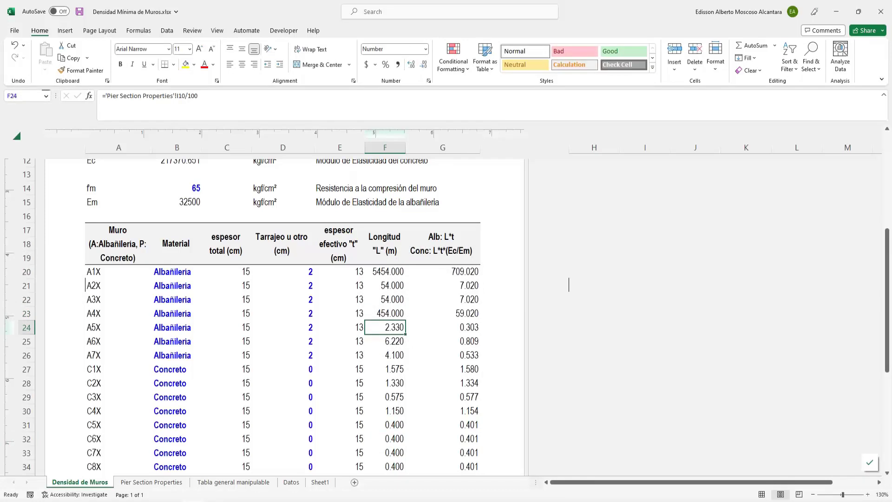
# - Undo the four sample length entries of walls A1X to A4X
pyautogui.hotkey('ctrl', 'z')
pyautogui.hotkey('ctrl', 'z')
pyautogui.hotkey('ctrl', 'z')
pyautogui.hotkey('ctrl', 'z')
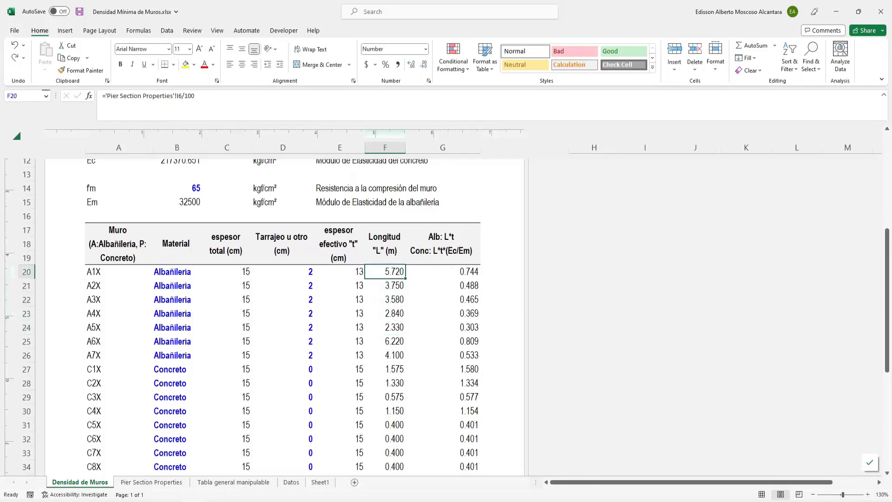
# - Examine the DM comparison of provided against minimum wall density, and review the wall table and input parameters above it
pyautogui.scroll(-6, 296, 390)
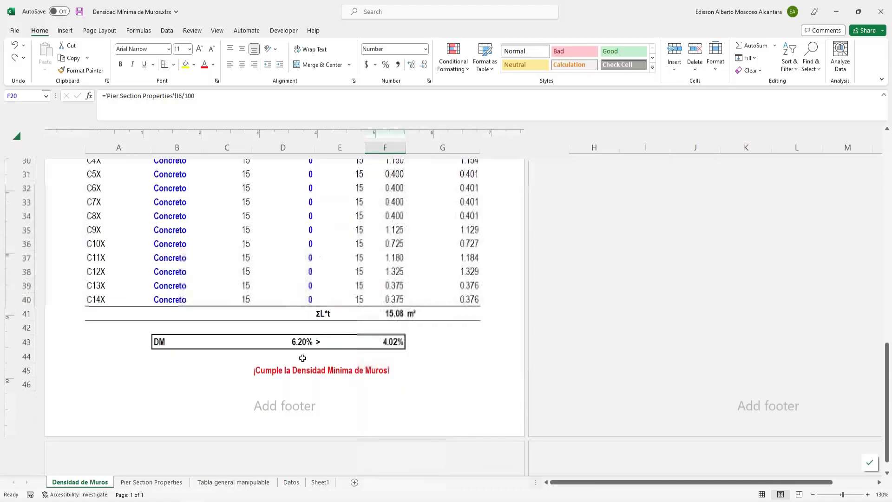
pyautogui.click(300, 342)
pyautogui.click(386, 342)
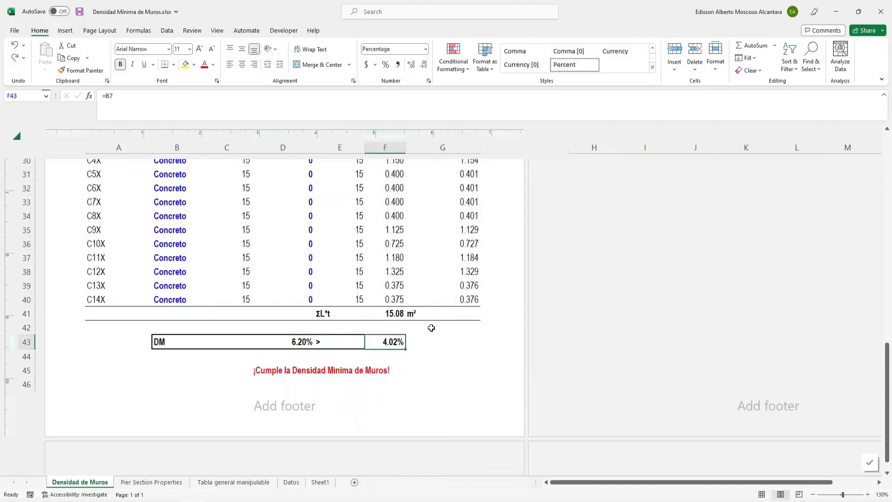
pyautogui.scroll(8, 431, 328)
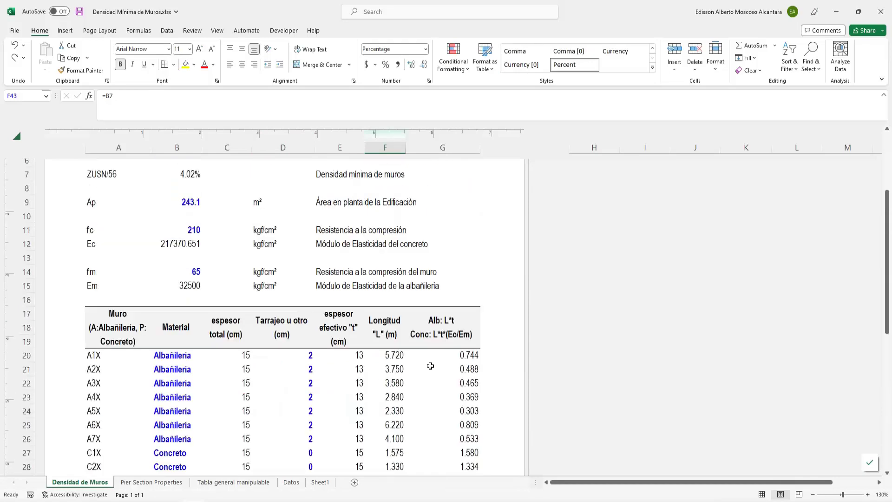
pyautogui.scroll(-3, 433, 366)
pyautogui.scroll(-5, 432, 366)
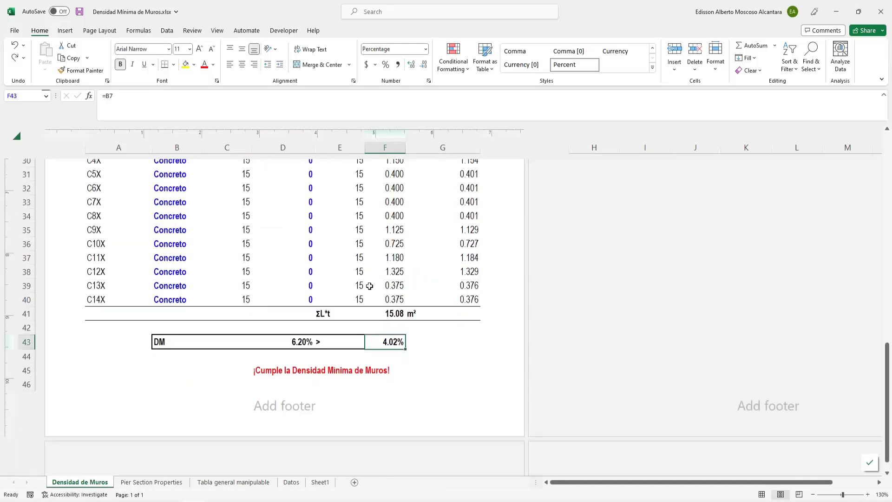
pyautogui.scroll(10, 444, 341)
pyautogui.click(418, 259)
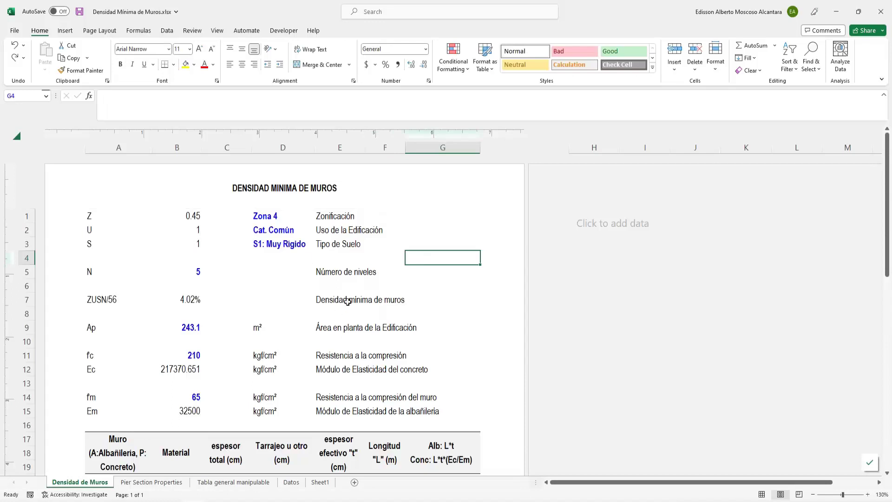
pyautogui.scroll(-2, 366, 368)
pyautogui.scroll(-6, 366, 368)
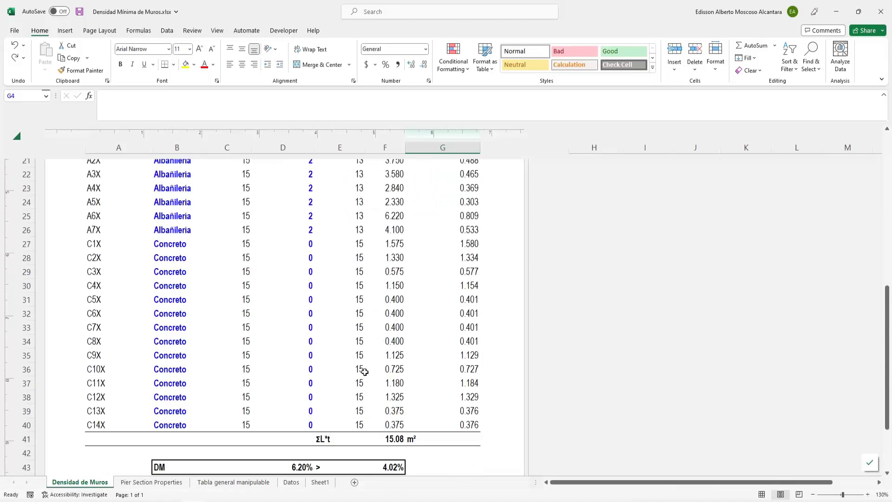
pyautogui.scroll(8, 446, 334)
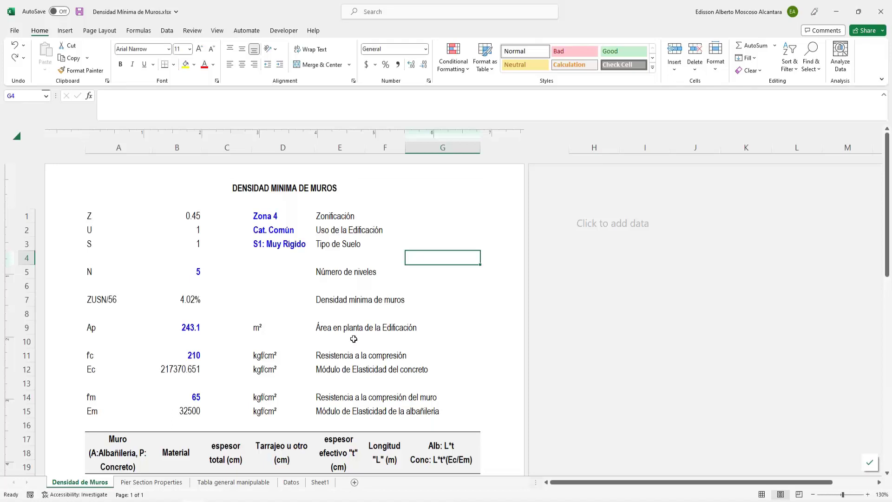
# - Switch to ETABS, close the open Pier Section Properties table and open the selection of tables for display
pyautogui.click(836, 12)
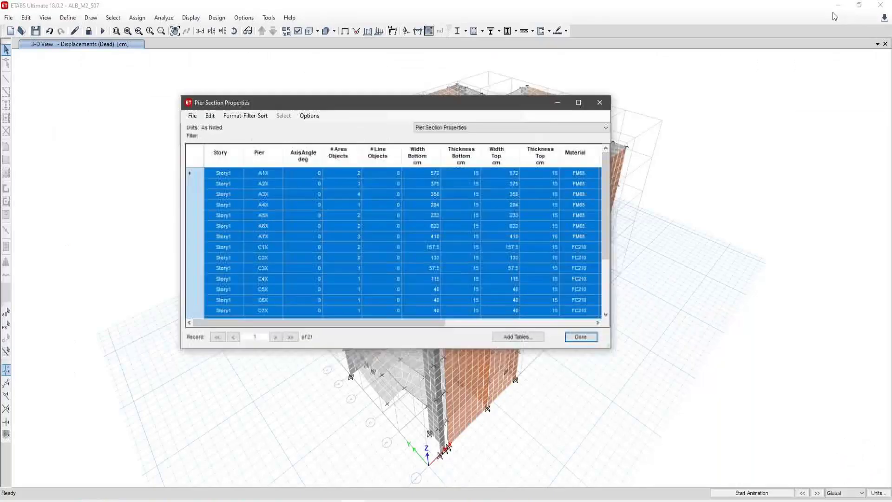
pyautogui.click(581, 336)
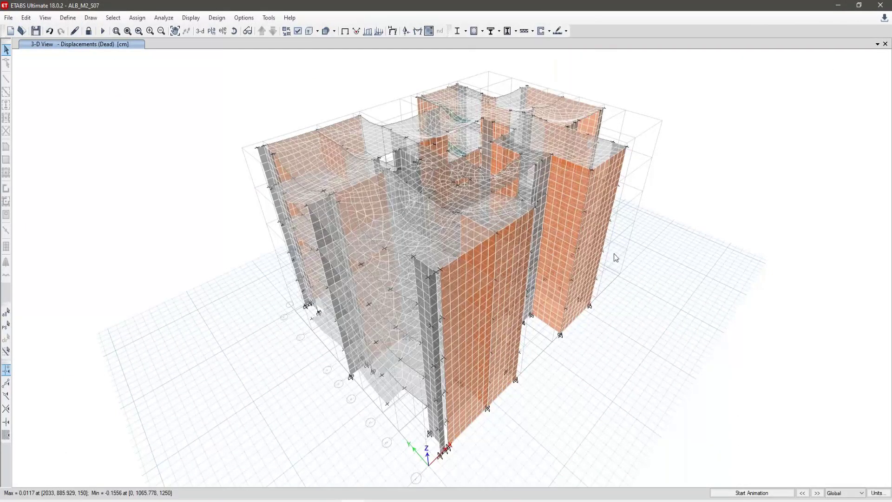
pyautogui.rightClick(307, 297)
pyautogui.rightClick(511, 332)
pyautogui.rightClick(562, 274)
pyautogui.click(187, 17)
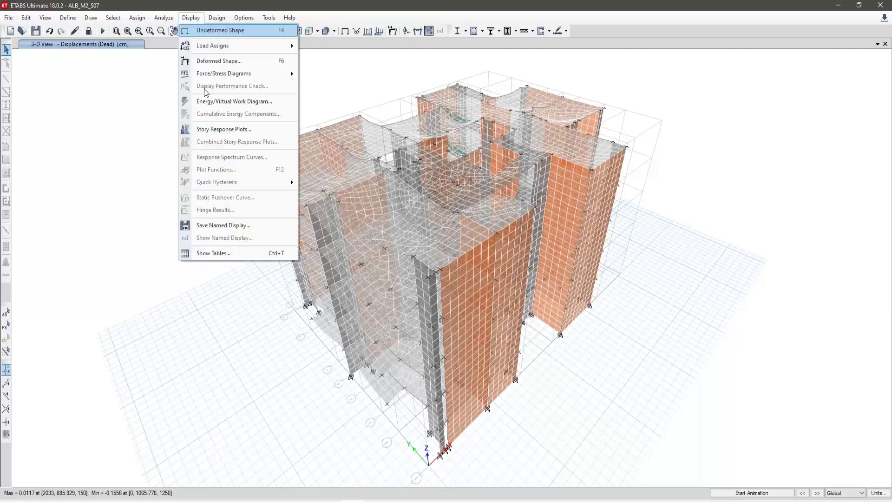
pyautogui.click(222, 253)
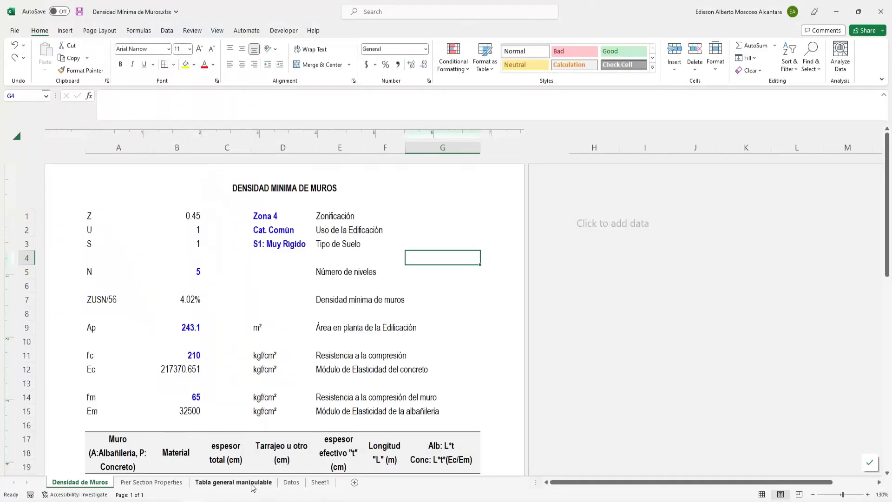
# - In the wall density workbook, examine the Tabla general manipulable sheet and the table-selection reference pictures on the Pier Section Properties sheet
pyautogui.click(233, 481)
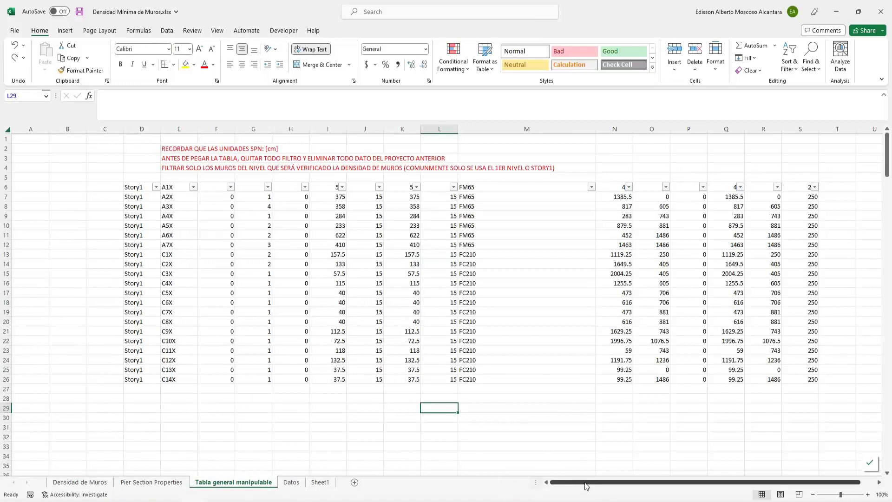
pyautogui.moveTo(587, 485); pyautogui.dragTo(534, 486)
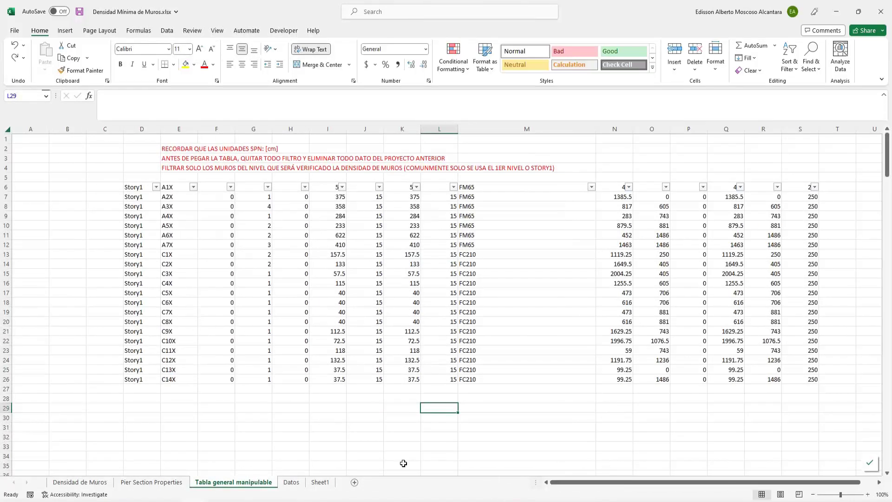
pyautogui.click(179, 486)
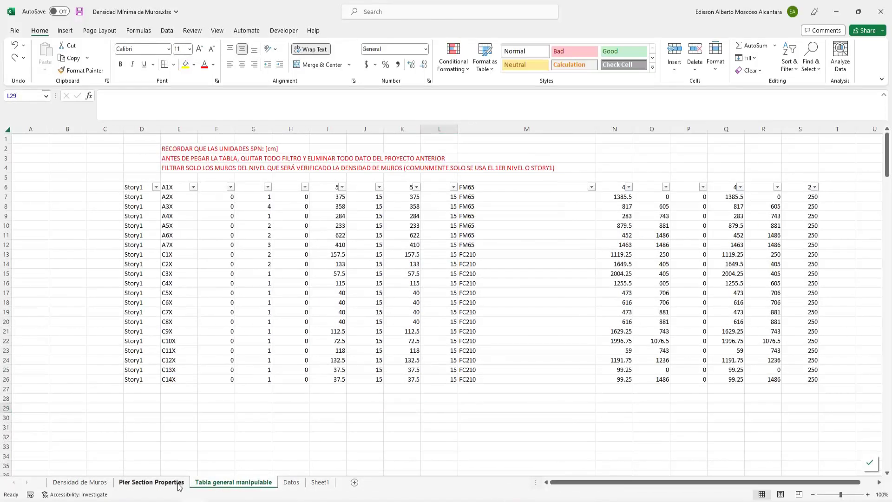
pyautogui.click(757, 344)
pyautogui.click(803, 321)
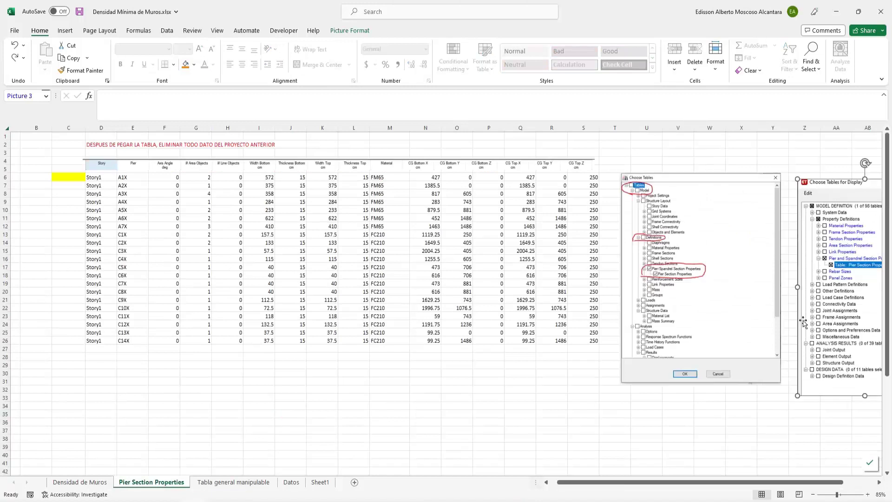
pyautogui.click(731, 321)
pyautogui.click(815, 321)
pyautogui.press('Tab')
pyautogui.press('Tab')
pyautogui.moveTo(762, 482); pyautogui.dragTo(807, 484)
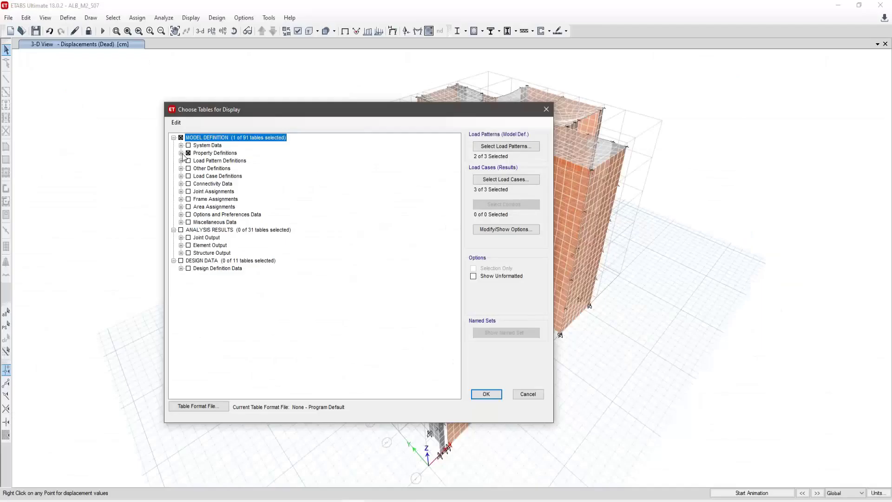
# - In ETABS, check the load case selection and output options, and display the Pier Section Properties table from the property definitions
pyautogui.click(181, 153)
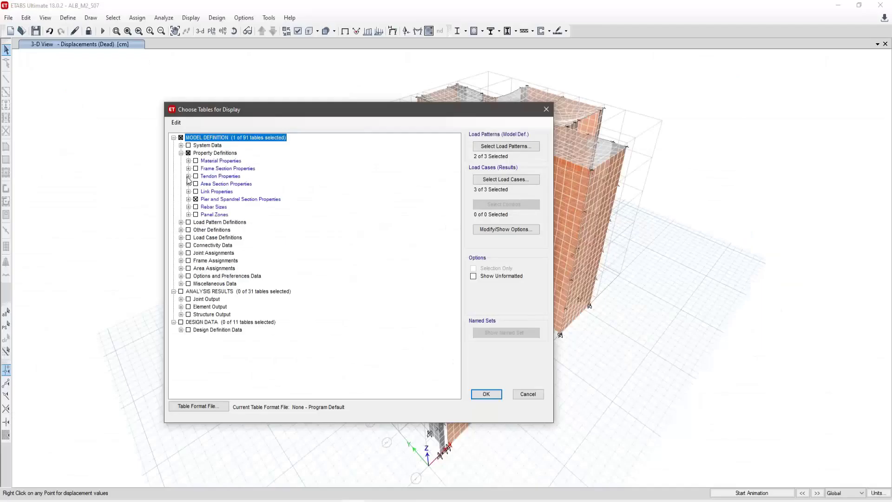
pyautogui.click(188, 199)
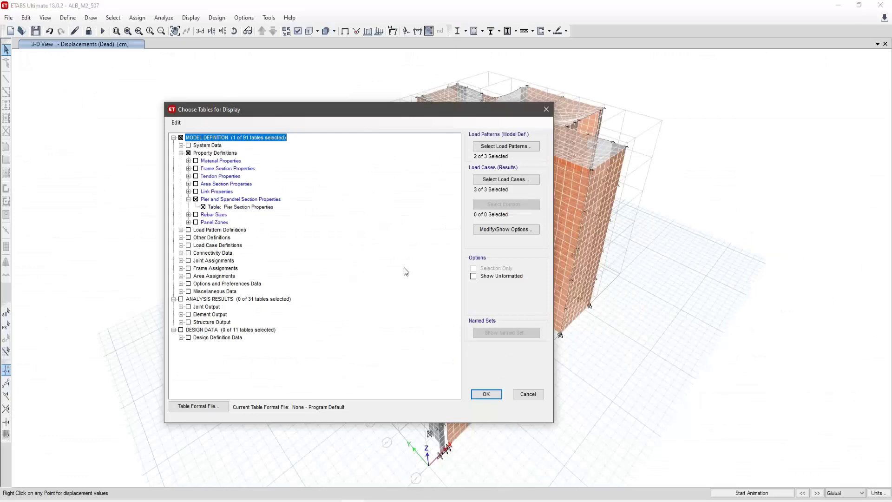
pyautogui.click(505, 179)
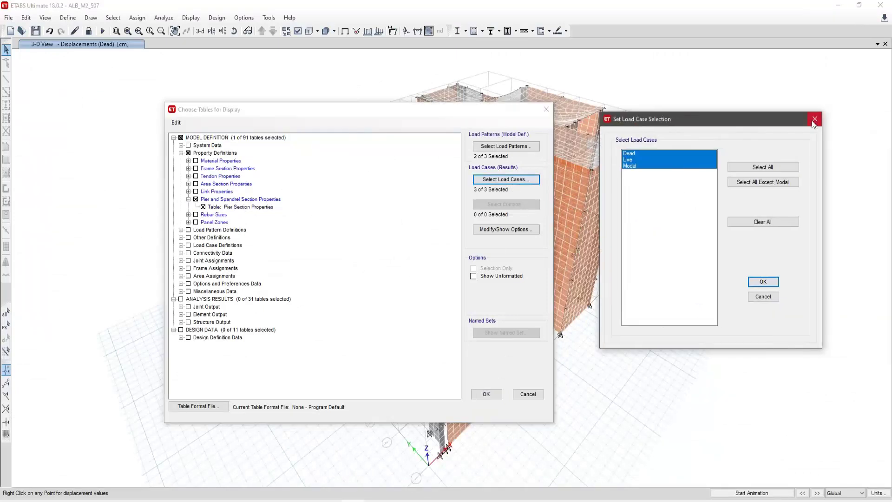
pyautogui.press('Return')
pyautogui.click(529, 230)
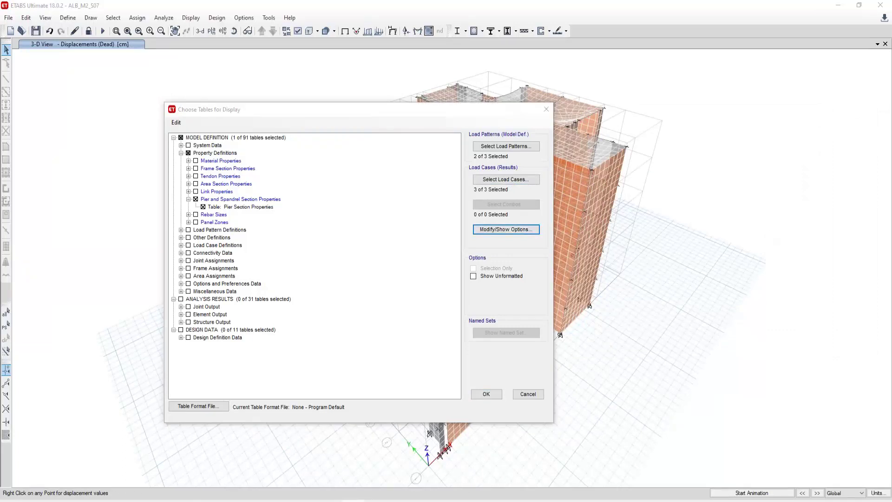
pyautogui.click(805, 147)
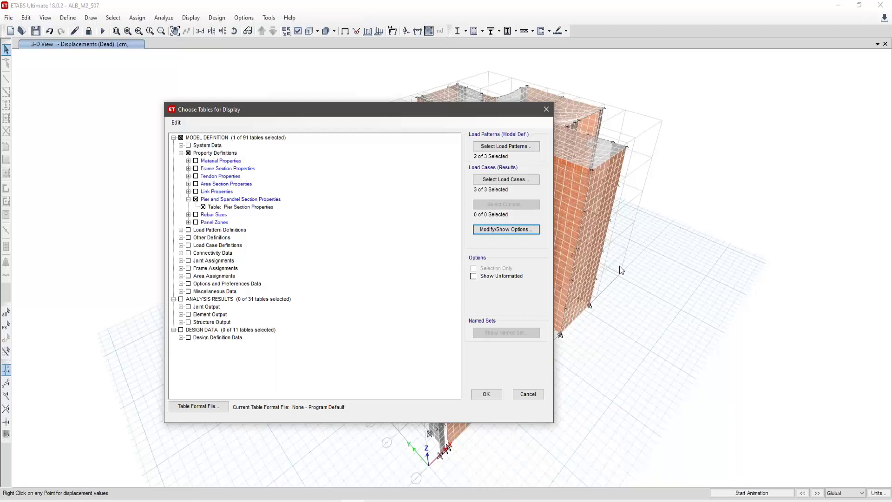
pyautogui.click(493, 398)
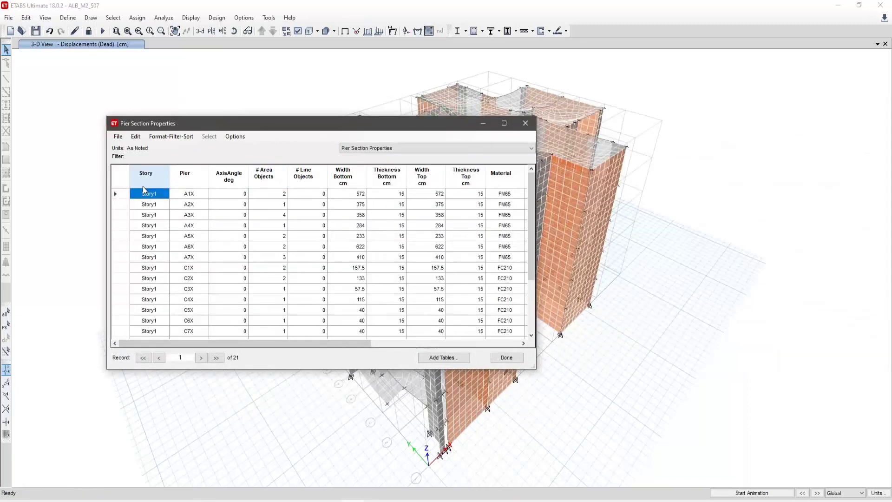
# - Select all rows of the Pier Section Properties table and export the current table to Excel
pyautogui.click(119, 179)
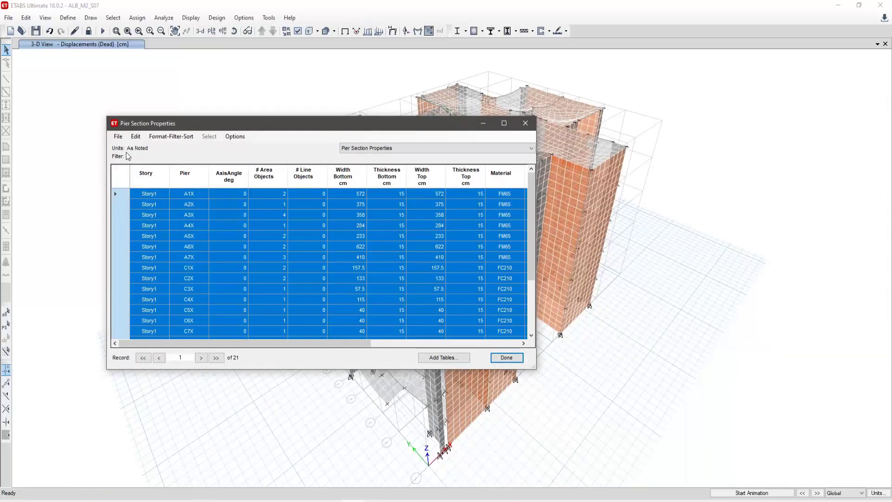
pyautogui.rightClick(188, 212)
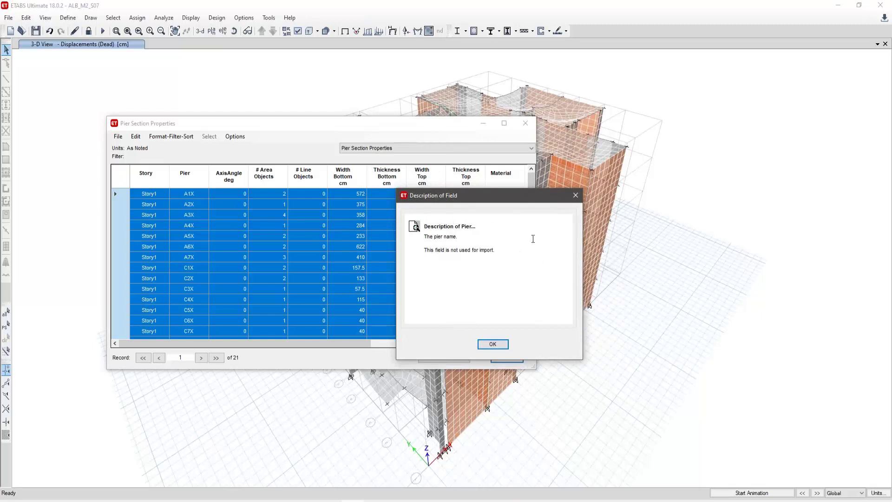
pyautogui.click(575, 195)
pyautogui.click(234, 136)
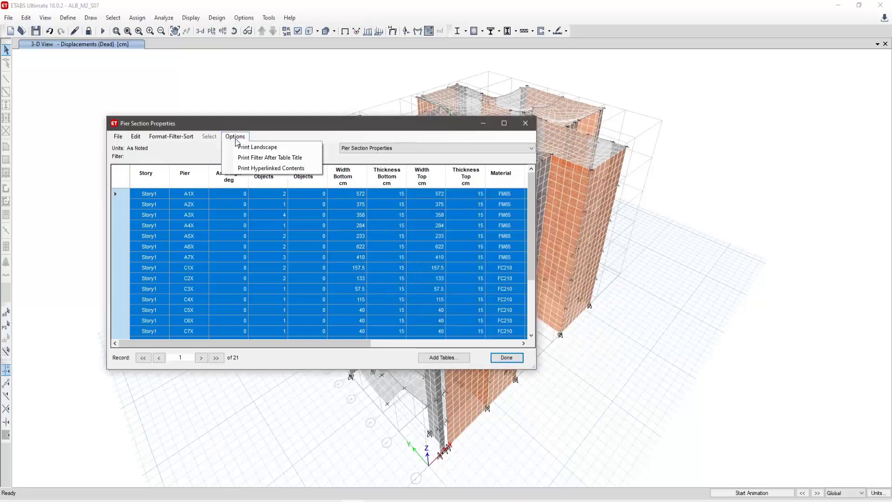
pyautogui.click(178, 137)
pyautogui.click(178, 139)
pyautogui.moveTo(132, 138)
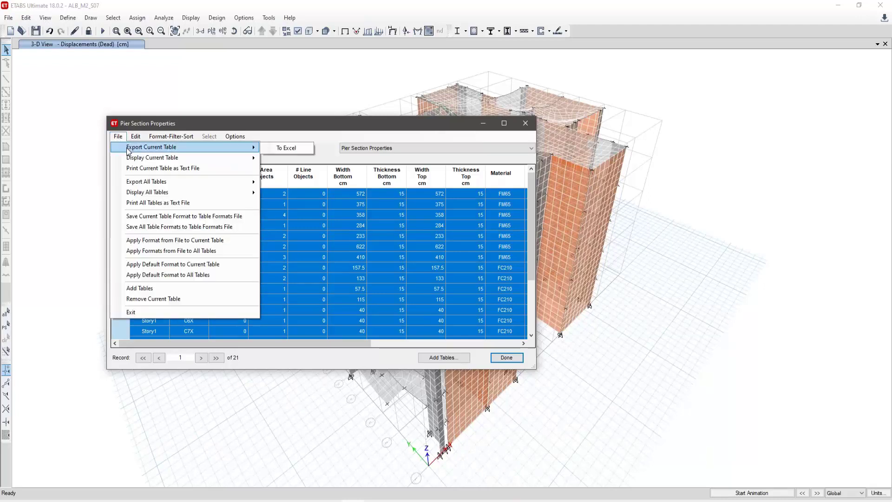
pyautogui.click(292, 149)
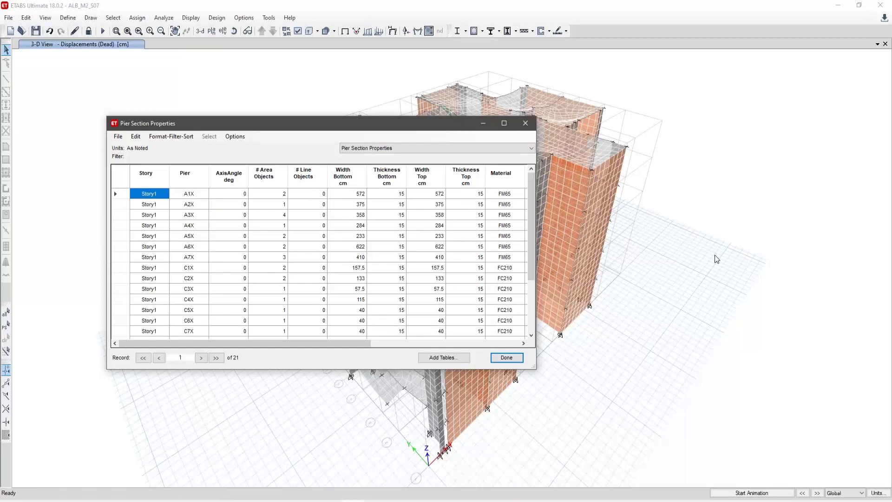
# - Select the exported pier data in A4:Q24 of Book1 and close that workbook
pyautogui.click(194, 498)
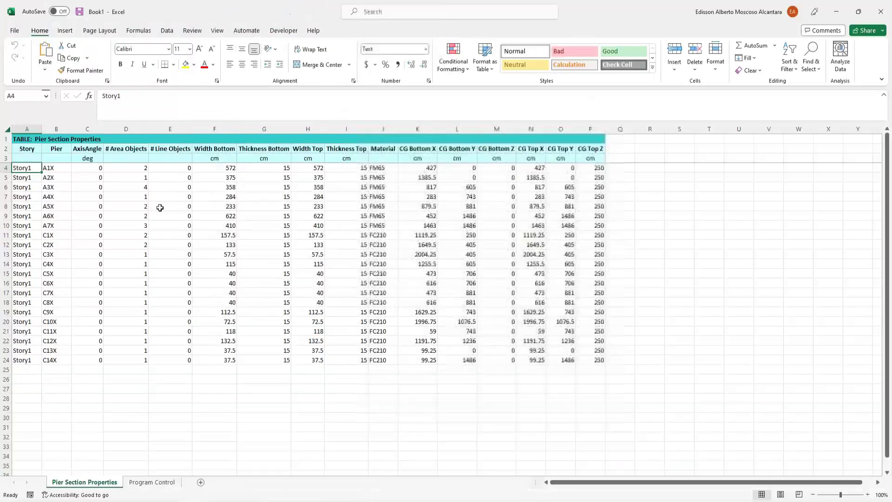
pyautogui.moveTo(21, 168); pyautogui.dragTo(634, 365)
pyautogui.click(880, 11)
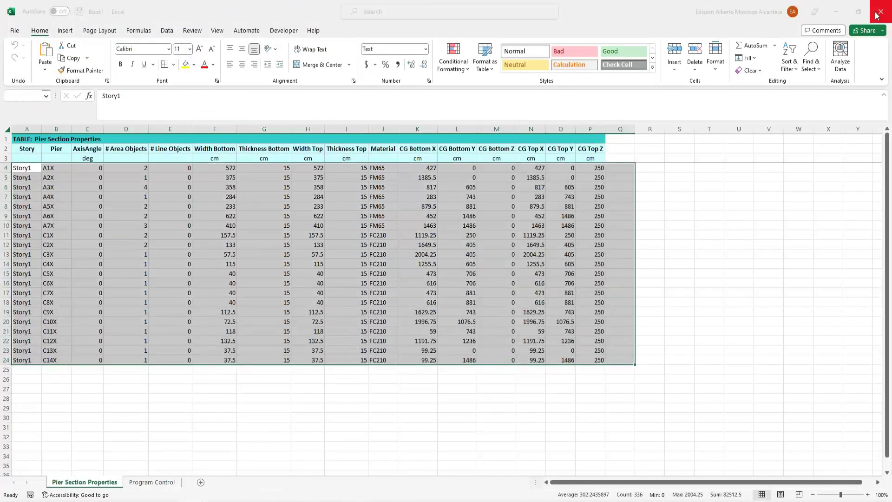
pyautogui.click(581, 310)
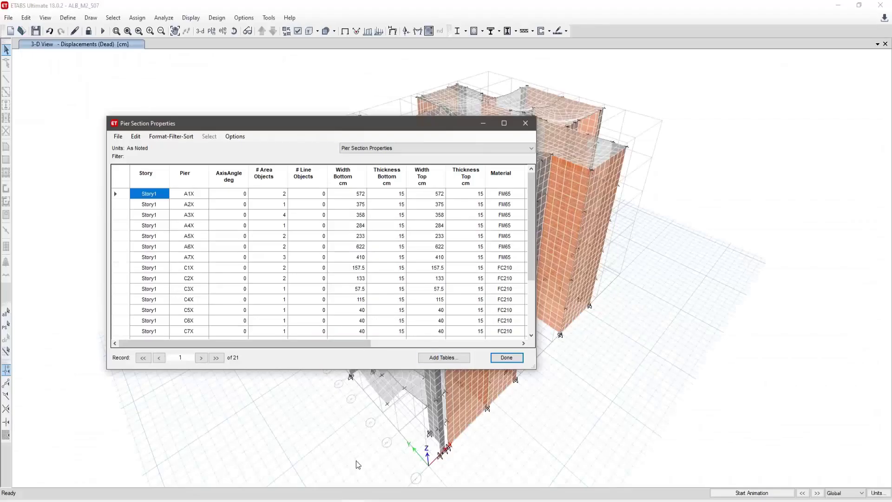
# - Switch to the wall density workbook and copy the pier data D6:S26 on the Tabla general manipulable sheet
pyautogui.click(124, 185)
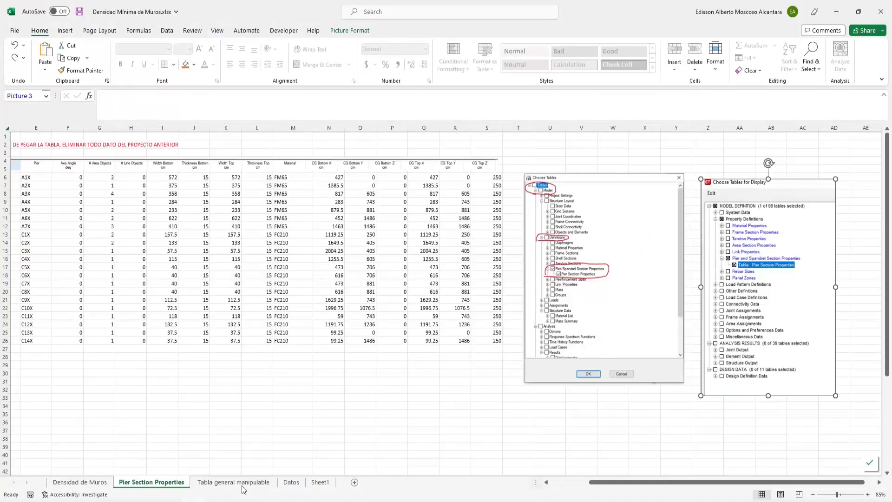
pyautogui.click(242, 486)
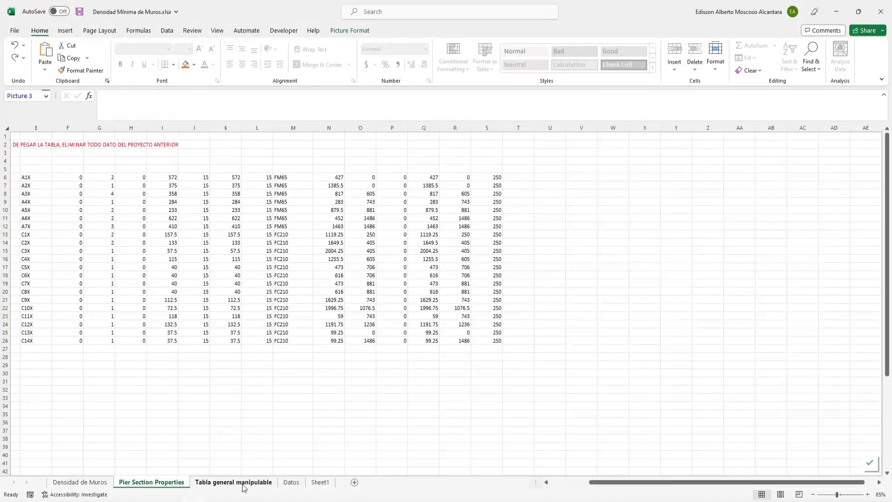
pyautogui.click(110, 185)
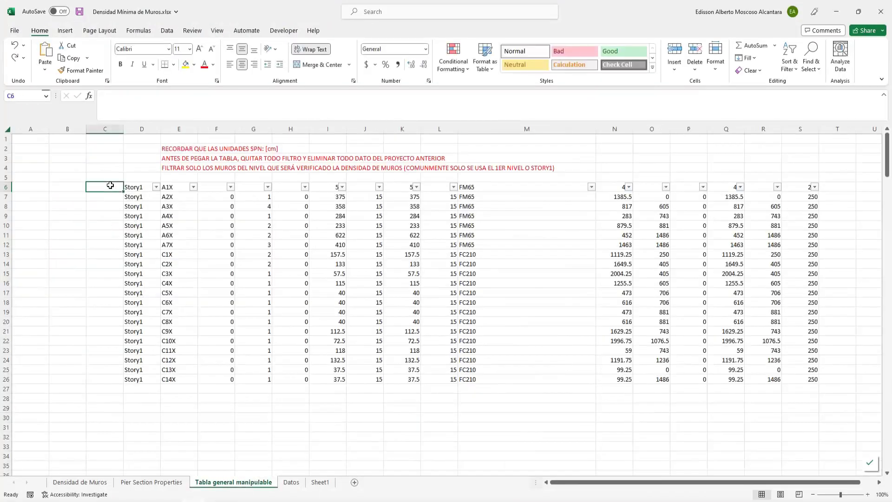
pyautogui.hotkey('ctrl', 'shift', 'End')
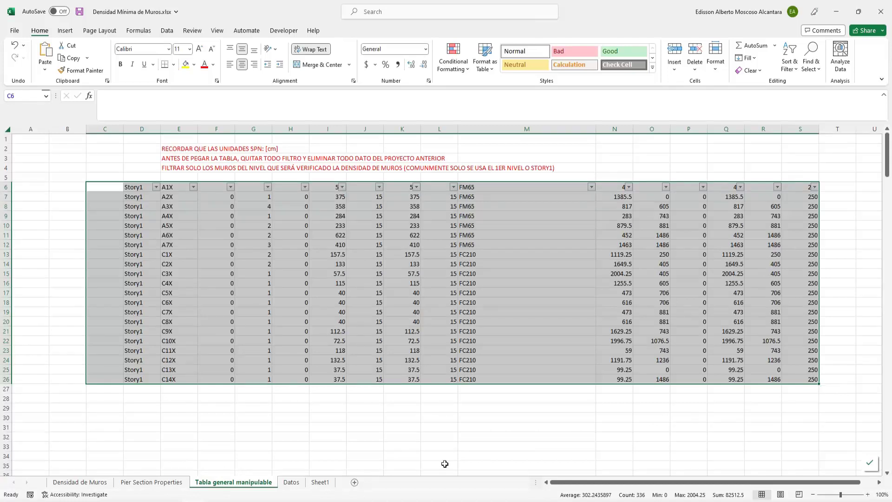
pyautogui.click(164, 482)
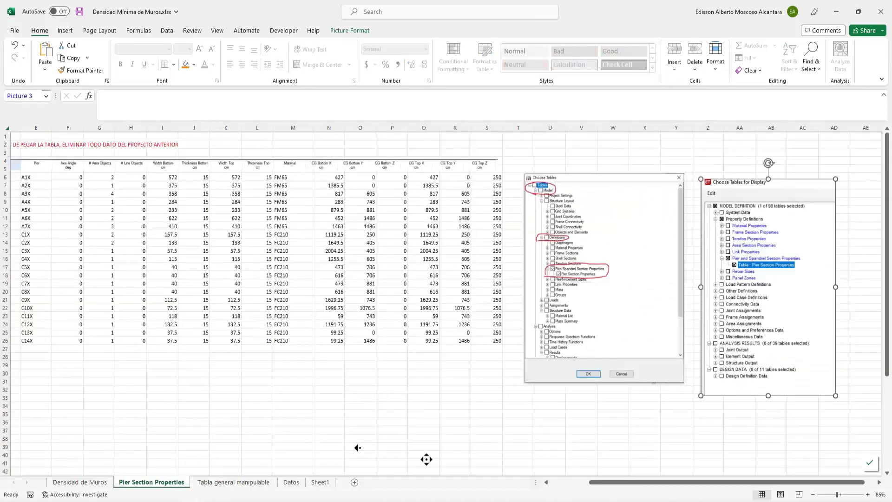
pyautogui.click(233, 482)
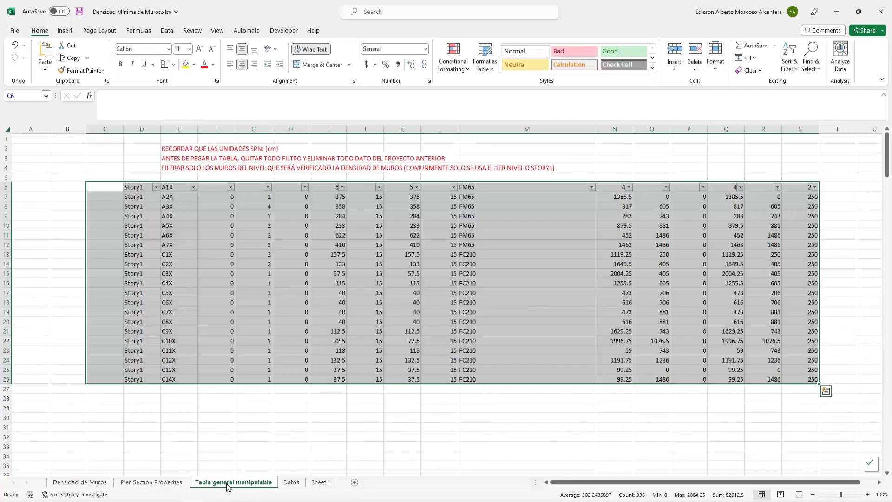
pyautogui.moveTo(135, 187); pyautogui.dragTo(810, 379)
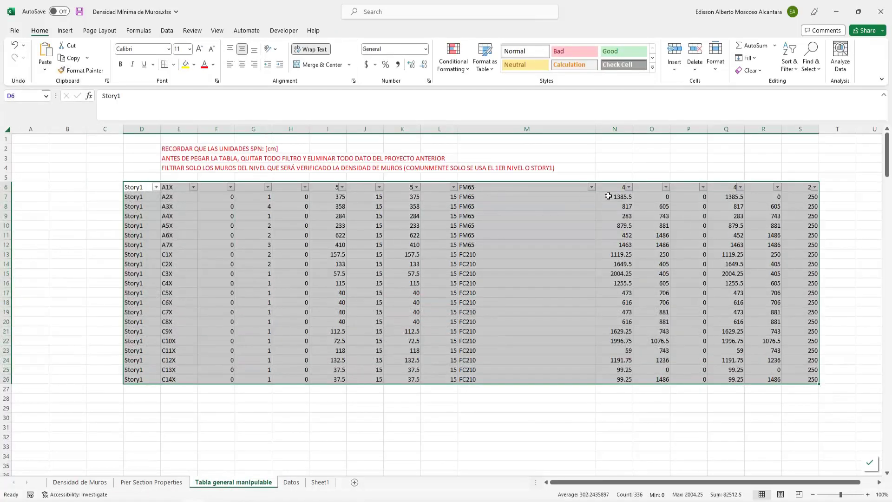
pyautogui.hotkey('ctrl', 'c')
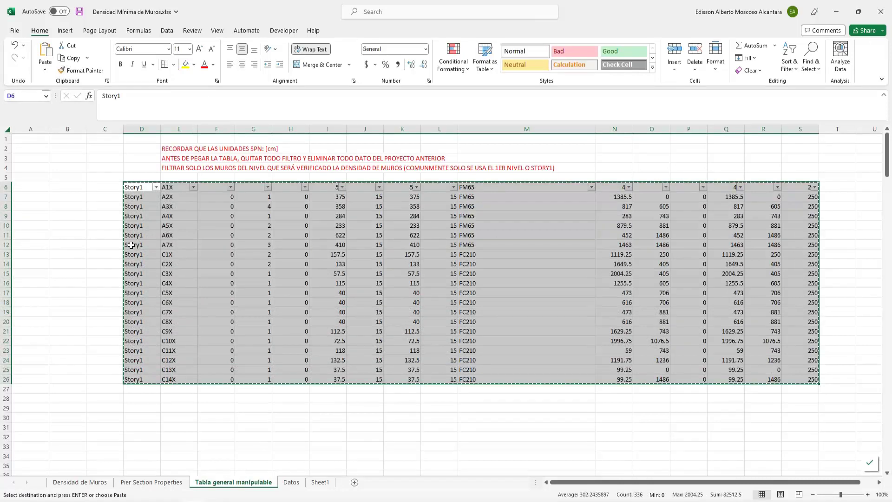
# - Select the pier data range D6:S26 on the Pier Section Properties sheet
pyautogui.click(151, 482)
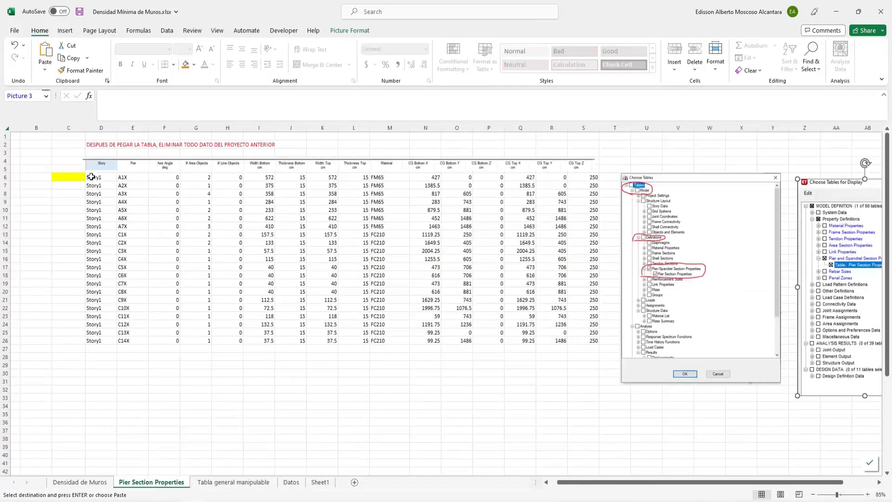
pyautogui.click(91, 177)
pyautogui.hotkey('ctrl', 'shift', 'End')
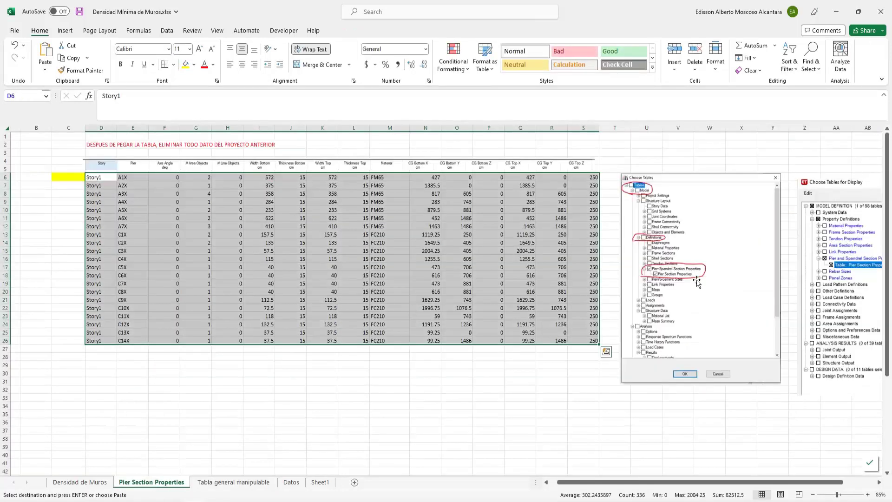
# - Review the Densidad de Muros sheet from its input parameters down to the density check, and return to the Pier Section Properties sheet
pyautogui.click(90, 481)
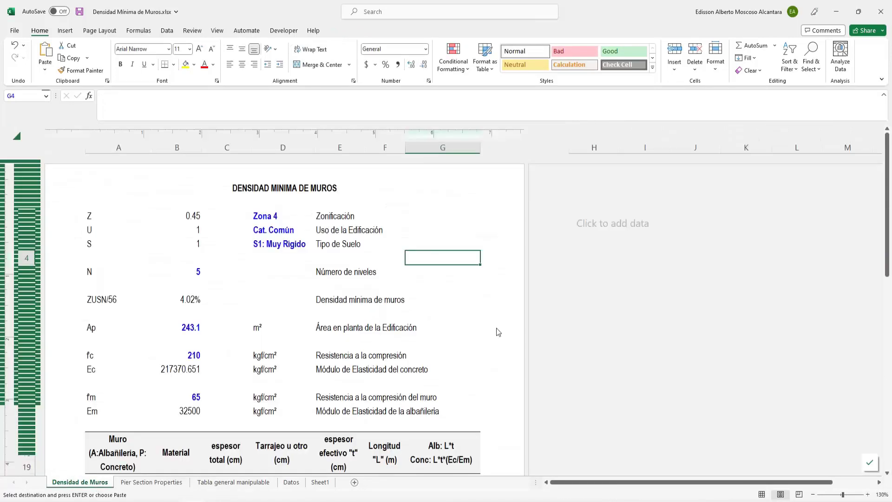
pyautogui.scroll(-11, 246, 328)
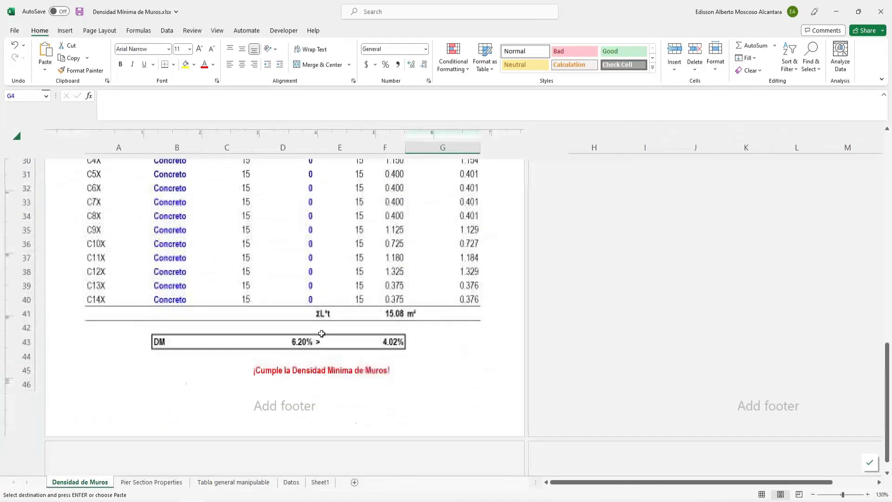
pyautogui.scroll(10, 321, 335)
pyautogui.scroll(-13, 321, 335)
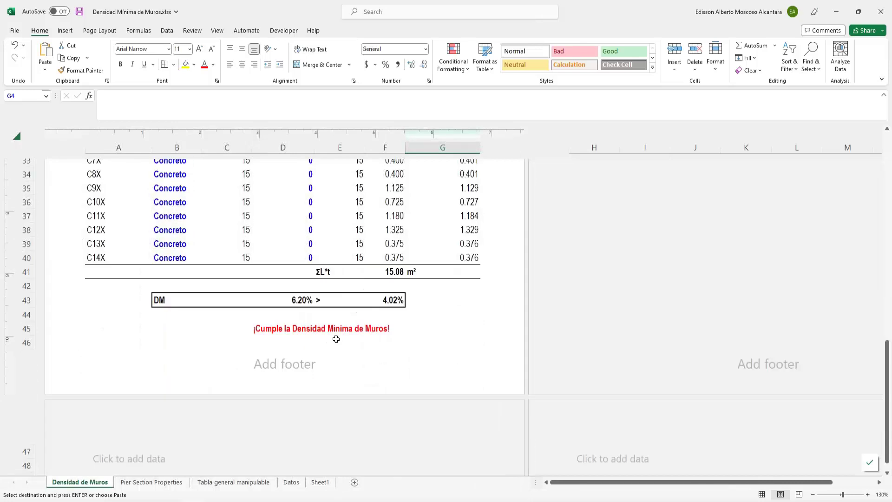
pyautogui.scroll(13, 335, 338)
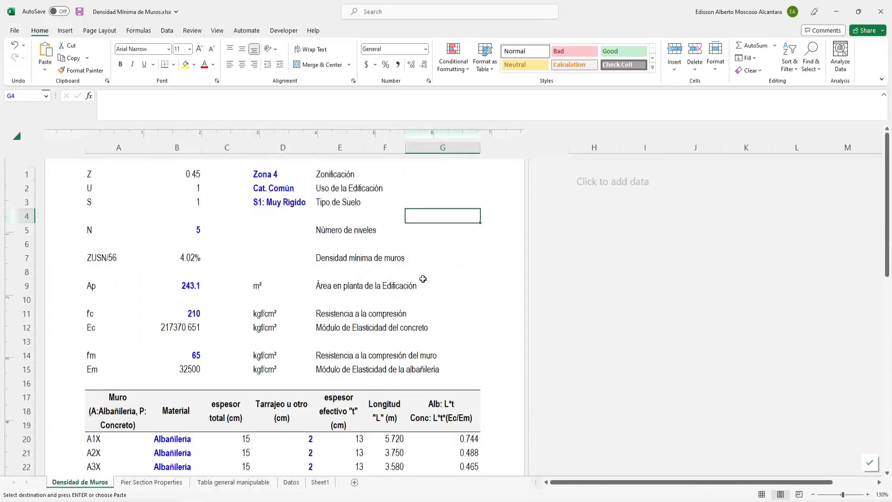
pyautogui.scroll(-5, 420, 284)
pyautogui.scroll(6, 399, 293)
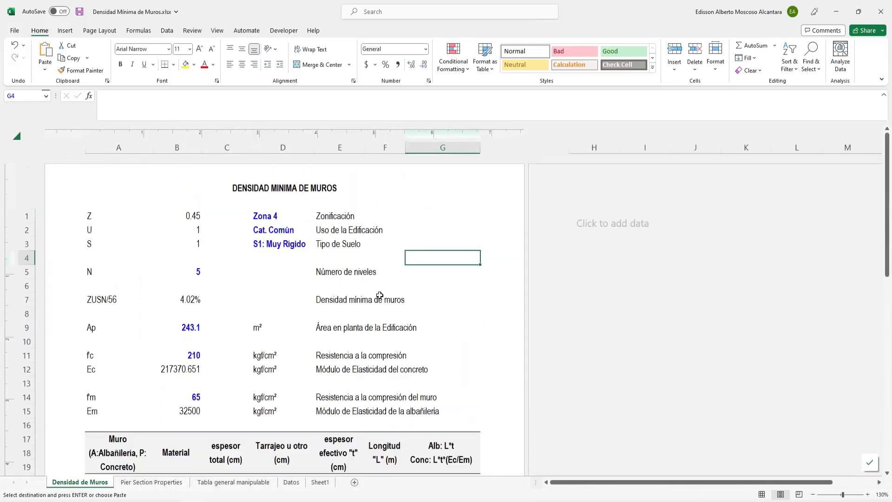
pyautogui.click(176, 482)
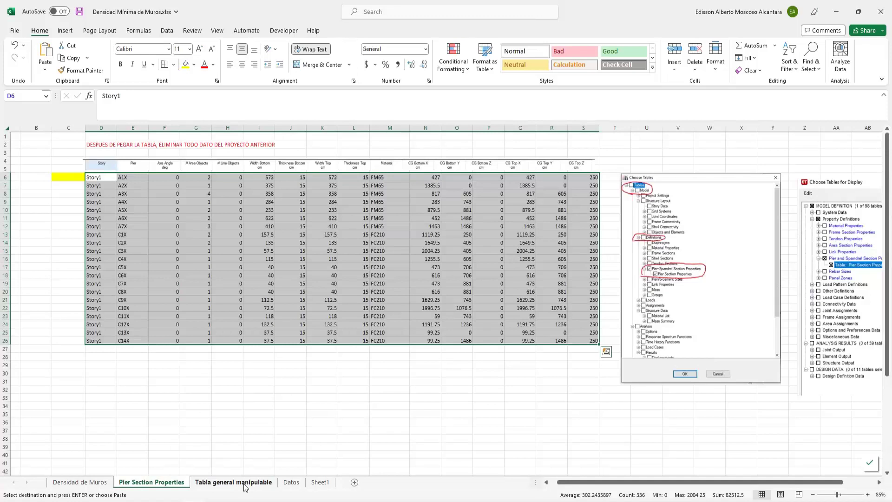
pyautogui.click(297, 421)
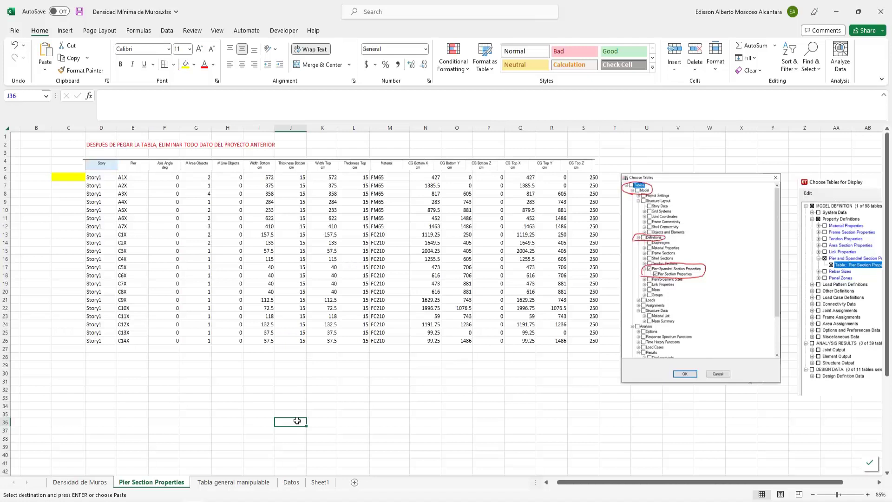
pyautogui.click(400, 389)
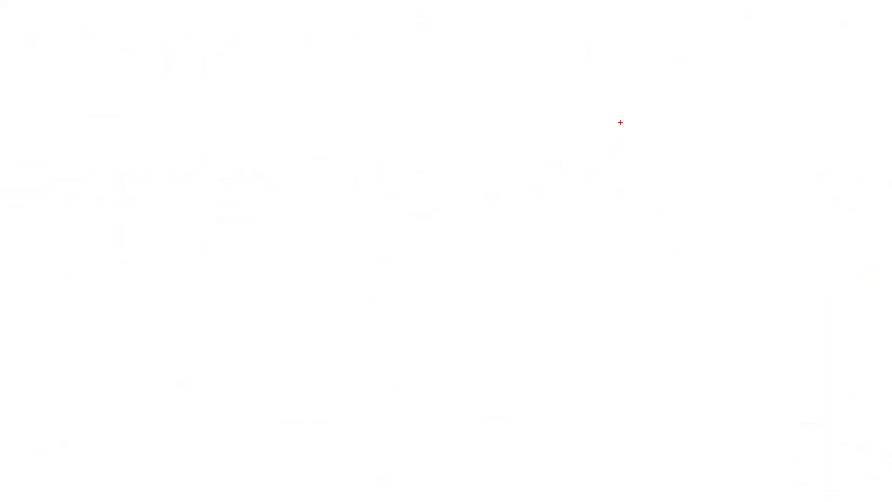
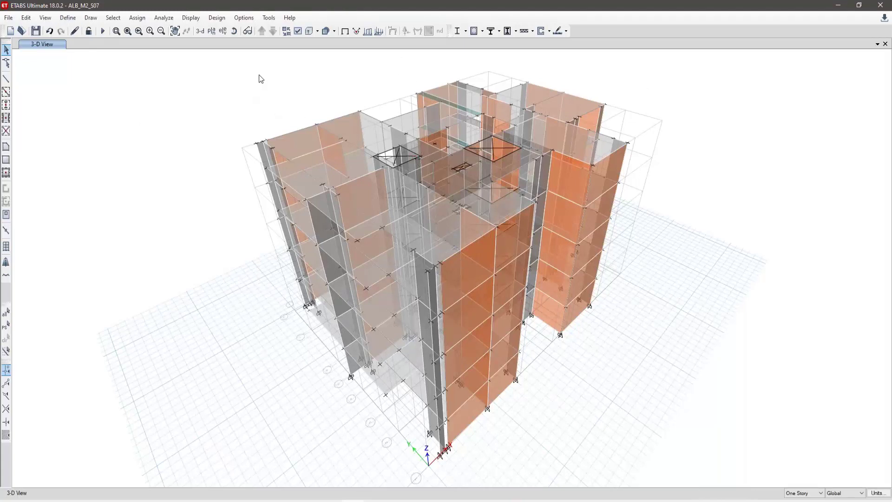
# - Switch to ETABS and display the plan view of Story1
pyautogui.click(211, 31)
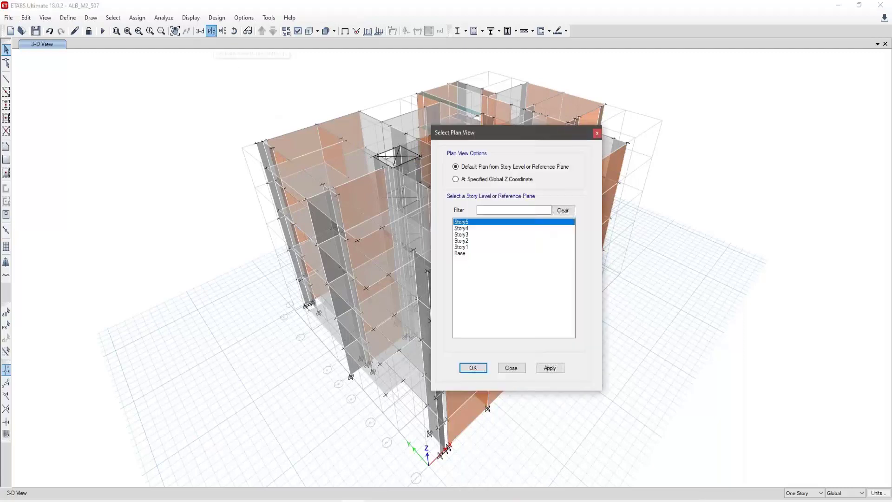
pyautogui.click(402, 250)
pyautogui.click(407, 370)
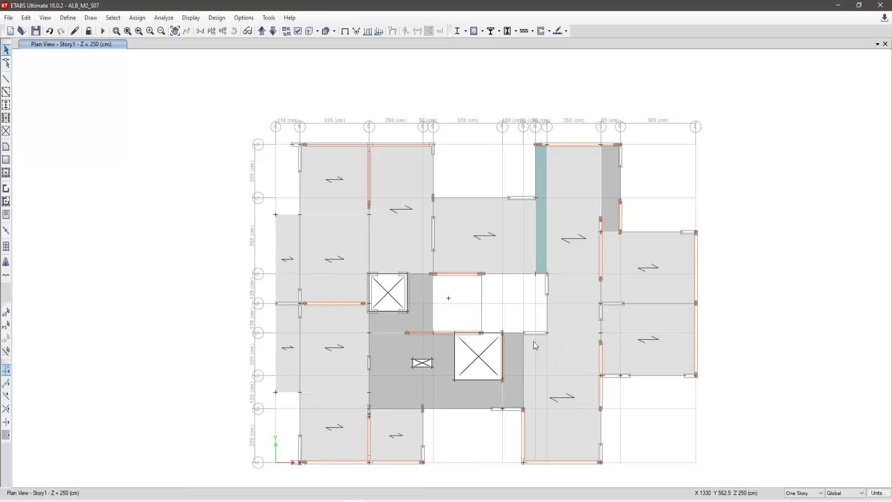
# - Select all floor objects in the model by object type
pyautogui.click(114, 21)
pyautogui.moveTo(130, 31)
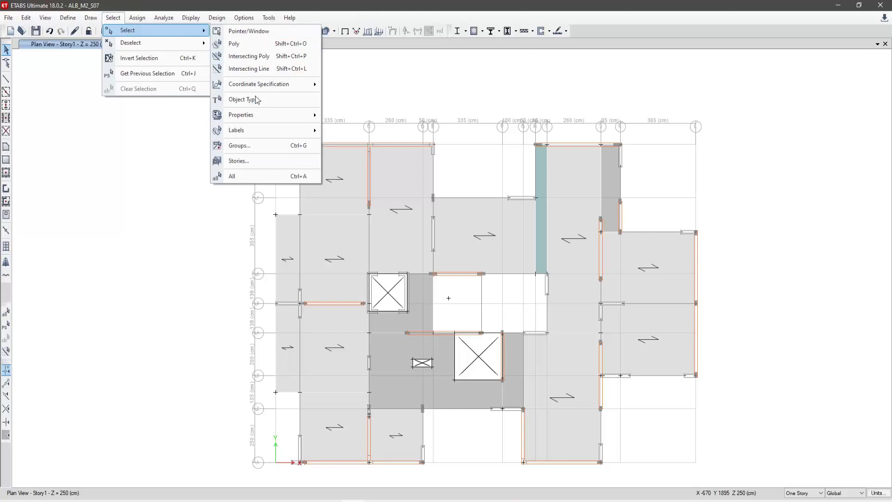
pyautogui.click(242, 99)
pyautogui.moveTo(468, 135); pyautogui.dragTo(97, 124)
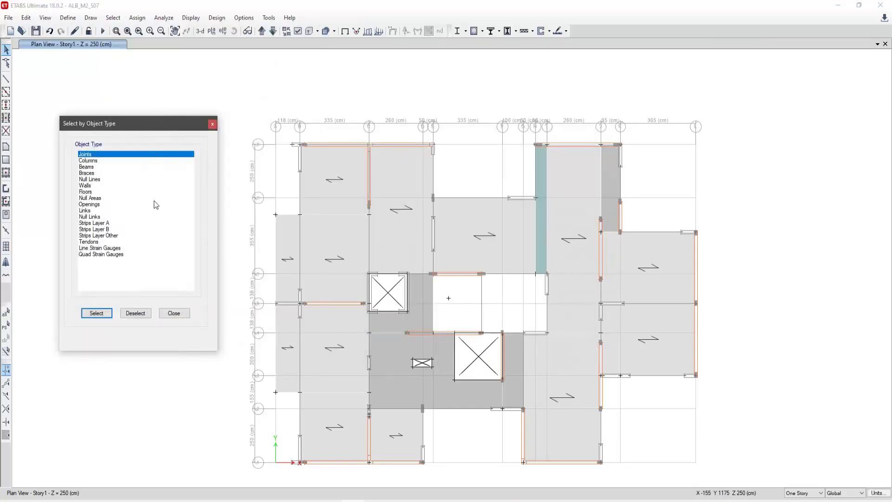
pyautogui.click(93, 192)
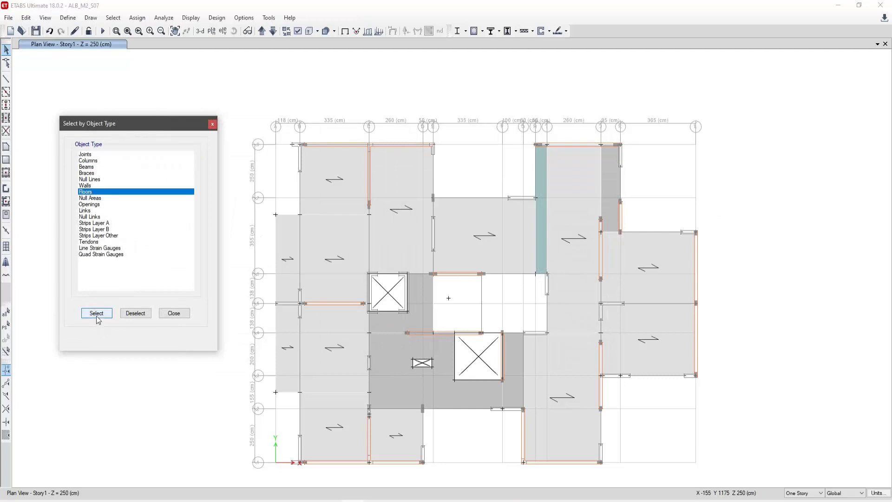
pyautogui.click(96, 316)
pyautogui.click(178, 315)
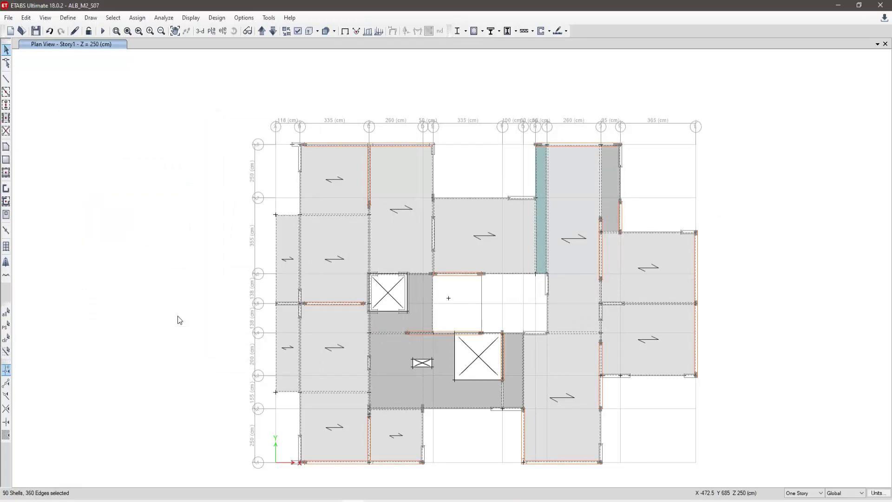
# - Step through the other storey plan views to check the floor selection
pyautogui.click(262, 32)
pyautogui.click(262, 31)
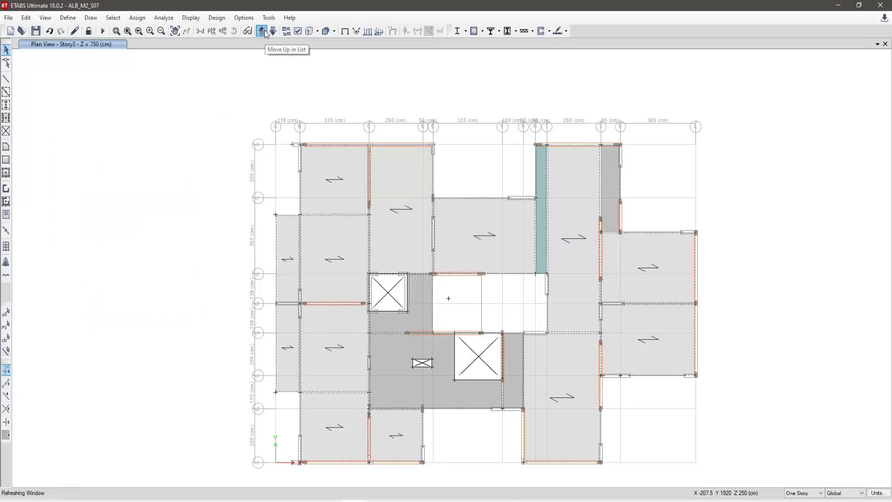
pyautogui.click(262, 31)
pyautogui.click(264, 32)
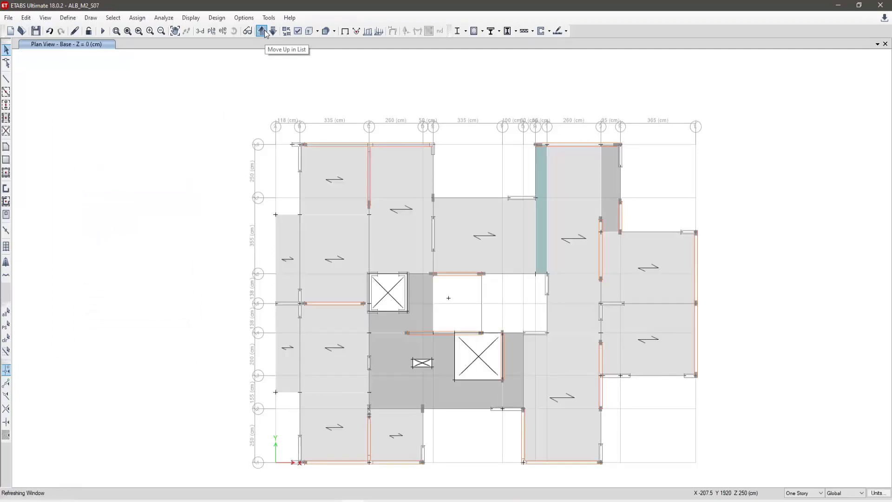
pyautogui.click(137, 18)
pyautogui.moveTo(159, 122)
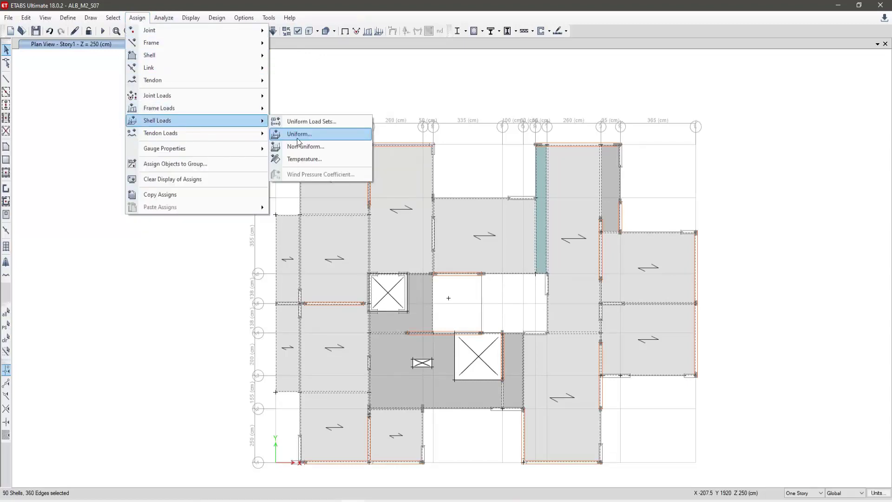
pyautogui.click(300, 134)
pyautogui.moveTo(720, 118); pyautogui.dragTo(92, 149)
pyautogui.doubleClick(125, 204)
pyautogui.write('0')
pyautogui.doubleClick(125, 204)
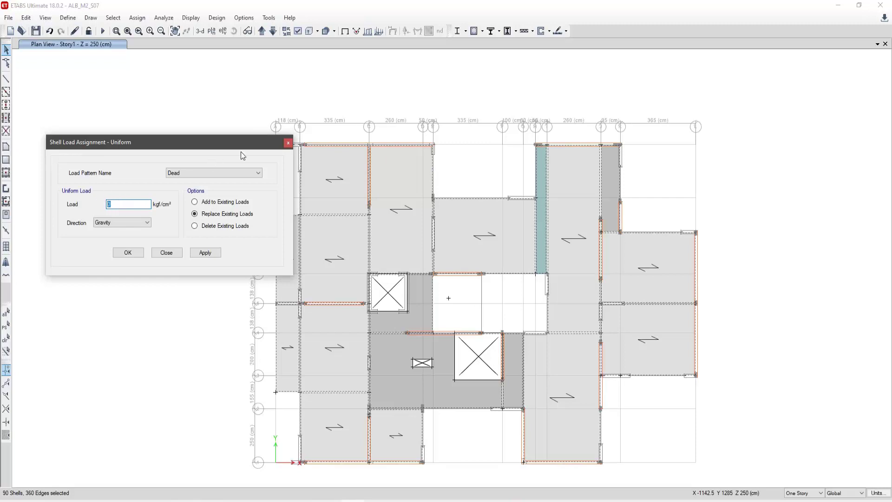
pyautogui.click(287, 144)
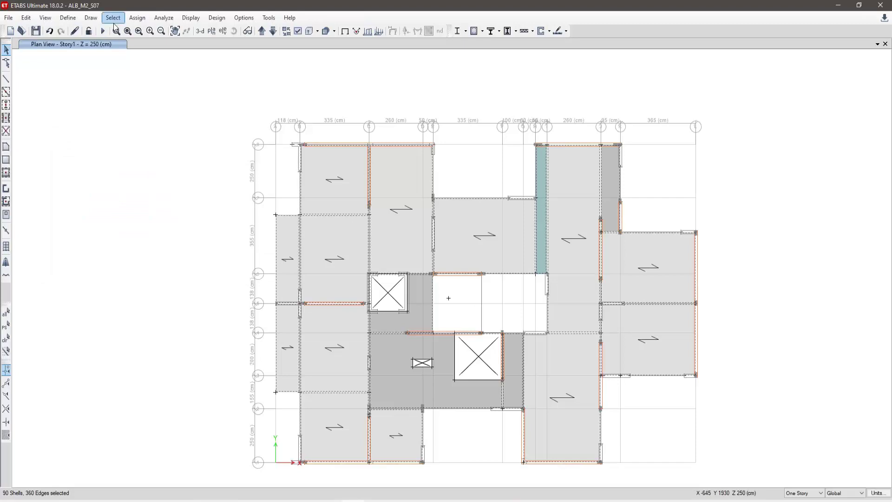
# - Start a new shell uniform load set and name it Piso típico
pyautogui.click(68, 18)
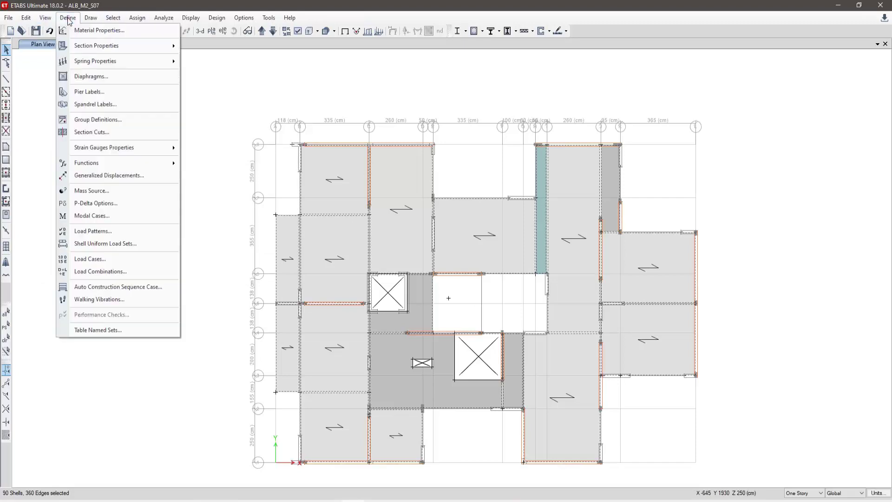
pyautogui.click(112, 249)
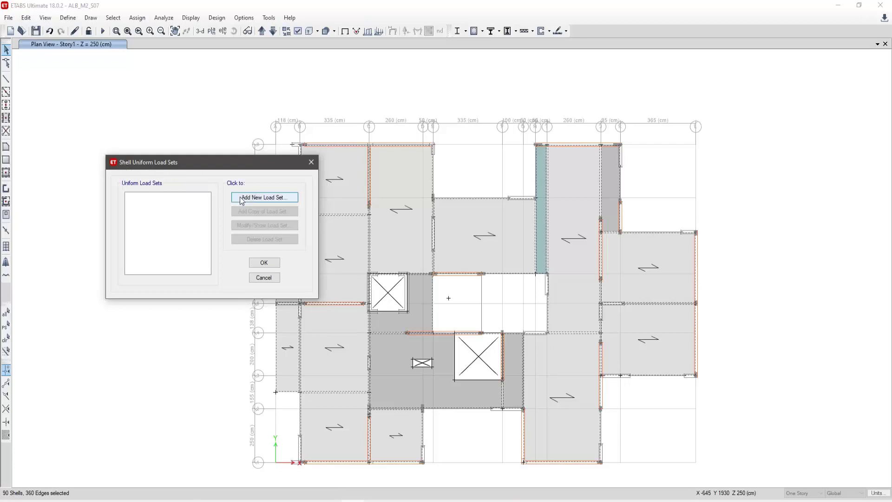
pyautogui.click(680, 182)
pyautogui.moveTo(816, 125); pyautogui.dragTo(154, 156)
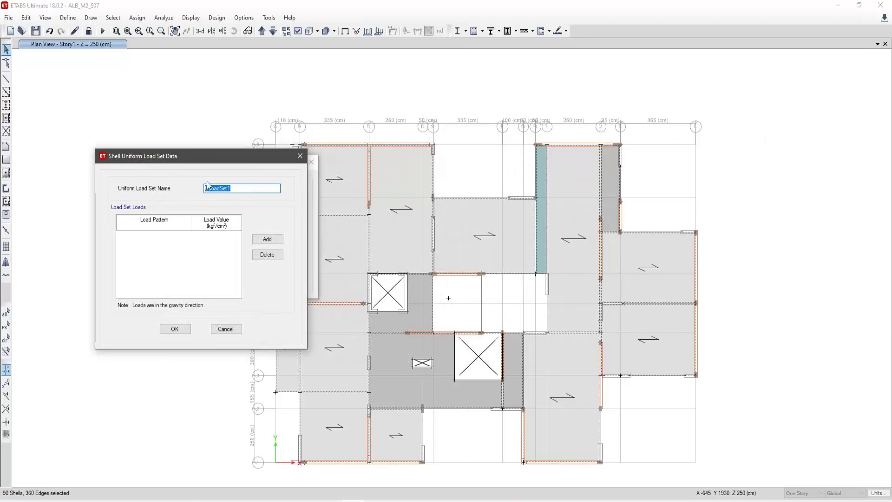
pyautogui.write('D')
pyautogui.write('DL')
pyautogui.press('BackSpace')
pyautogui.press('BackSpace')
pyautogui.write('c')
pyautogui.press('BackSpace')
pyautogui.write('LaA')
pyautogui.press('BackSpace')
pyautogui.write('CARGA')
pyautogui.press('BackSpace')
pyautogui.press('BackSpace')
pyautogui.press('BackSpace')
pyautogui.press('BackSpace')
pyautogui.press('BackSpace')
pyautogui.write('Piso típico')
# - Add two Dead loads to the Piso típico load set, with values of 100 and 150
pyautogui.click(270, 238)
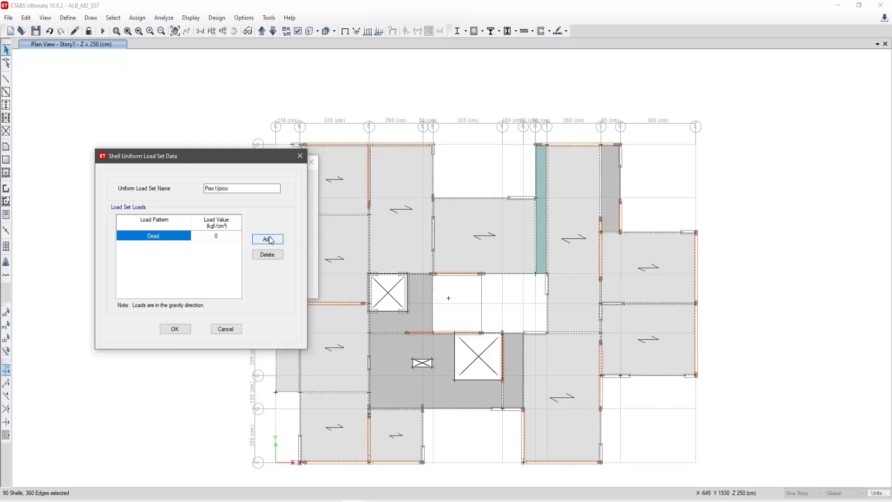
pyautogui.click(222, 236)
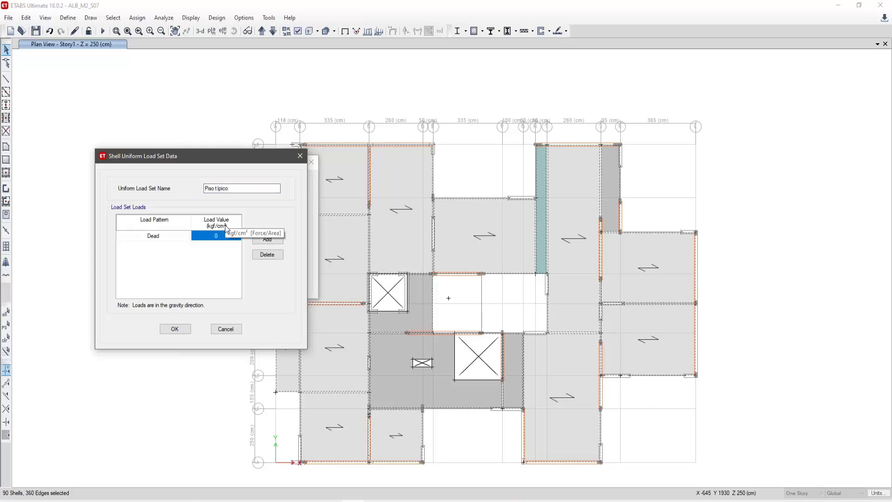
pyautogui.write('100')
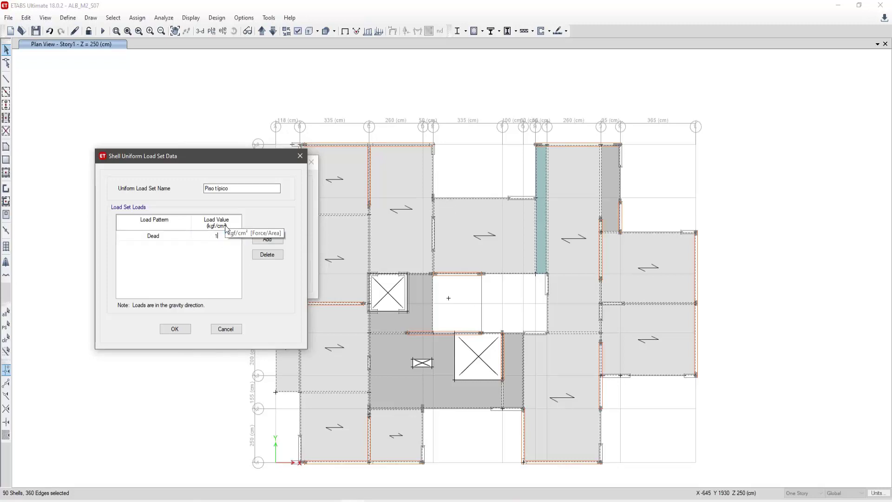
pyautogui.click(267, 239)
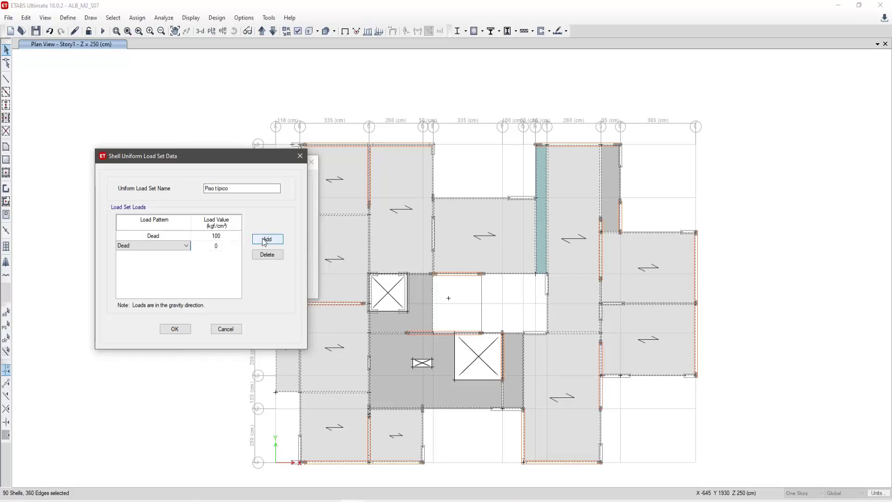
pyautogui.click(219, 246)
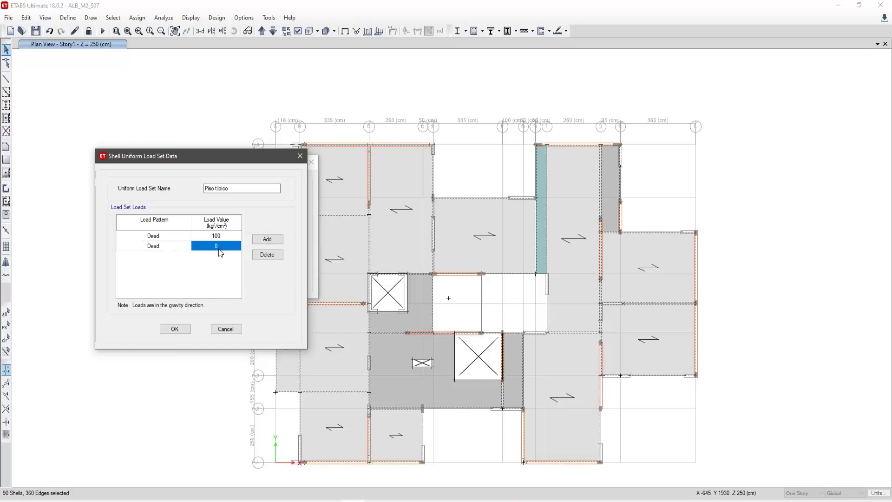
pyautogui.write('100')
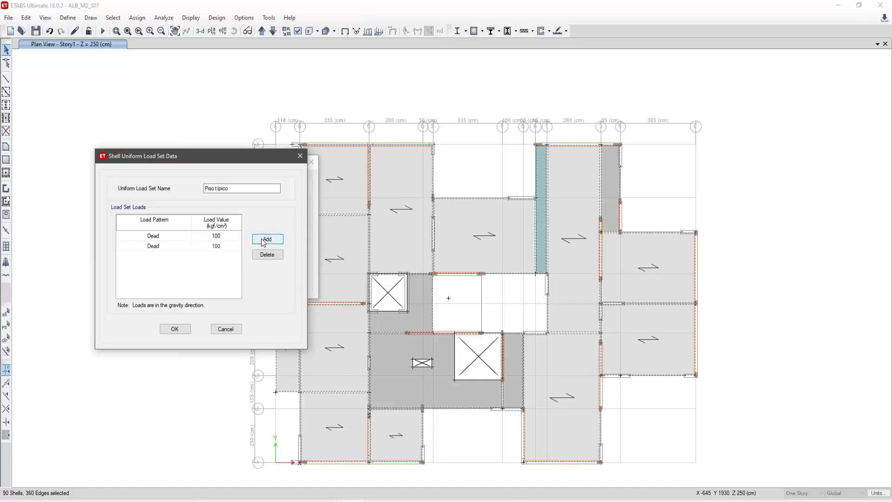
pyautogui.click(187, 248)
pyautogui.write('150')
# - Add a Live load of 200 to the Piso típico load set and save the set
pyautogui.click(276, 241)
pyautogui.click(165, 256)
pyautogui.click(153, 271)
pyautogui.click(224, 254)
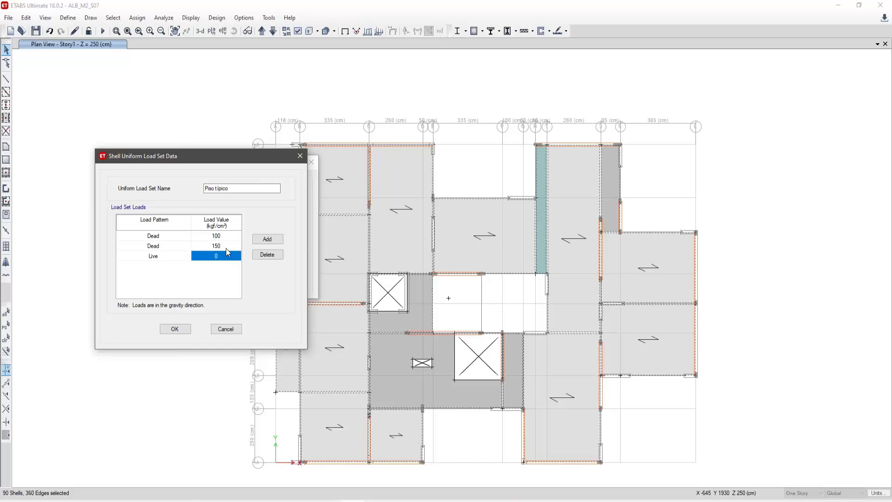
pyautogui.write('200')
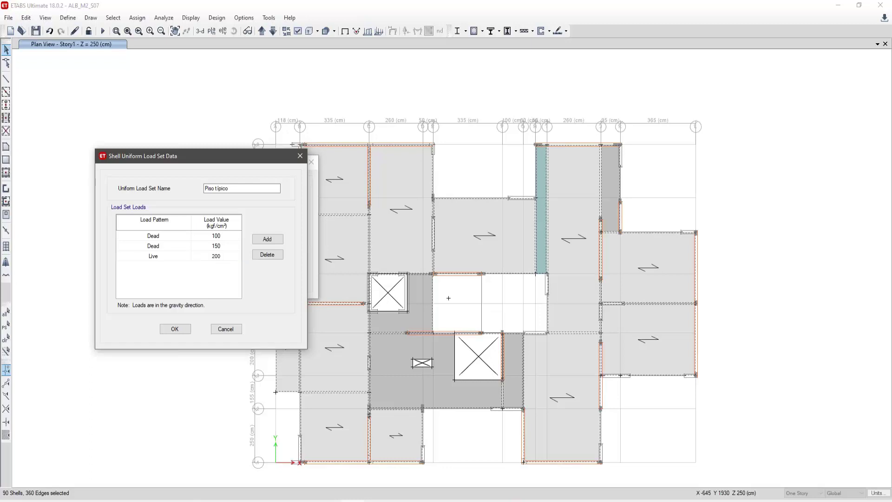
pyautogui.click(267, 238)
pyautogui.click(267, 254)
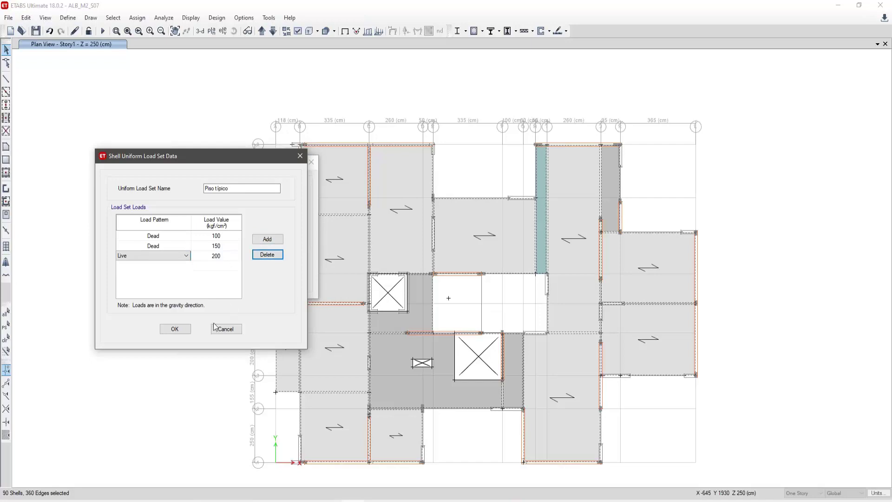
pyautogui.click(175, 328)
# - Create another uniform load set named Techo and give it a Dead load of 100
pyautogui.click(413, 228)
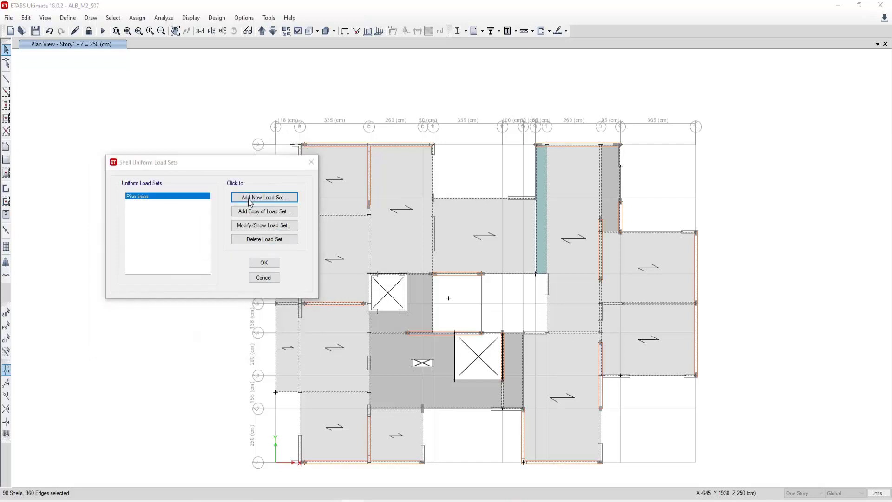
pyautogui.moveTo(568, 154); pyautogui.dragTo(277, 168)
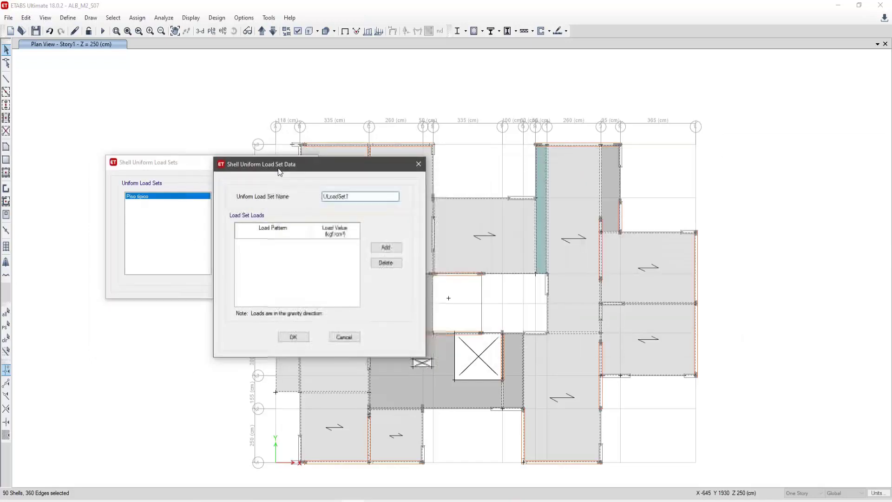
pyautogui.write('Techo')
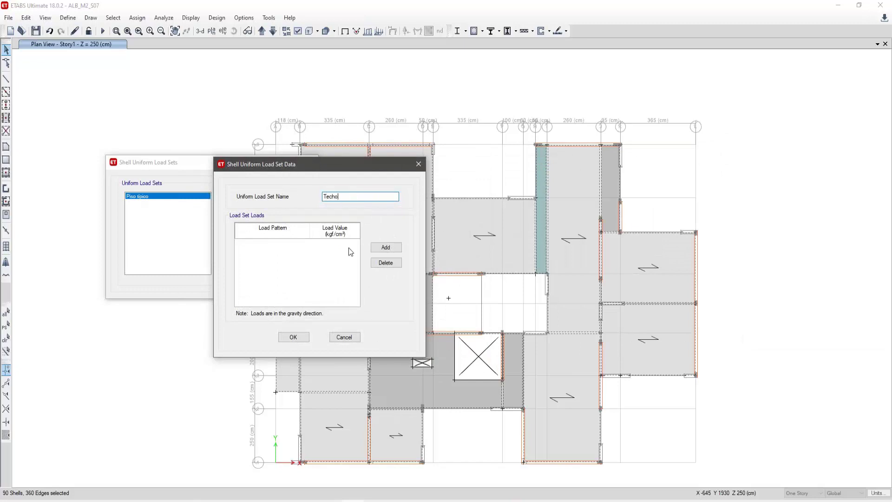
pyautogui.click(389, 248)
pyautogui.click(343, 242)
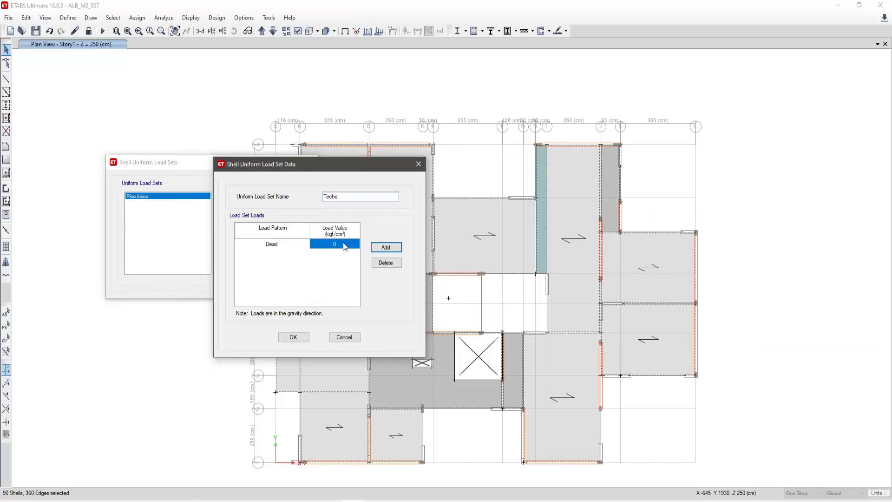
pyautogui.write('100')
# - Add a Live load of 100 to the Techo load set and accept the load set definitions
pyautogui.click(386, 247)
pyautogui.click(271, 255)
pyautogui.click(265, 269)
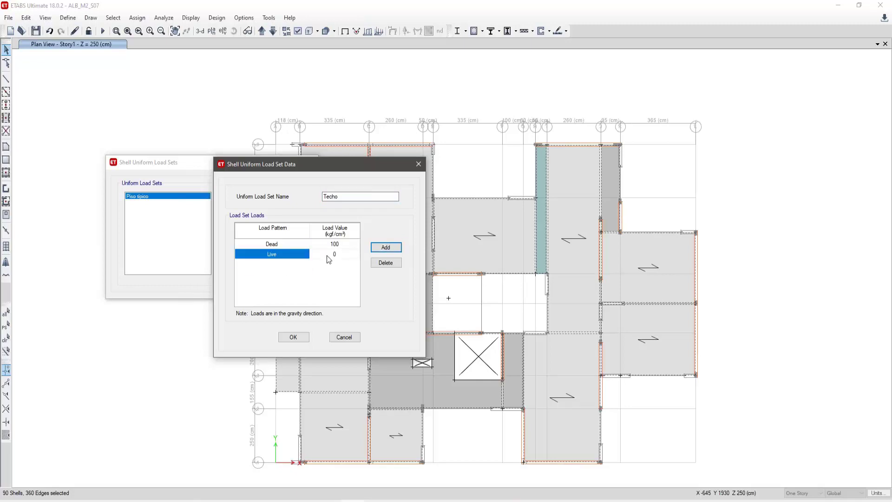
pyautogui.click(342, 254)
pyautogui.write('100')
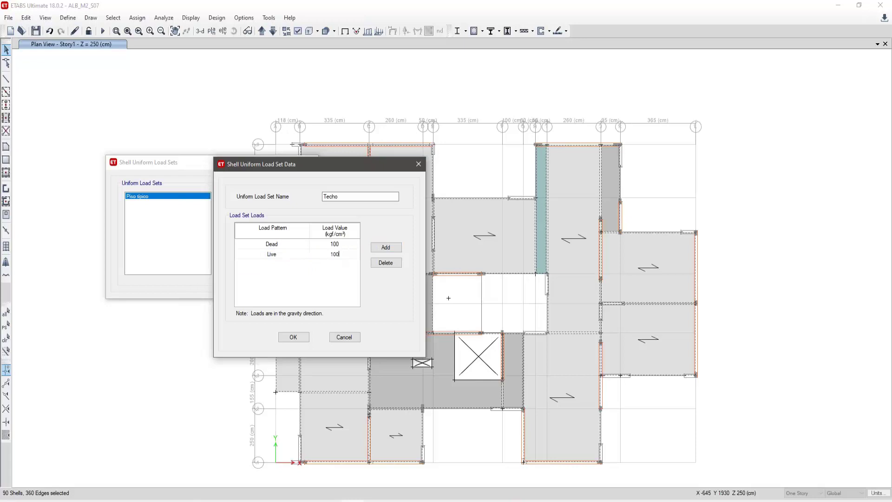
pyautogui.click(304, 341)
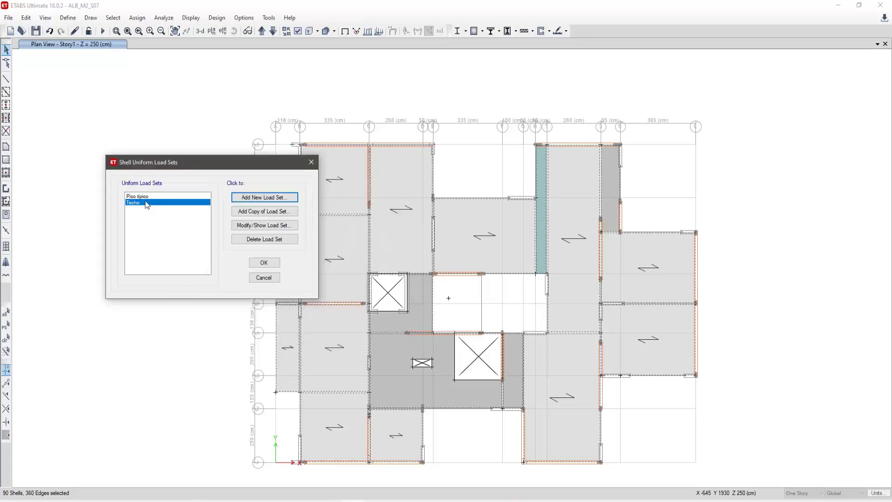
pyautogui.click(263, 262)
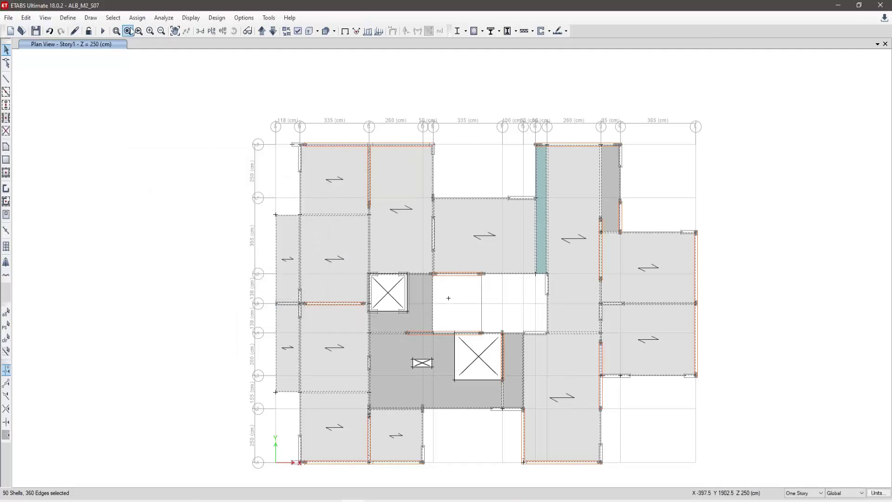
# - Select all floor objects in the model by object type
pyautogui.click(112, 21)
pyautogui.moveTo(126, 31)
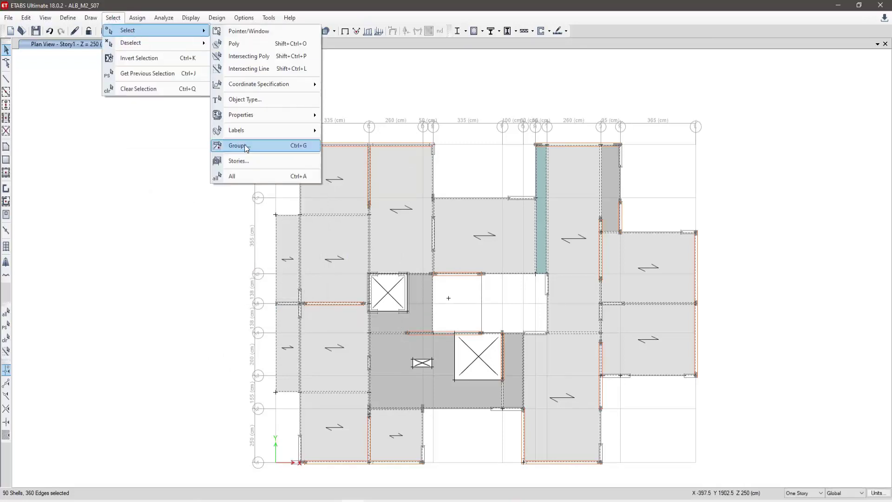
pyautogui.click(244, 100)
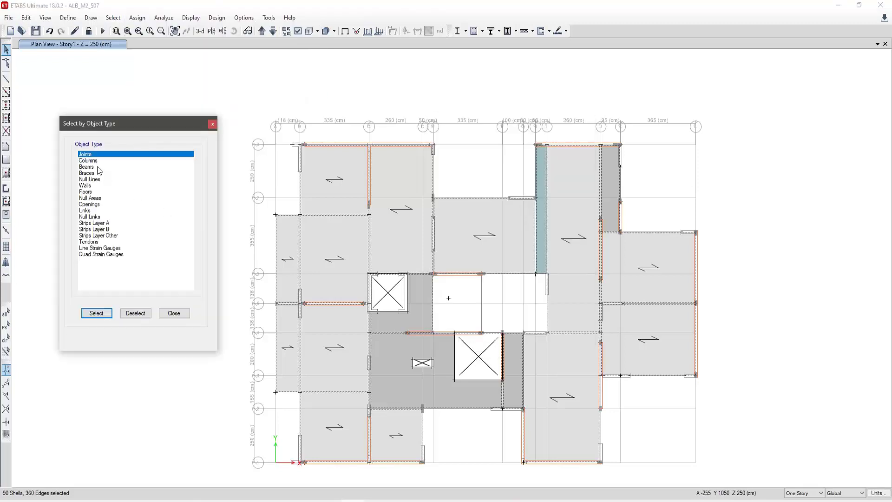
pyautogui.click(92, 192)
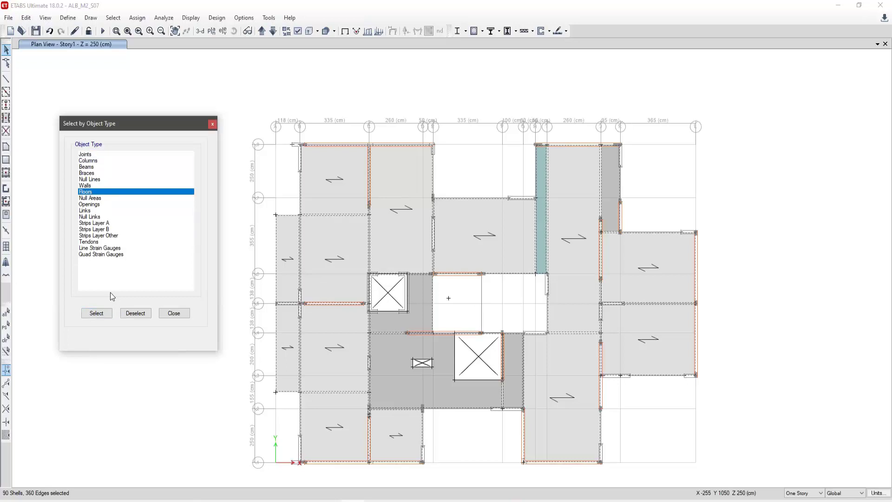
pyautogui.click(96, 312)
# - Remove the Story5 objects from the current floor selection
pyautogui.click(113, 18)
pyautogui.moveTo(131, 43)
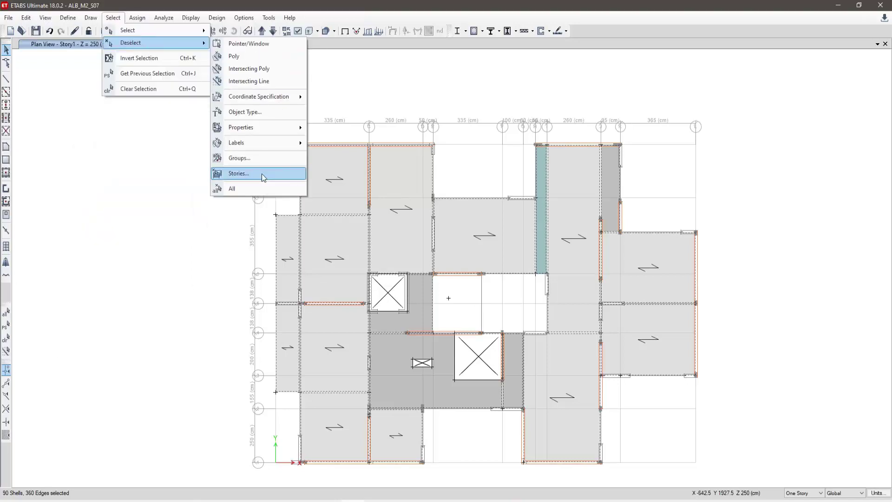
pyautogui.click(266, 174)
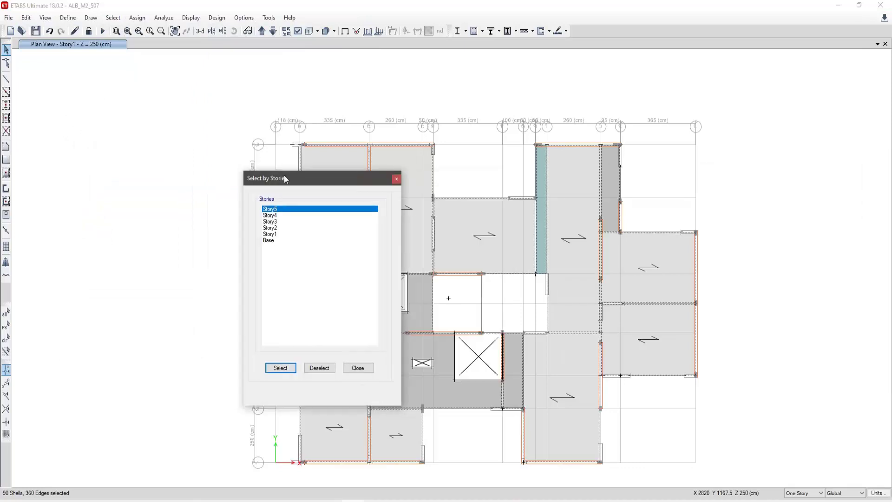
pyautogui.moveTo(399, 175); pyautogui.dragTo(138, 148)
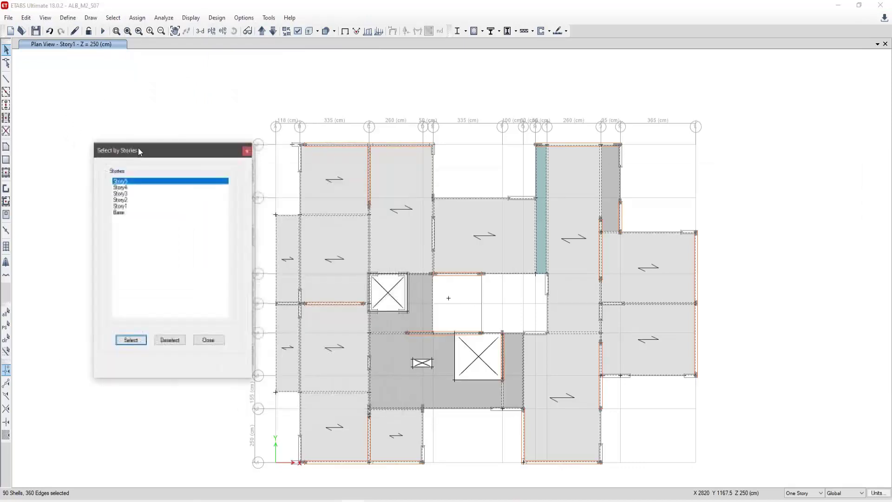
pyautogui.click(168, 341)
pyautogui.click(208, 340)
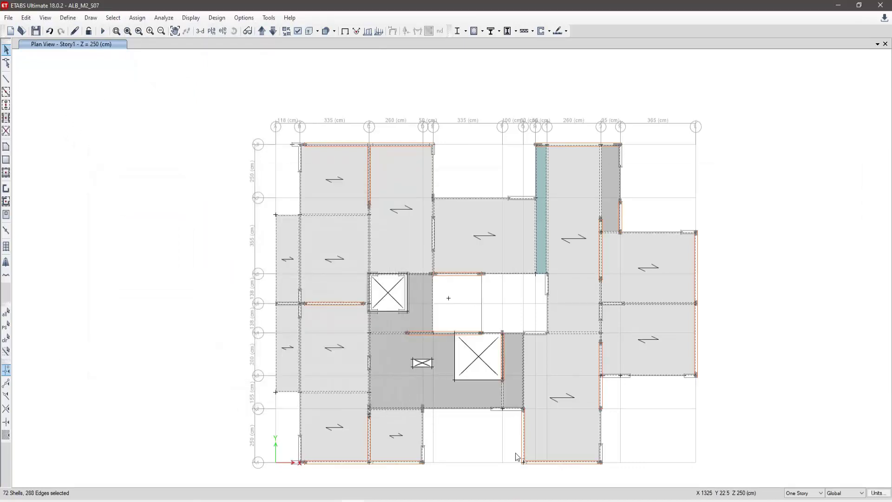
# - Assign the Piso típico uniform load set to the selected floors of Story1 to Story4
pyautogui.click(272, 31)
pyautogui.click(272, 31)
pyautogui.click(262, 31)
pyautogui.click(261, 31)
pyautogui.click(137, 18)
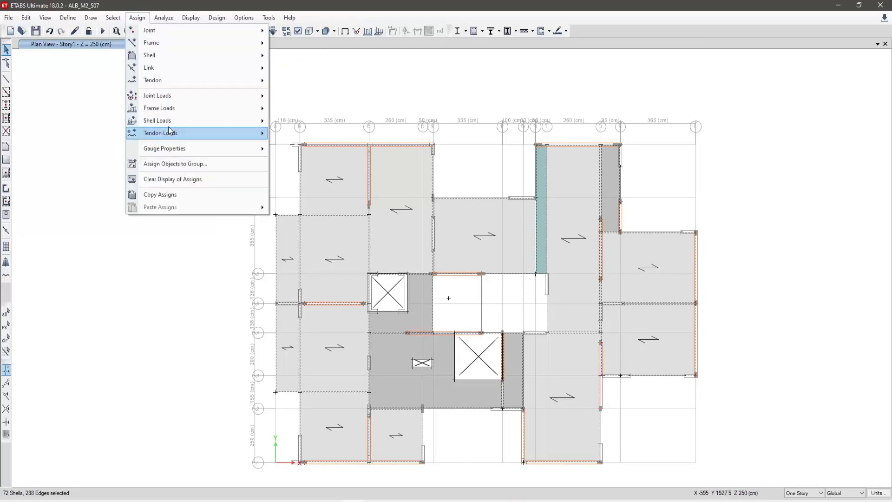
pyautogui.moveTo(169, 122)
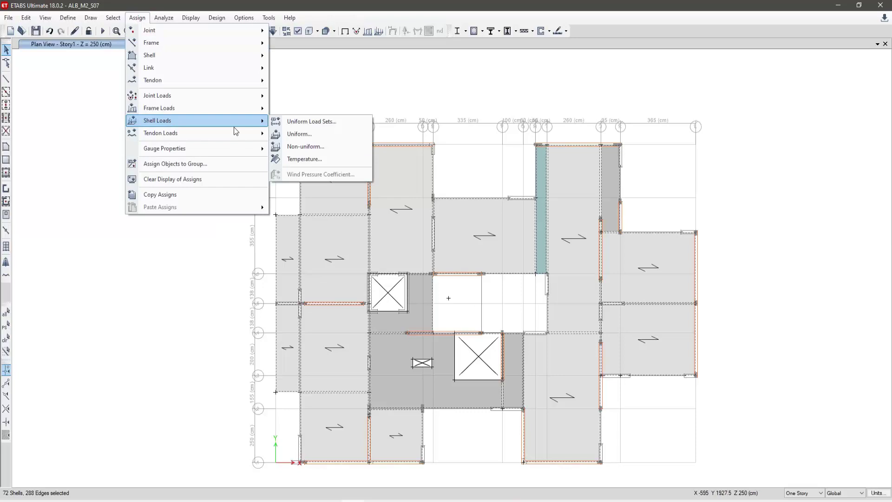
pyautogui.click(313, 121)
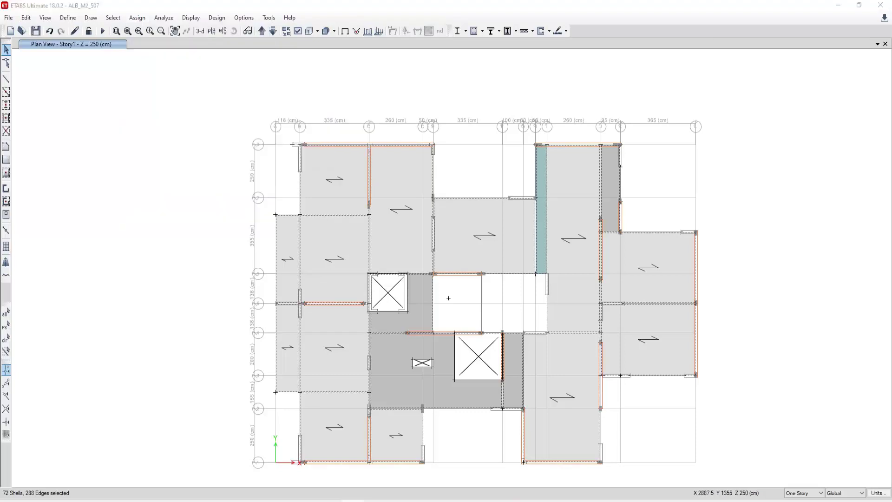
pyautogui.moveTo(743, 131); pyautogui.dragTo(104, 112)
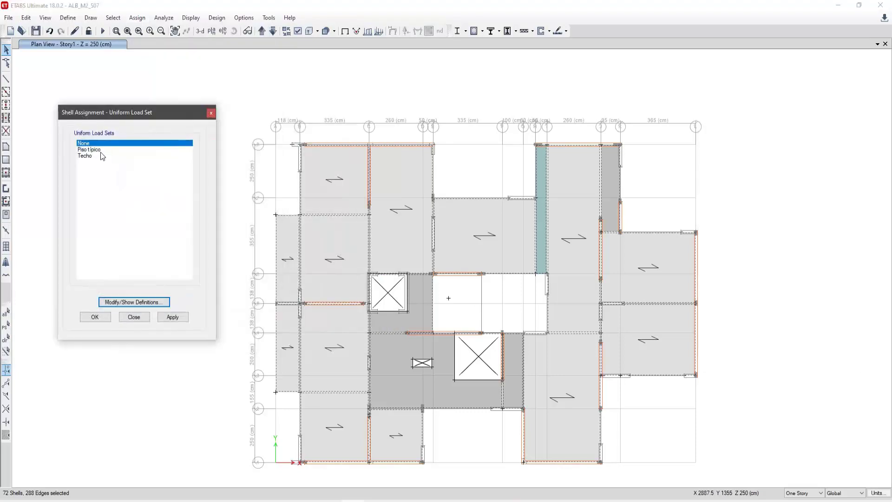
pyautogui.click(100, 149)
pyautogui.click(173, 317)
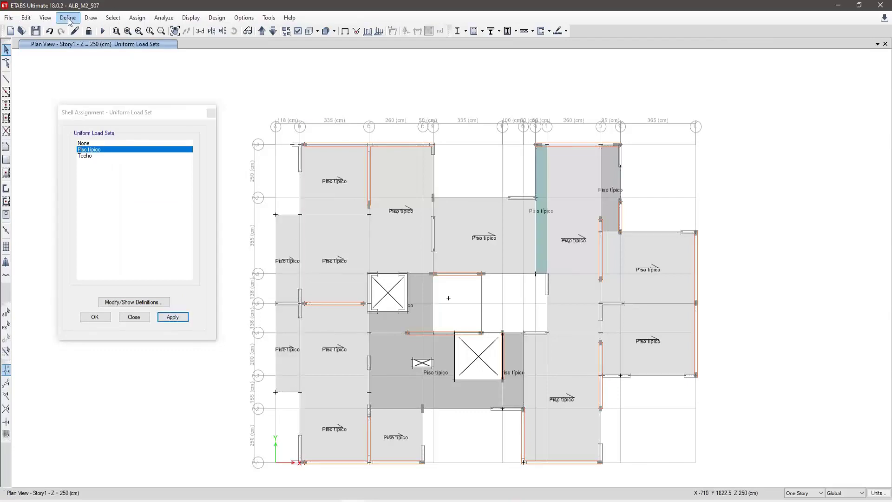
# - Select every floor object in the model again by object type, keeping the load set assignment dialog open
pyautogui.click(112, 18)
pyautogui.moveTo(124, 31)
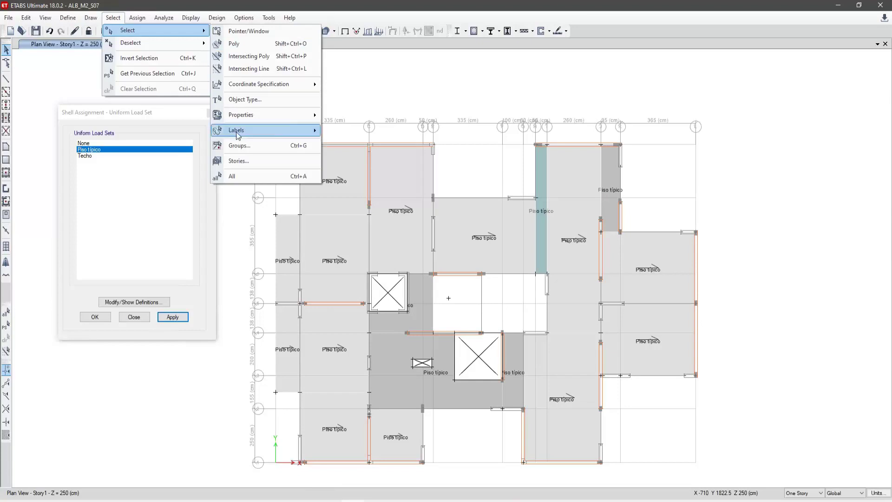
pyautogui.click(244, 100)
pyautogui.moveTo(154, 124); pyautogui.dragTo(740, 115)
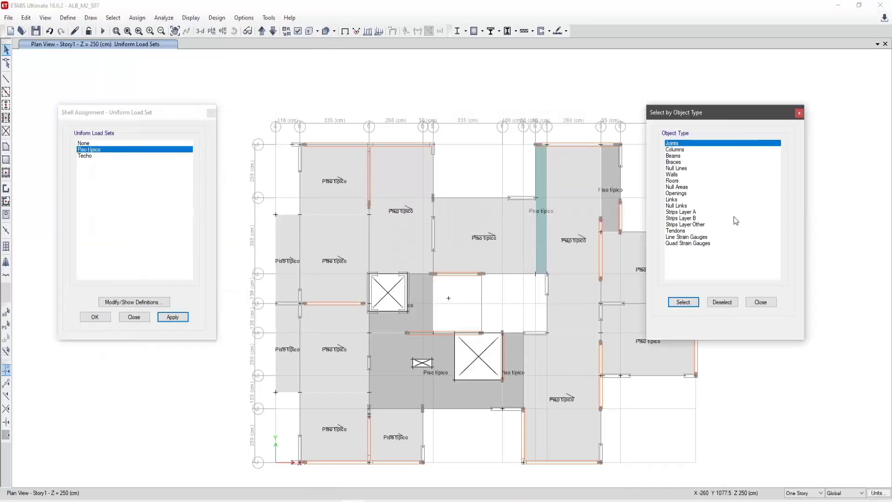
pyautogui.click(673, 181)
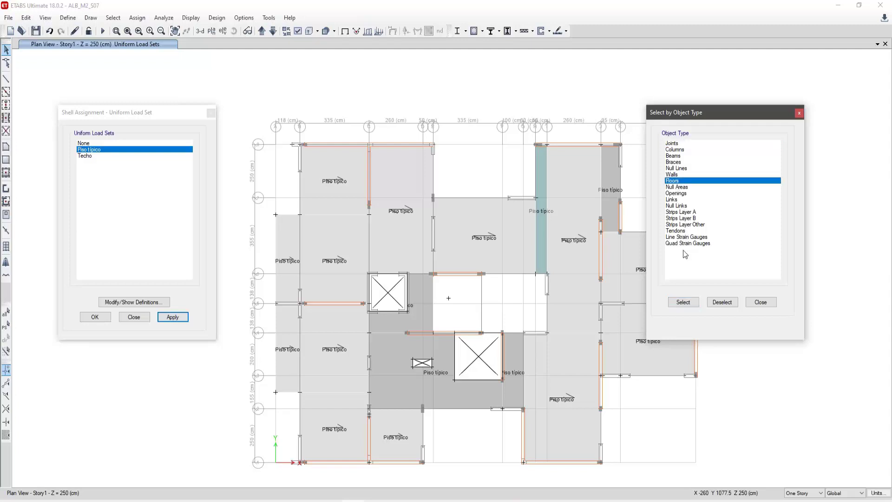
pyautogui.click(689, 305)
pyautogui.click(761, 303)
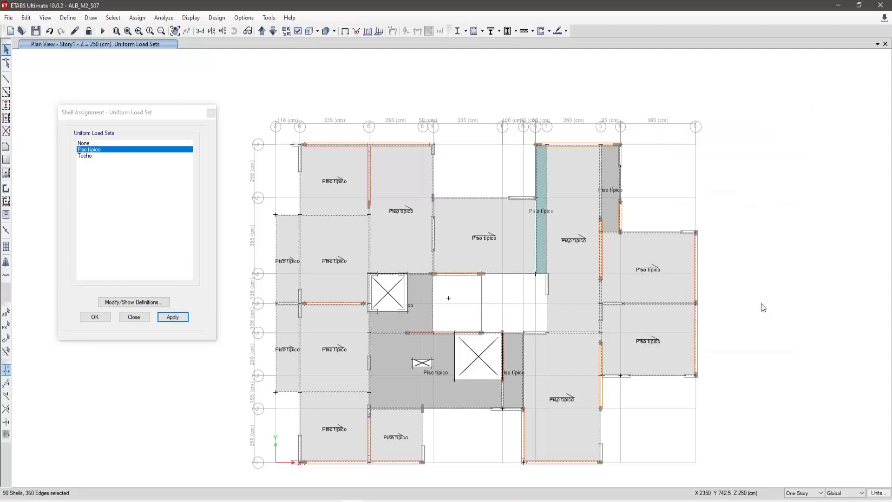
# - Remove the Story1 to Story4 objects from the current floor selection, leaving the load set assignment dialog open
pyautogui.click(113, 18)
pyautogui.moveTo(133, 43)
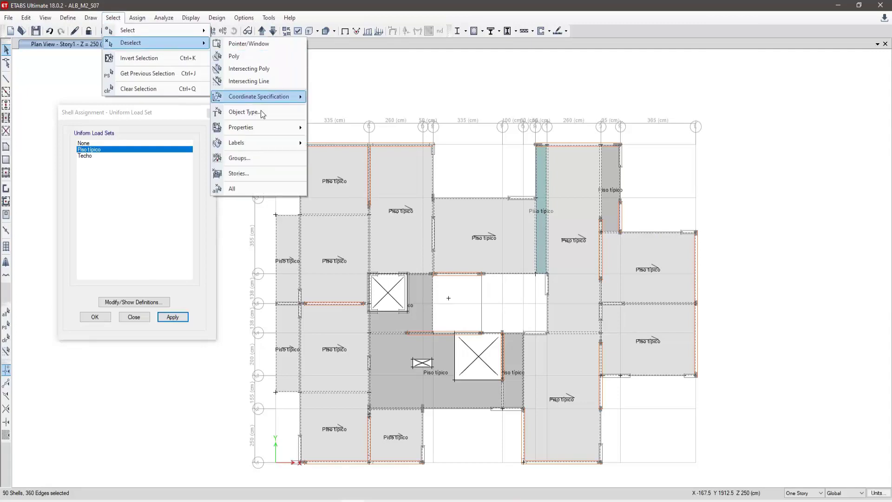
pyautogui.click(257, 172)
pyautogui.moveTo(188, 149); pyautogui.dragTo(725, 113)
pyautogui.moveTo(665, 153); pyautogui.dragTo(667, 170)
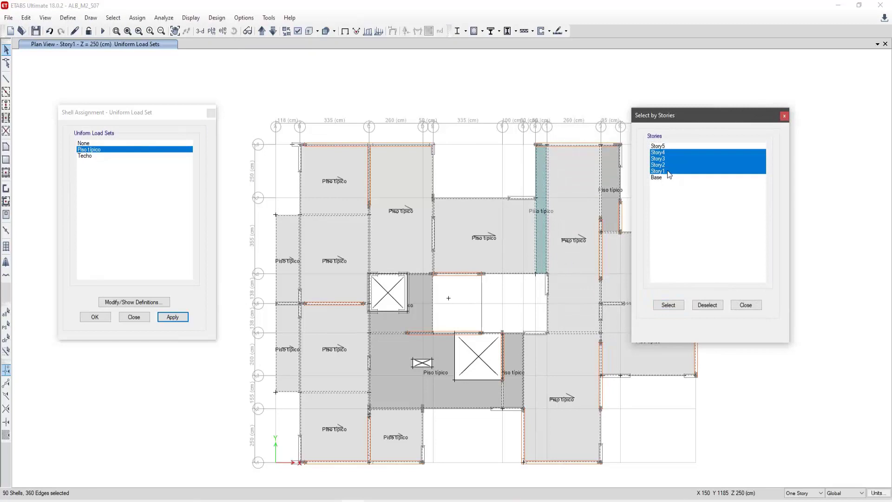
pyautogui.click(715, 308)
pyautogui.click(738, 307)
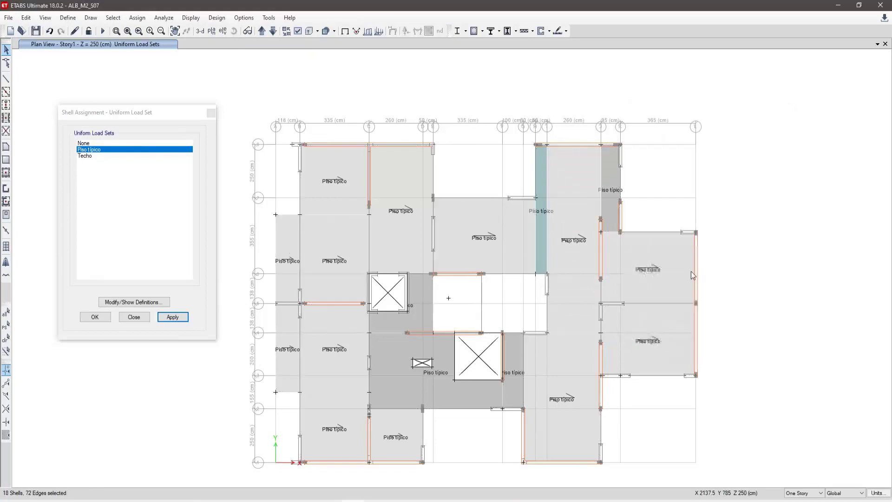
# - Display the Story5 plan and assign the Techo uniform load set to its selected floors
pyautogui.click(272, 31)
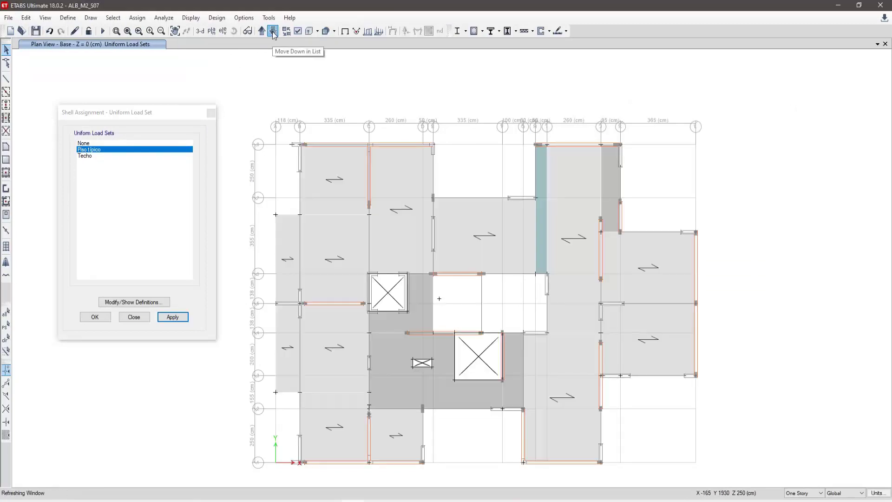
pyautogui.click(90, 155)
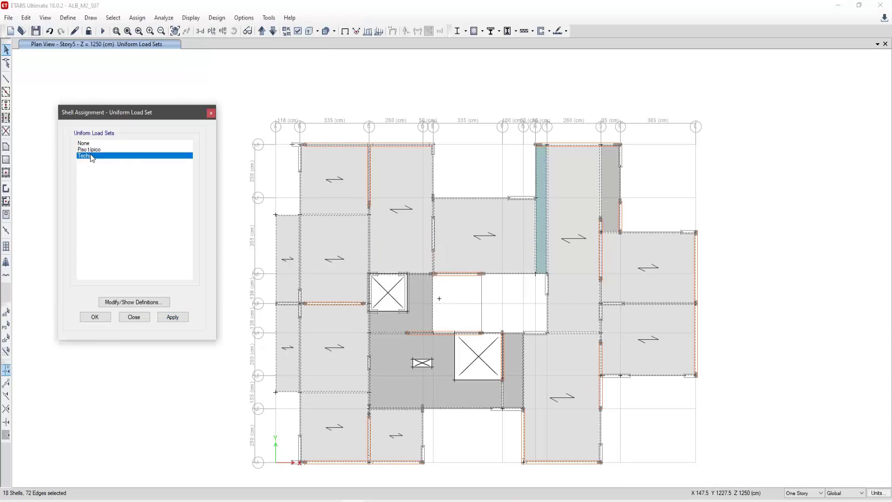
pyautogui.click(108, 319)
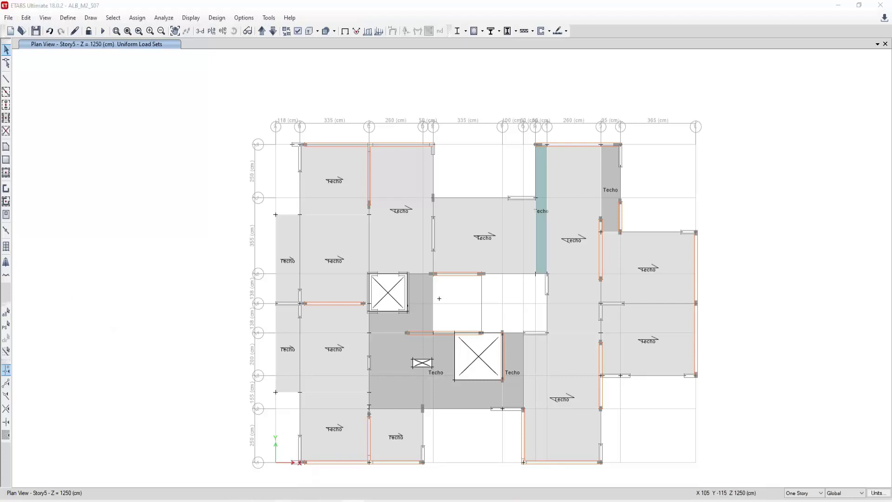
# - Switch to the PowerPoint presentation and open the slide on roof-brick weights for the 20 cm slab
pyautogui.hotkey('alt', 'Tab')
pyautogui.click(76, 310)
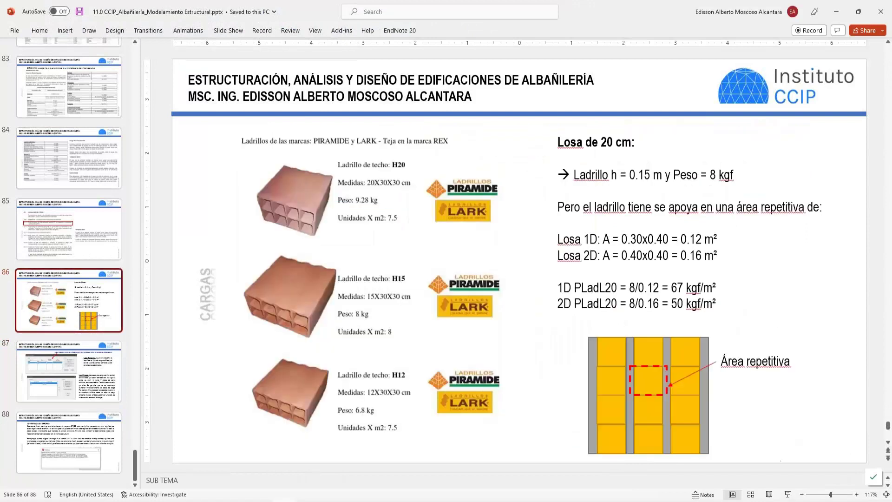
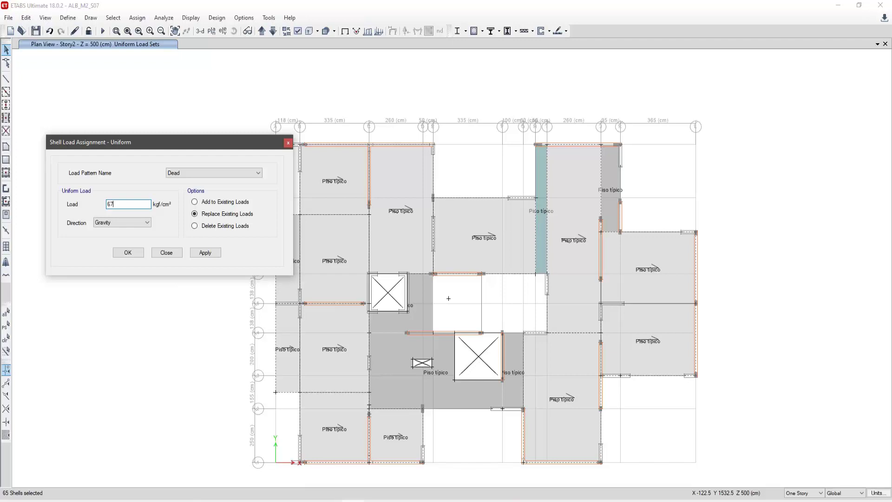
# - Close the uniform shell load assignment without applying it and set the model's consistent units to m and kgf
pyautogui.click(167, 253)
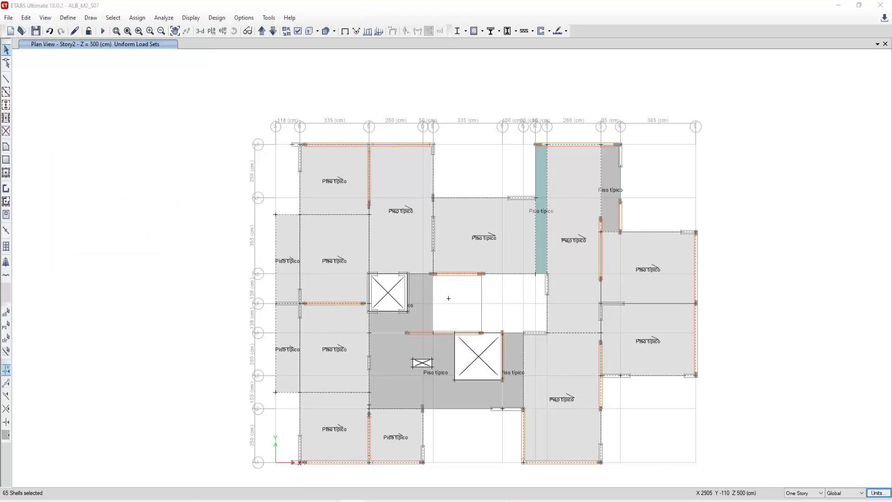
pyautogui.click(590, 167)
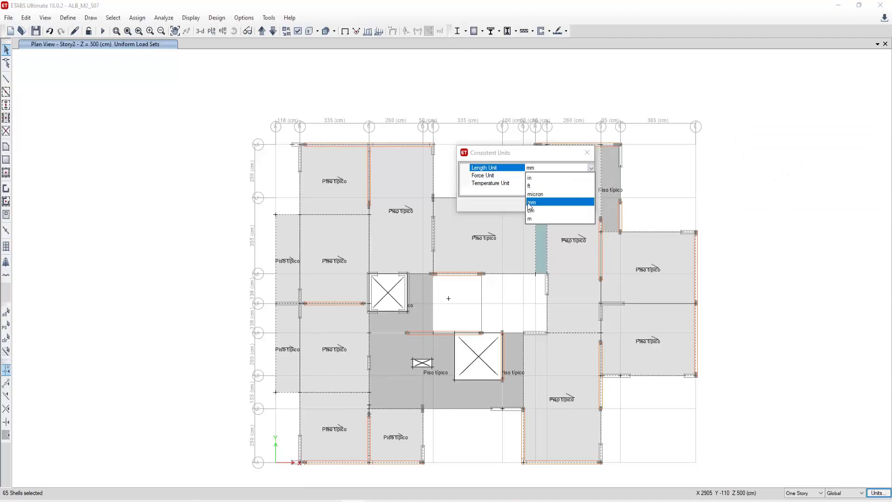
pyautogui.click(532, 219)
pyautogui.click(564, 177)
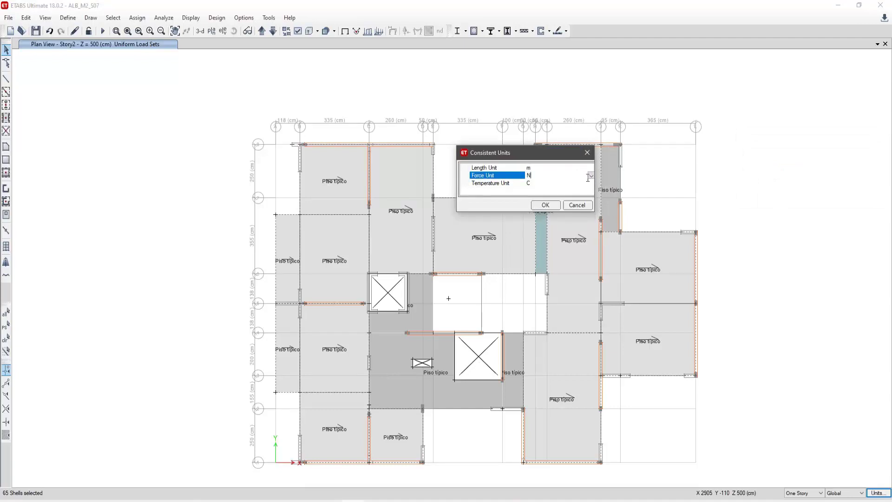
pyautogui.click(590, 176)
pyautogui.click(531, 218)
pyautogui.press('Return')
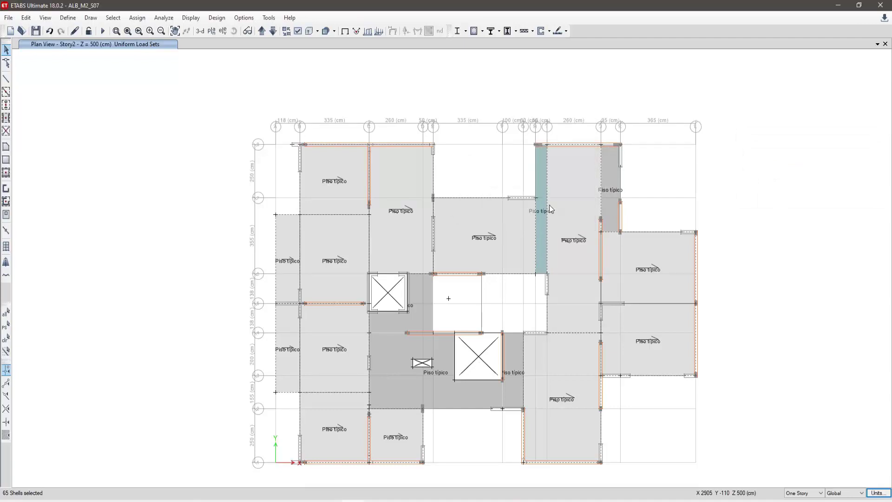
# - Correct the Piso típico uniform load set to Dead 100, Dead 150 and Live 200 kgf/m²
pyautogui.click(68, 18)
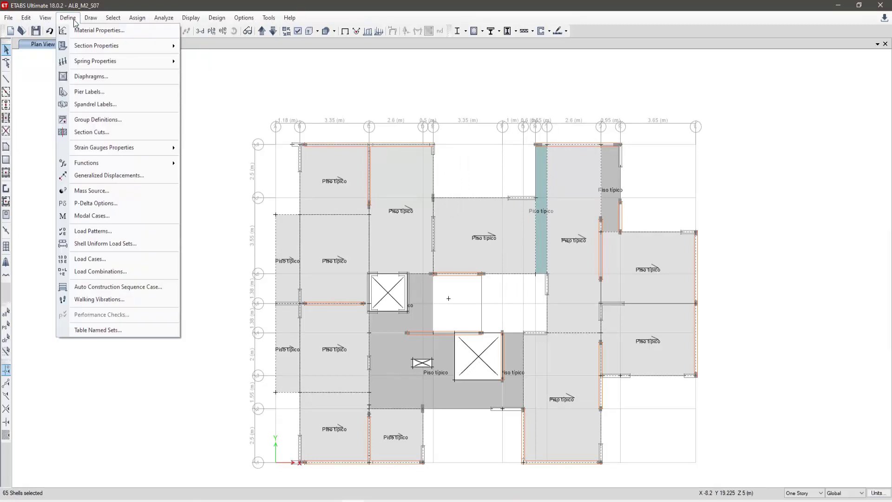
pyautogui.click(122, 246)
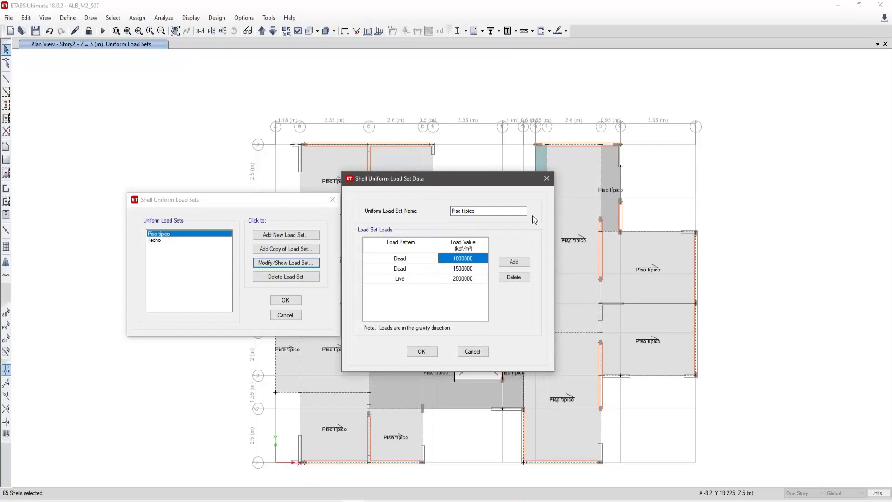
pyautogui.write('100')
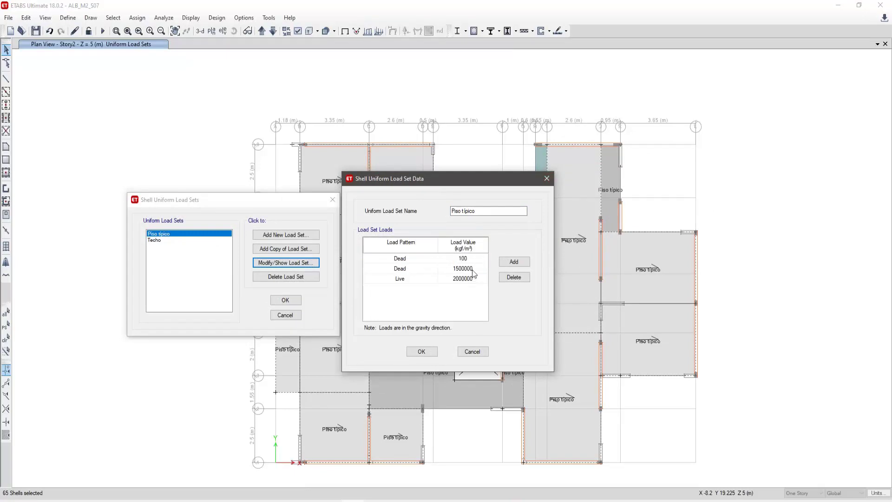
pyautogui.click(469, 270)
pyautogui.write('150')
pyautogui.click(475, 279)
pyautogui.write('200')
pyautogui.click(421, 351)
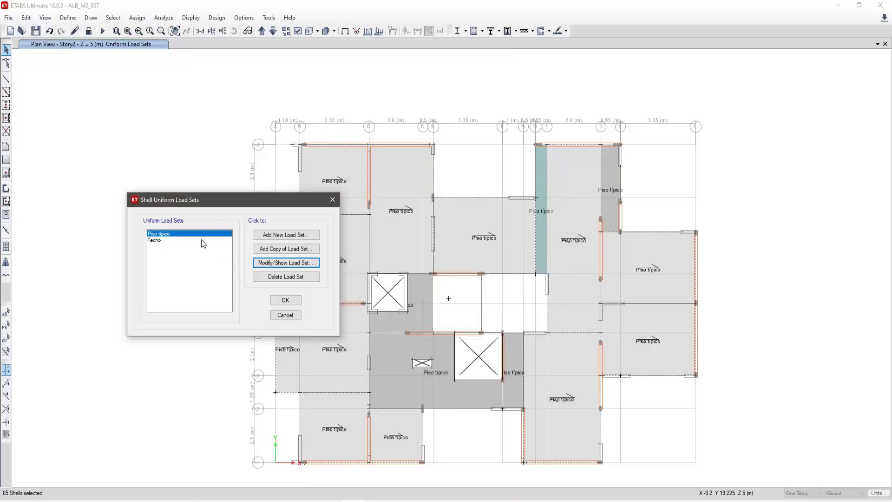
# - Correct the Techo uniform load set to Dead 100 and Live 100 kgf/m², and save the load set definitions
pyautogui.click(156, 241)
pyautogui.click(315, 260)
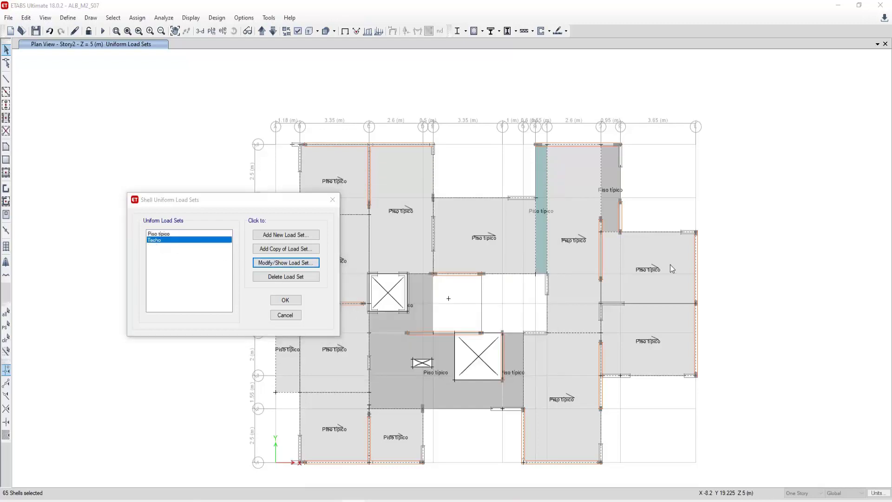
pyautogui.moveTo(766, 149); pyautogui.dragTo(523, 149)
pyautogui.click(534, 229)
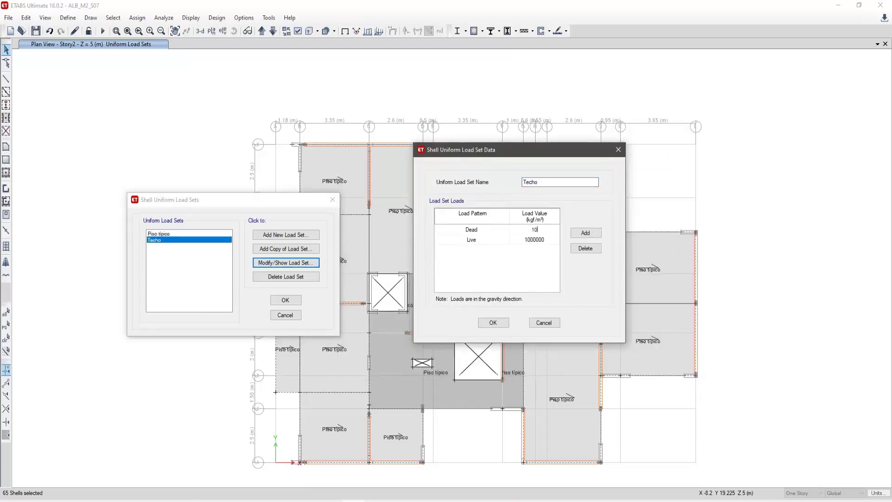
pyautogui.write('0')
pyautogui.click(536, 239)
pyautogui.write('100')
pyautogui.click(501, 323)
pyautogui.click(285, 300)
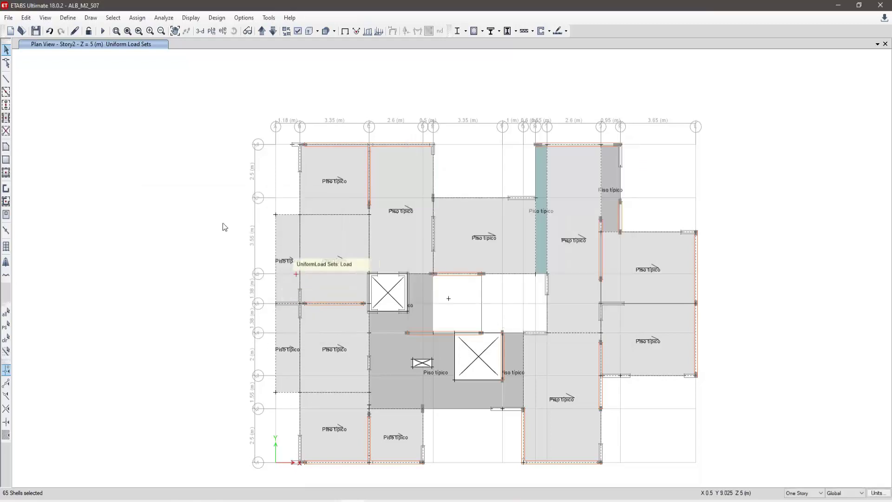
# - Clear the current selection and select all slabs with the Losa_1D_20_Shell property
pyautogui.click(175, 166)
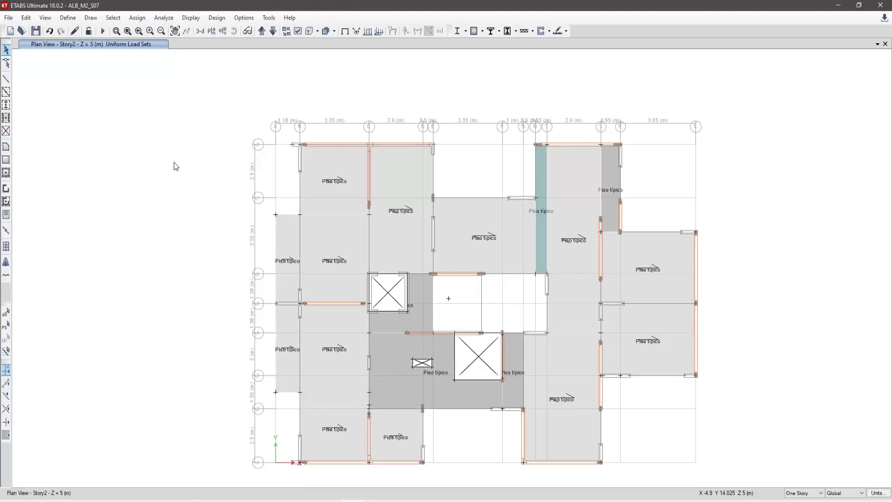
pyautogui.click(113, 18)
pyautogui.moveTo(127, 31)
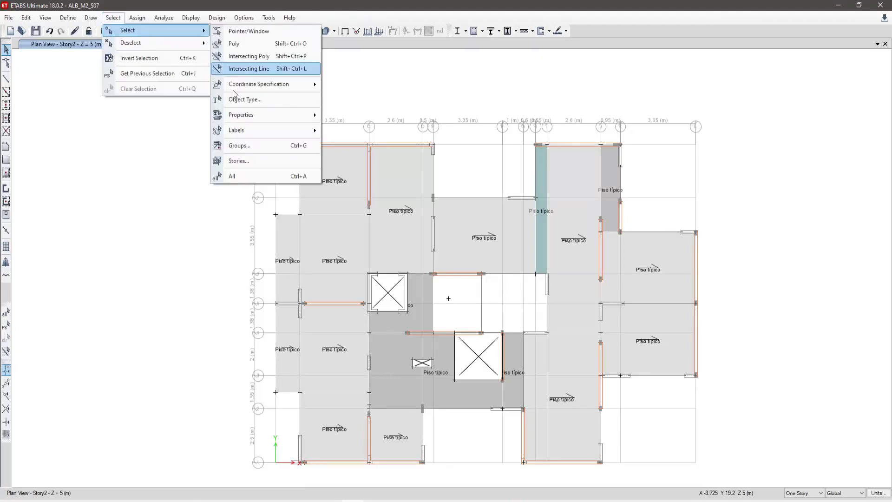
pyautogui.moveTo(260, 115)
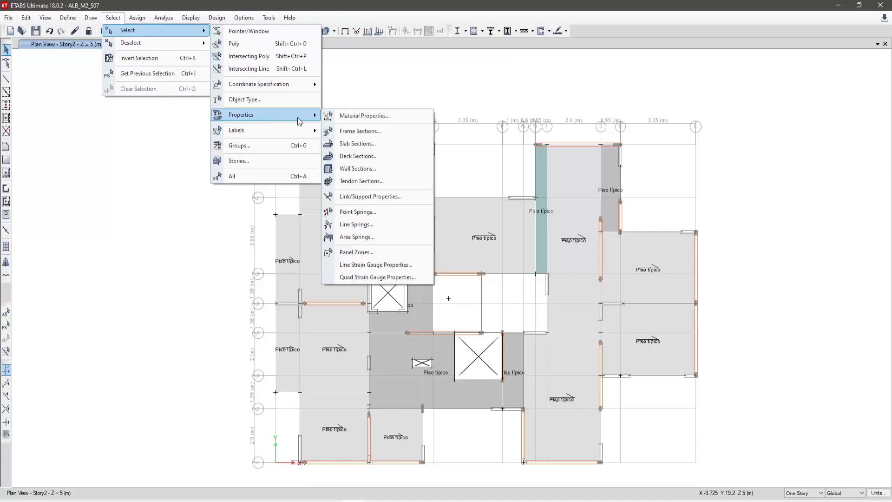
pyautogui.click(361, 144)
pyautogui.click(222, 194)
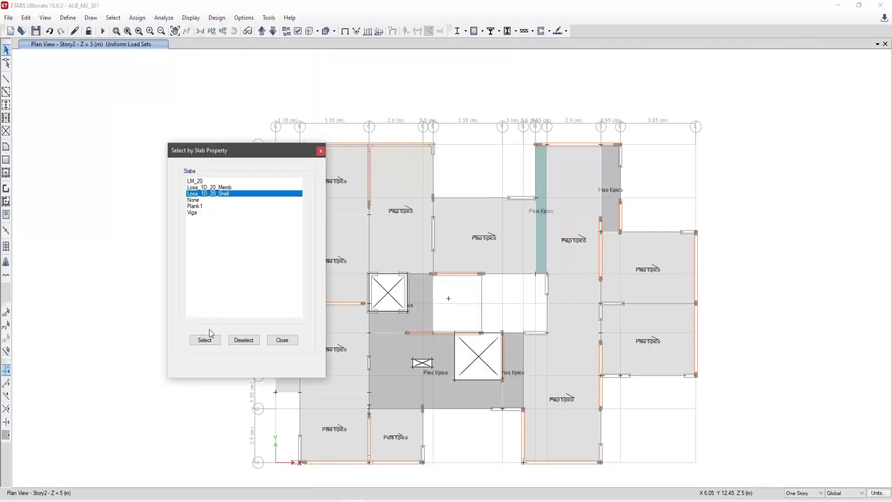
pyautogui.click(204, 339)
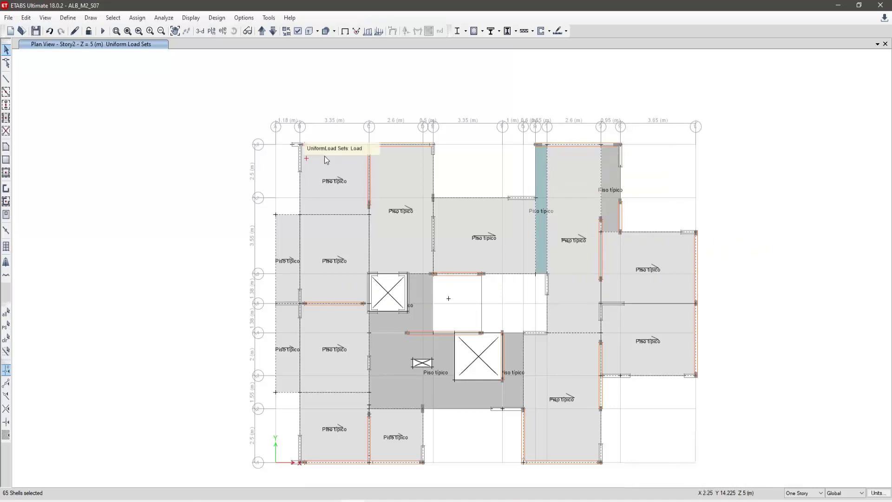
# - Assign a 67 kgf/m² uniform Dead load in the gravity direction to the selected slabs, replacing existing loads
pyautogui.click(135, 19)
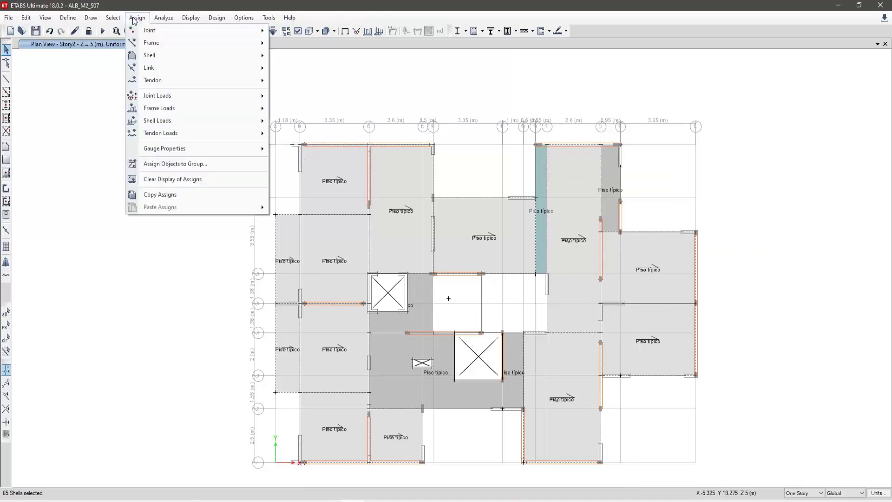
pyautogui.moveTo(201, 121)
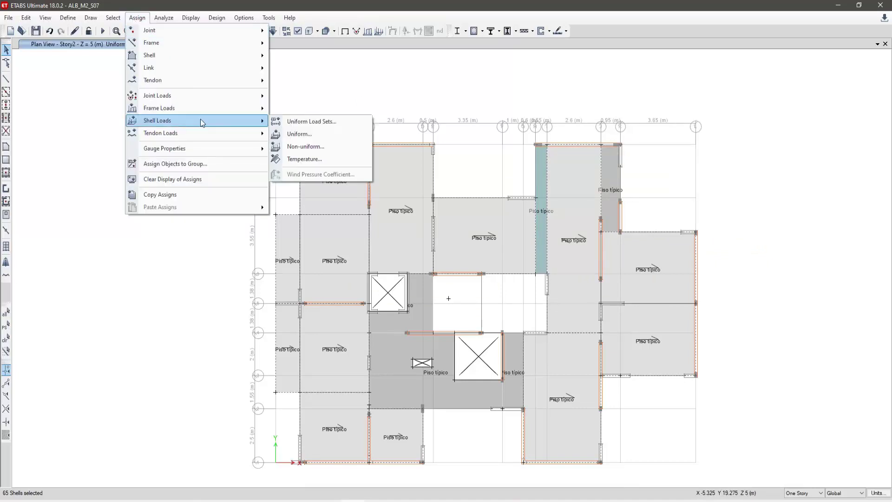
pyautogui.click(309, 134)
pyautogui.moveTo(465, 140); pyautogui.dragTo(132, 141)
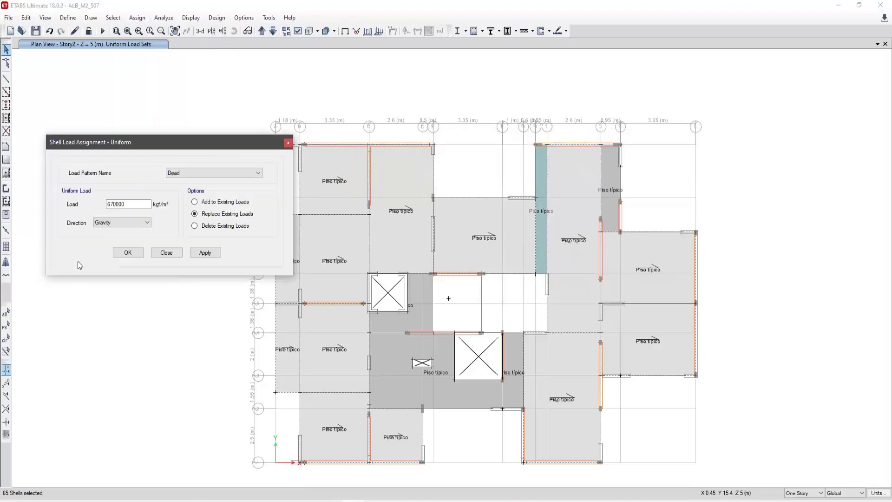
pyautogui.doubleClick(106, 204)
pyautogui.write('67')
pyautogui.click(128, 253)
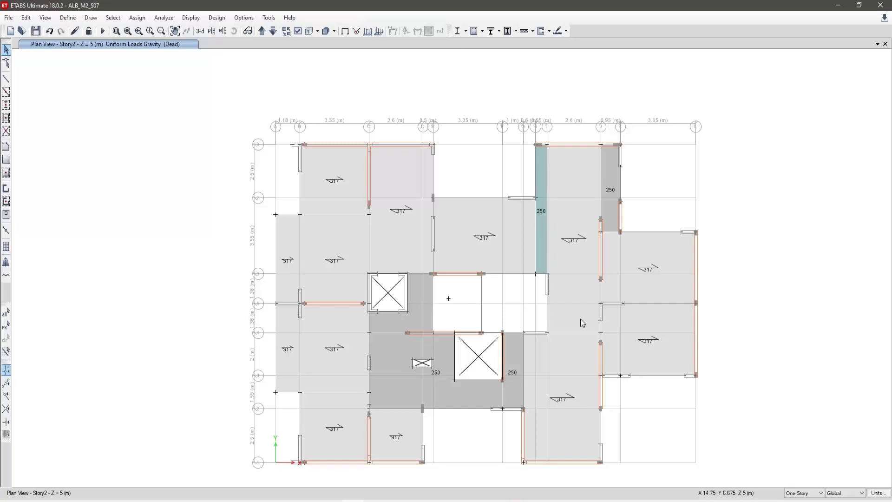
# - Check the Dead uniform loads on the Story5 plan, then show the model without load labels in 3D
pyautogui.click(272, 33)
pyautogui.click(272, 33)
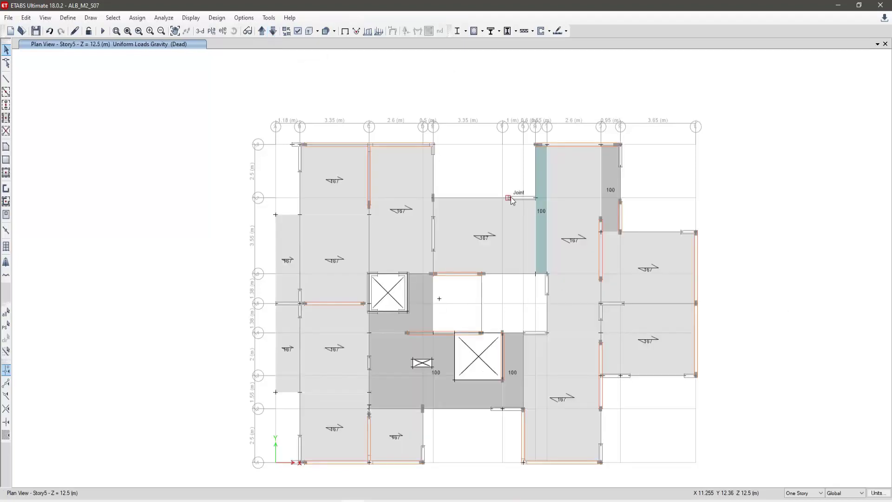
pyautogui.click(344, 31)
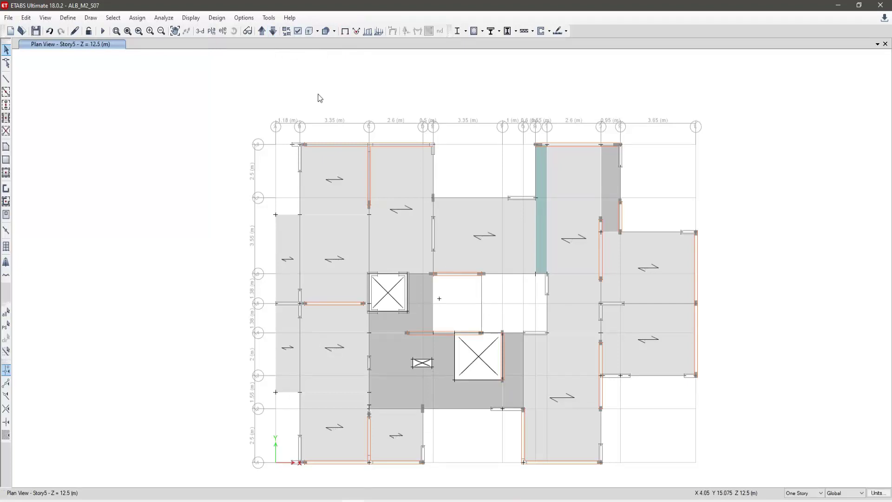
pyautogui.click(200, 31)
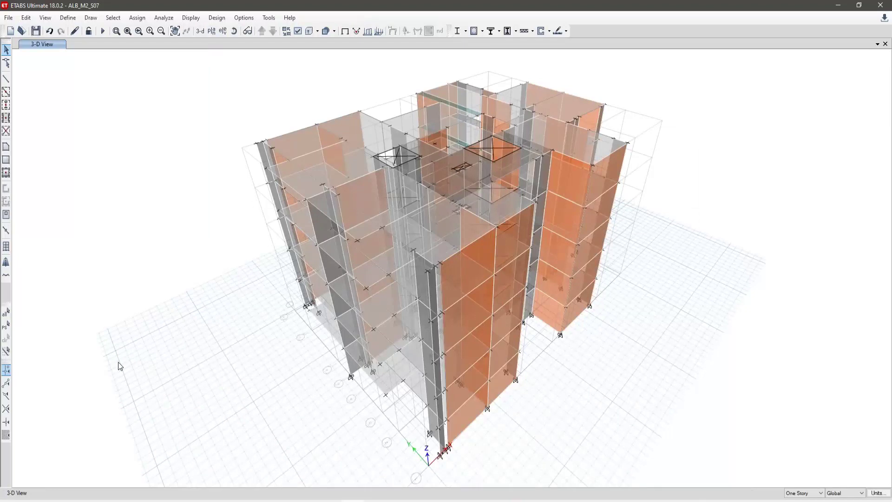
# - Switch to the AutoCAD drawing and examine the second-floor architectural plan
pyautogui.hotkey('alt', 'Tab')
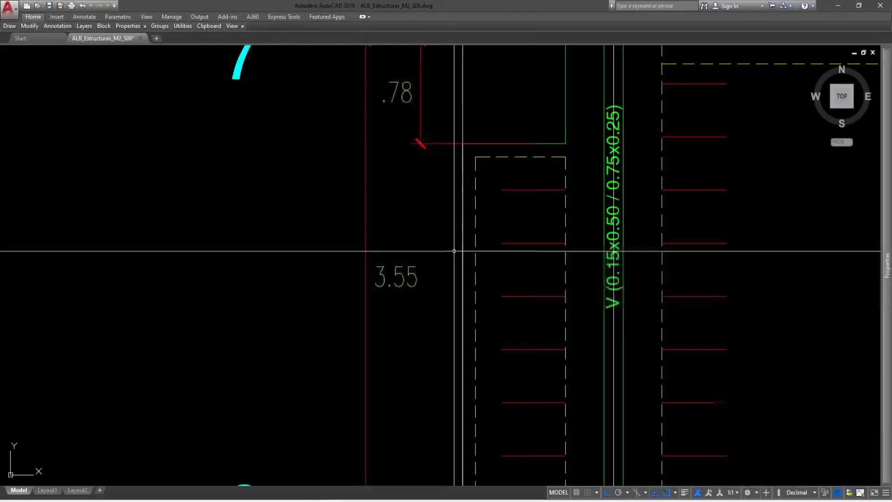
pyautogui.scroll(-6, 458, 251)
pyautogui.scroll(-5, 414, 235)
pyautogui.scroll(7, 348, 232)
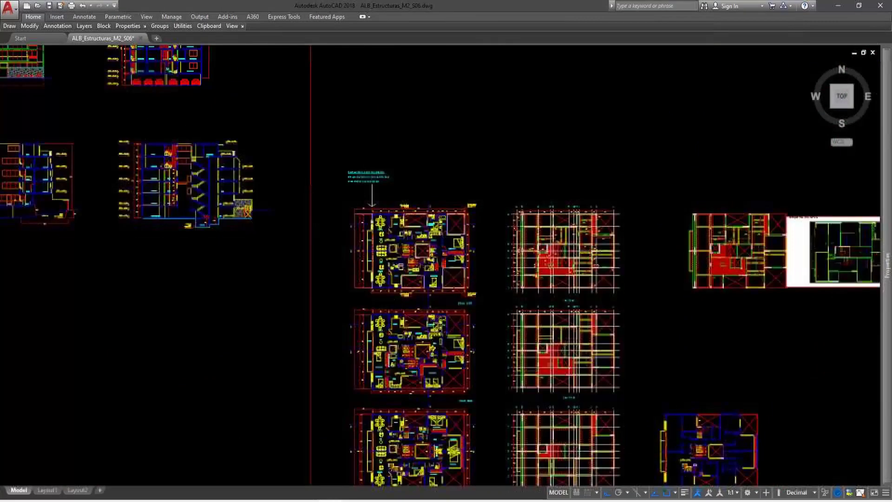
pyautogui.scroll(-2, 341, 187)
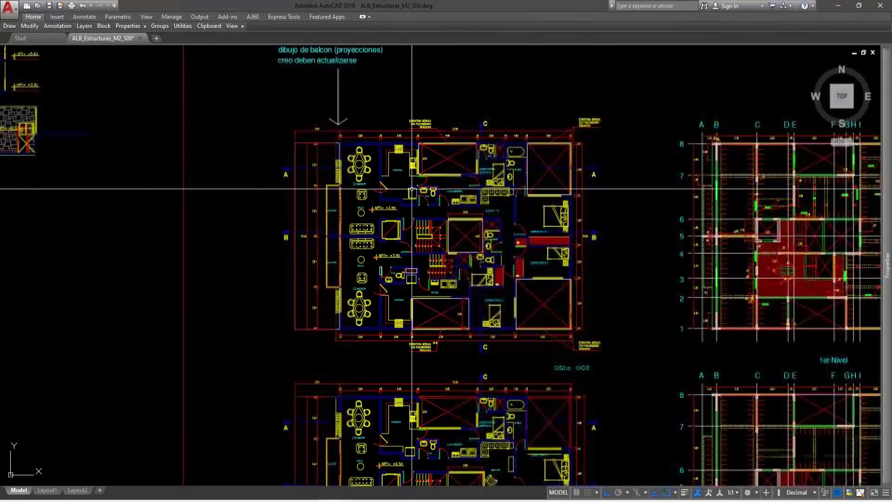
pyautogui.scroll(2, 335, 318)
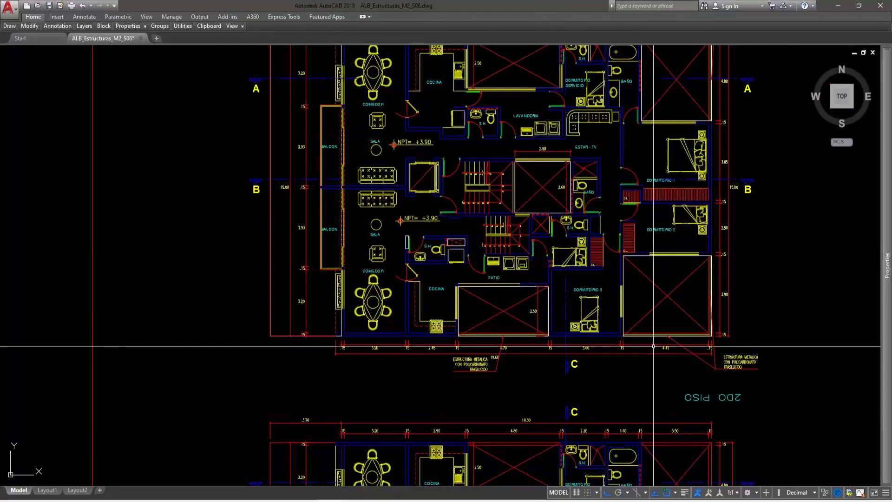
# - Examine the second-, third- and fourth-floor architectural plans and the overall arrangement of the drawing
pyautogui.moveTo(334, 156); pyautogui.dragTo(348, 235, button='middle')
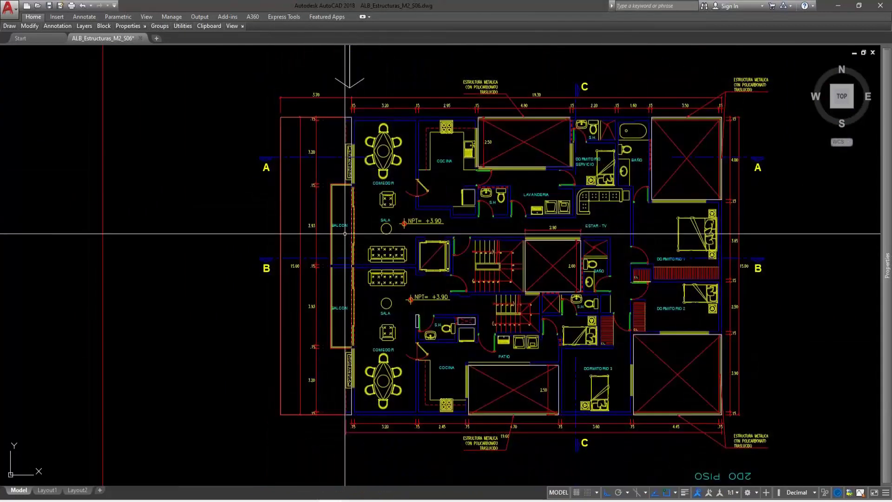
pyautogui.scroll(-4, 349, 292)
pyautogui.scroll(4, 304, 347)
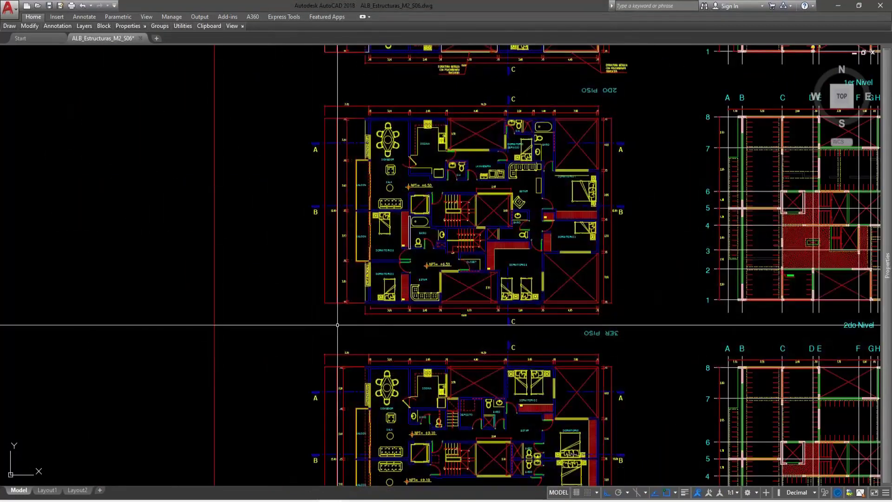
pyautogui.scroll(4, 434, 180)
pyautogui.scroll(-4, 434, 179)
pyautogui.scroll(-5, 434, 193)
pyautogui.scroll(3, 325, 232)
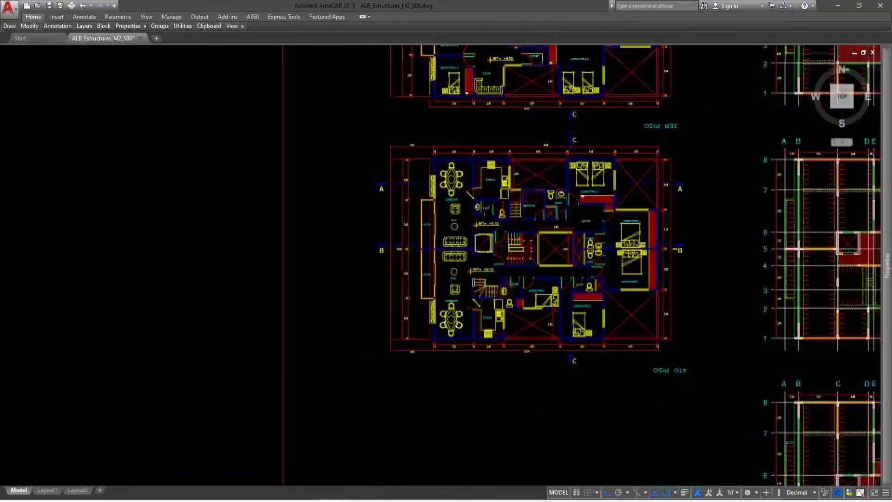
pyautogui.scroll(-5, 398, 229)
pyautogui.moveTo(477, 291); pyautogui.dragTo(551, 442, button='middle')
pyautogui.scroll(-6, 537, 233)
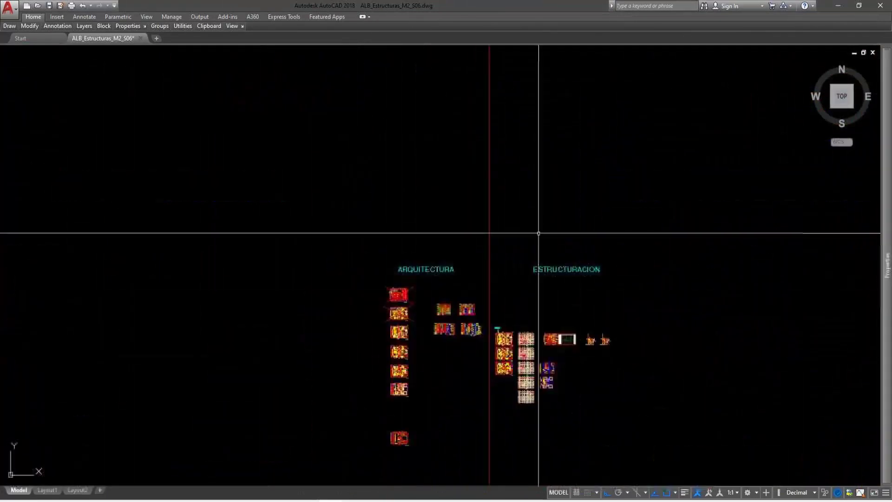
# - Examine the windows, balconies and planters on the front elevation in the ARQUITECTURA group
pyautogui.scroll(5, 525, 282)
pyautogui.scroll(-2, 525, 283)
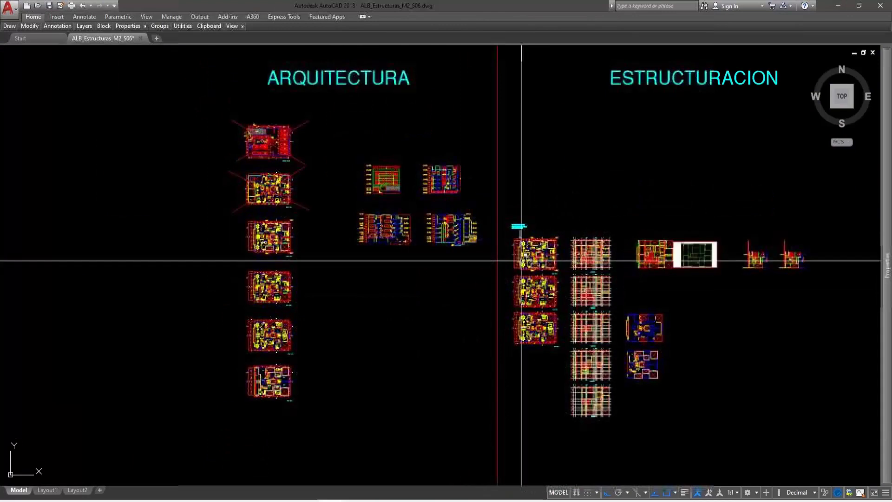
pyautogui.scroll(5, 522, 260)
pyautogui.scroll(-2, 523, 260)
pyautogui.scroll(3, 507, 186)
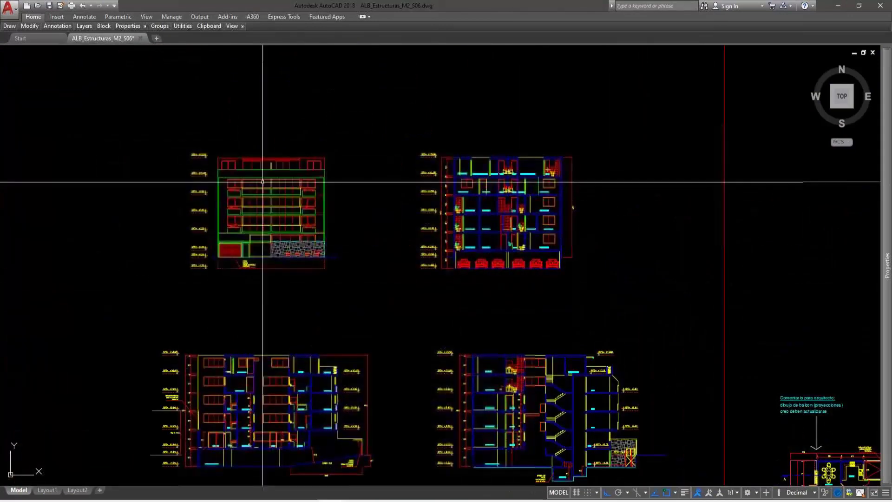
pyautogui.scroll(5, 242, 179)
pyautogui.scroll(2, 253, 252)
pyautogui.scroll(2, 252, 251)
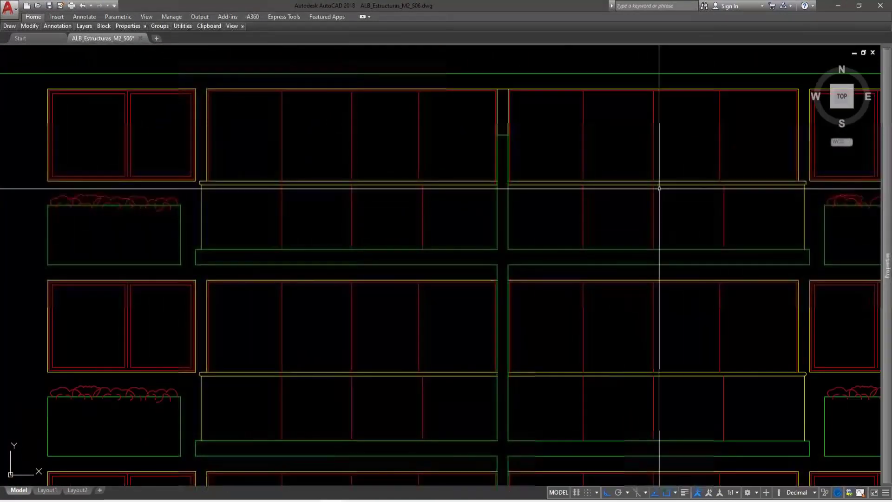
pyautogui.scroll(-8, 478, 214)
pyautogui.moveTo(609, 373); pyautogui.dragTo(511, 303, button='middle')
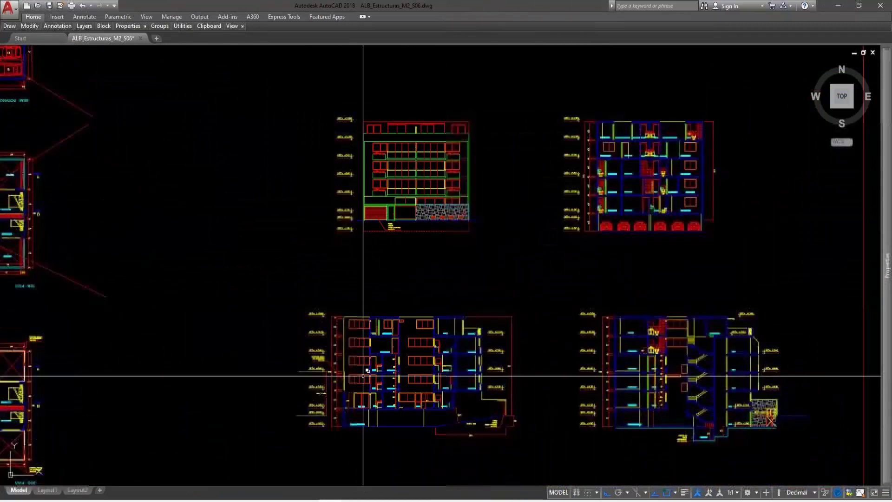
# - Examine the balconies and adjoining living rooms on the second-floor plan below the architect's comment
pyautogui.moveTo(647, 374); pyautogui.dragTo(206, 321, button='middle')
pyautogui.scroll(4, 517, 395)
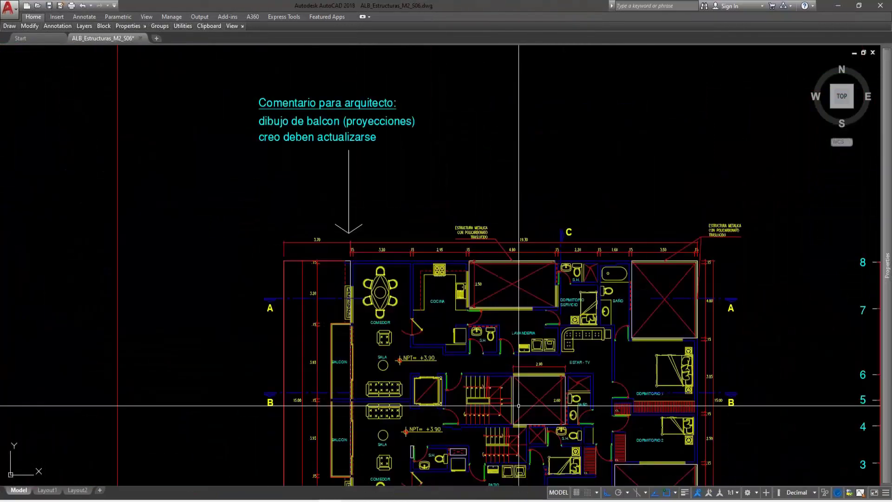
pyautogui.moveTo(520, 366); pyautogui.dragTo(541, 241, button='middle')
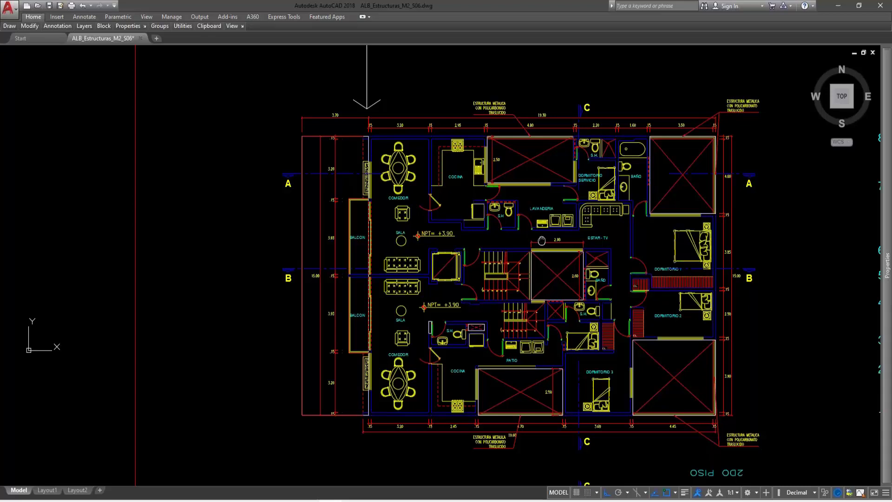
pyautogui.scroll(4, 358, 353)
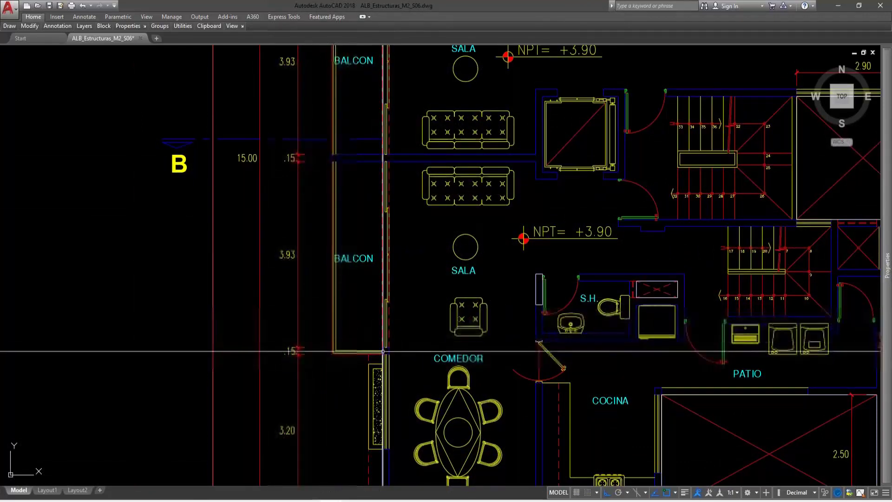
pyautogui.moveTo(372, 153); pyautogui.dragTo(373, 351, button='middle')
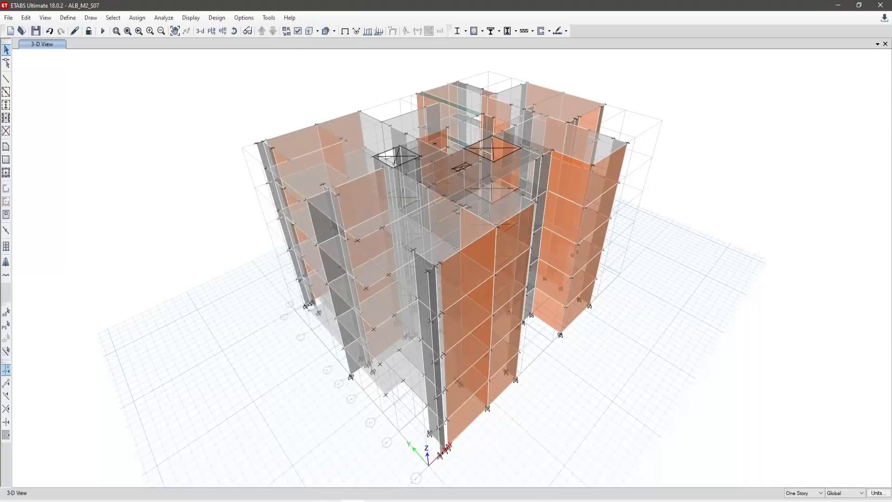
# - Switch to ETABS and show the Story1 plan view
pyautogui.click(211, 30)
pyautogui.click(402, 250)
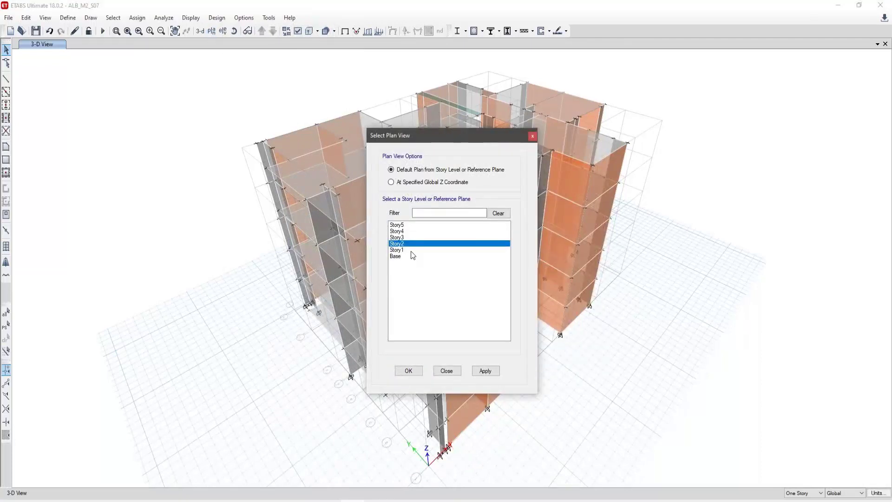
pyautogui.click(409, 370)
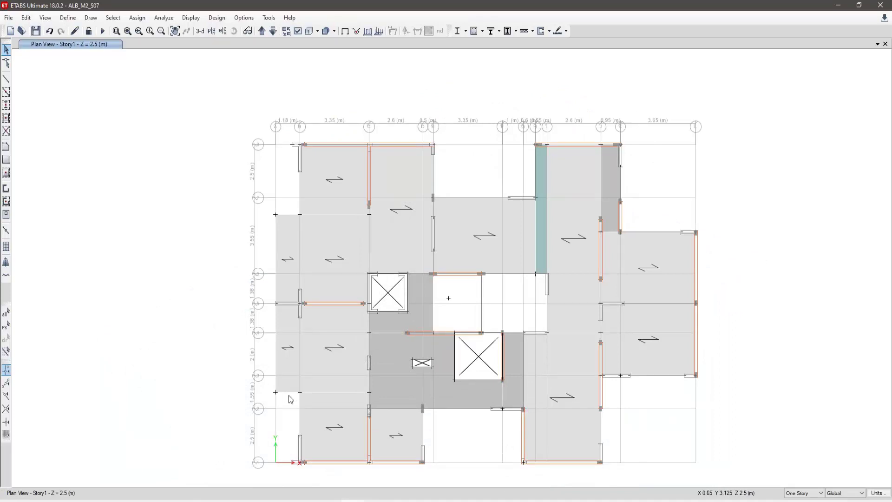
# - Compare the Story1 plan in ETABS with the second-floor architectural plan in AutoCAD
pyautogui.click(325, 497)
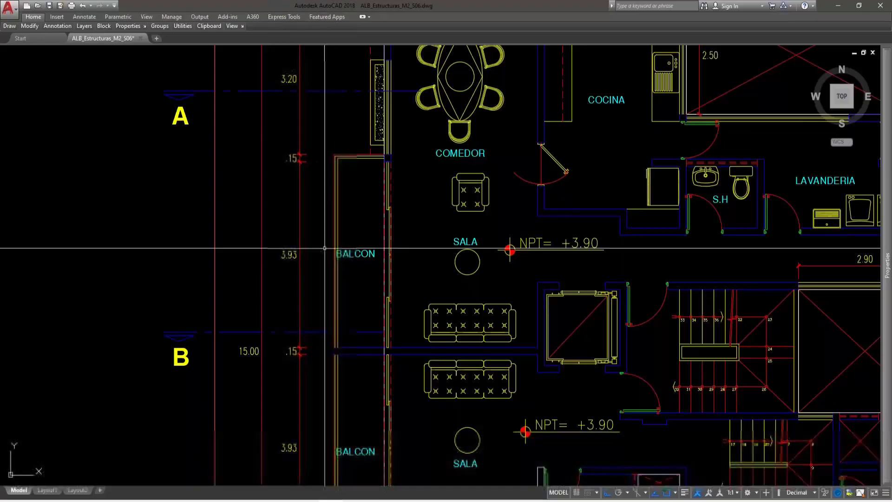
pyautogui.scroll(-5, 320, 245)
pyautogui.click(326, 497)
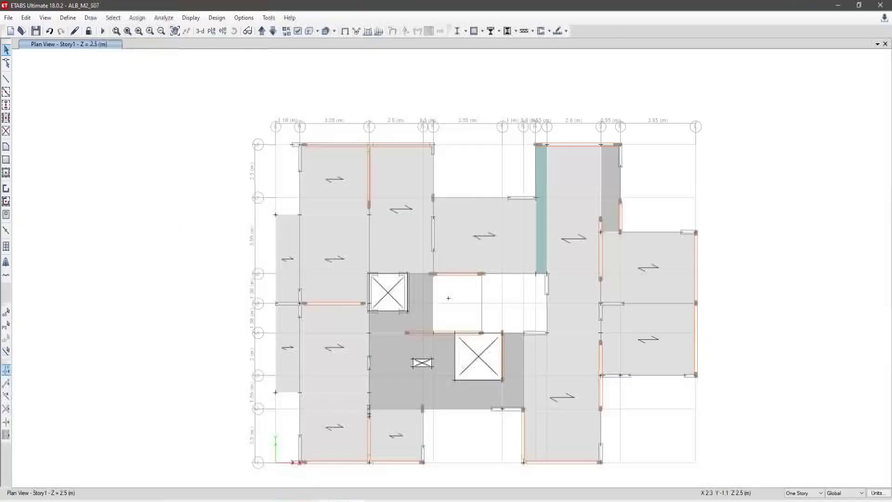
pyautogui.click(325, 497)
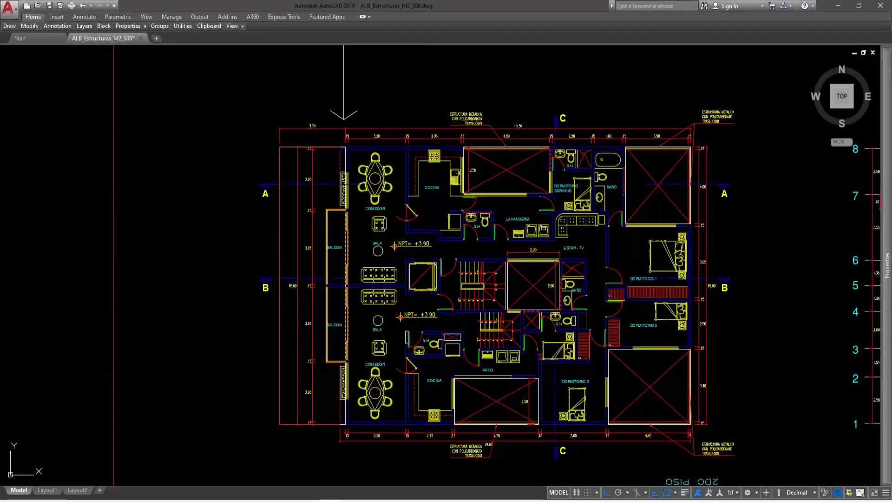
pyautogui.hotkey('alt', 'Tab')
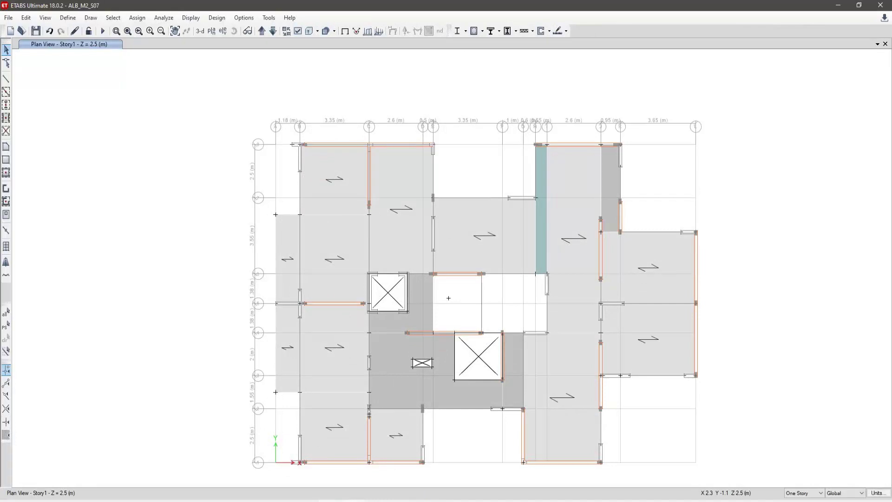
pyautogui.hotkey('alt', 'Tab')
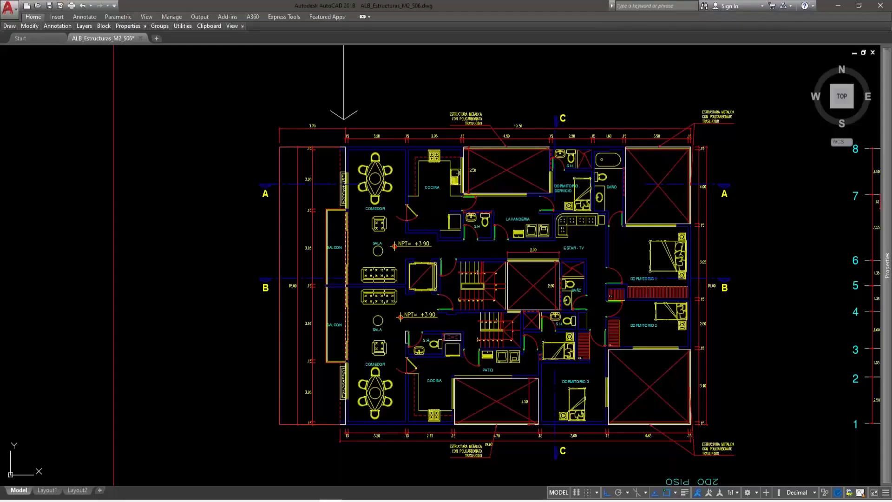
pyautogui.hotkey('alt', 'Tab')
pyautogui.hotkey('alt', 'Tab')
# - Examine the second-floor plan's bathroom and Dormitorio 3 walls and windows facing the open light wells
pyautogui.scroll(8, 599, 186)
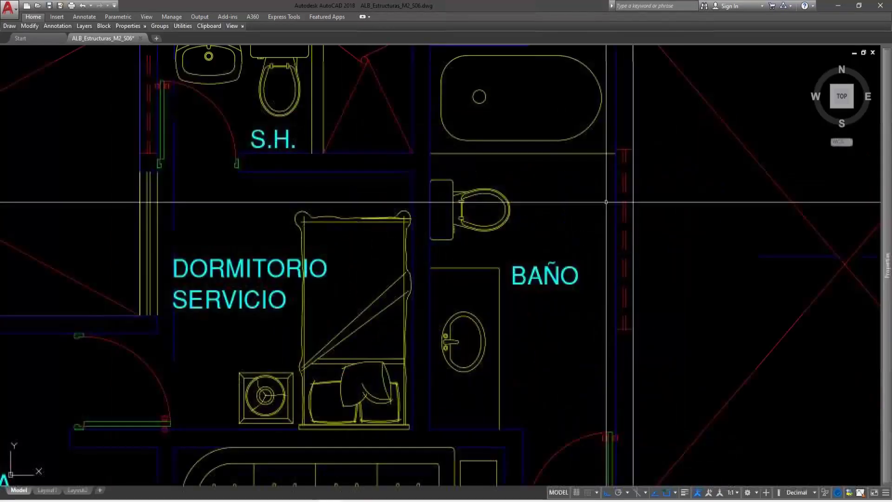
pyautogui.scroll(-8, 599, 241)
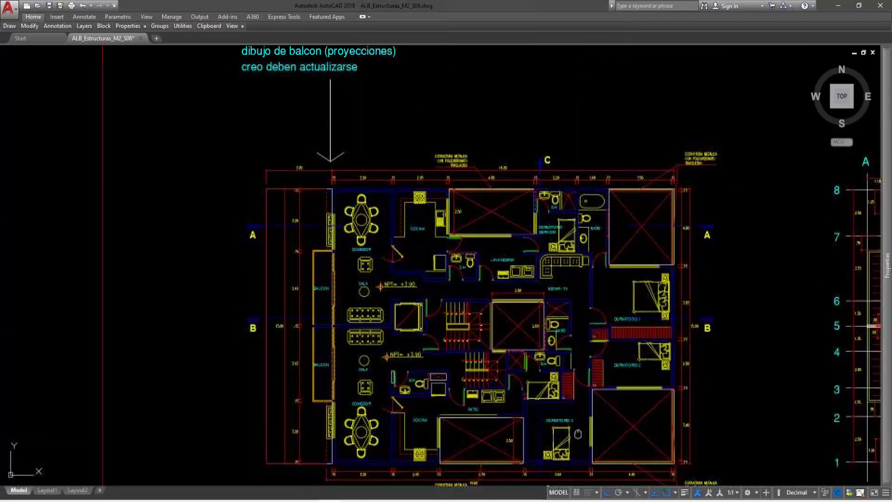
pyautogui.moveTo(599, 223); pyautogui.dragTo(600, 139, button='middle')
pyautogui.scroll(4, 594, 360)
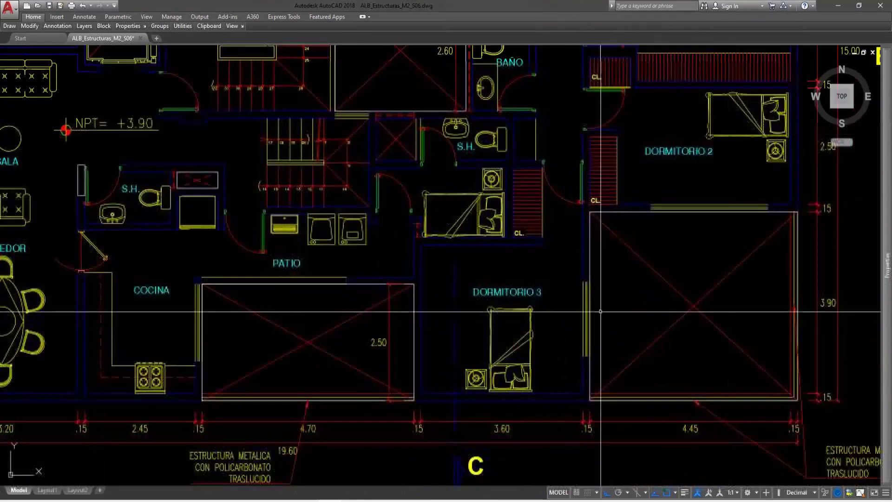
pyautogui.scroll(-8, 442, 353)
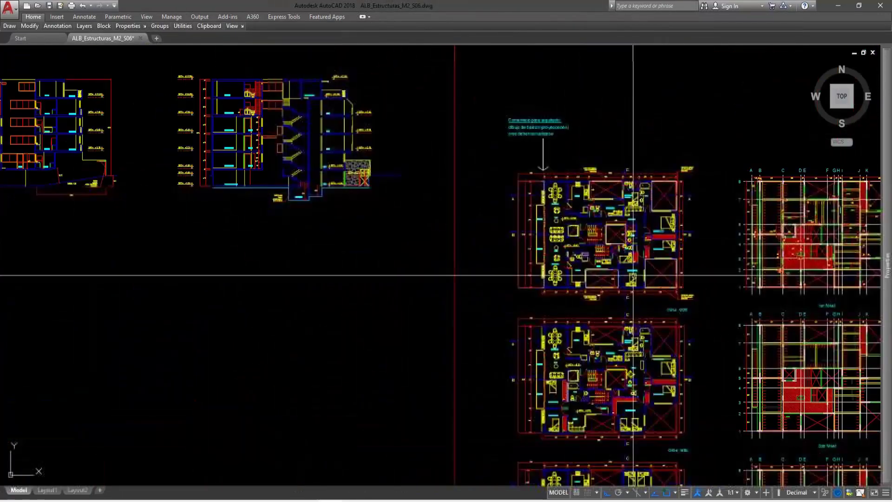
# - Examine the building section through the staircase, then the front elevation and the section beside it
pyautogui.moveTo(457, 268)
pyautogui.mouseDown(button='middle')
pyautogui.moveTo(551, 300)
pyautogui.moveTo(645, 394)
pyautogui.mouseUp(button='middle')
pyautogui.scroll(6, 454, 354)
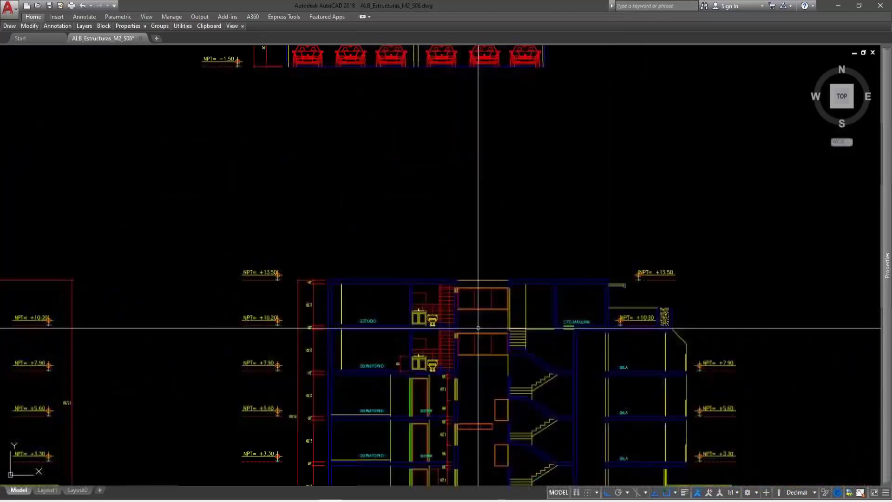
pyautogui.moveTo(399, 407); pyautogui.dragTo(518, 274, button='middle')
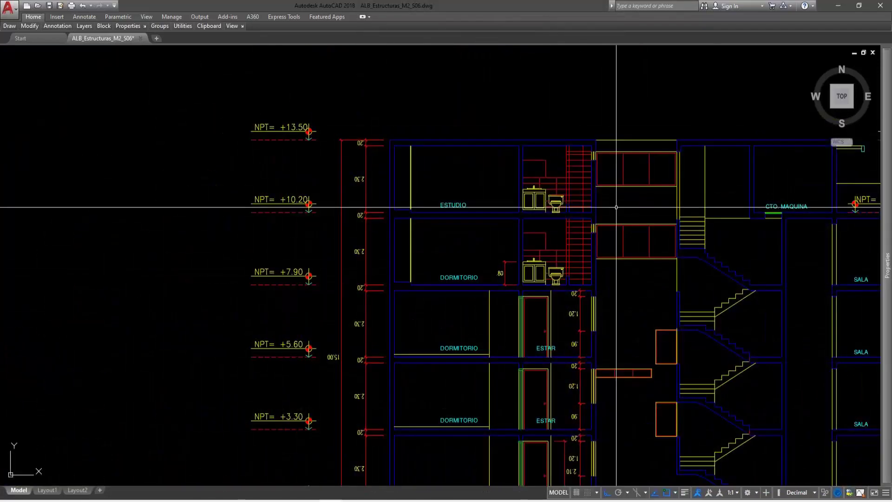
pyautogui.scroll(-2, 526, 248)
pyautogui.scroll(-3, 438, 183)
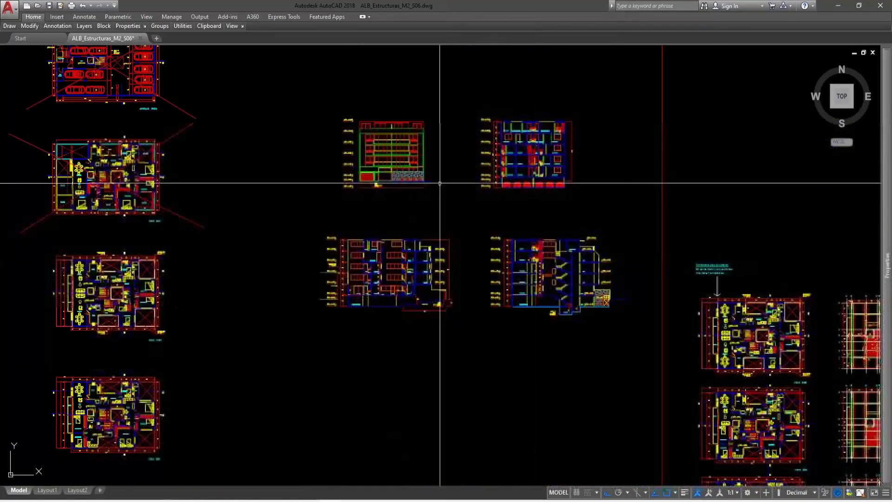
pyautogui.moveTo(438, 183); pyautogui.dragTo(442, 232, button='middle')
pyautogui.scroll(4, 553, 193)
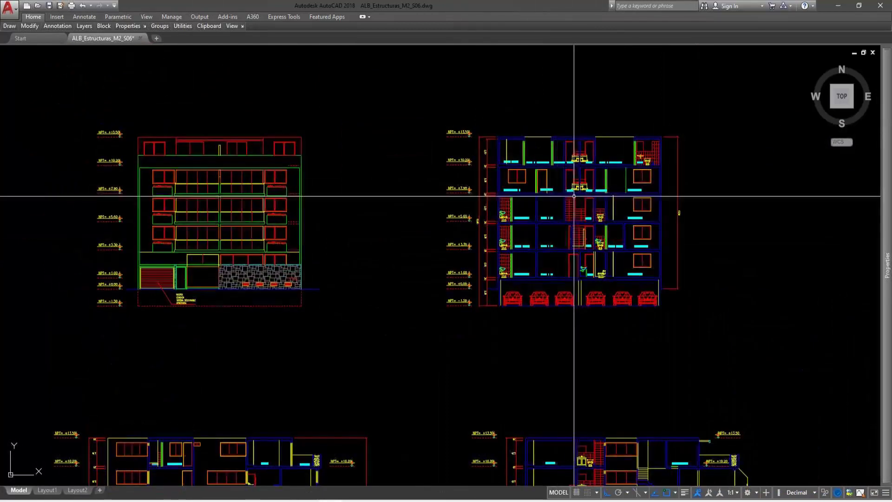
pyautogui.scroll(3, 636, 194)
pyautogui.scroll(-8, 735, 332)
# - Look over the second-floor plan, then examine the longitudinal section through the terrace, kitchens and 15% ramp
pyautogui.moveTo(735, 332); pyautogui.dragTo(589, 338, button='middle')
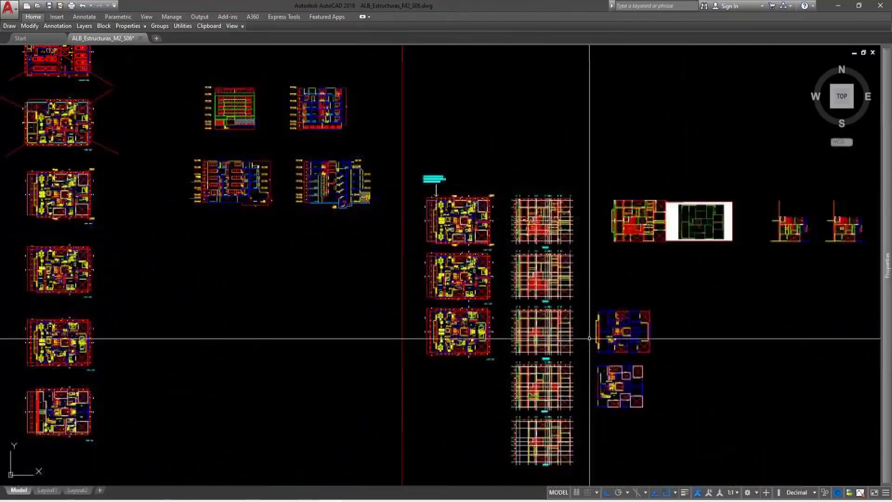
pyautogui.scroll(4, 607, 338)
pyautogui.scroll(2, 398, 269)
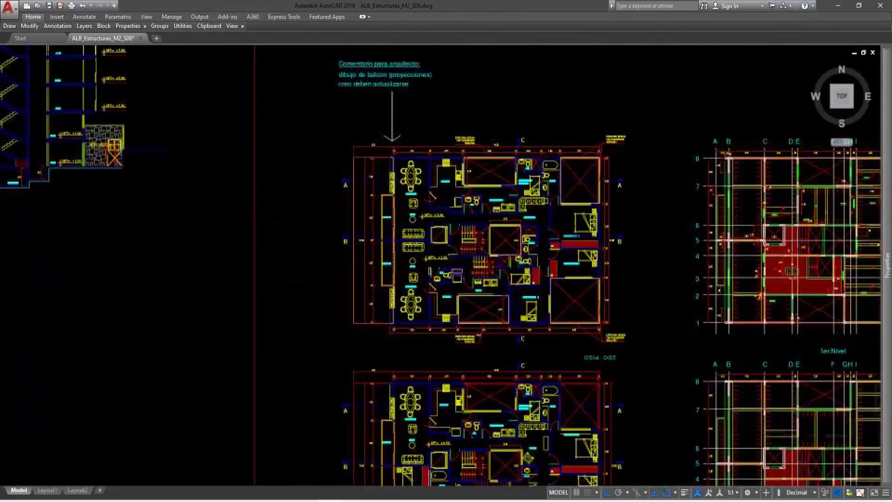
pyautogui.scroll(-6, 398, 269)
pyautogui.scroll(4, 398, 268)
pyautogui.scroll(4, 598, 245)
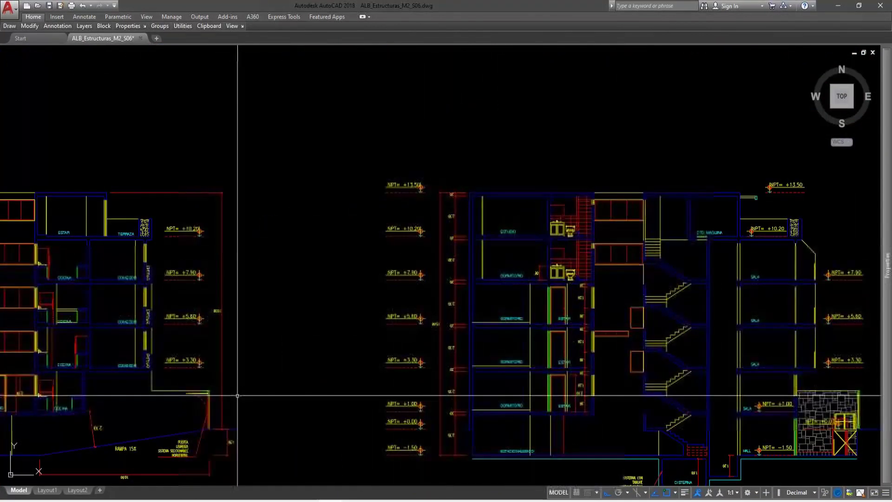
pyautogui.moveTo(239, 396); pyautogui.dragTo(520, 354, button='middle')
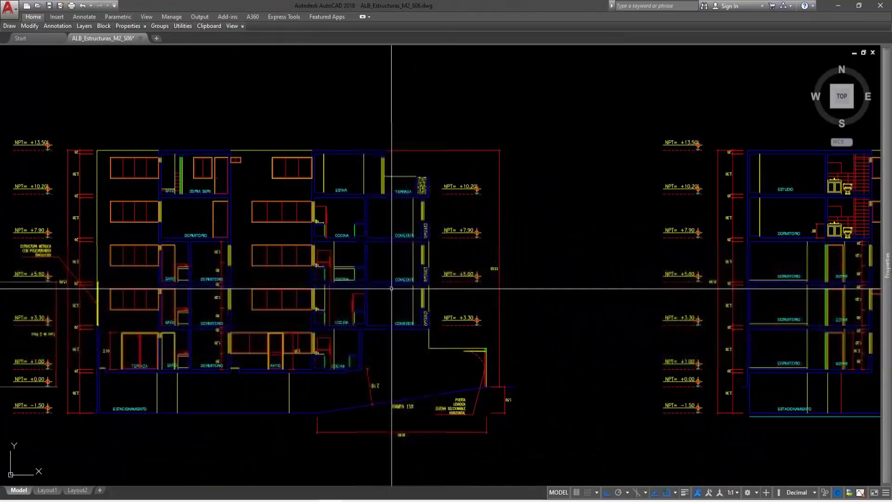
pyautogui.moveTo(312, 299); pyautogui.dragTo(408, 322, button='middle')
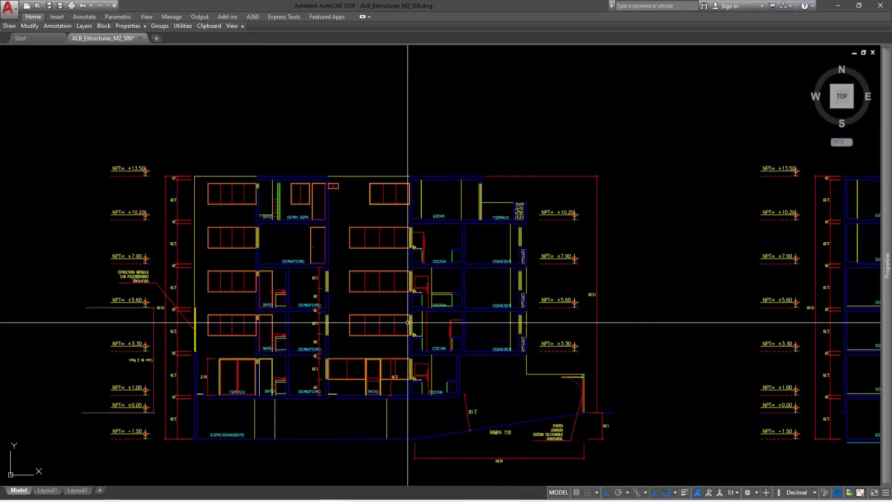
pyautogui.scroll(-5, 408, 322)
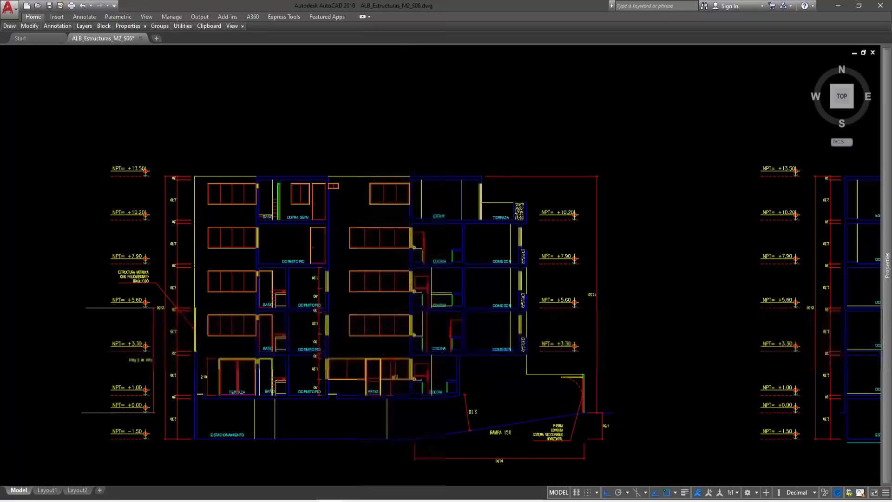
# - Check the second-floor plan's room layout against the section through the staircase and cistern
pyautogui.scroll(4, 308, 256)
pyautogui.scroll(6, 308, 256)
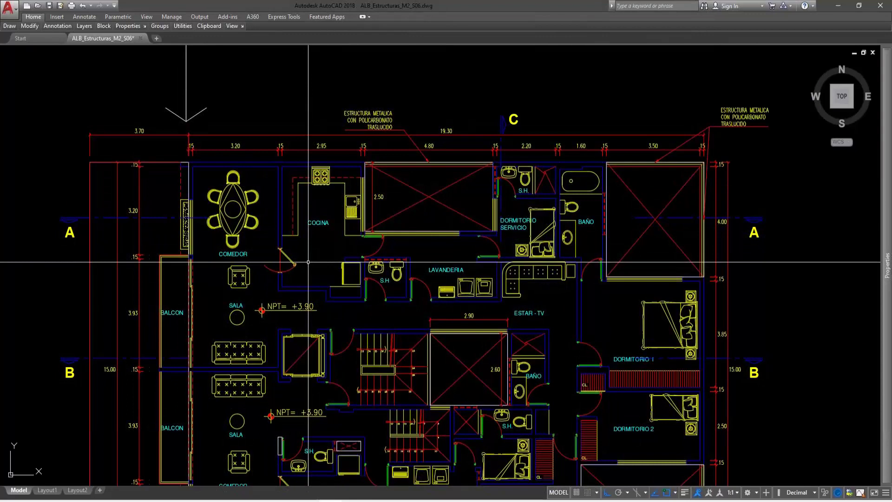
pyautogui.scroll(-5, 307, 261)
pyautogui.scroll(6, 354, 239)
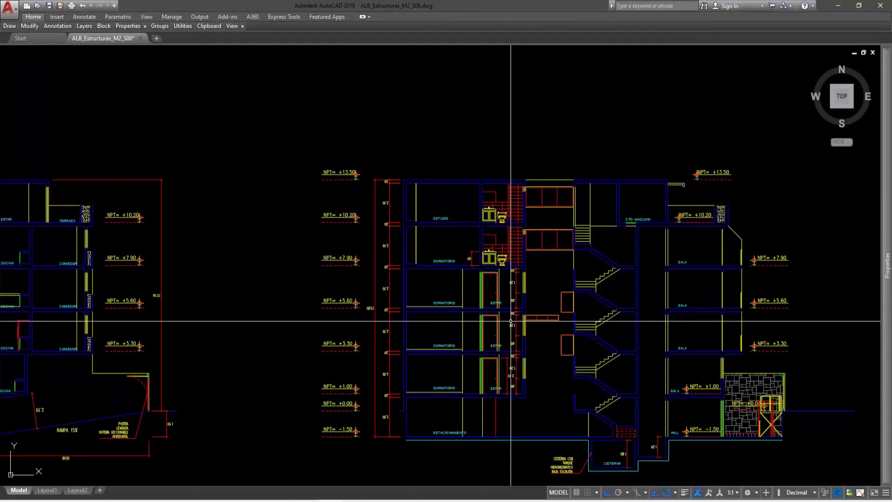
# - Dimension the sill height from floor to window bottom in the upper Dormitorio of the longitudinal section
pyautogui.moveTo(226, 298); pyautogui.dragTo(638, 279, button='middle')
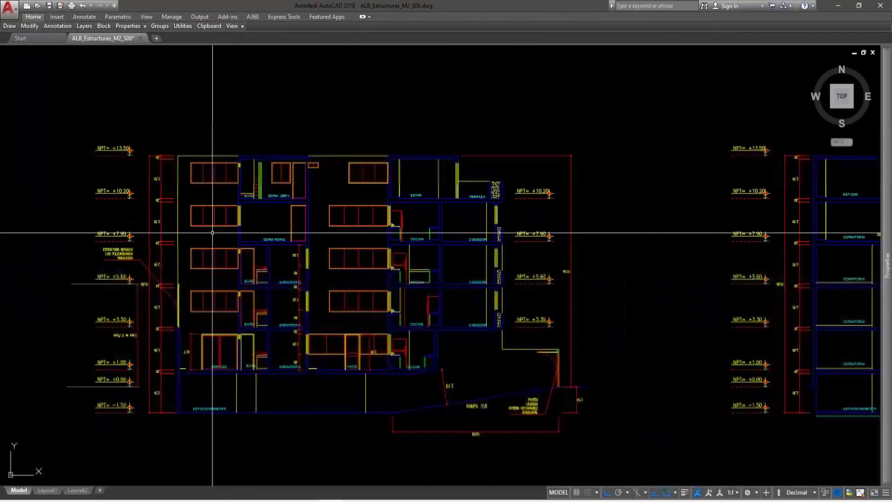
pyautogui.scroll(8, 213, 233)
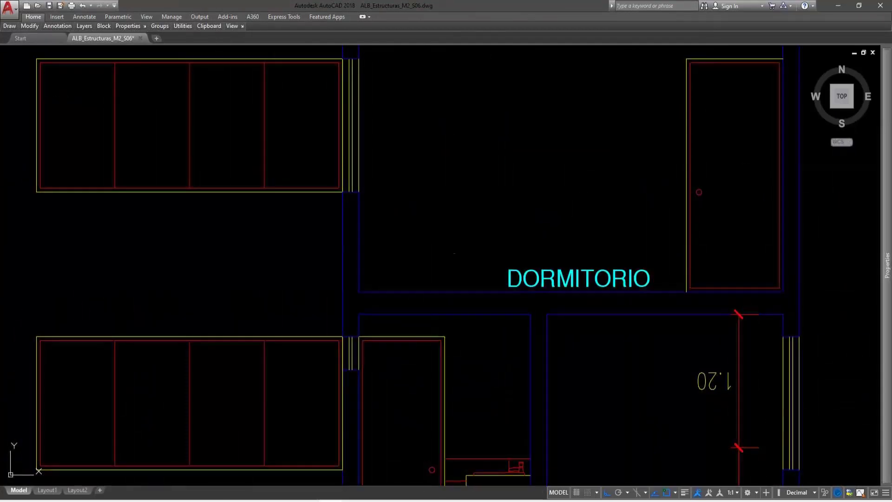
pyautogui.press('Return')
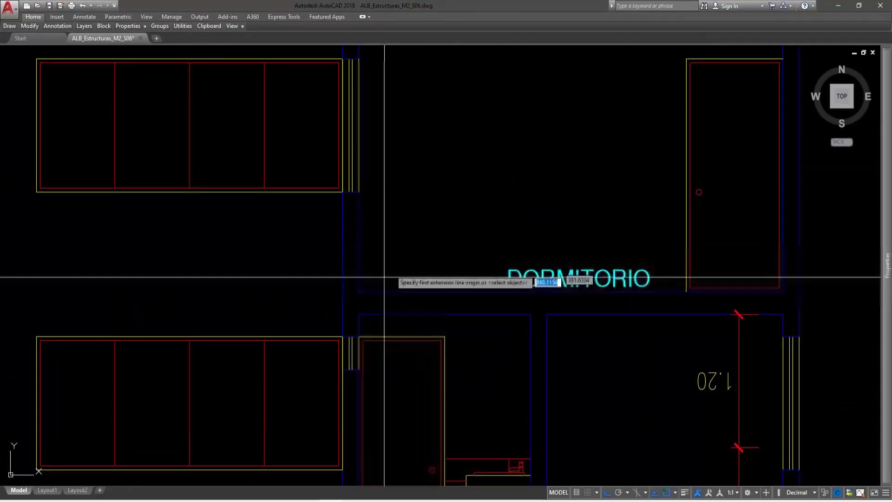
pyautogui.click(358, 292)
pyautogui.click(358, 191)
pyautogui.click(408, 214)
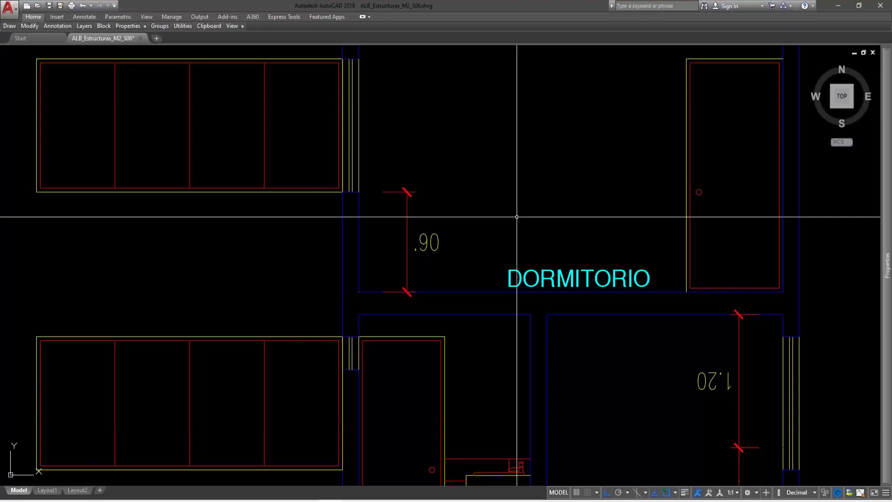
pyautogui.scroll(-5, 517, 216)
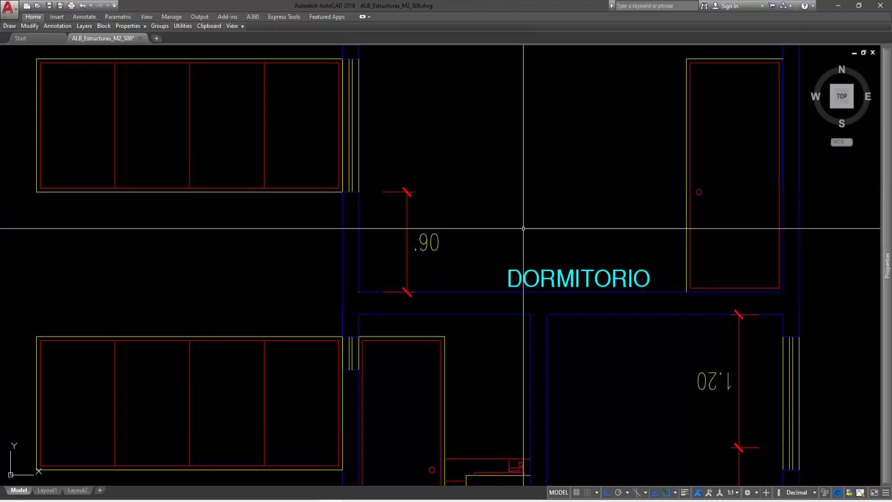
# - In ETABS, set the plan to All Stories and select the beams bordering the two light wells beside the rear bedroom slabs
pyautogui.click(838, 6)
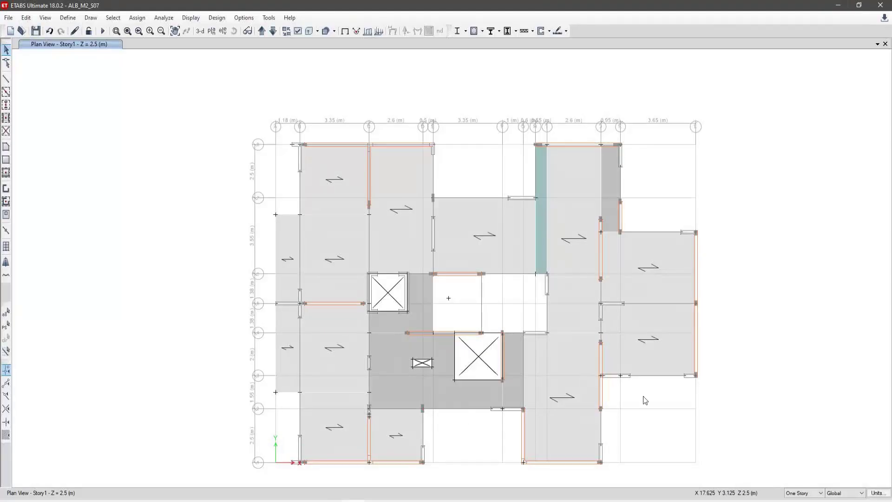
pyautogui.scroll(4, 650, 381)
pyautogui.scroll(-6, 669, 366)
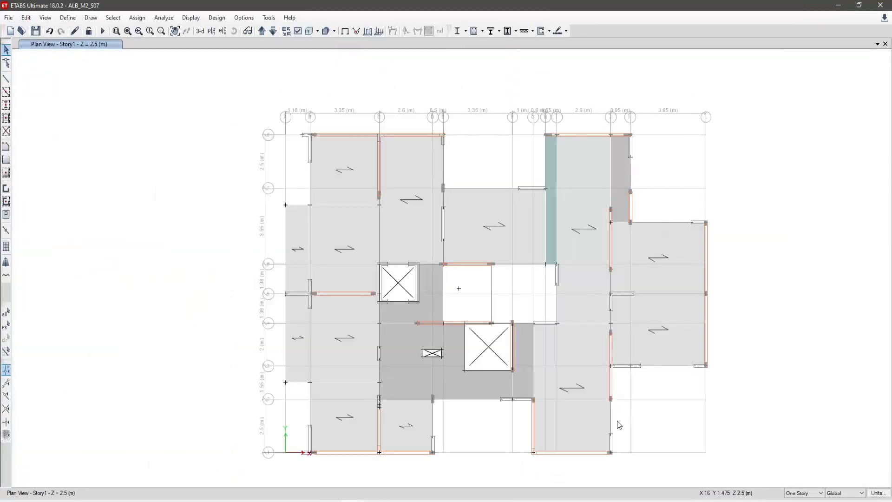
pyautogui.click(803, 492)
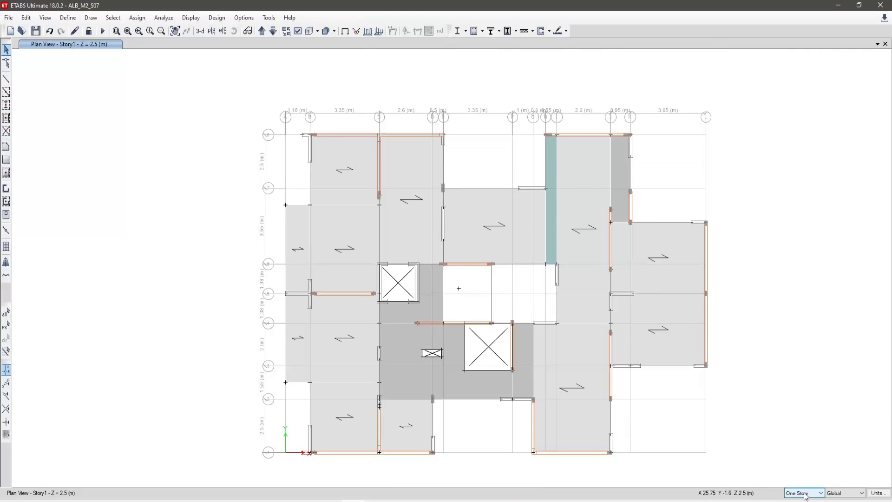
pyautogui.click(801, 500)
pyautogui.click(604, 421)
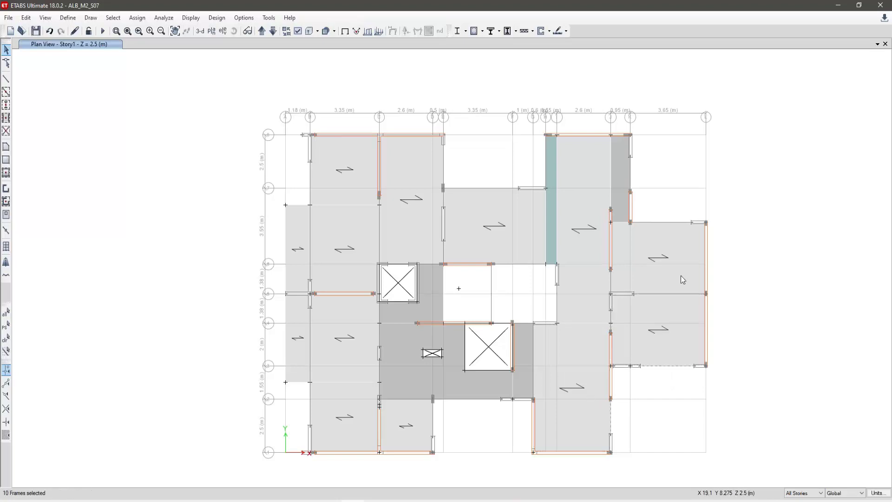
pyautogui.click(657, 232)
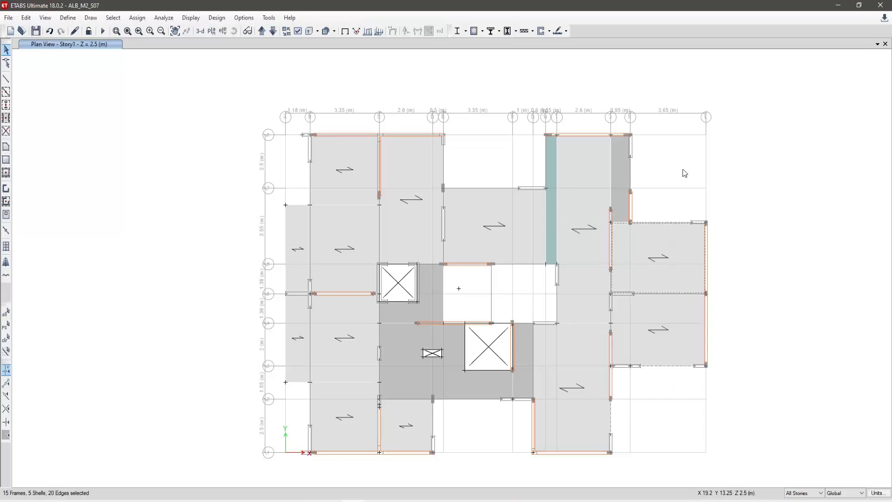
pyautogui.click(661, 258)
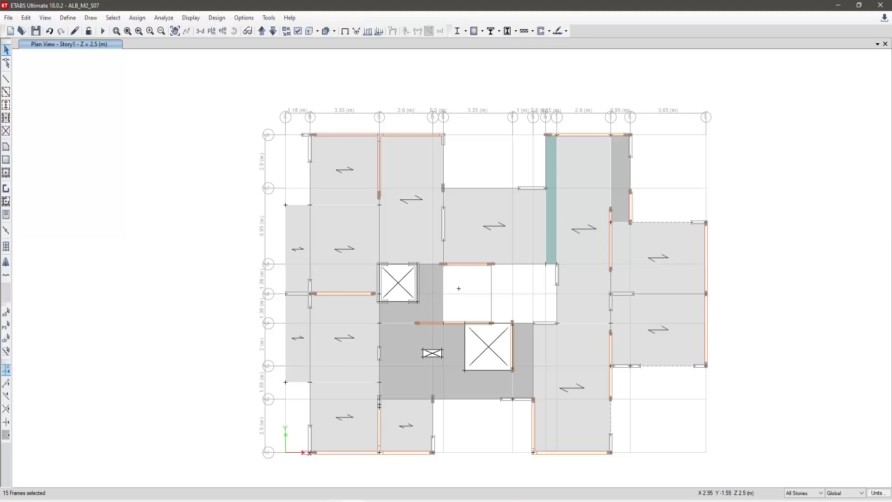
# - Switch to AutoCAD and examine the second-floor plan's windows facing the kitchen, laundry and patio light wells
pyautogui.hotkey('alt', 'Tab')
pyautogui.scroll(-3, 498, 278)
pyautogui.scroll(-3, 695, 216)
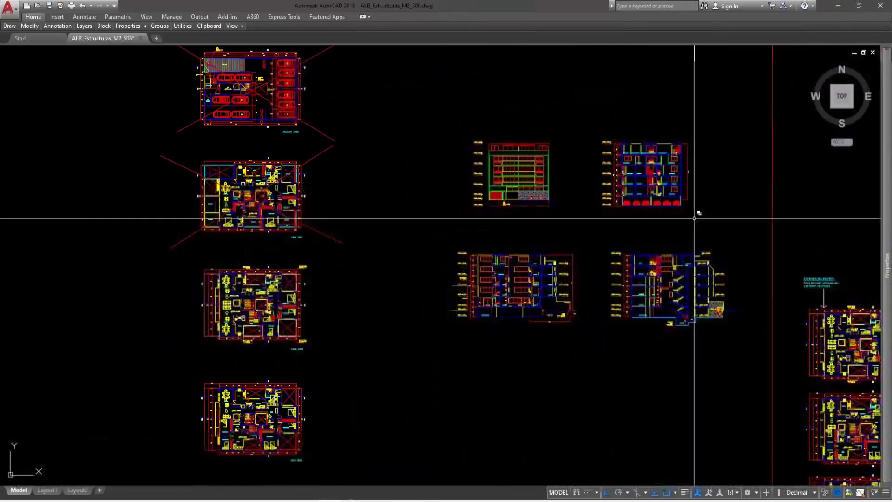
pyautogui.scroll(6, 542, 354)
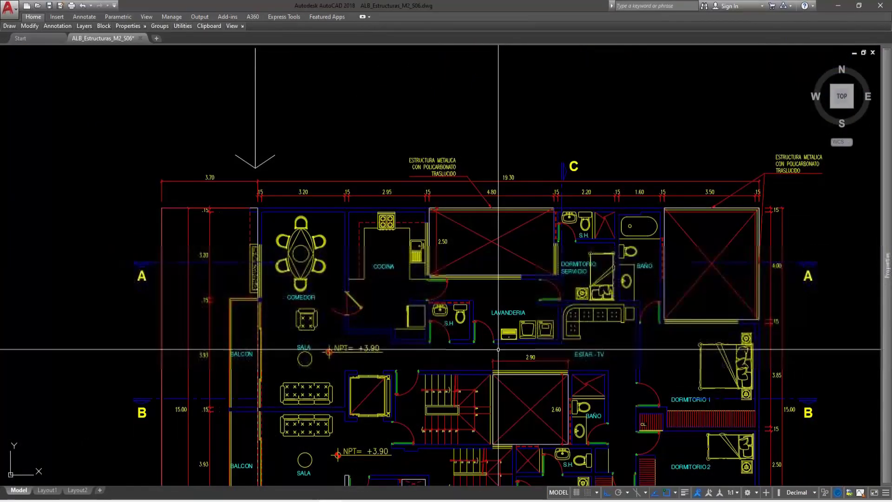
pyautogui.scroll(-2, 500, 326)
pyautogui.scroll(2, 465, 339)
pyautogui.scroll(-2, 464, 339)
pyautogui.scroll(2, 428, 350)
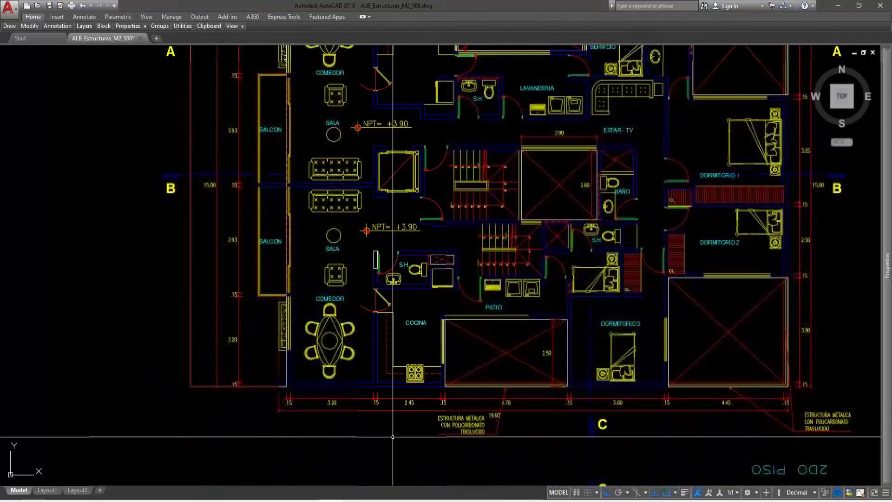
# - Back in ETABS, add the beams bordering the two side light wells to the selection, and restore One Story mode
pyautogui.hotkey('alt', 'Tab')
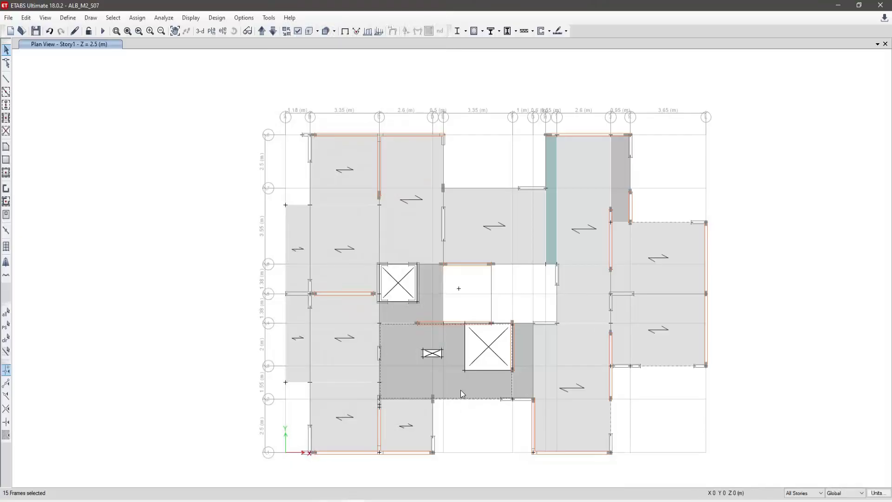
pyautogui.click(415, 420)
pyautogui.click(416, 422)
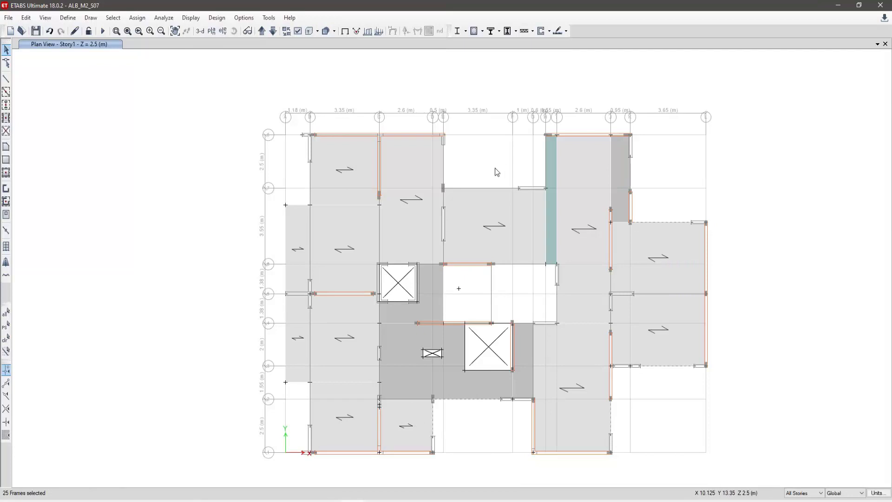
pyautogui.click(489, 208)
pyautogui.click(429, 157)
pyautogui.click(325, 185)
pyautogui.click(323, 191)
pyautogui.click(310, 190)
pyautogui.click(811, 494)
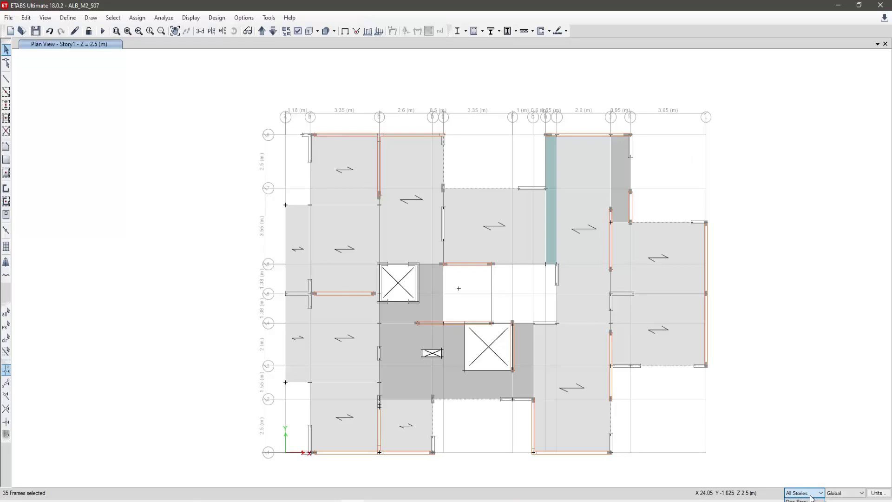
pyautogui.click(804, 499)
# - Deselect every object on Story5 and check the remaining beam selection on the storeys below
pyautogui.click(274, 31)
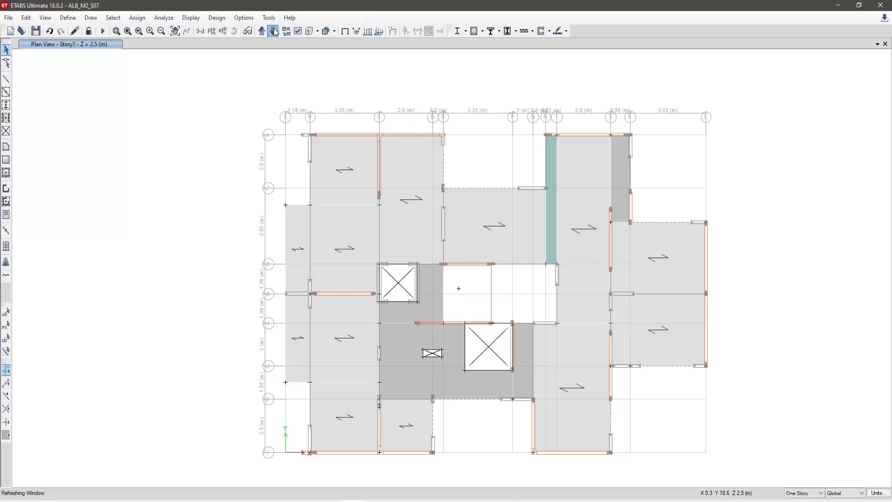
pyautogui.click(274, 31)
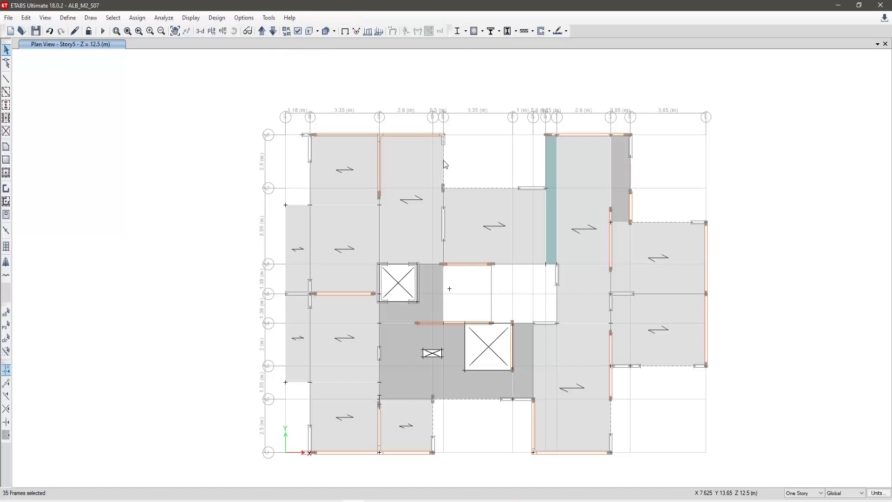
pyautogui.click(113, 17)
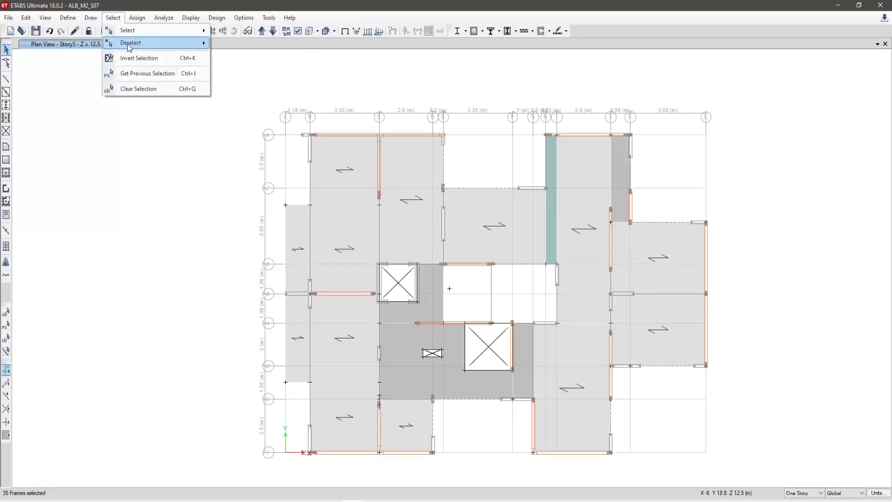
pyautogui.moveTo(129, 48)
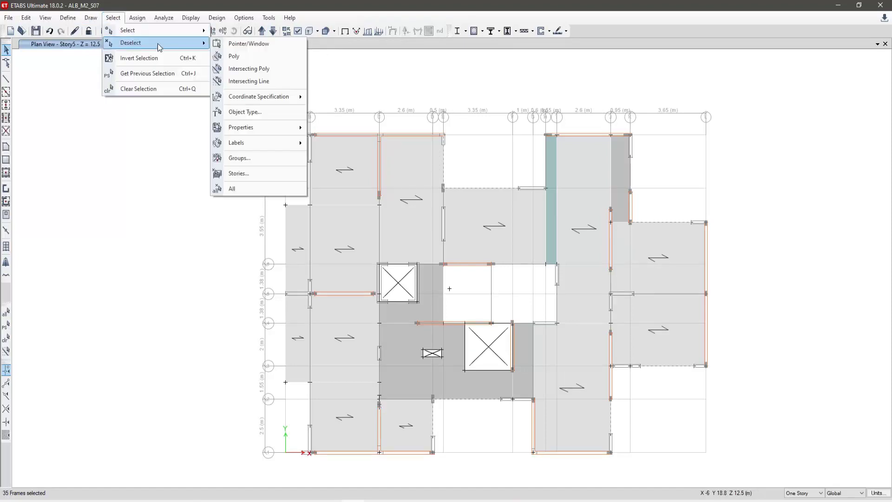
pyautogui.click(249, 173)
pyautogui.click(662, 171)
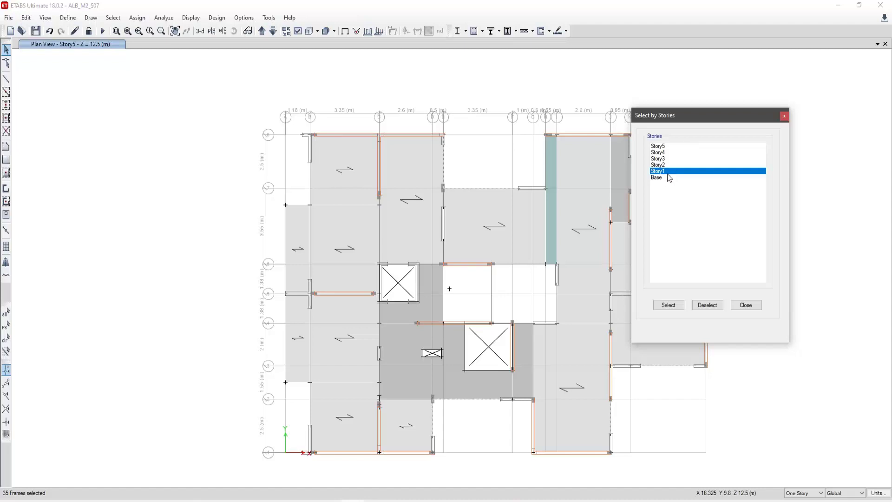
pyautogui.click(665, 146)
pyautogui.click(709, 305)
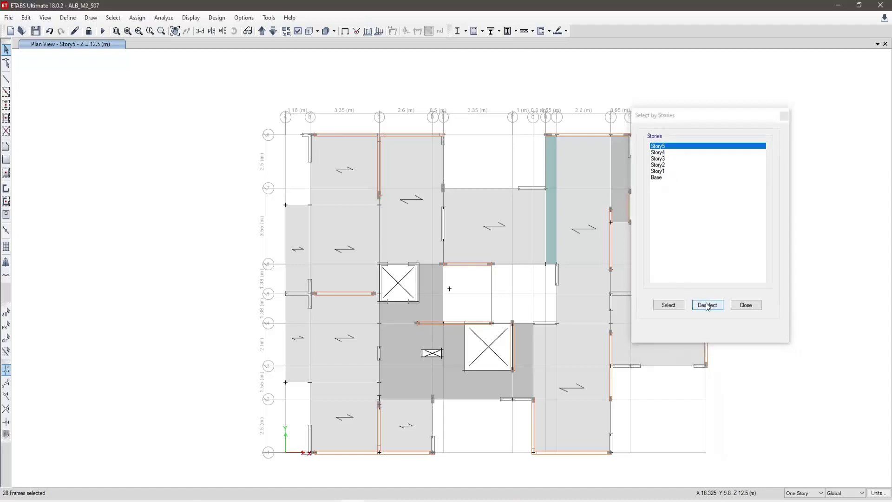
pyautogui.click(746, 305)
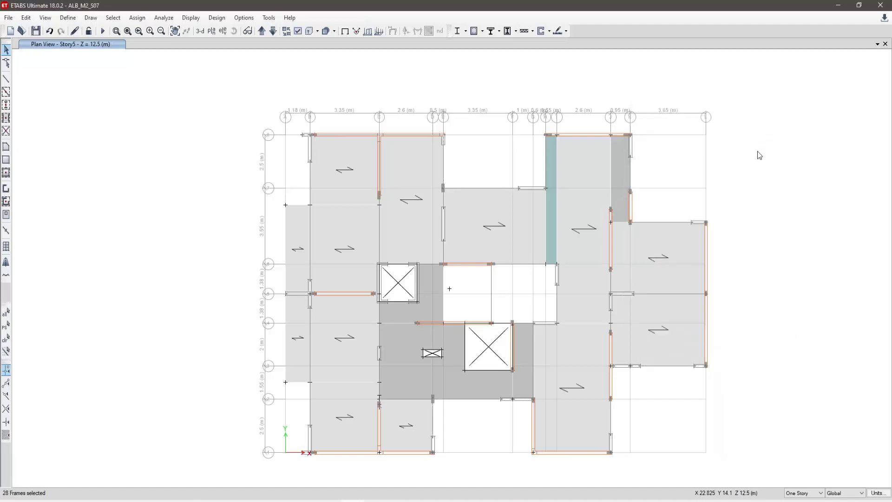
pyautogui.click(272, 31)
pyautogui.click(262, 33)
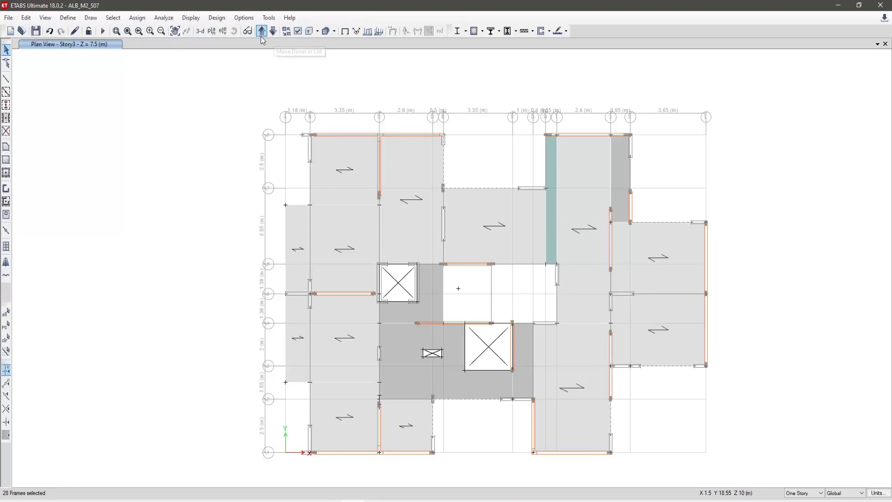
pyautogui.click(261, 31)
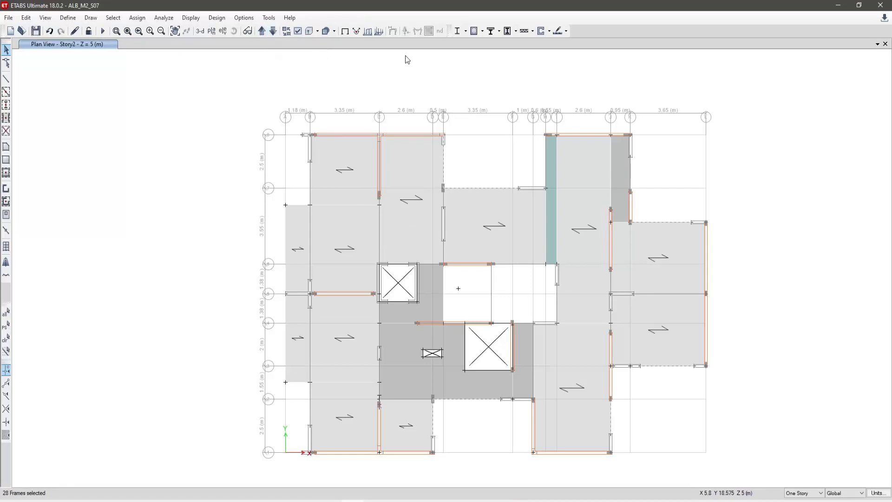
# - Assign the selected beams a uniform distributed gravity load of .9*.15*1800 kgf/m in the Dead pattern, replacing existing loads
pyautogui.click(135, 18)
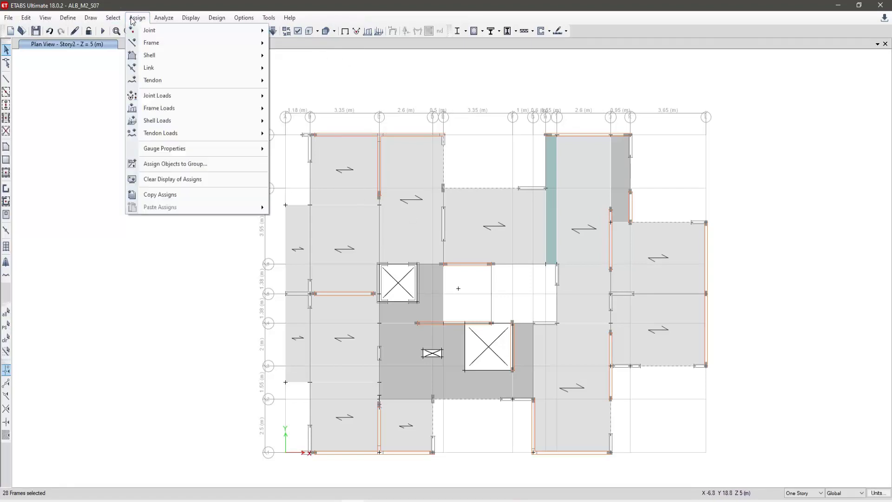
pyautogui.moveTo(163, 112)
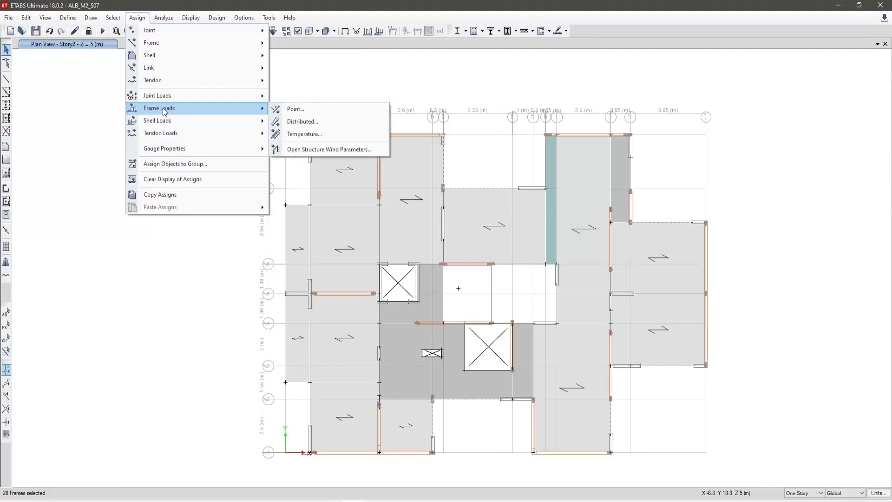
pyautogui.click(302, 122)
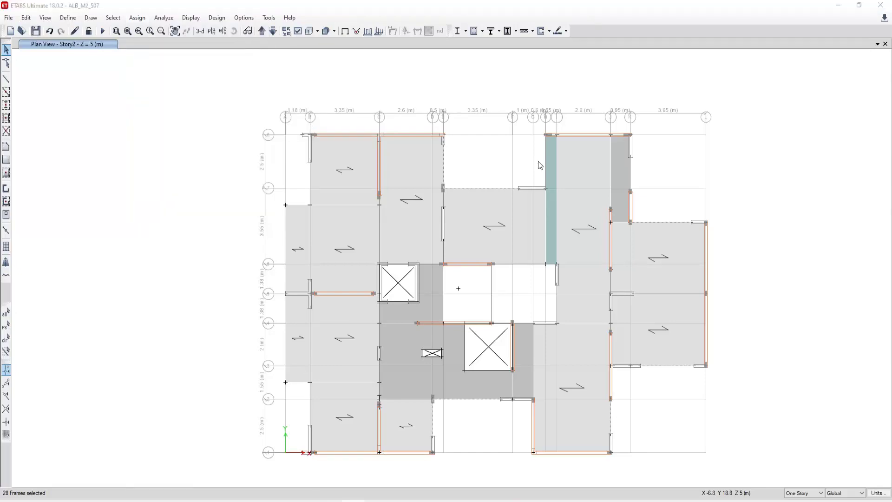
pyautogui.moveTo(796, 166); pyautogui.dragTo(166, 183)
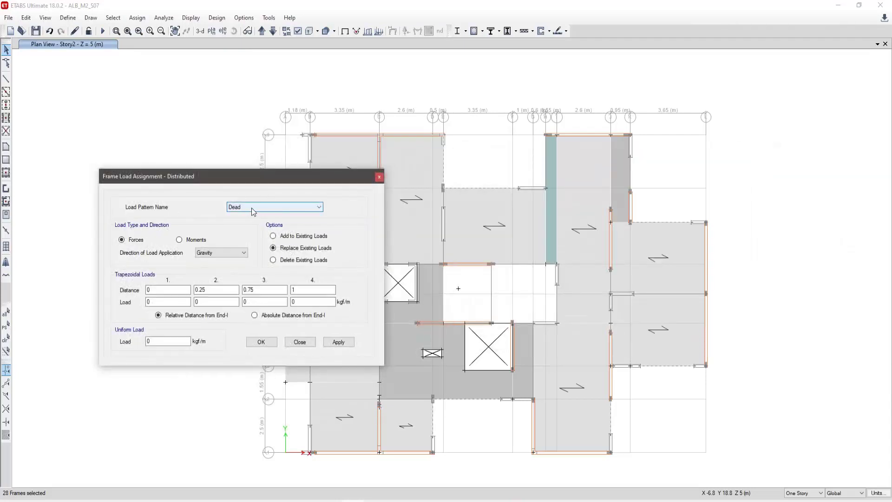
pyautogui.doubleClick(151, 341)
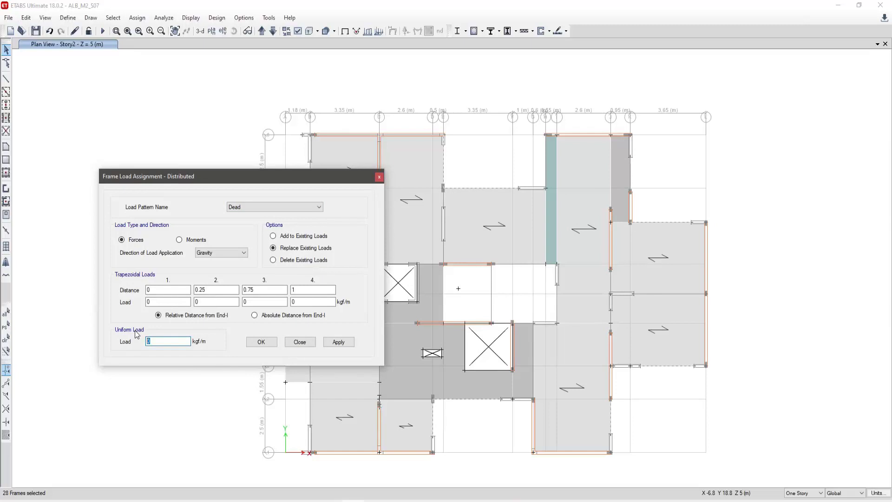
pyautogui.write('.9*.15')
pyautogui.write('1800')
pyautogui.click(176, 304)
pyautogui.click(262, 344)
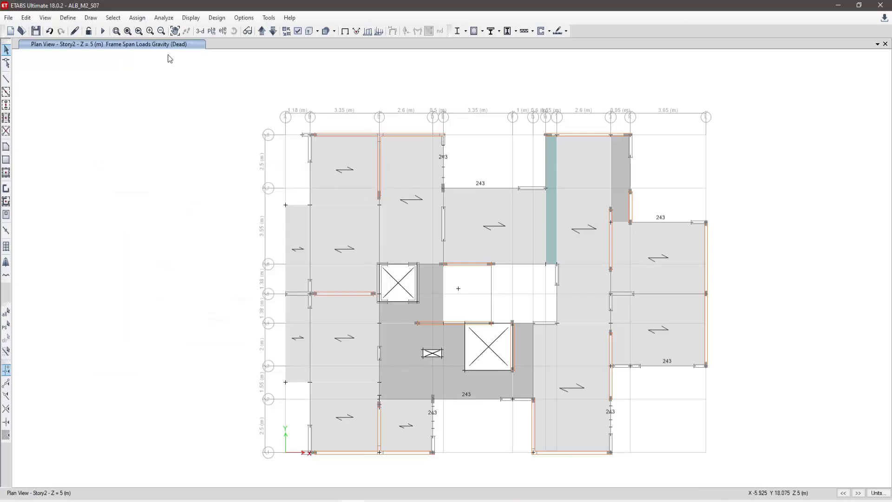
# - Inspect the assigned Dead frame loads on the whole building in the 3-D view
pyautogui.click(201, 31)
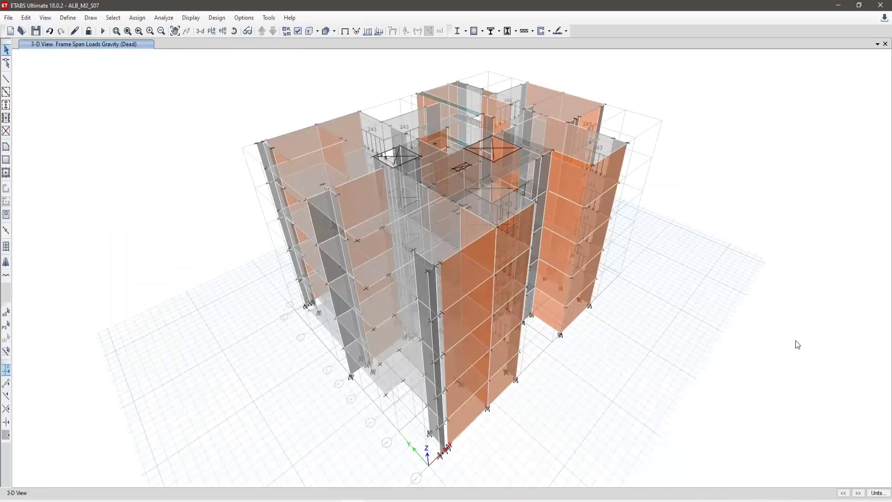
pyautogui.keyDown('shift'); pyautogui.moveTo(754, 337); pyautogui.dragTo(776, 305, button='middle'); pyautogui.keyUp('shift')
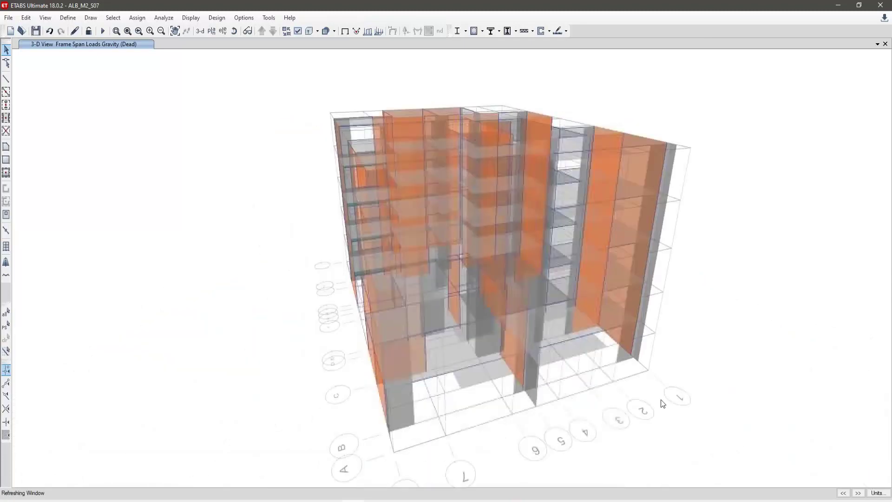
pyautogui.click(200, 31)
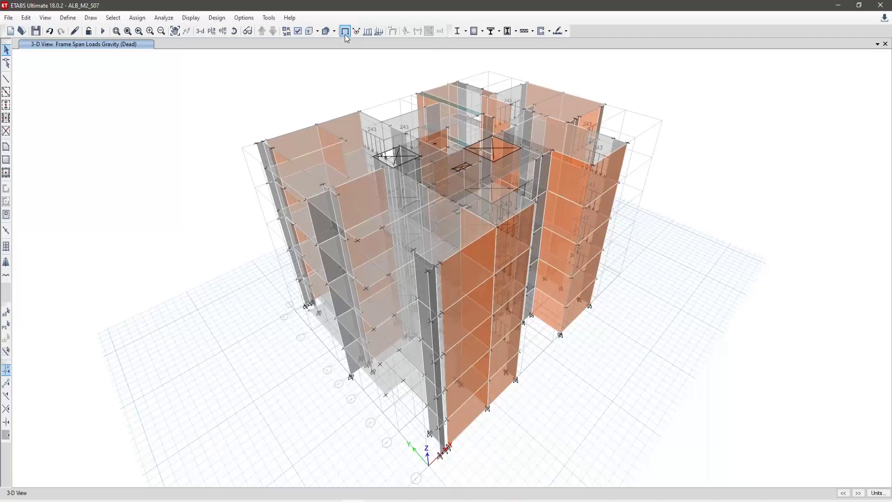
# - Turn the 3-D view to show the beam loads from the side and open the distributed frame load assignment
pyautogui.moveTo(333, 96); pyautogui.dragTo(466, 106, button='middle')
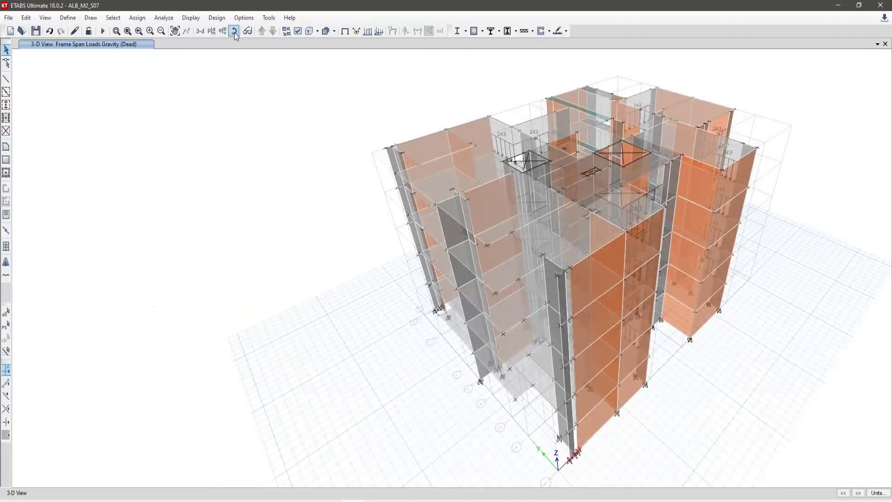
pyautogui.moveTo(758, 336)
pyautogui.mouseDown()
pyautogui.moveTo(626, 325)
pyautogui.moveTo(295, 269)
pyautogui.mouseUp()
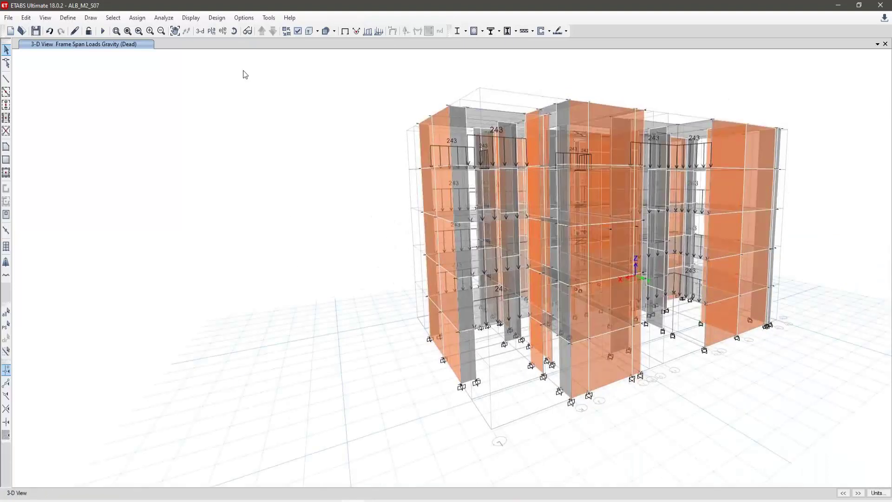
pyautogui.click(137, 17)
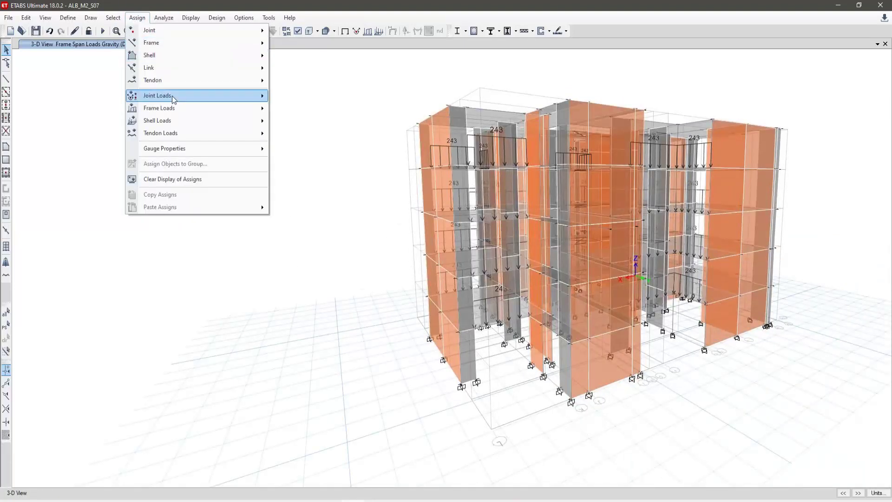
pyautogui.moveTo(177, 110)
pyautogui.click(311, 122)
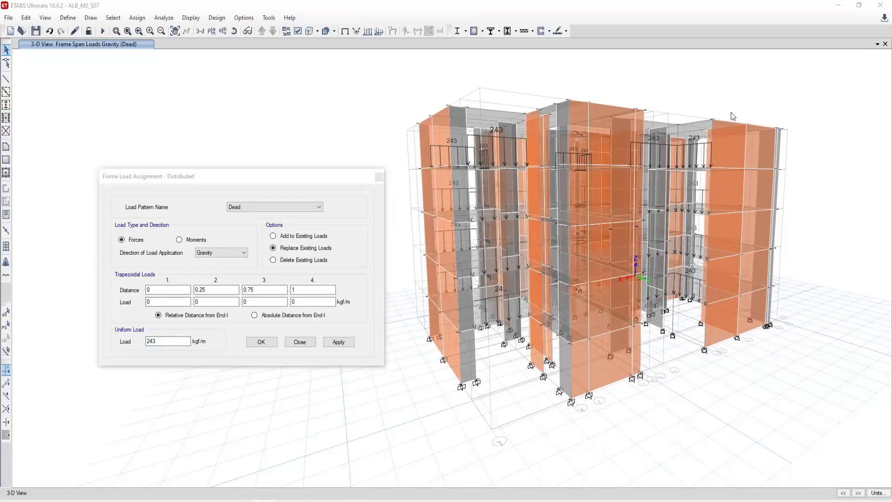
# - Enter 0.9*0.15*1800 as the uniform load and snip the assignment dialog with the 3-D model, using a 5-second Snipping Tool delay
pyautogui.moveTo(831, 154); pyautogui.dragTo(325, 155)
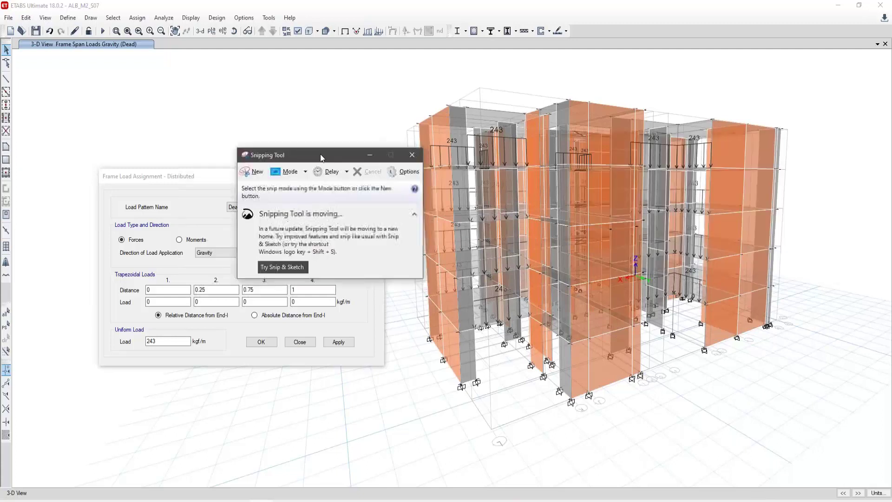
pyautogui.click(346, 175)
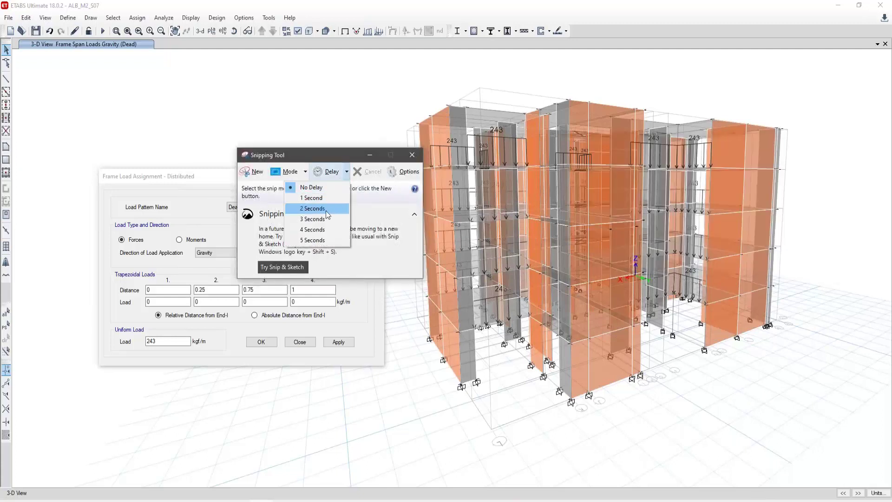
pyautogui.click(327, 240)
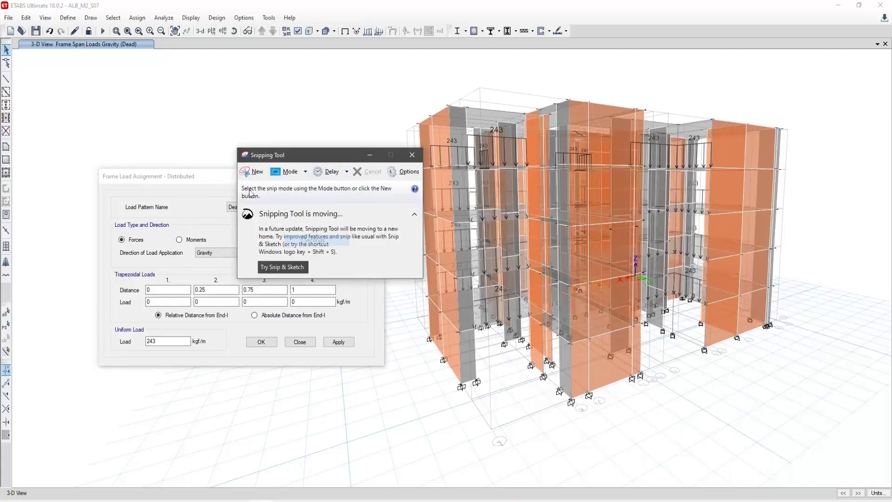
pyautogui.click(251, 172)
pyautogui.write('0.9*0.15*1800')
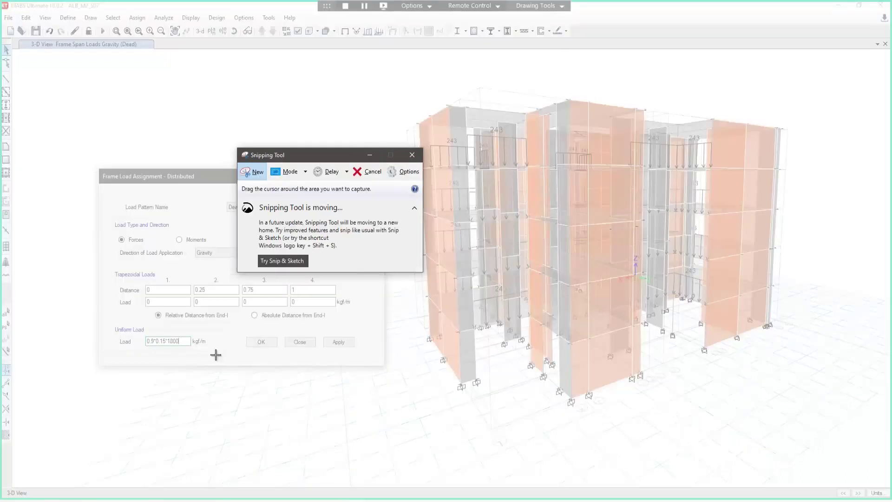
pyautogui.moveTo(295, 161); pyautogui.dragTo(402, 456)
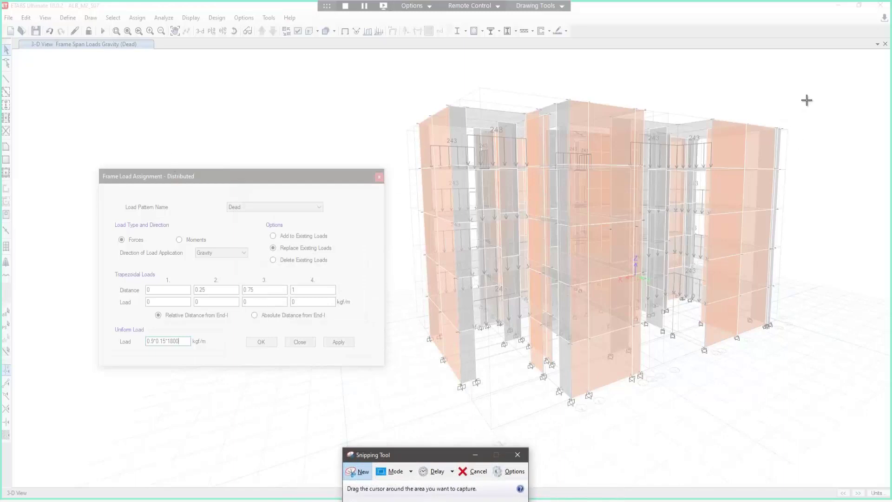
pyautogui.moveTo(803, 96); pyautogui.dragTo(97, 412)
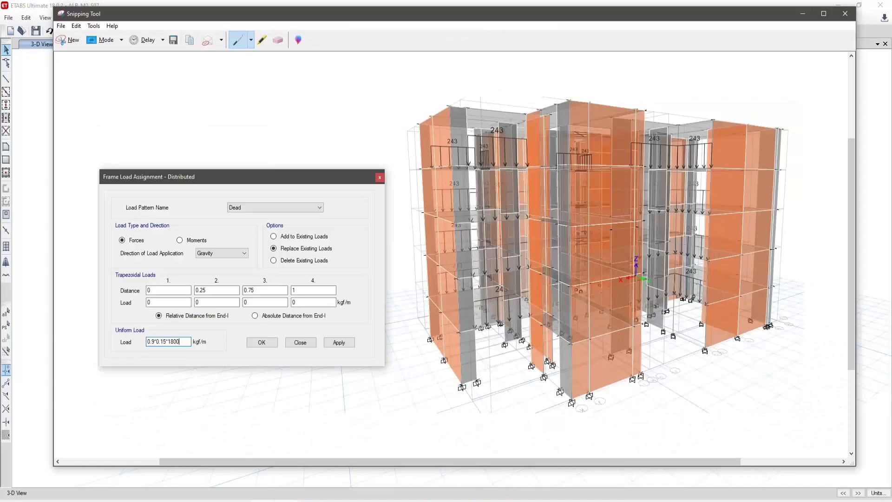
# - Switch to the PowerPoint presentation and duplicate slide 87 on load patterns and load cases
pyautogui.click(278, 462)
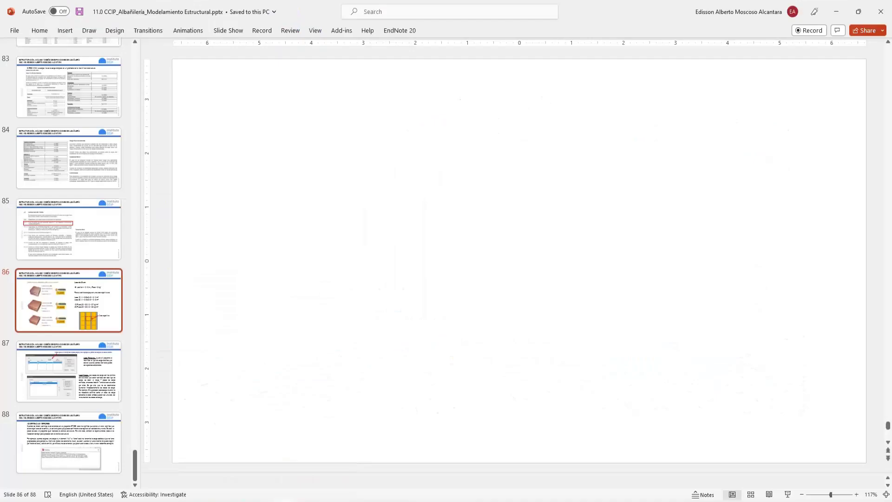
pyautogui.click(96, 348)
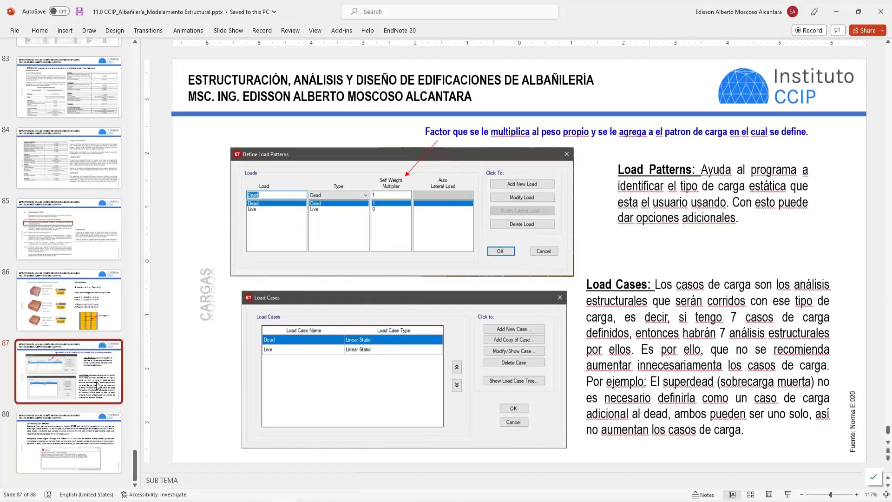
pyautogui.rightClick(98, 385)
pyautogui.click(186, 248)
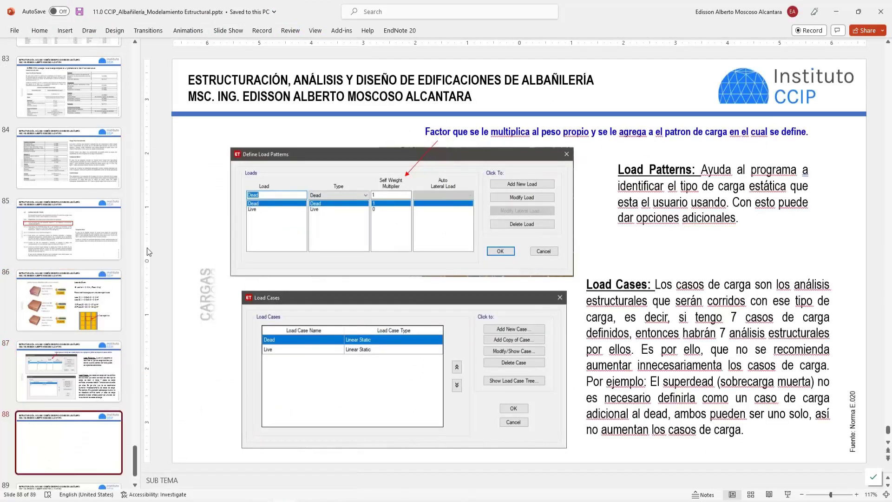
# - Delete the dialog images, text boxes and red arrow from slide 88, keeping the header and the CARGAS label
pyautogui.click(383, 274)
pyautogui.press('Delete')
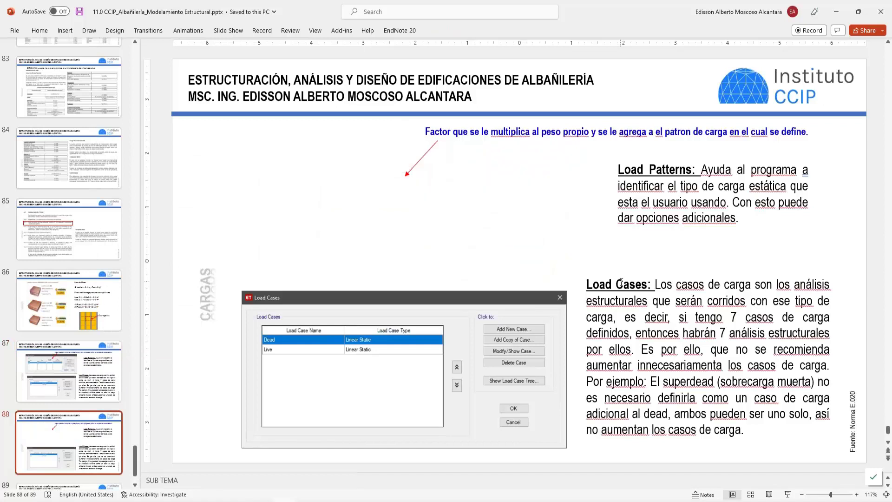
pyautogui.click(620, 282)
pyautogui.press('Delete')
pyautogui.click(852, 302)
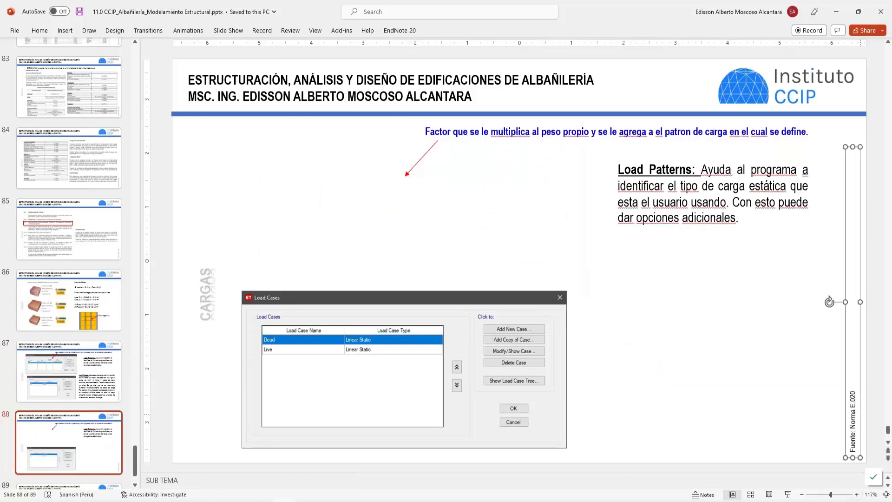
pyautogui.click(752, 277)
pyautogui.click(743, 229)
pyautogui.press('Delete')
pyautogui.click(670, 137)
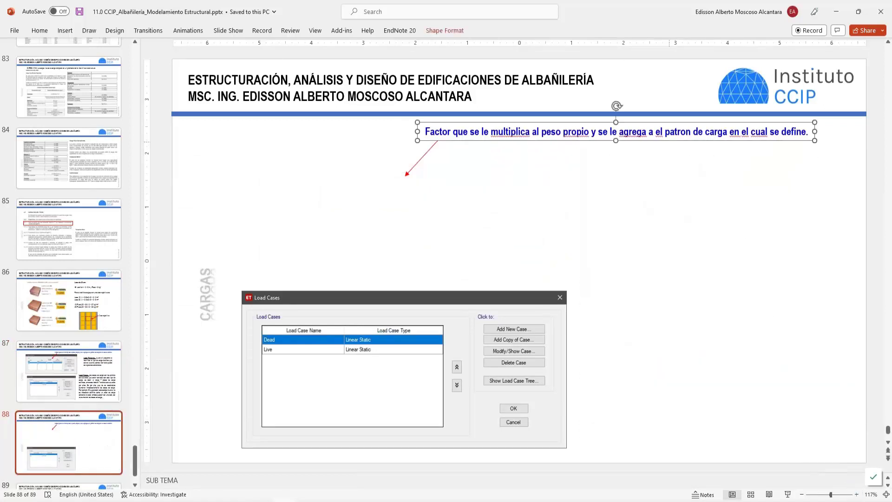
pyautogui.press('Delete')
pyautogui.click(421, 158)
pyautogui.press('Delete')
pyautogui.click(472, 312)
pyautogui.press('Delete')
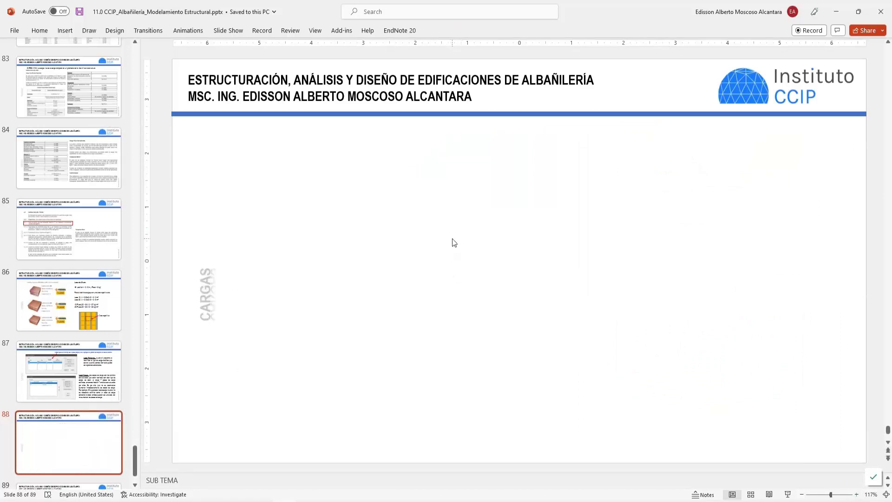
# - Paste the captured load assignment image onto slide 88, then shrink and position it beside the CARGAS label
pyautogui.hotkey('ctrl', 'v')
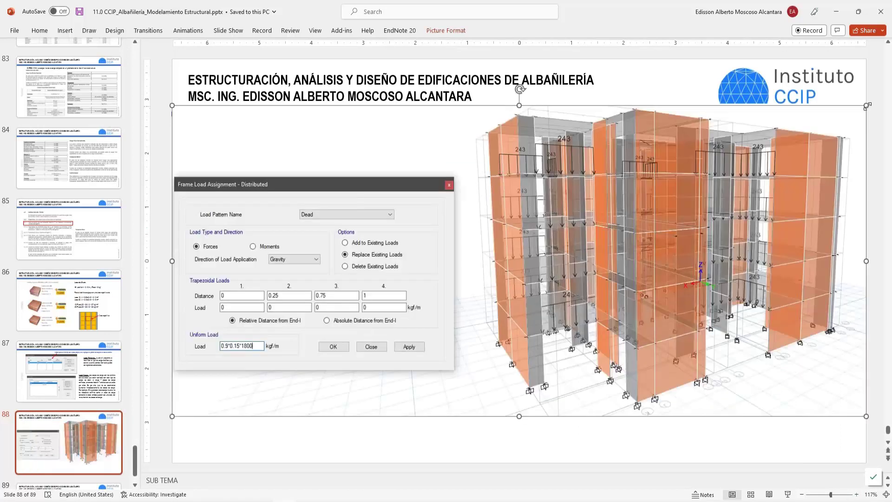
pyautogui.moveTo(750, 220); pyautogui.dragTo(810, 227)
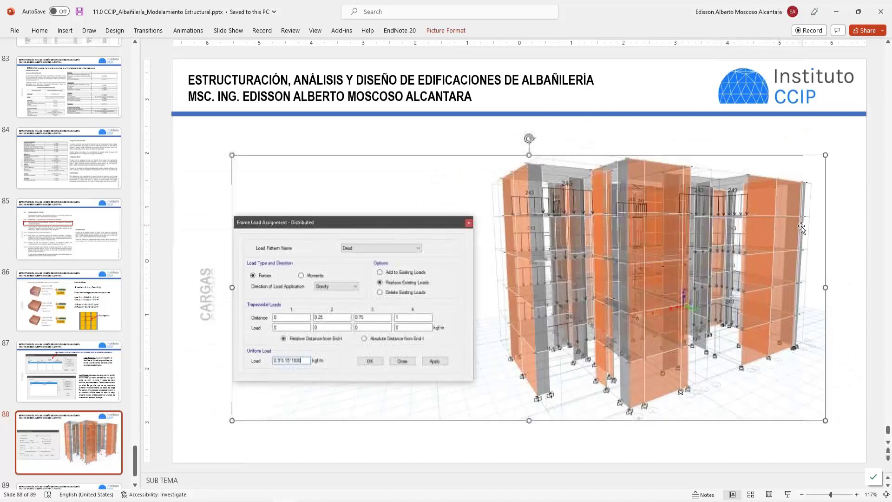
pyautogui.moveTo(746, 281); pyautogui.dragTo(750, 277)
# - Duplicate slide 88 and delete the pasted image from the first of the two copies
pyautogui.click(69, 441)
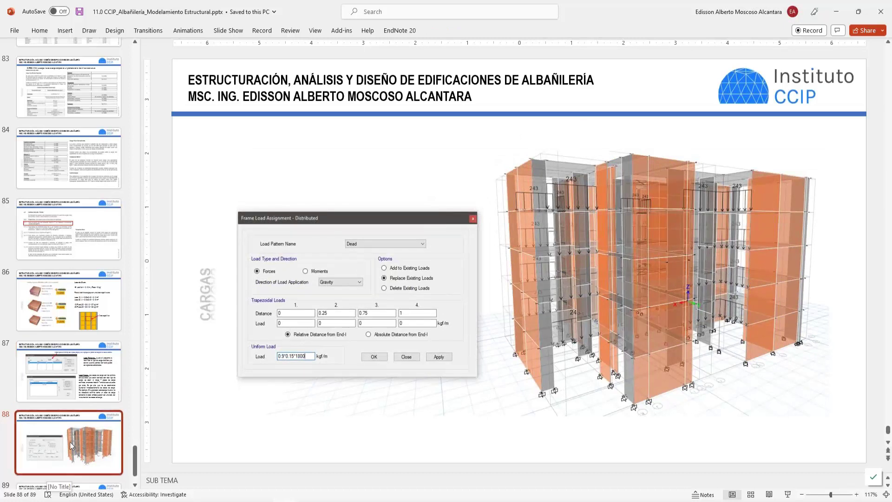
pyautogui.rightClick(46, 464)
pyautogui.click(124, 314)
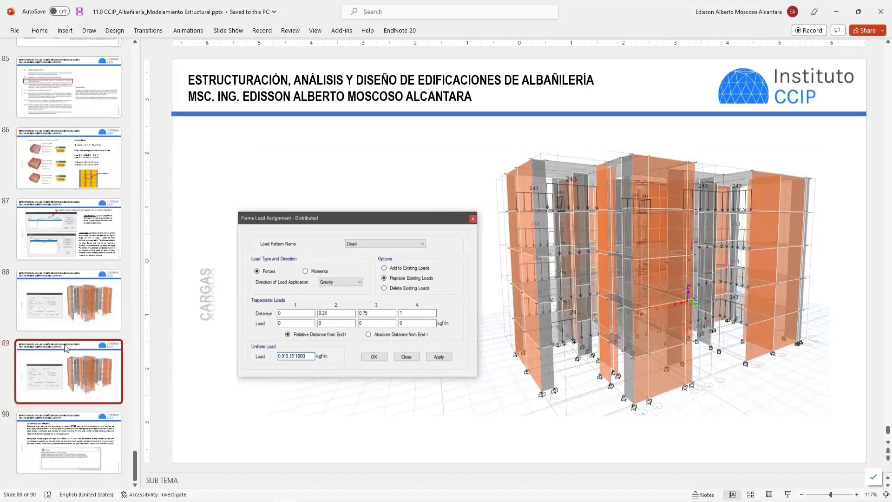
pyautogui.click(117, 314)
pyautogui.click(481, 291)
pyautogui.press('Delete')
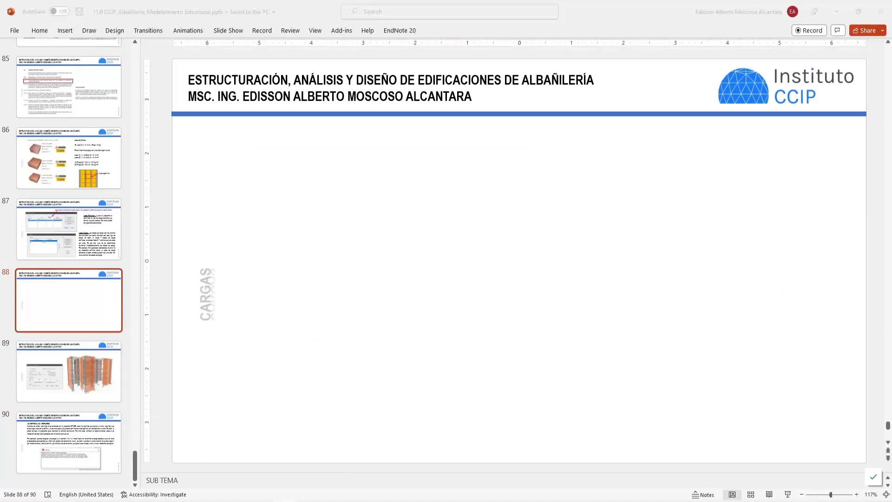
# - Switch back to ETABS and open the data of the Piso típico shell uniform load set beside the list of sets
pyautogui.hotkey('alt', 'Tab')
pyautogui.hotkey('alt', 'Tab')
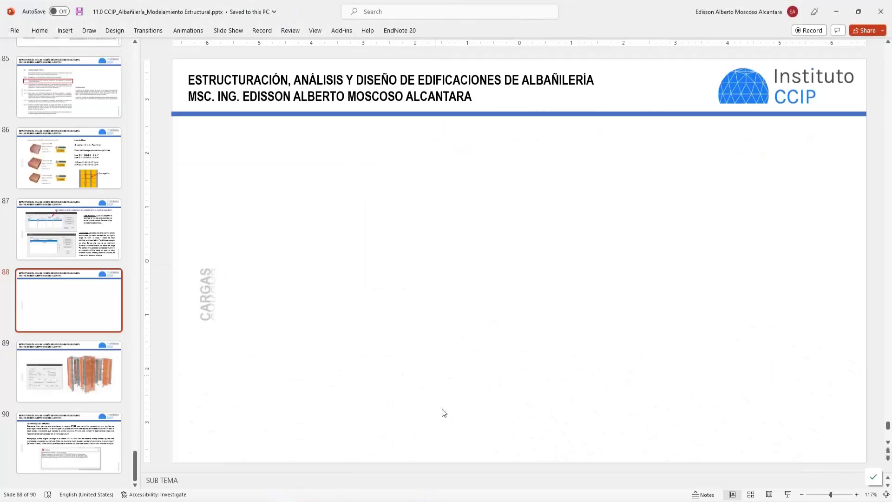
pyautogui.hotkey('alt', 'Tab')
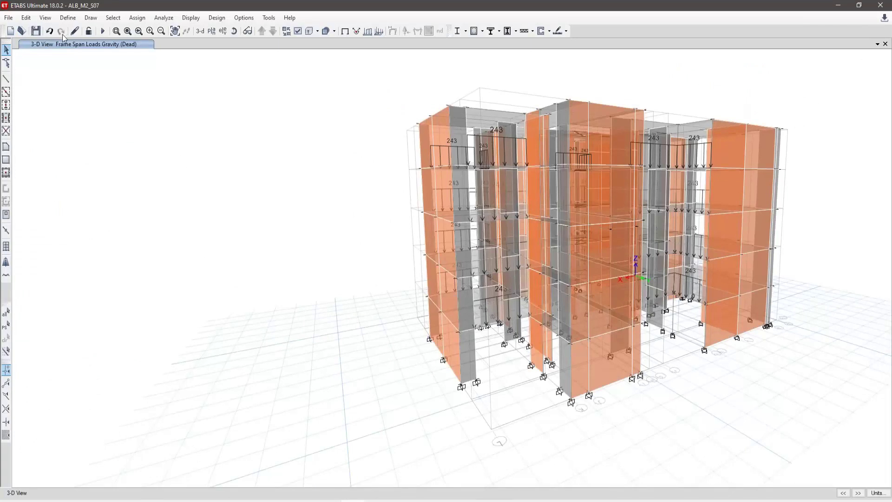
pyautogui.click(68, 18)
pyautogui.click(112, 246)
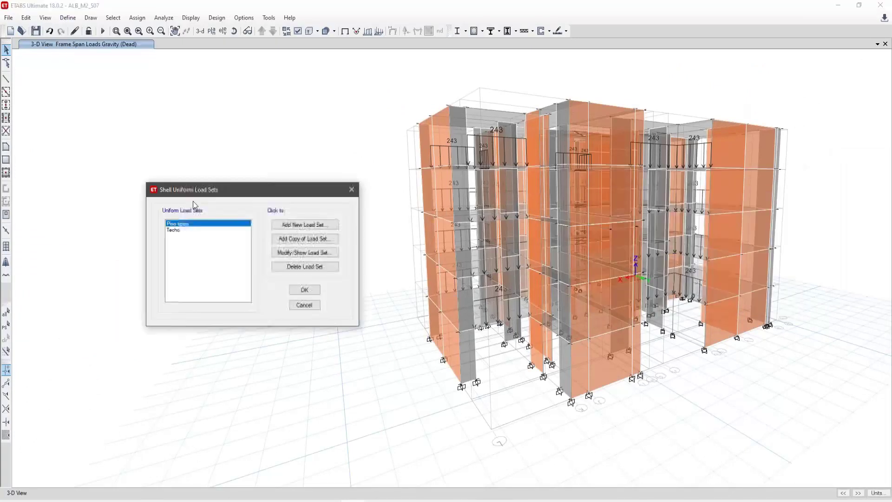
pyautogui.click(304, 253)
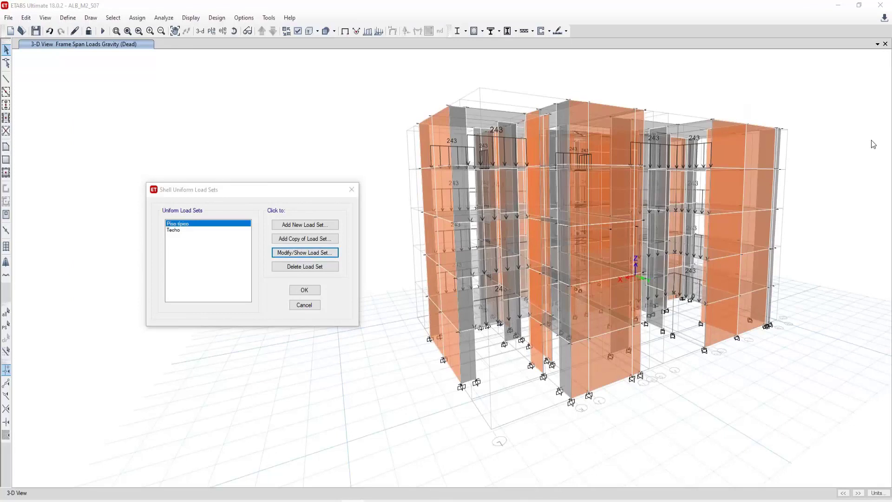
pyautogui.moveTo(873, 144); pyautogui.dragTo(431, 160)
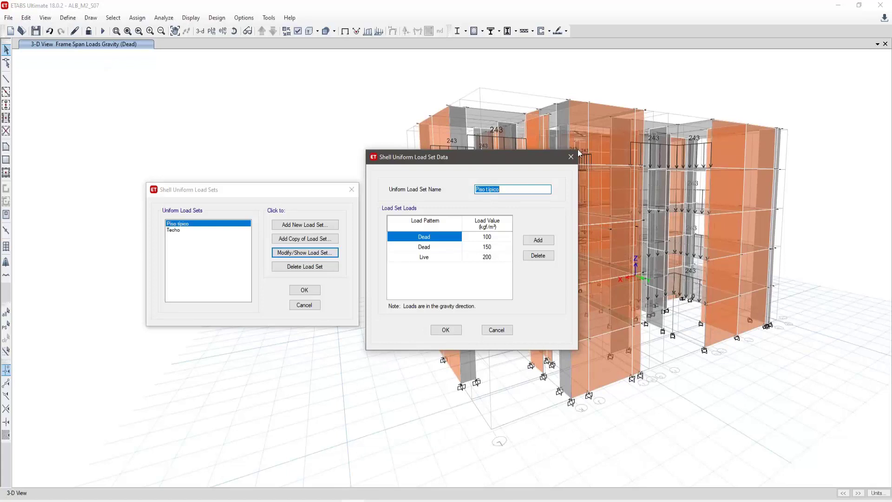
# - Close the load set data, set the Snipping Tool to No Delay and cancel the pending snip
pyautogui.press('Escape')
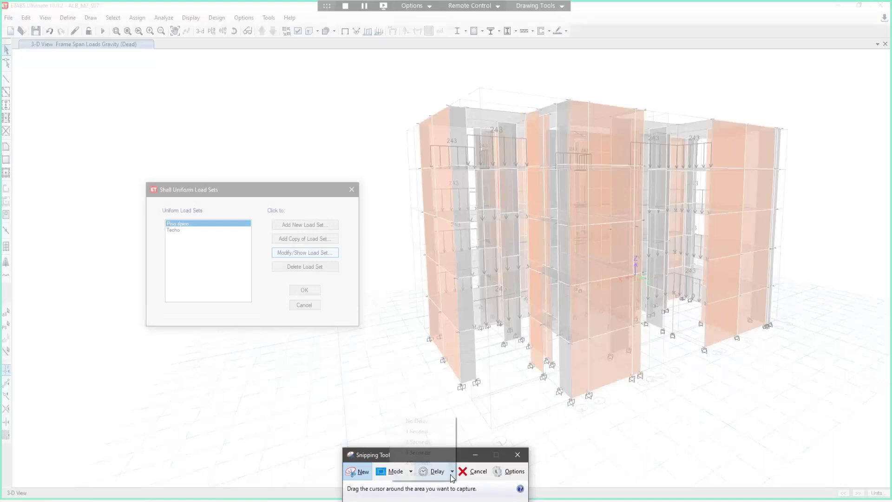
pyautogui.click(452, 471)
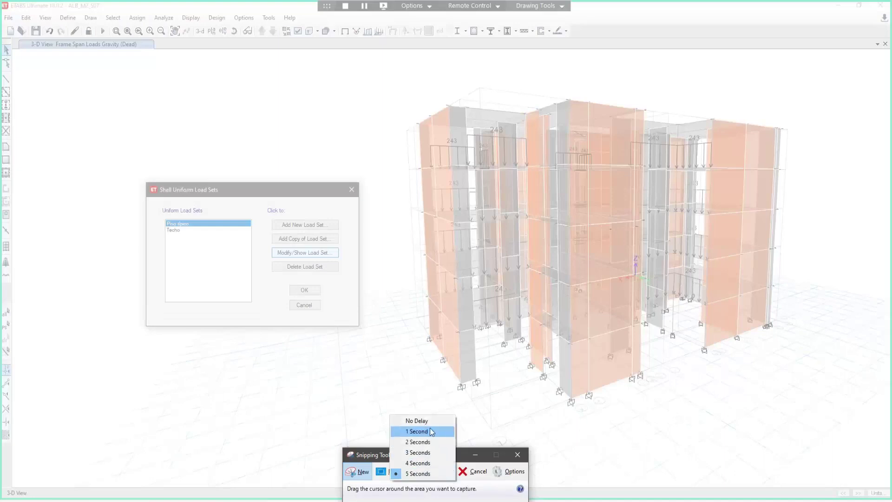
pyautogui.click(422, 421)
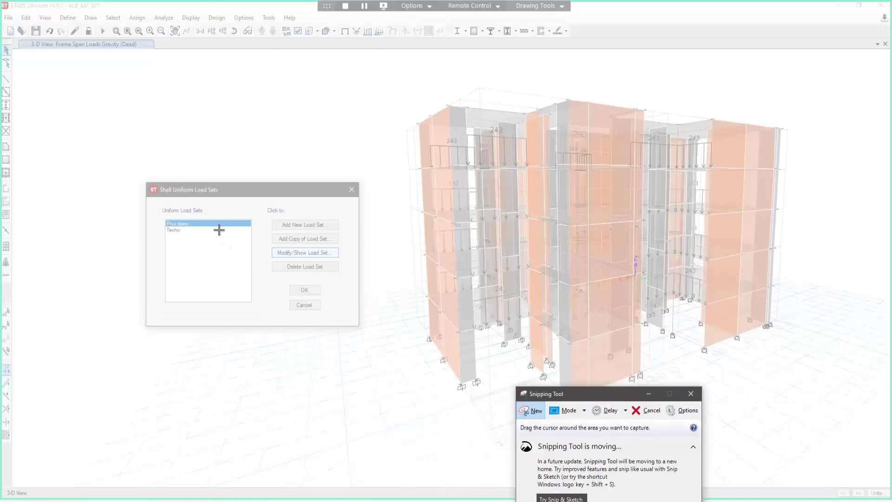
pyautogui.press('Escape')
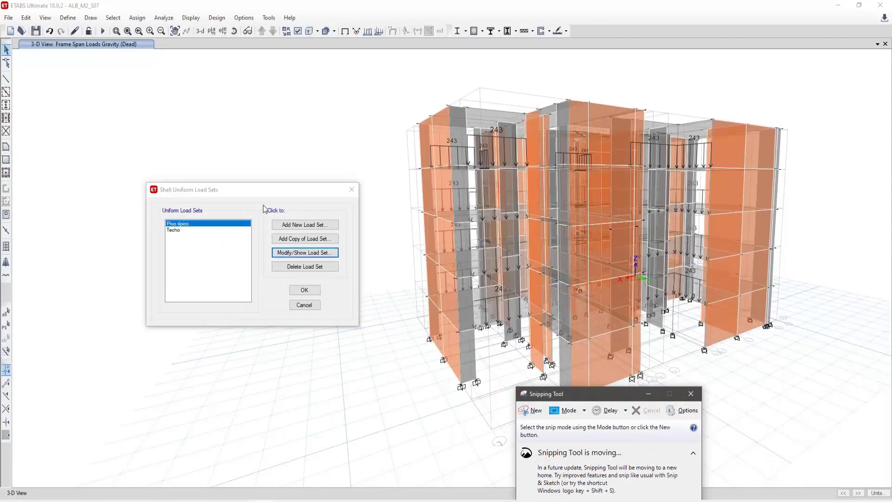
# - Reopen the Piso típico load set data beside the load sets list and snip the Shell Uniform Load Sets dialog
pyautogui.click(288, 254)
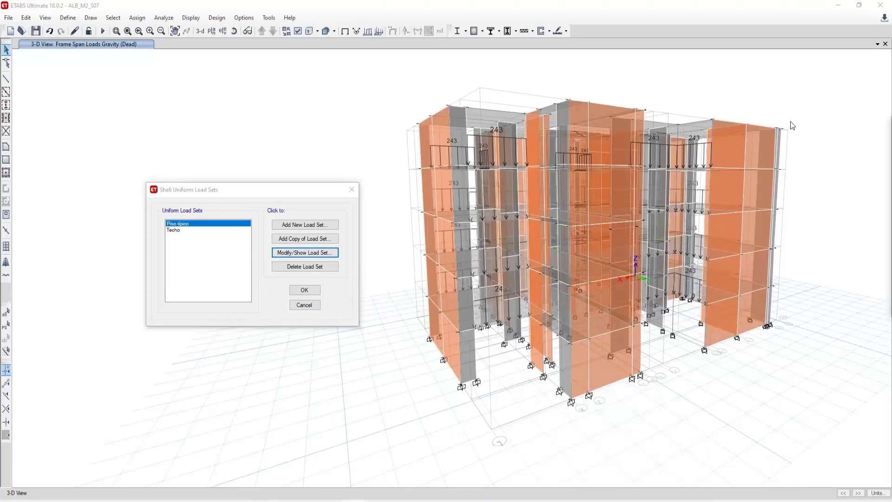
pyautogui.moveTo(790, 119); pyautogui.dragTo(502, 169)
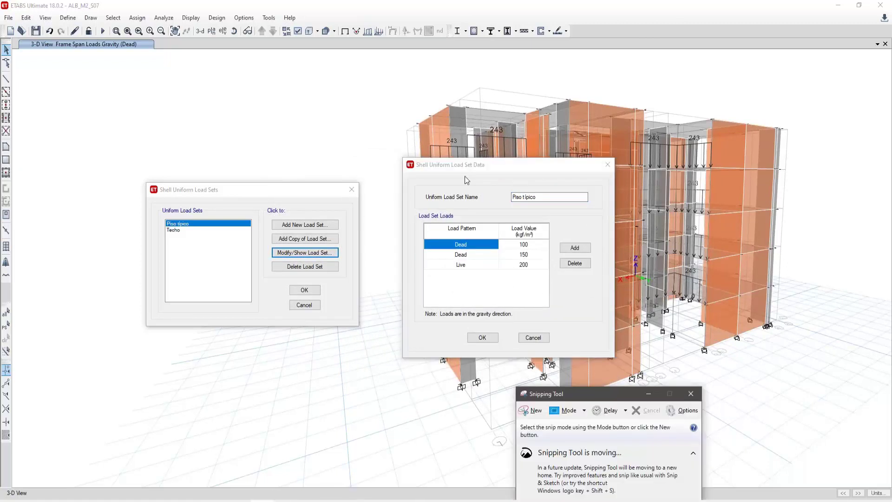
pyautogui.click(531, 411)
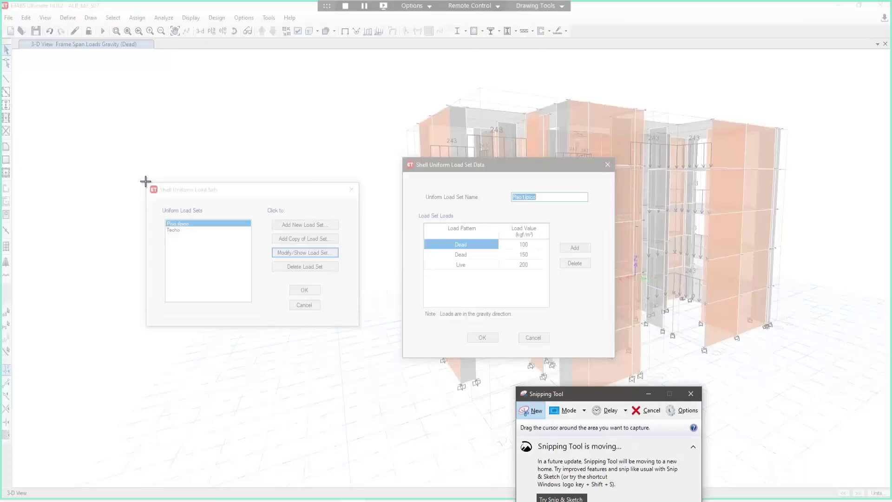
pyautogui.moveTo(145, 180); pyautogui.dragTo(360, 326)
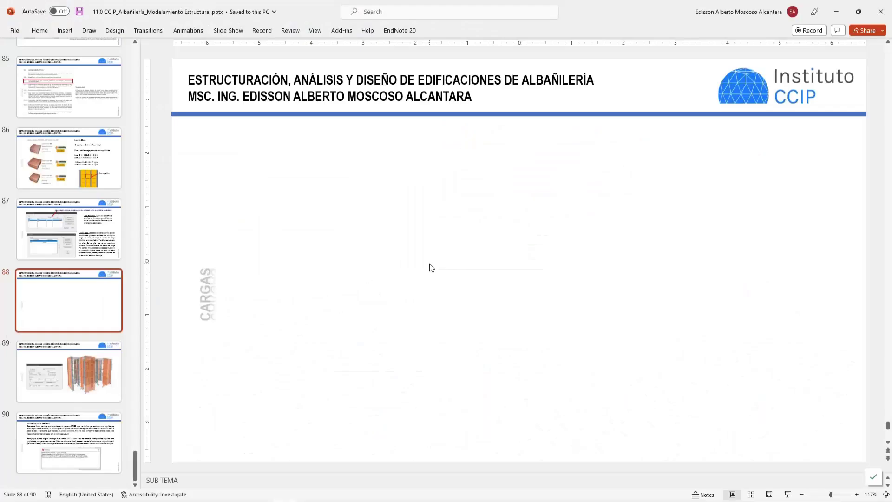
# - Paste the snip of the Shell Uniform Load Sets dialog onto slide 88, shrink it and place it in the slide's upper-left area
pyautogui.hotkey('ctrl', 'v')
pyautogui.moveTo(644, 170); pyautogui.dragTo(577, 215)
pyautogui.moveTo(514, 269); pyautogui.dragTo(373, 192)
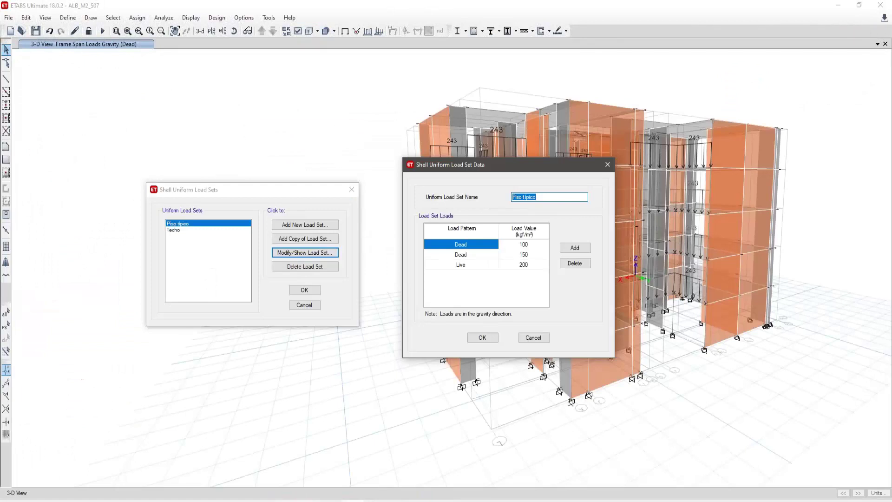
# - Snip the Piso típico load set data dialog in ETABS and place it, reduced, beside the load sets image on slide 88 in PowerPoint
pyautogui.click(115, 124)
pyautogui.moveTo(404, 159); pyautogui.dragTo(614, 358)
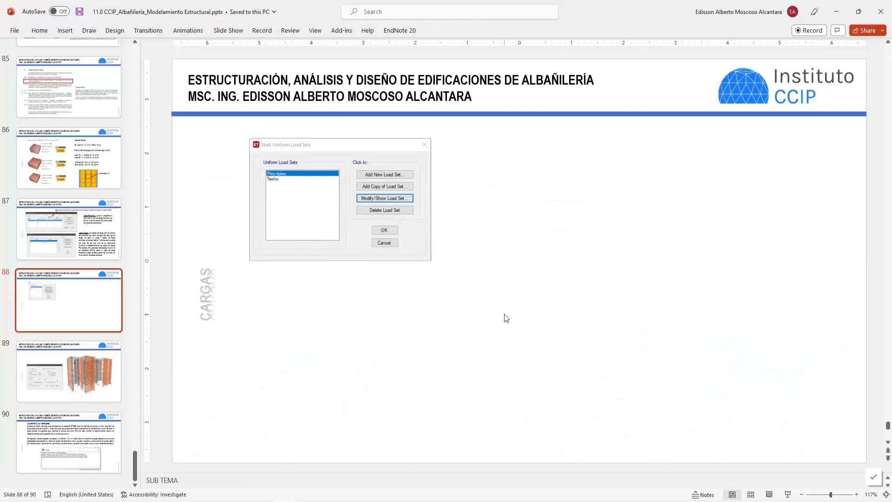
pyautogui.hotkey('ctrl', 'v')
pyautogui.moveTo(643, 143); pyautogui.dragTo(577, 193)
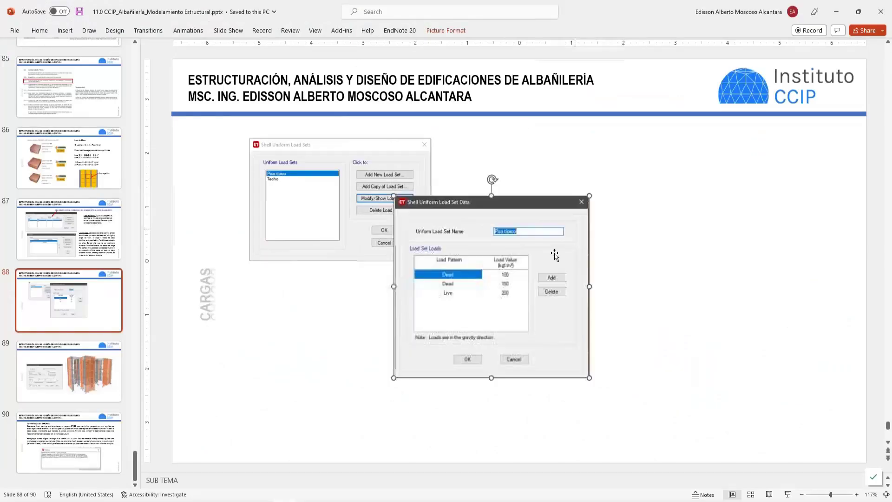
pyautogui.moveTo(547, 255); pyautogui.dragTo(595, 186)
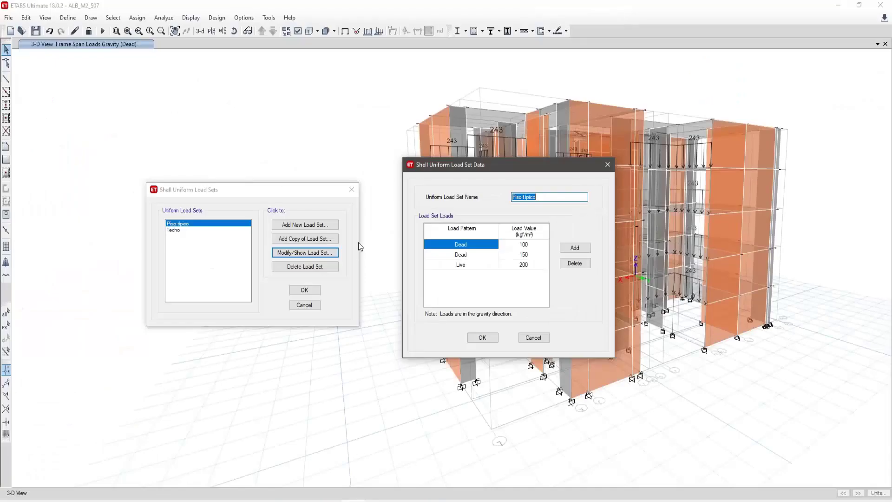
# - In ETABS, close the Piso típico data, open the data of the Techo load set and snip its dialog
pyautogui.click(533, 338)
pyautogui.click(203, 230)
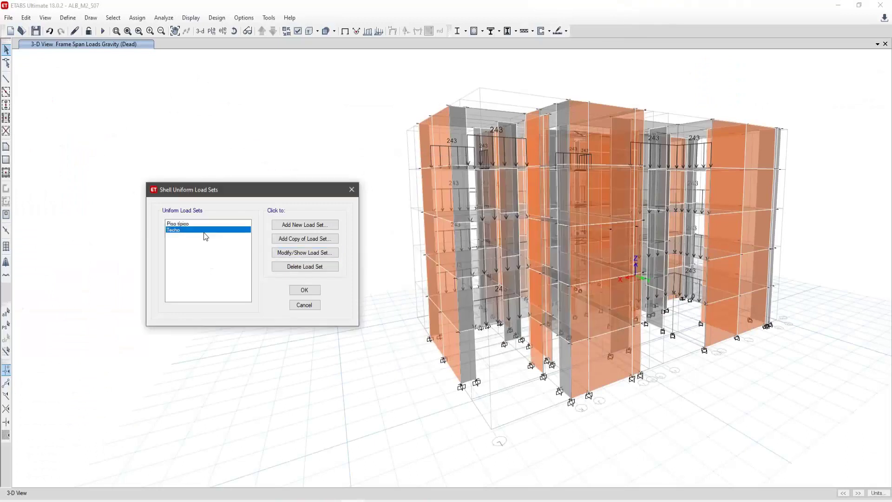
pyautogui.click(294, 252)
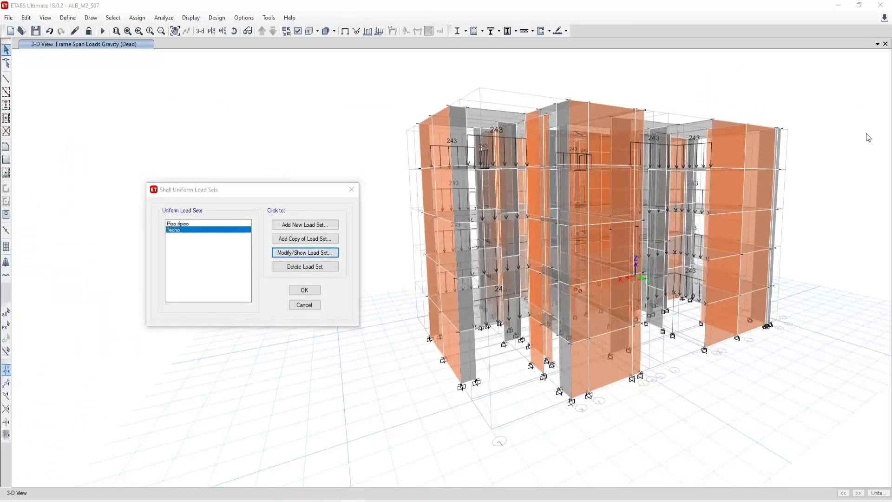
pyautogui.moveTo(650, 134); pyautogui.dragTo(383, 148)
pyautogui.hotkey('alt', 'Tab')
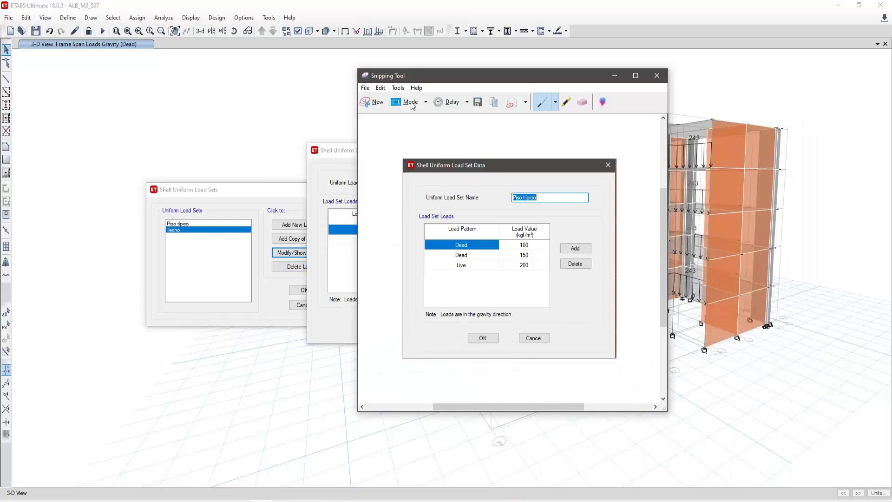
pyautogui.click(372, 102)
pyautogui.moveTo(306, 142); pyautogui.dragTo(519, 344)
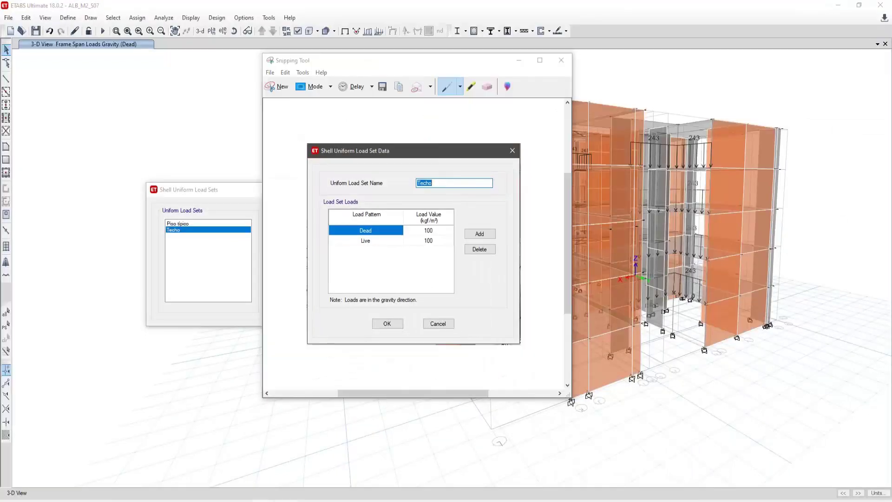
# - Paste the Techo snip onto slide 88 in PowerPoint and size it to match the Piso típico image, placed to its right
pyautogui.click(298, 499)
pyautogui.hotkey('ctrl', 'v')
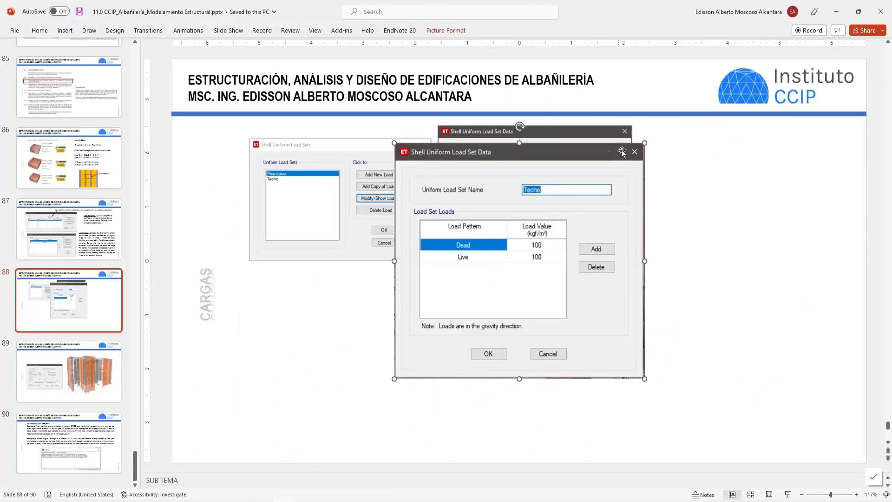
pyautogui.moveTo(644, 144); pyautogui.dragTo(571, 231)
pyautogui.moveTo(491, 292); pyautogui.dragTo(741, 210)
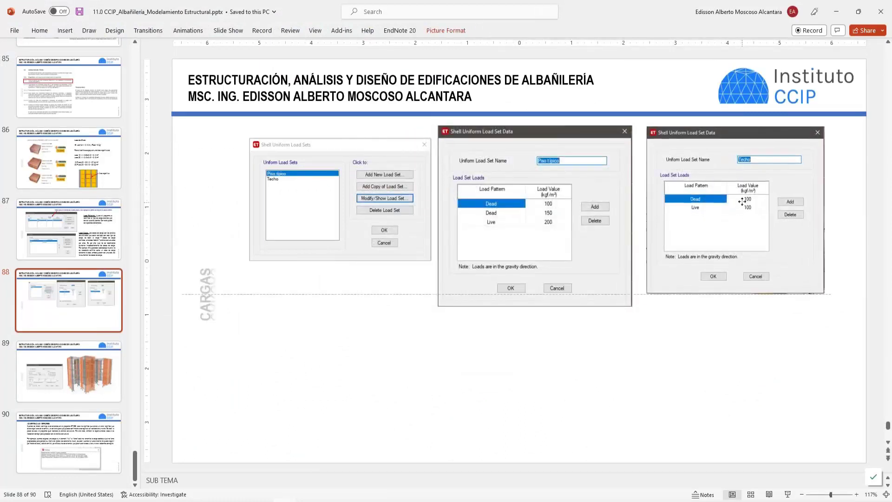
pyautogui.moveTo(825, 295); pyautogui.dragTo(856, 320)
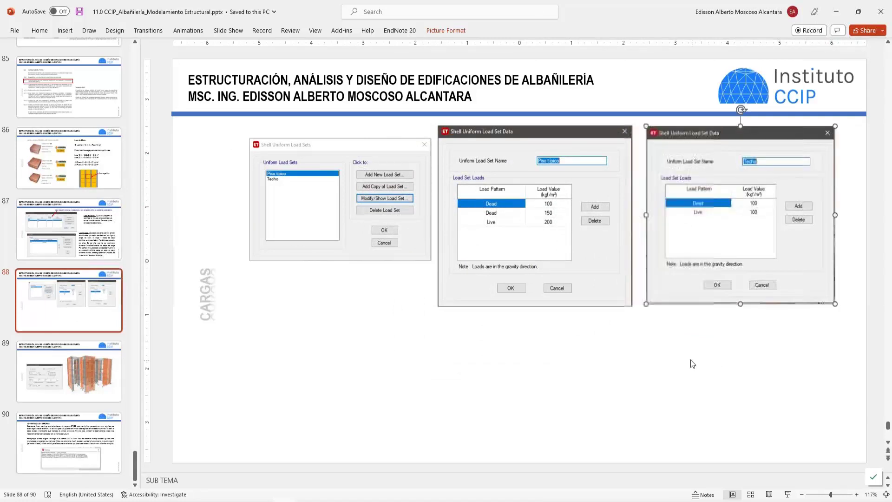
pyautogui.click(691, 362)
# - Copy the blue self-weight factor note from slide 87 to slide 88, narrow its text box, move it lower and select its text
pyautogui.press('pageup')
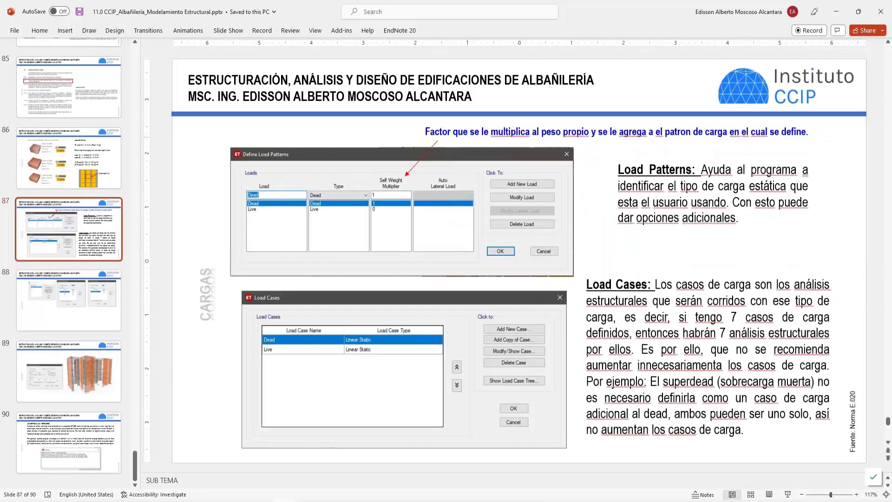
pyautogui.press('Tab')
pyautogui.press('pagedown')
pyautogui.hotkey('ctrl', 'v')
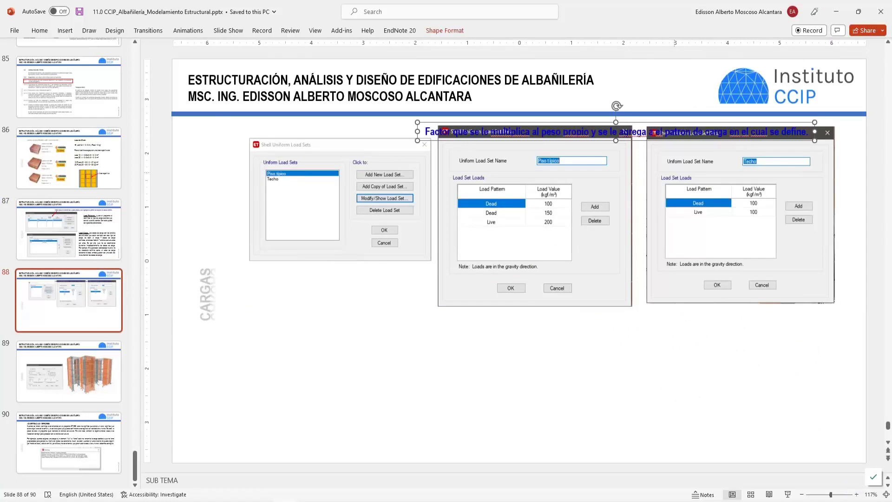
pyautogui.moveTo(815, 132); pyautogui.dragTo(555, 150)
pyautogui.moveTo(427, 133); pyautogui.dragTo(597, 287)
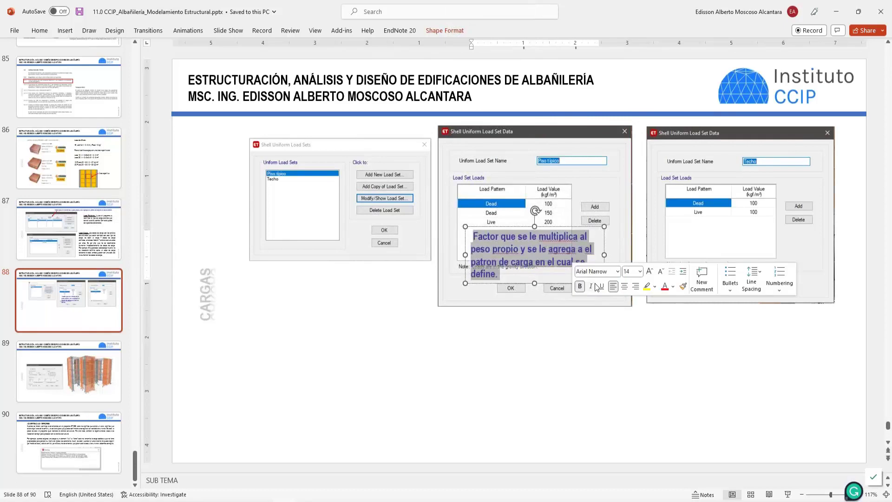